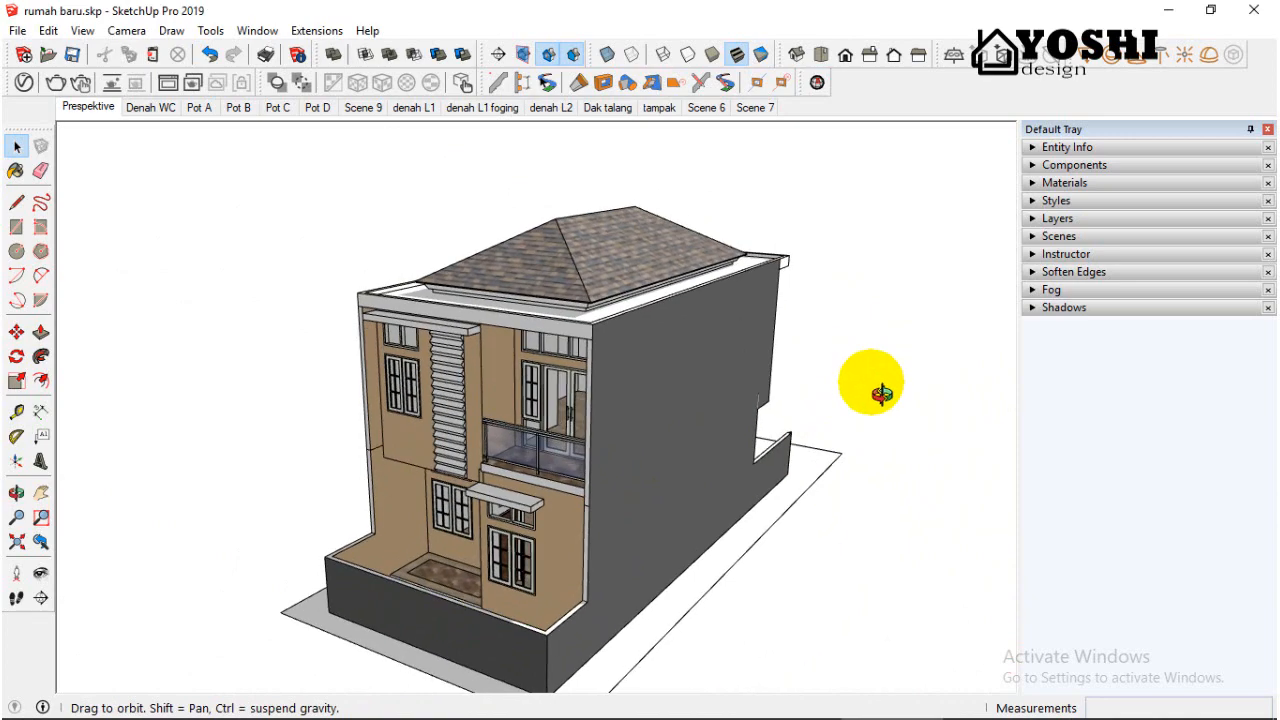
- Orbit around the two-storey house model to inspect its side walls and front facade
middle_click_drag(829, 395, 208, 446)
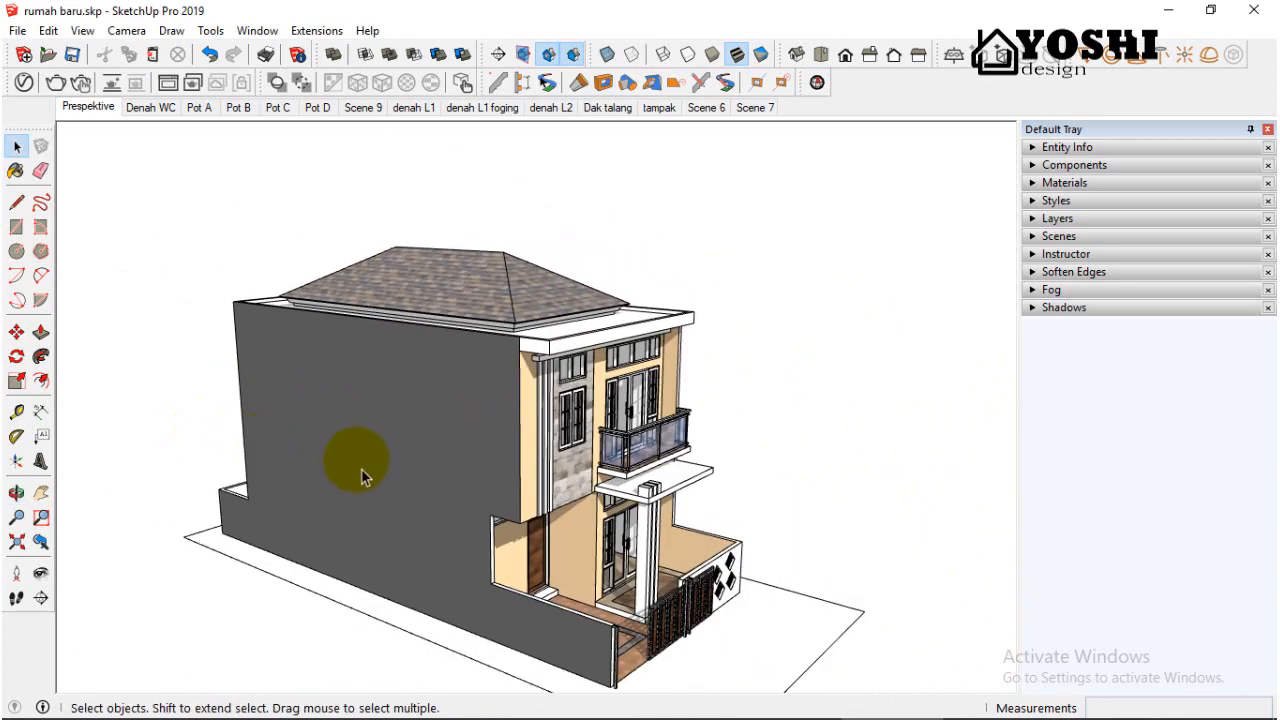
scroll(606, 494, "up", 3)
middle_click_drag(606, 493, 329, 423)
scroll(350, 463, "down", 2)
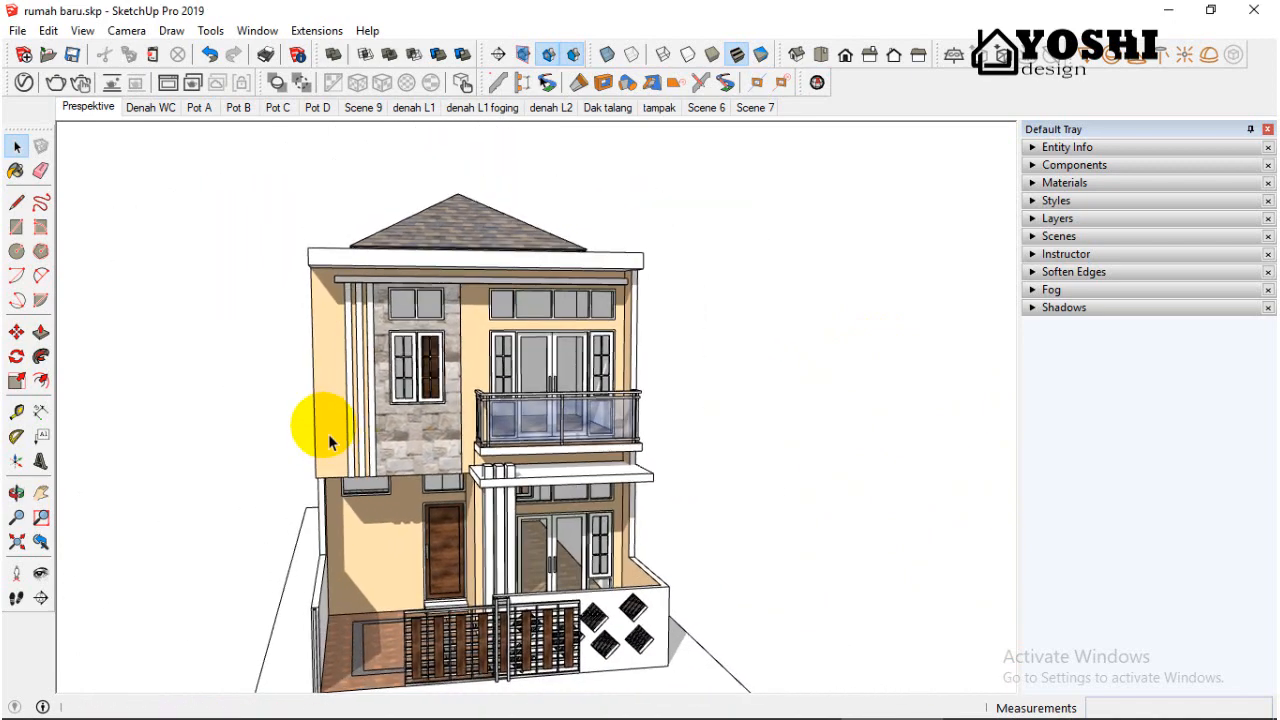
- Review the bathroom scenes from Denah WC through Pot A, Pot B, Pot C and Pot D, plus Scene 9
left_click(150, 107)
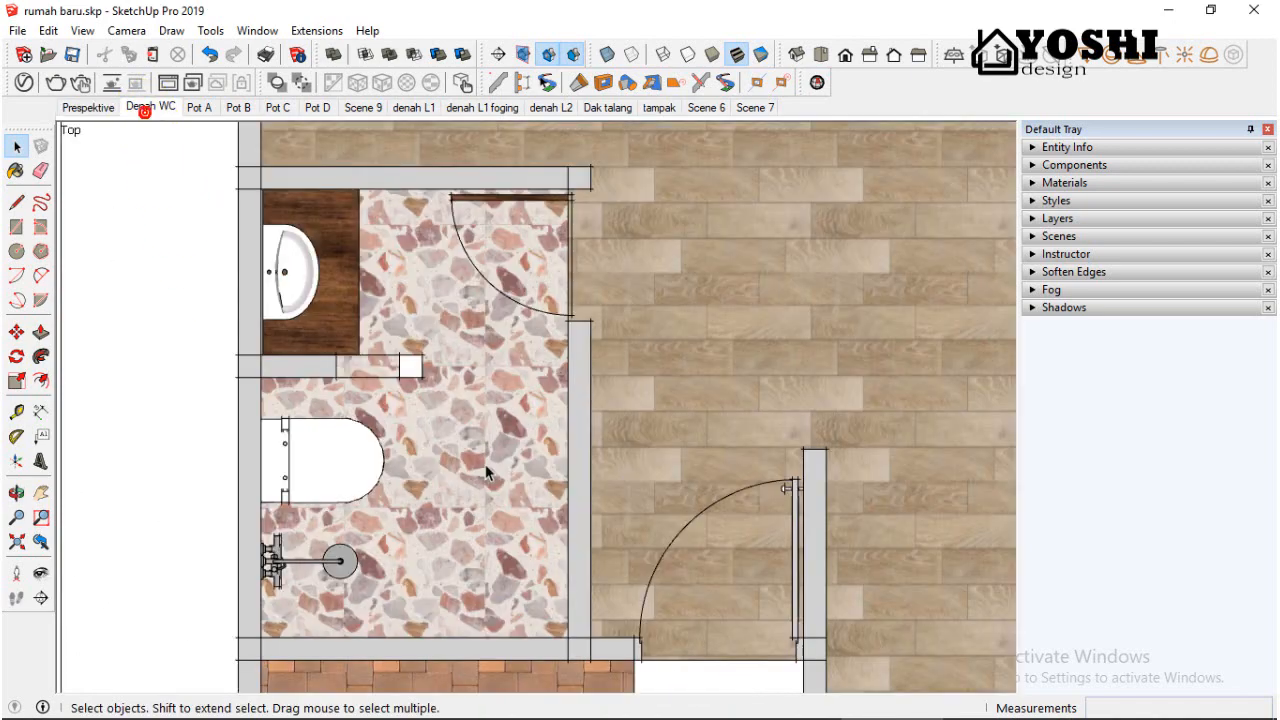
left_click(199, 107)
left_click(249, 121)
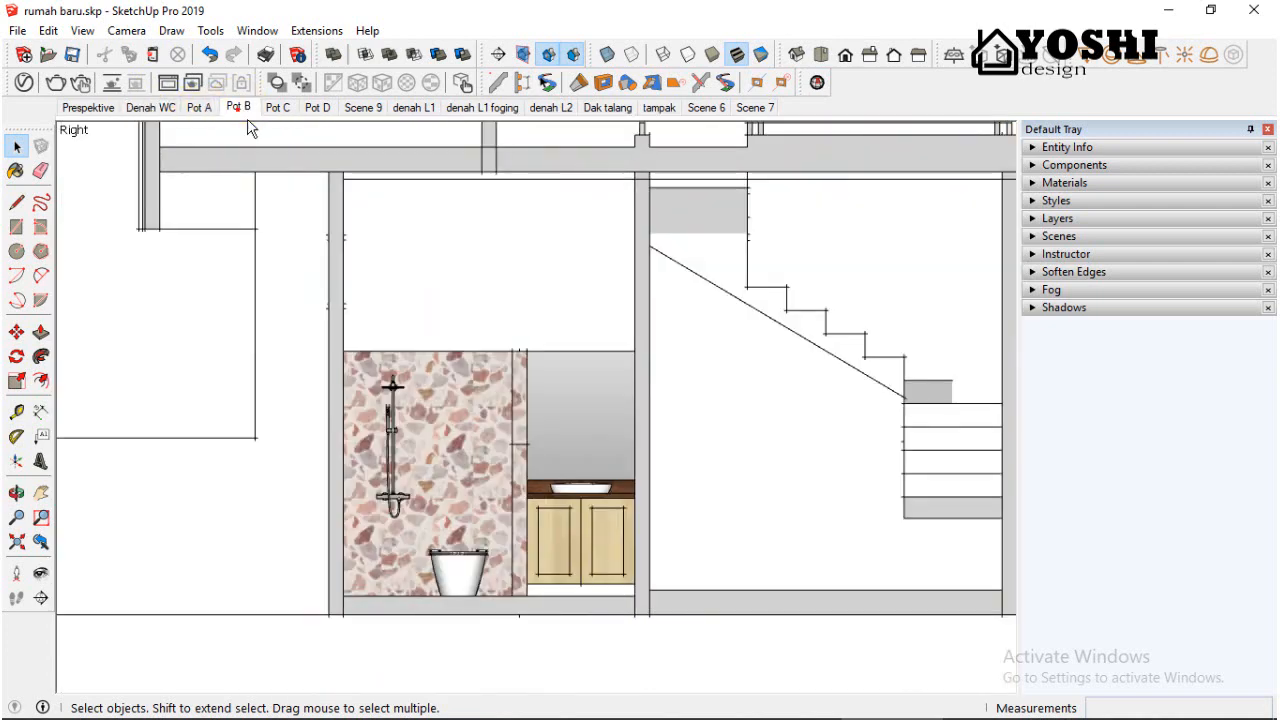
left_click(268, 108)
left_click(320, 128)
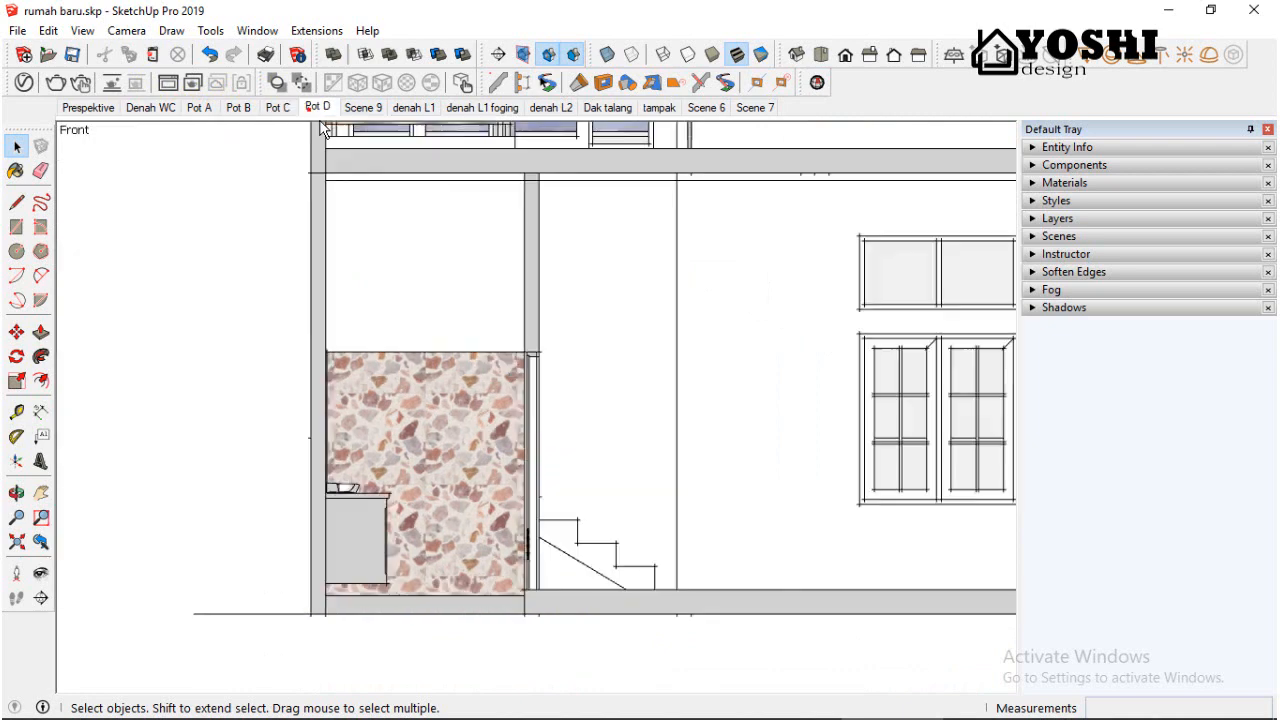
left_click(357, 120)
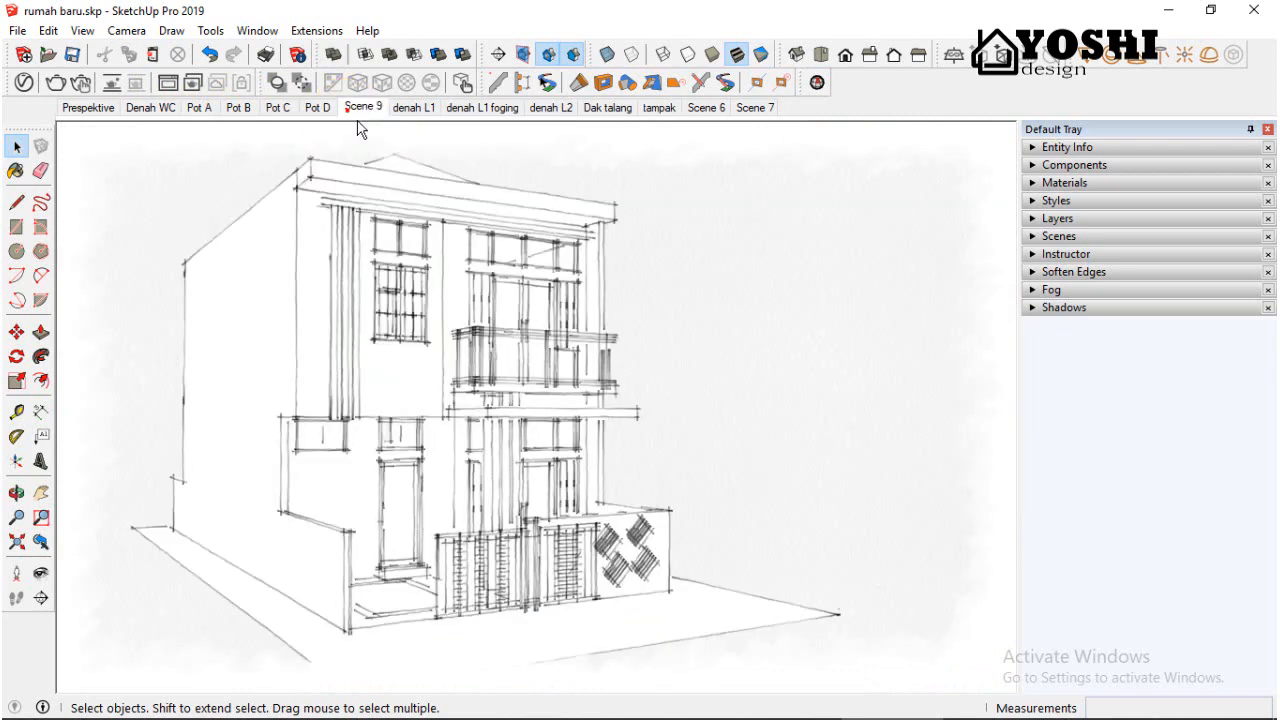
- Review the scenes from denah L1 through Dak talang, tampak and Scene 6, and return to the Denah WC scene
left_click(414, 118)
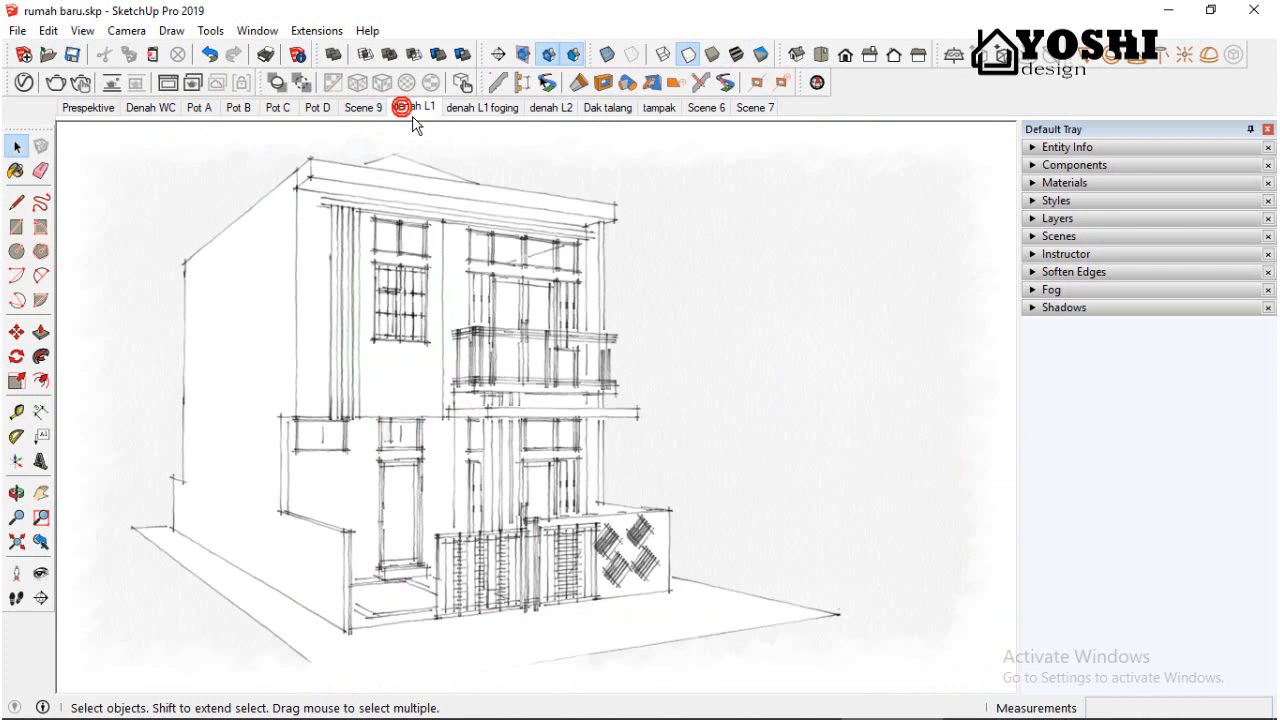
left_click(413, 118)
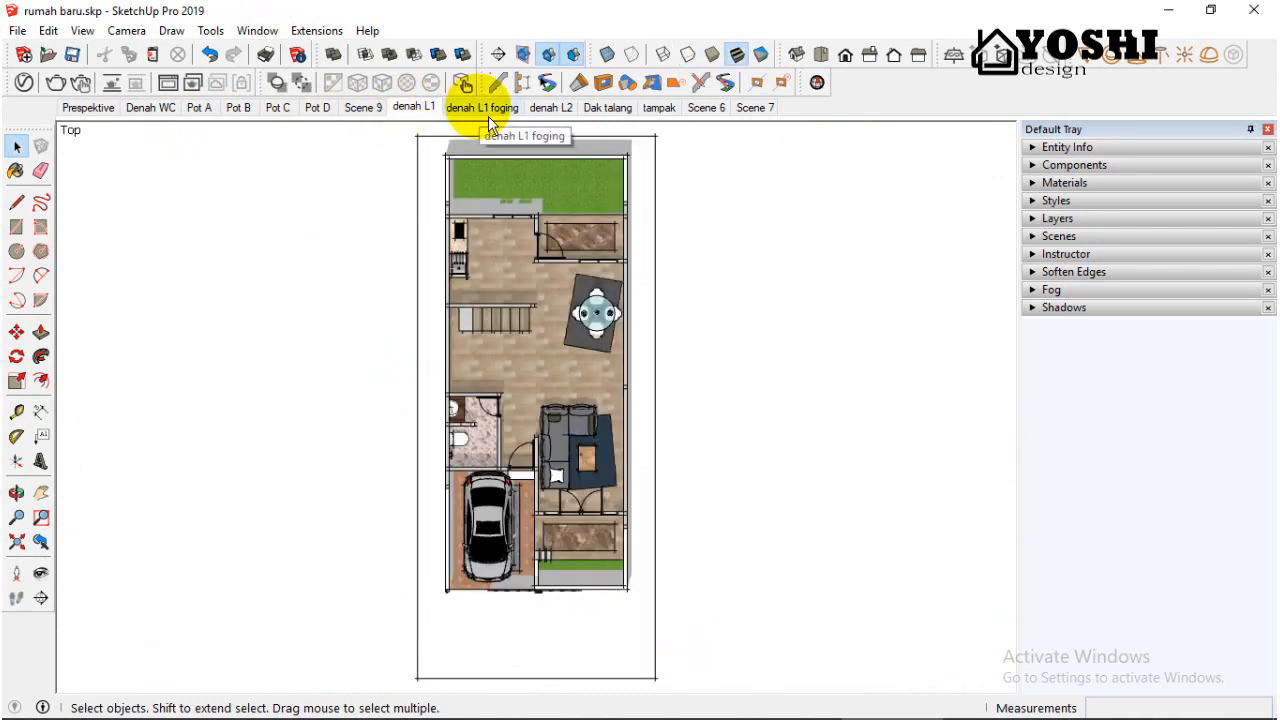
left_click(489, 110)
left_click(547, 108)
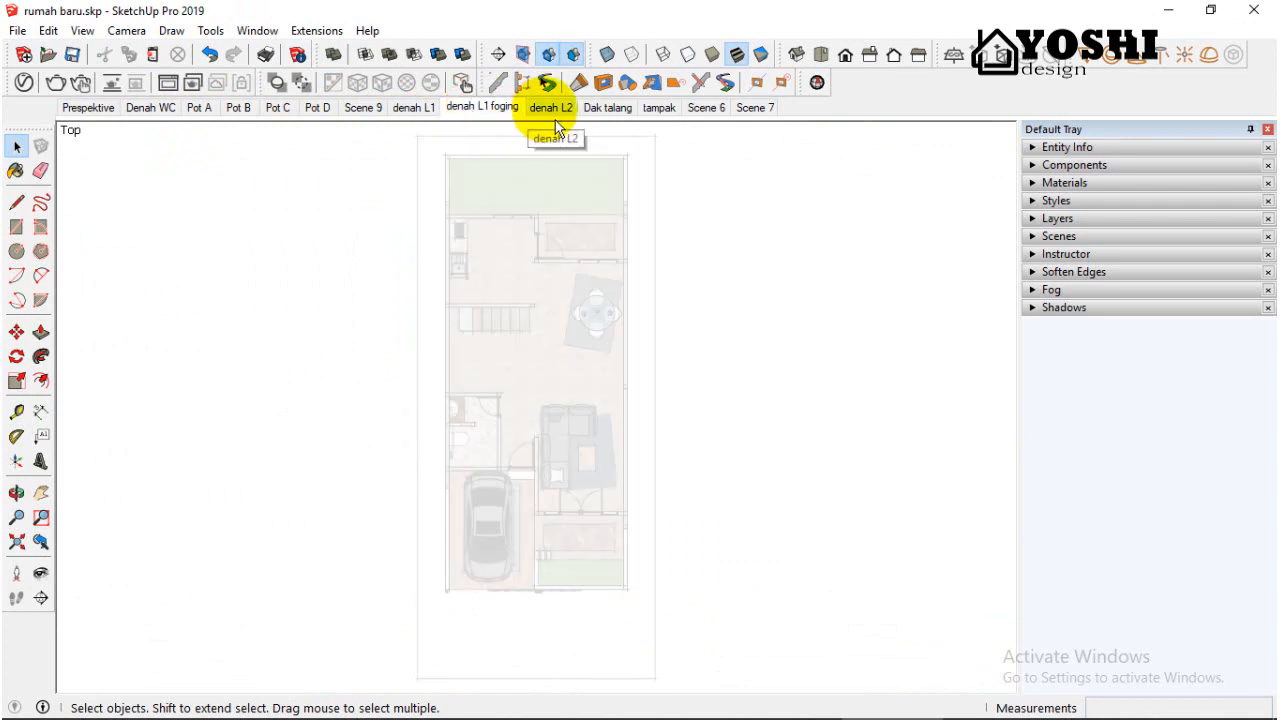
left_click(612, 110)
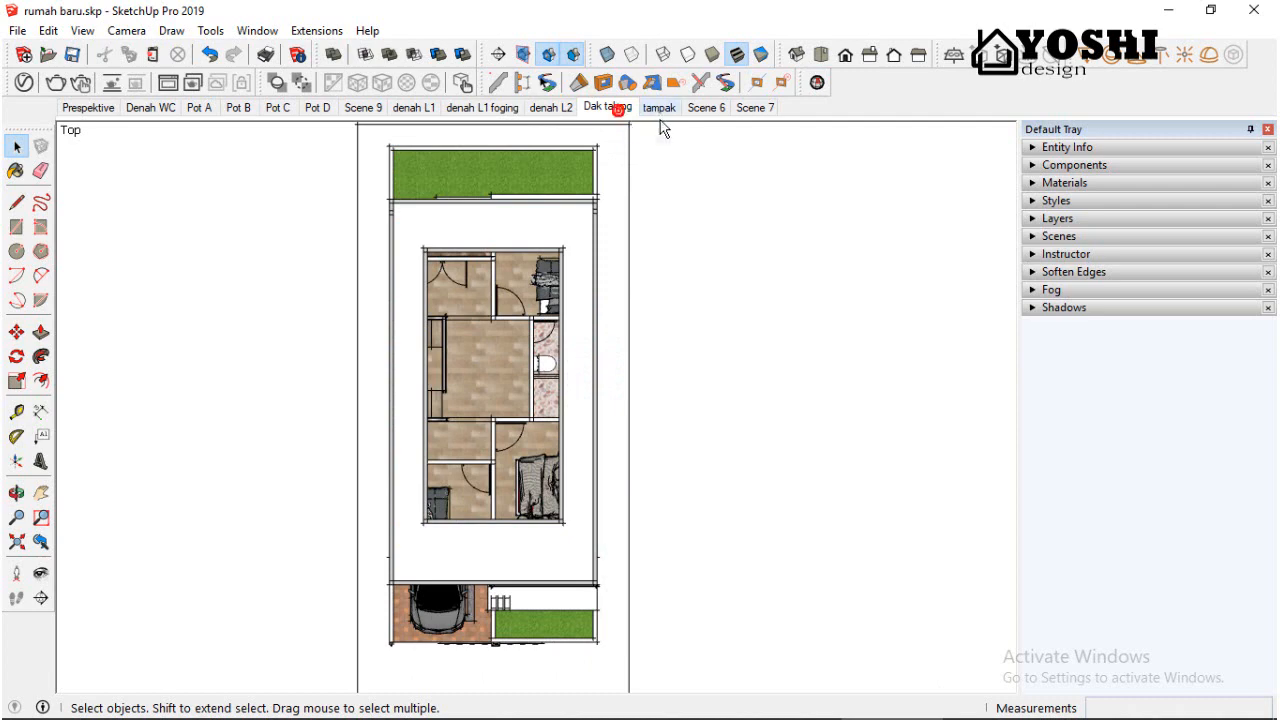
left_click(660, 110)
left_click(705, 108)
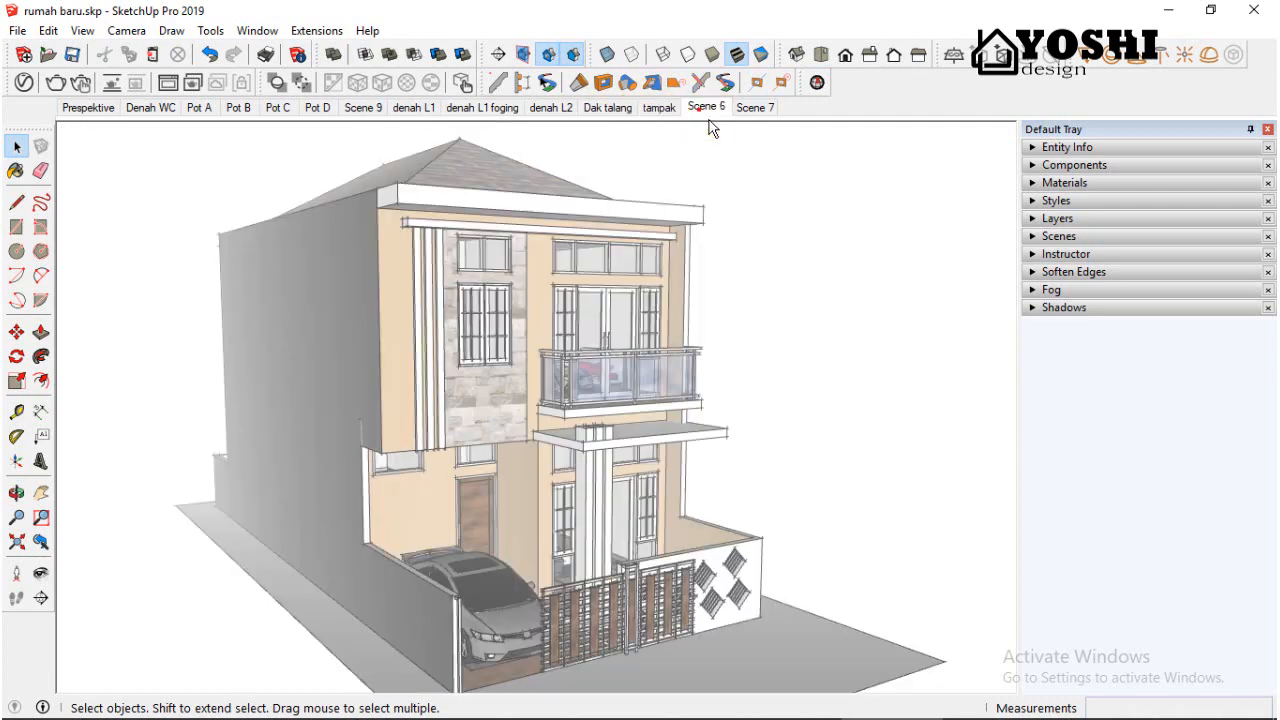
left_click(165, 114)
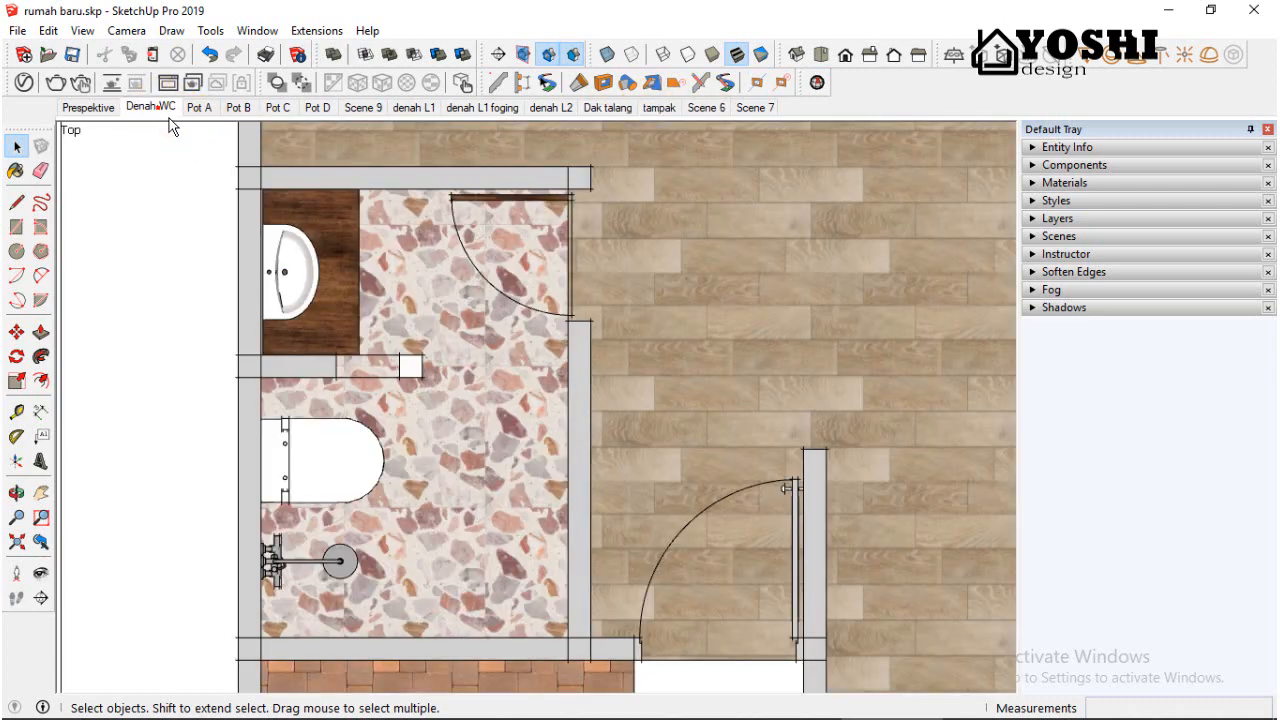
- Switch to the LayOut document containing the bathroom plan viewport
mouse_move(582, 705)
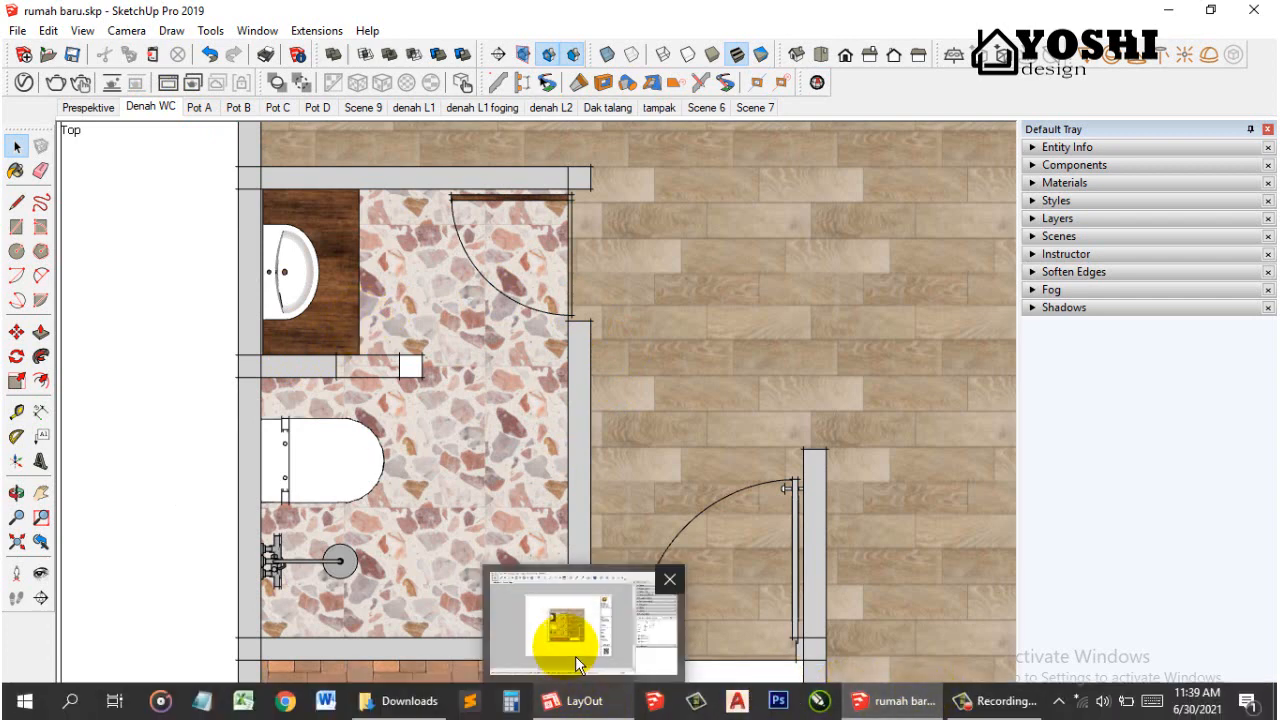
left_click(575, 656)
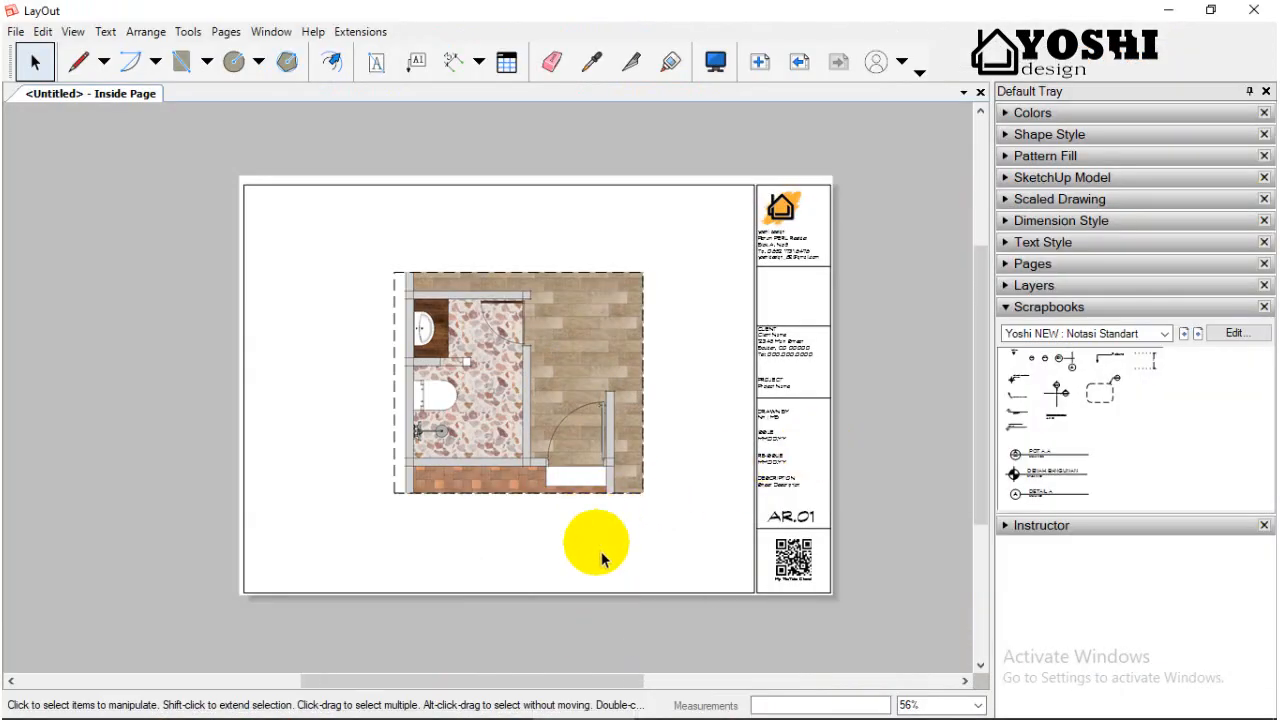
scroll(568, 436, "up", 1)
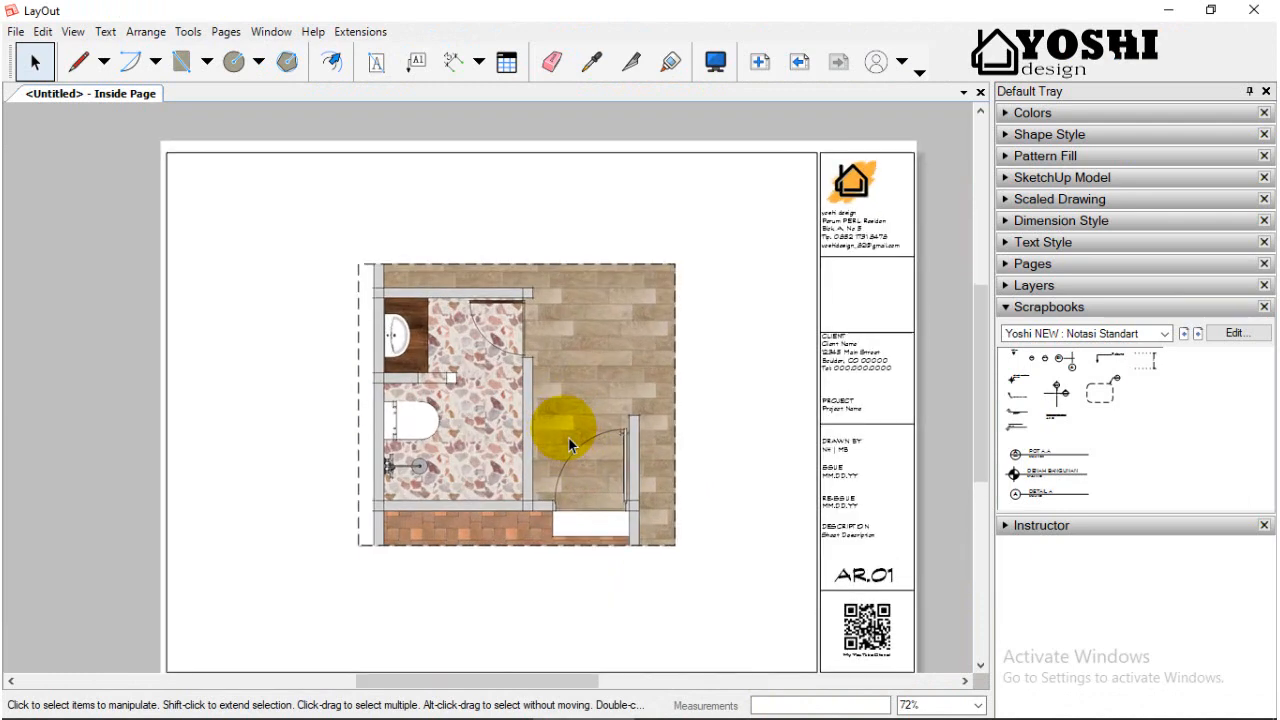
- Rename the Inside Page as denah WC in the document's page list
left_click(1106, 307)
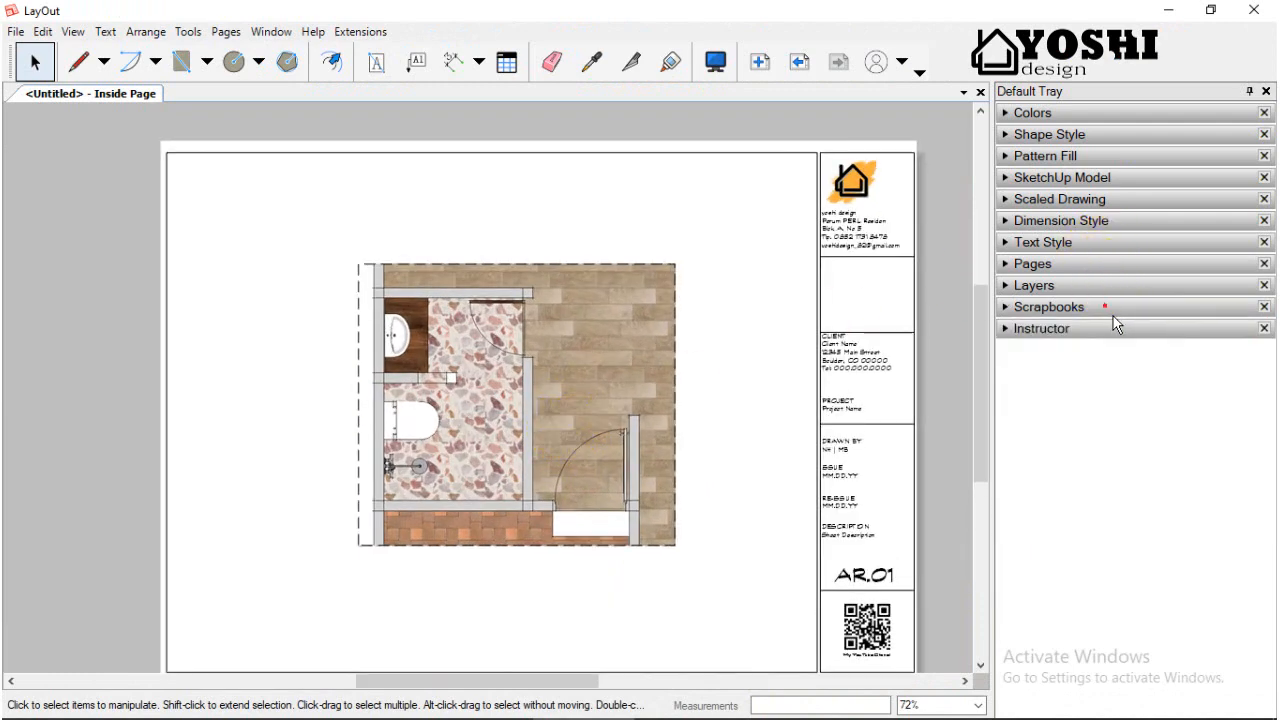
left_click(1060, 284)
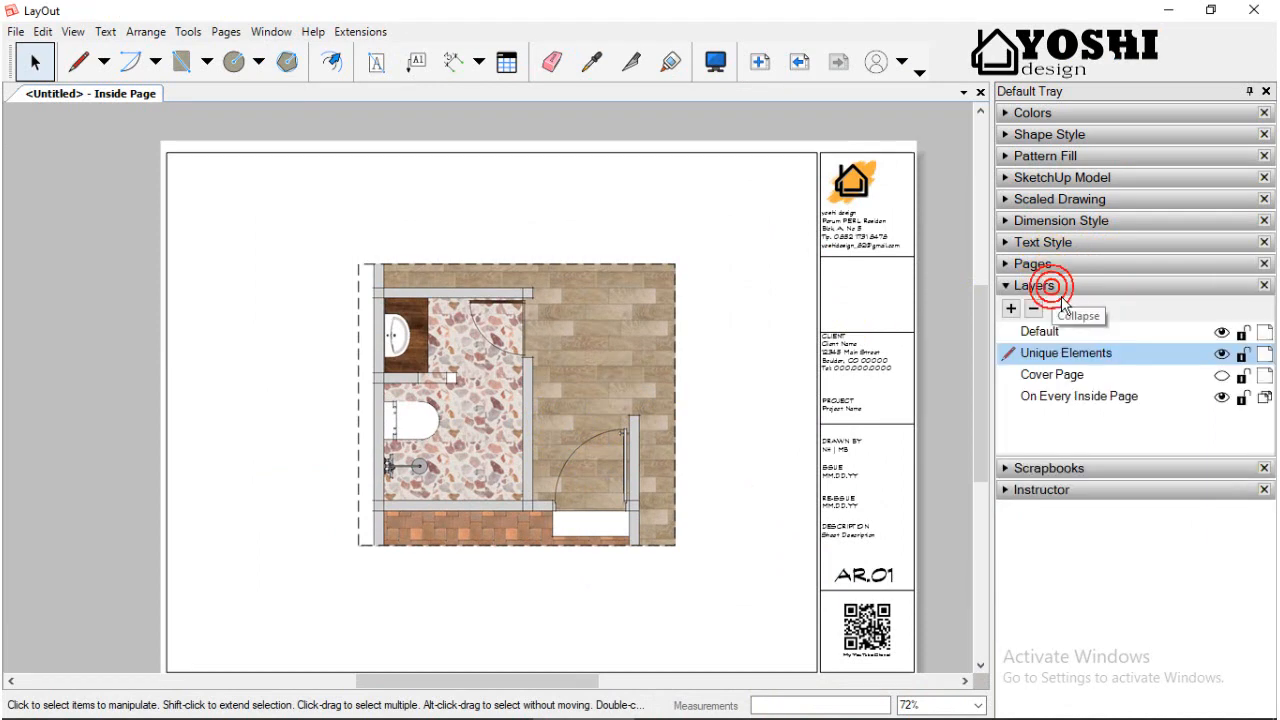
left_click(1055, 268)
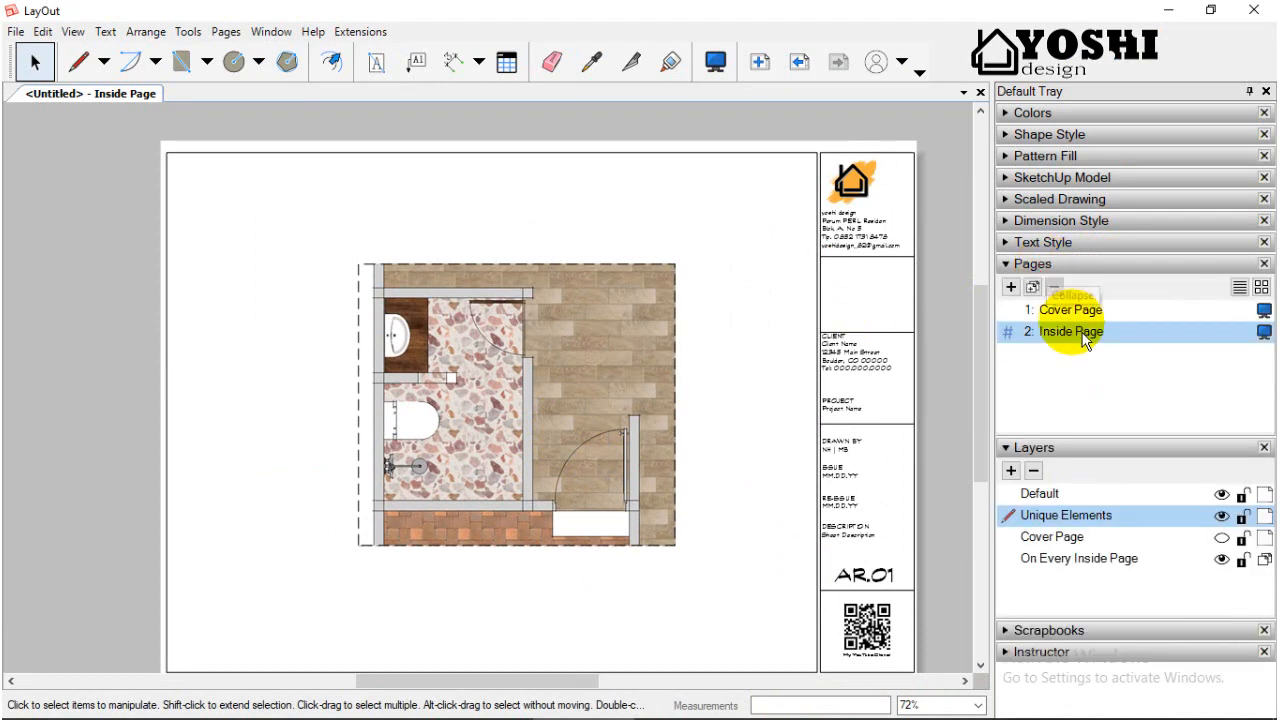
right_click(1075, 331)
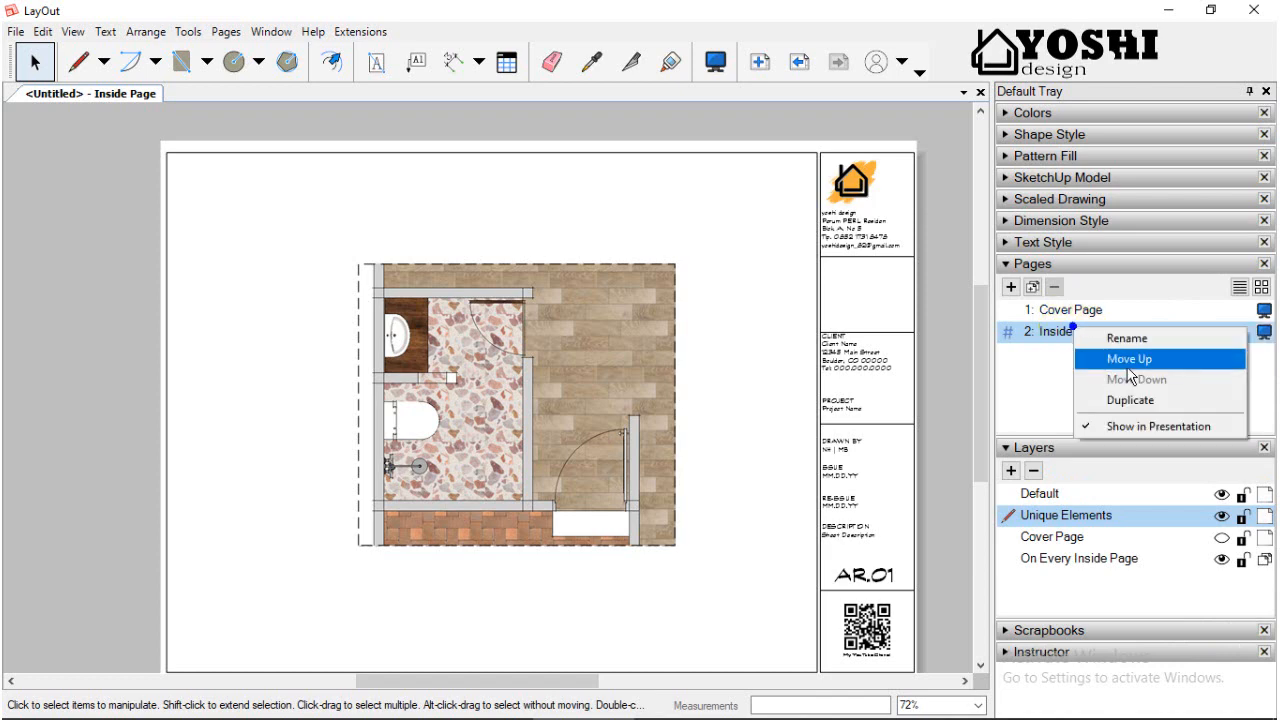
left_click(1131, 341)
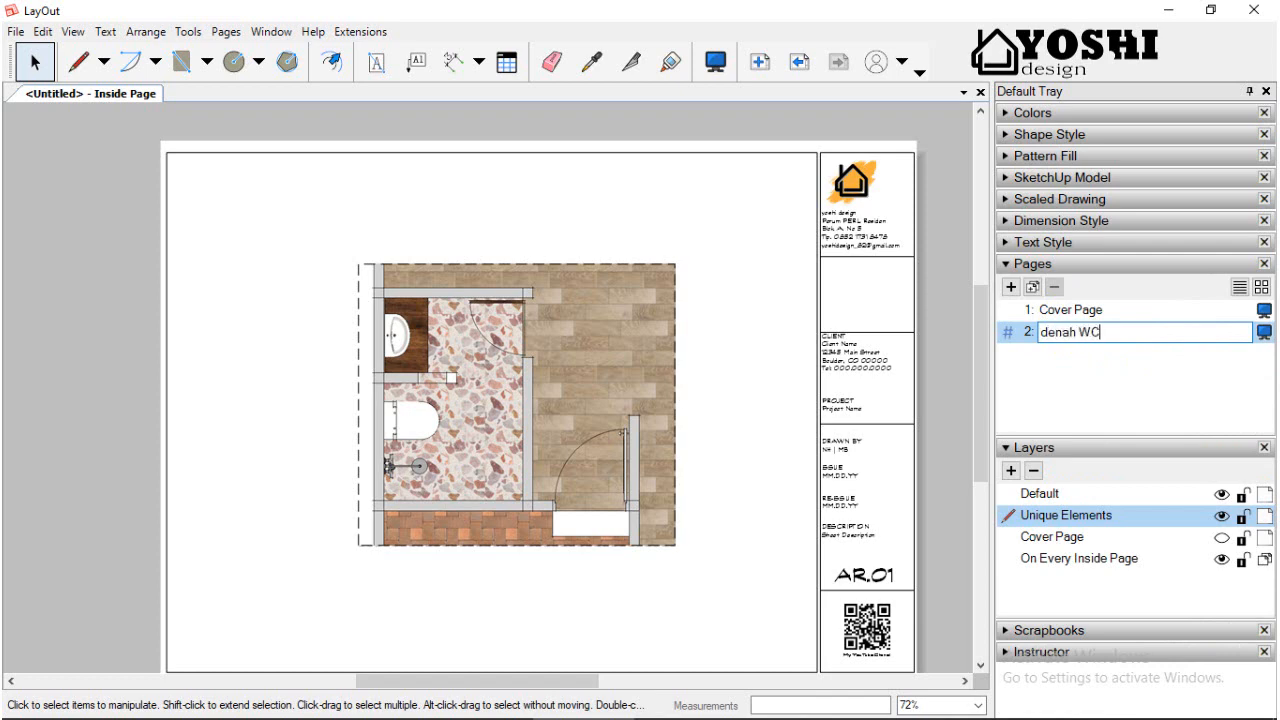
type("denah WC")
key("Return")
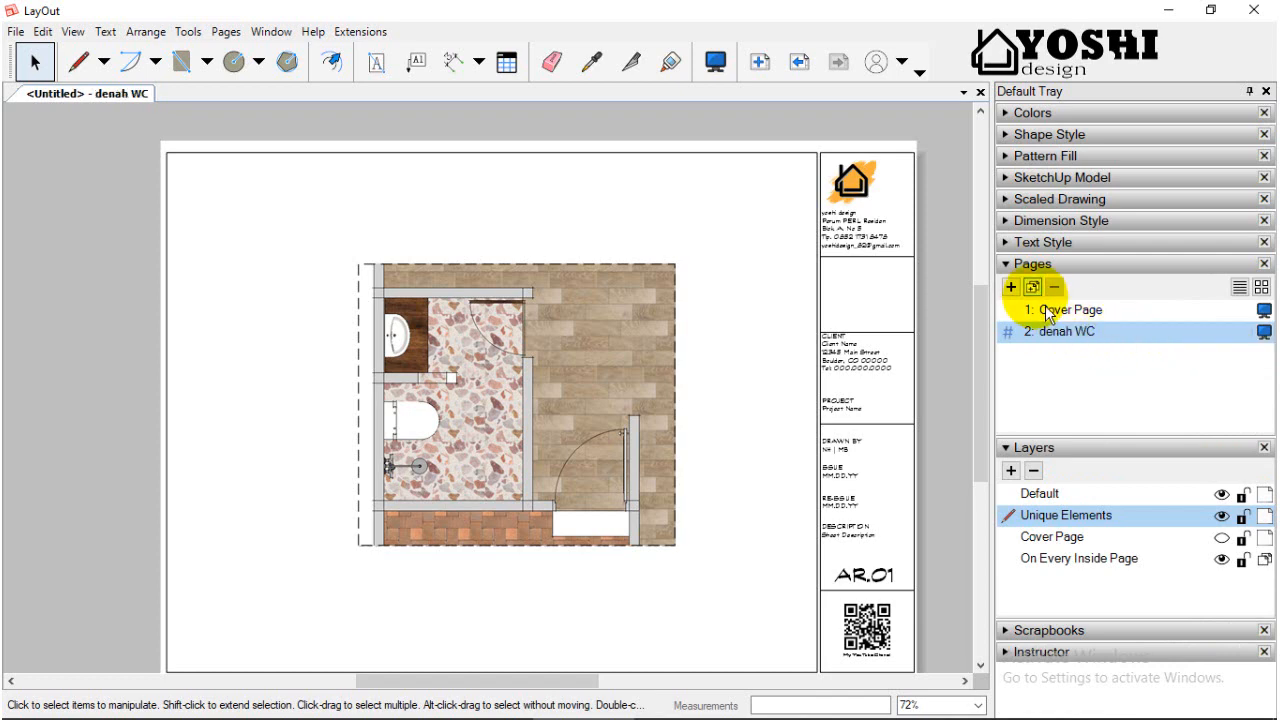
- Duplicate the denah WC page and set the copied viewport to the Pot A scene
left_click(1011, 287)
left_click(538, 400)
right_click(543, 401)
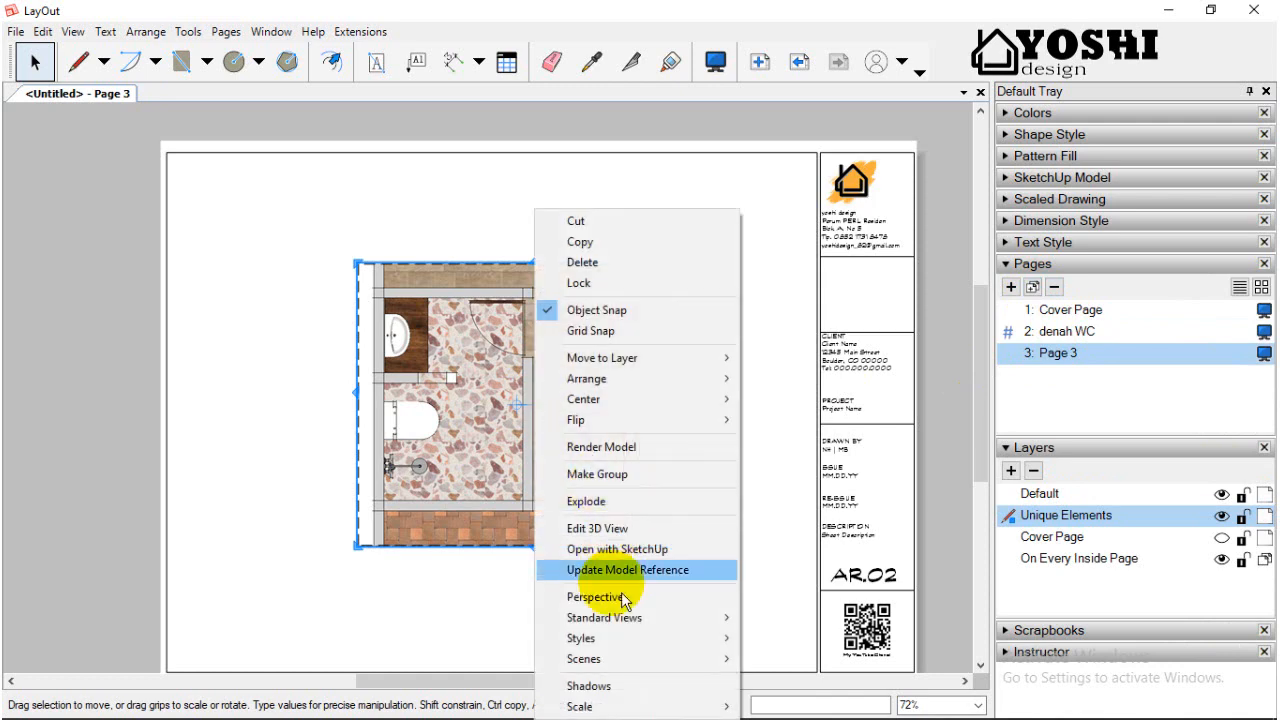
mouse_move(628, 666)
left_click(790, 433)
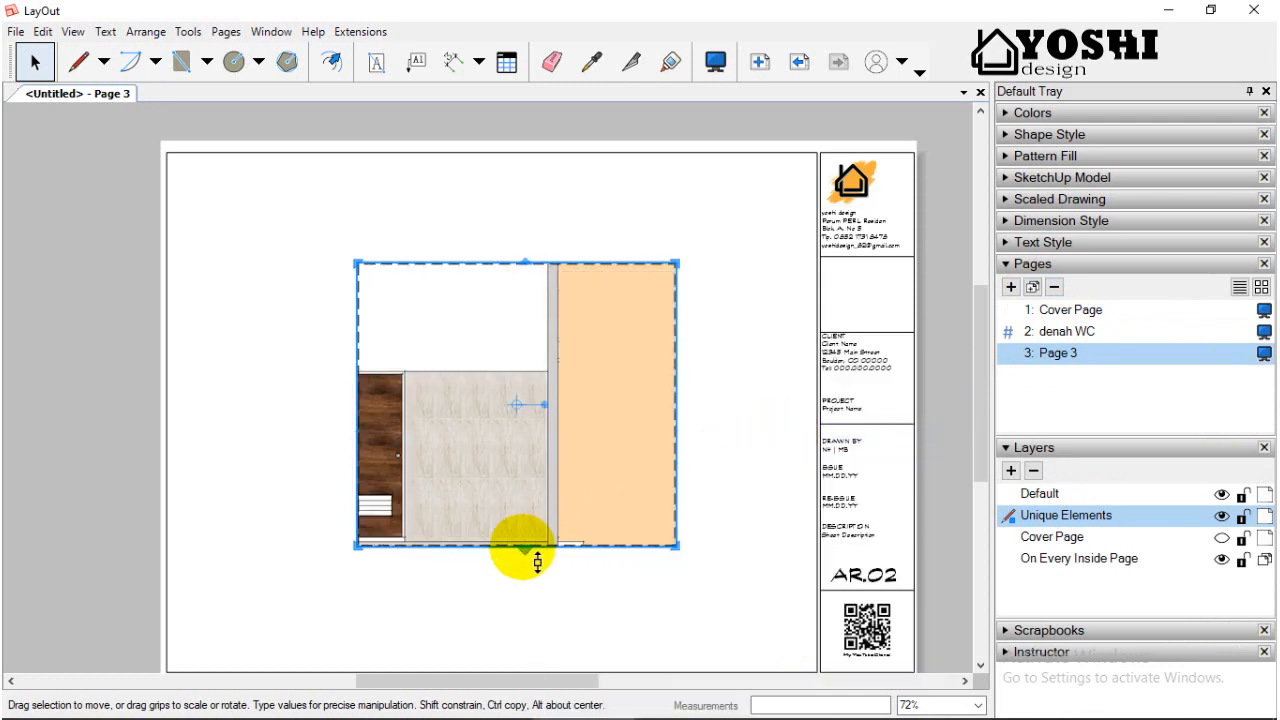
- Resize the Pot A viewport on all sides to frame the bathroom section, and move it nearer the middle of the drawing area
left_click_drag(517, 546, 520, 617)
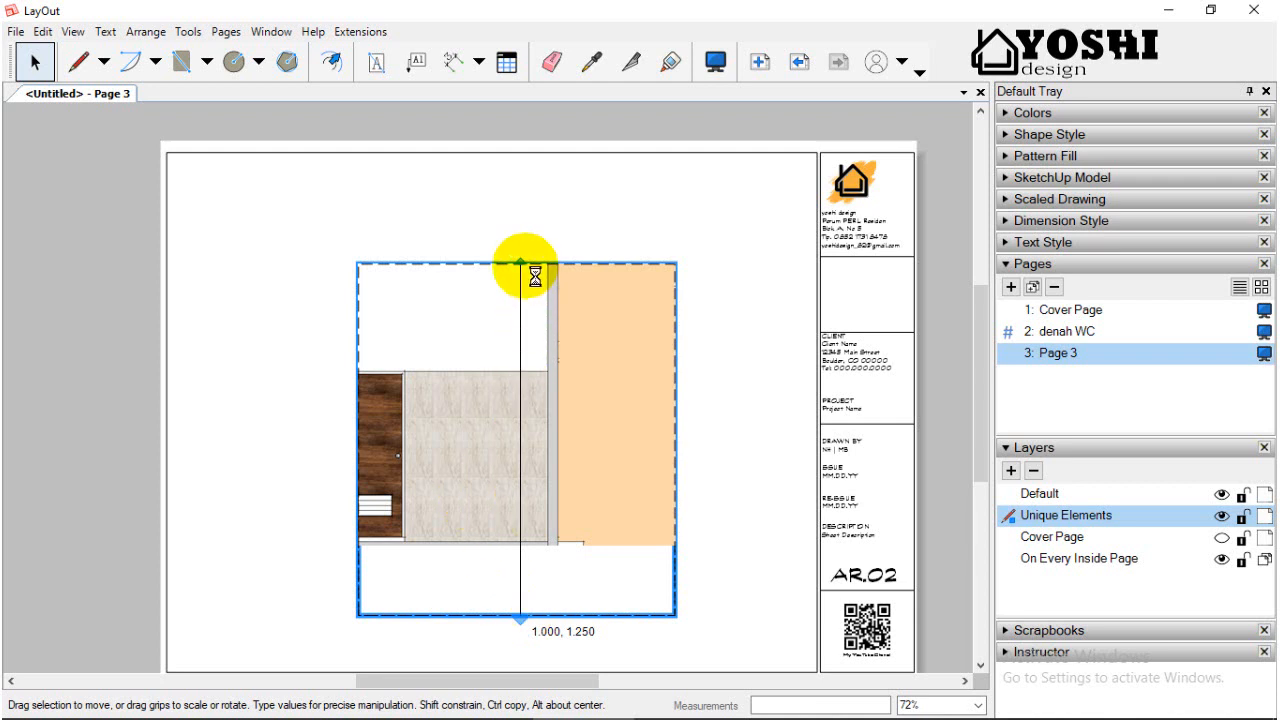
left_click_drag(519, 264, 527, 206)
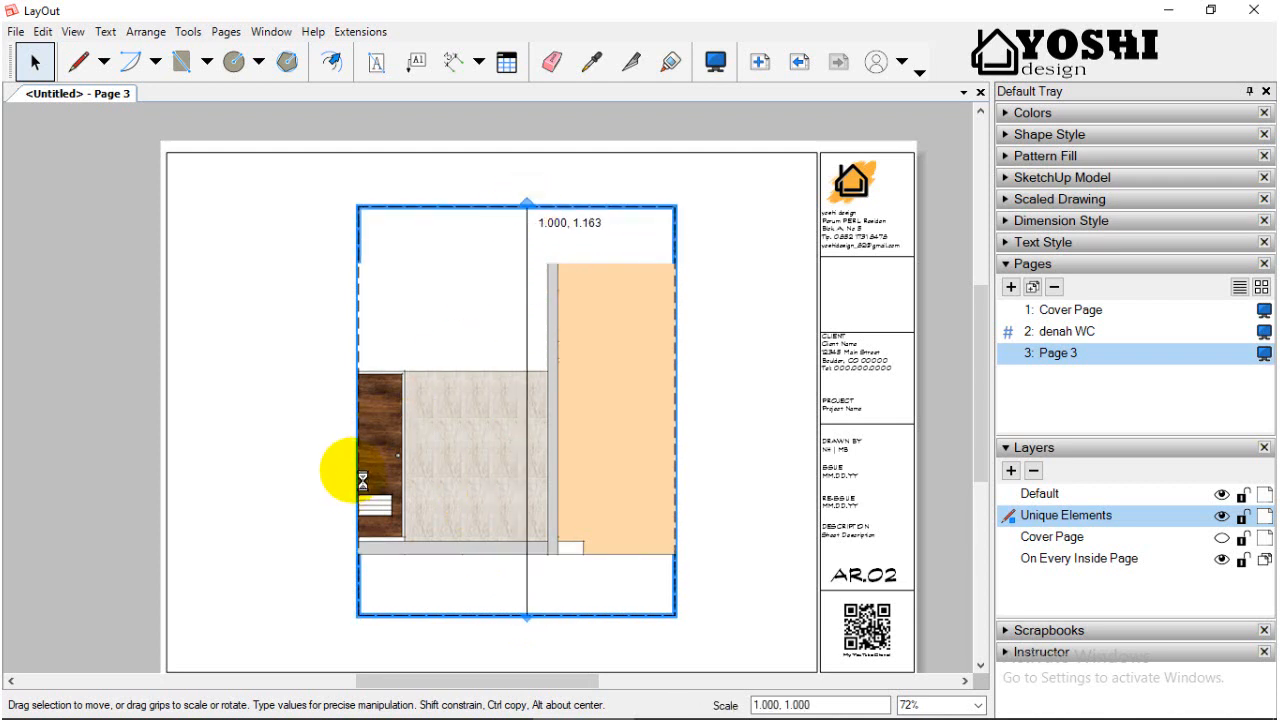
left_click_drag(357, 463, 291, 463)
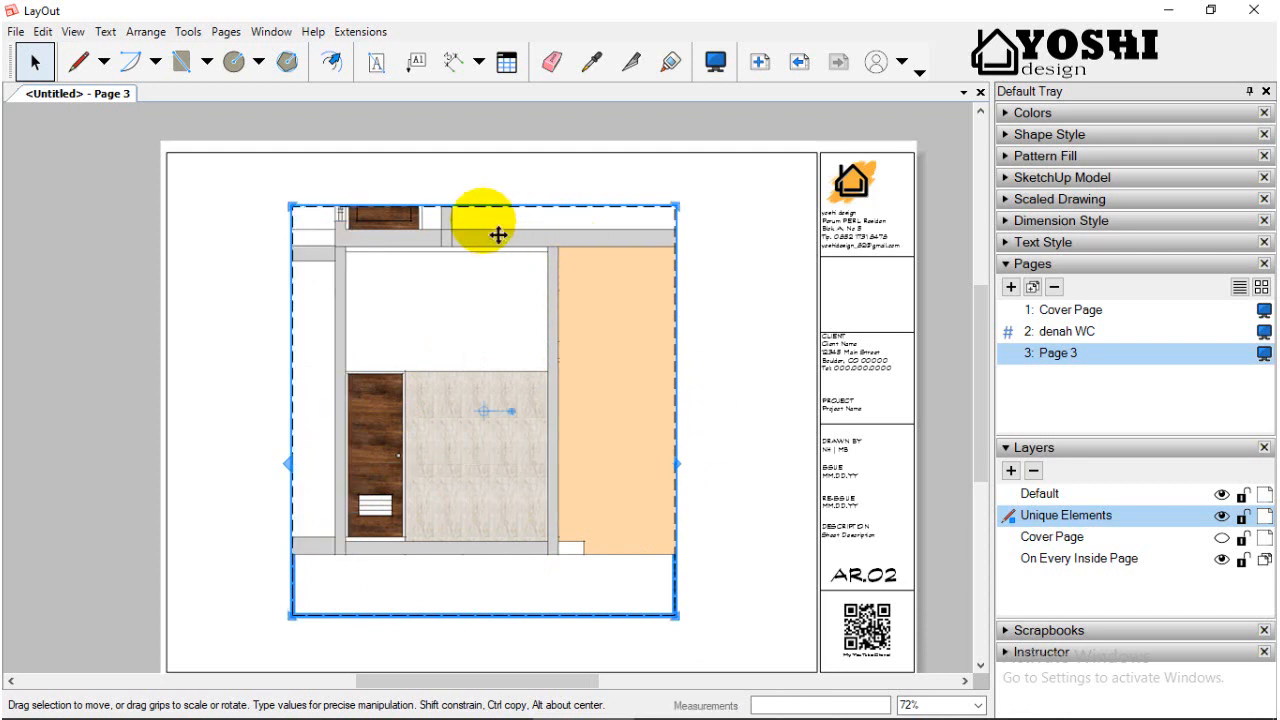
left_click_drag(457, 206, 457, 221)
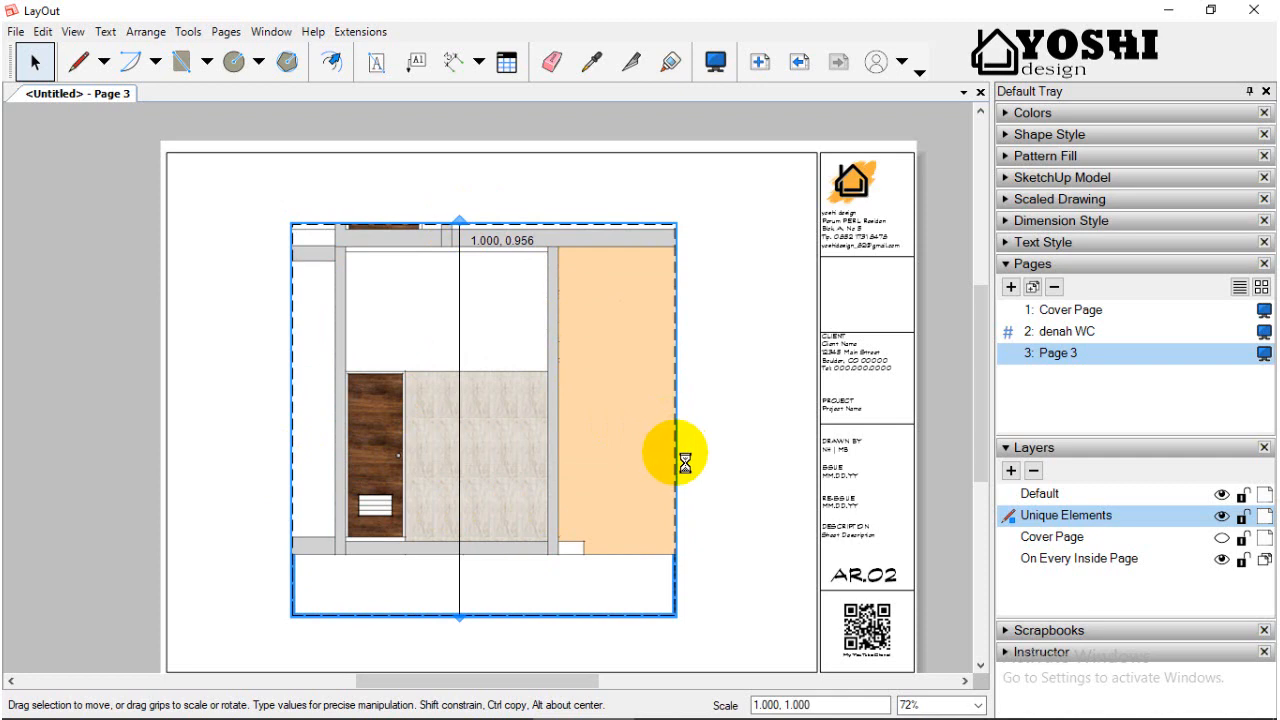
left_click_drag(686, 460, 622, 461)
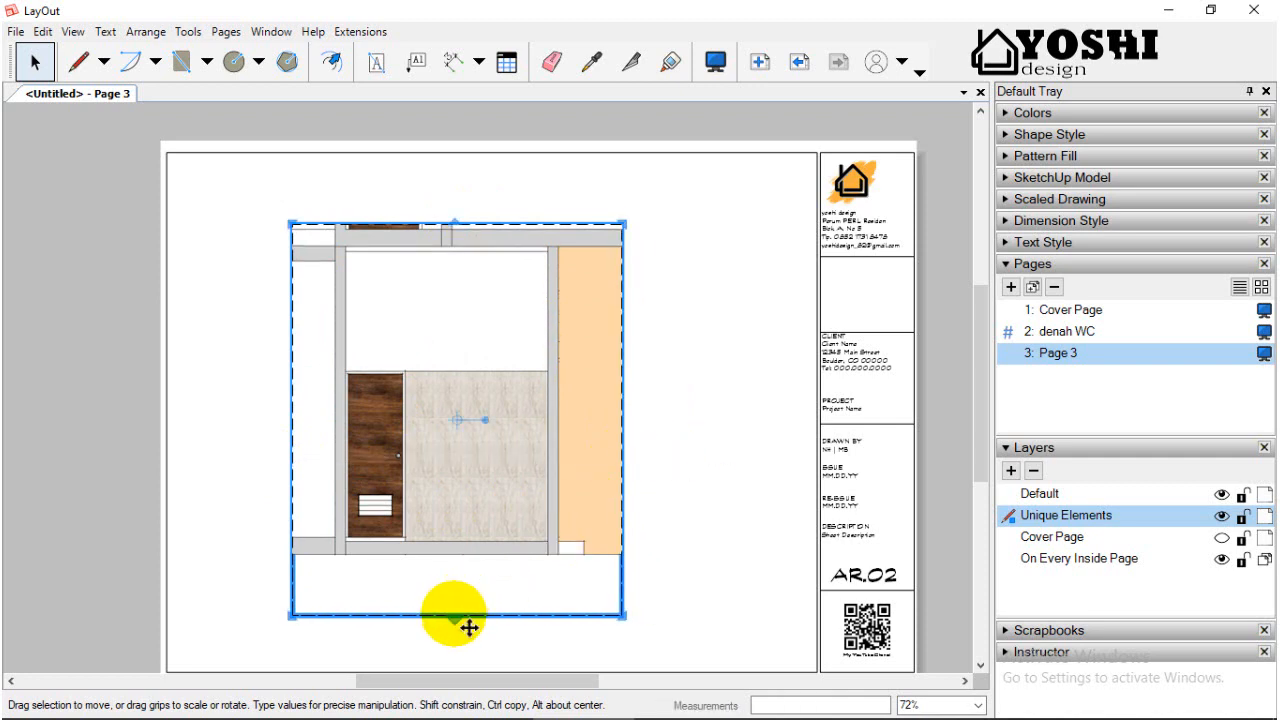
left_click_drag(455, 614, 457, 576)
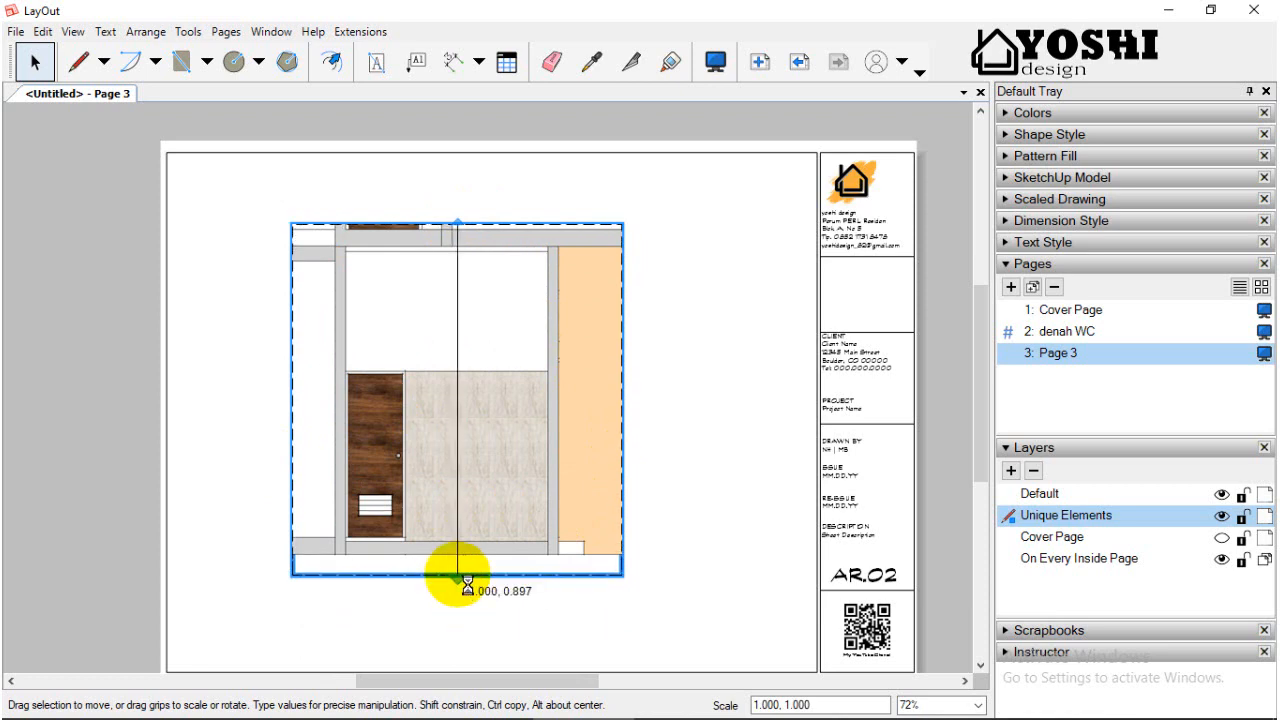
left_click_drag(519, 453, 576, 470)
scroll(576, 466, "down", 2)
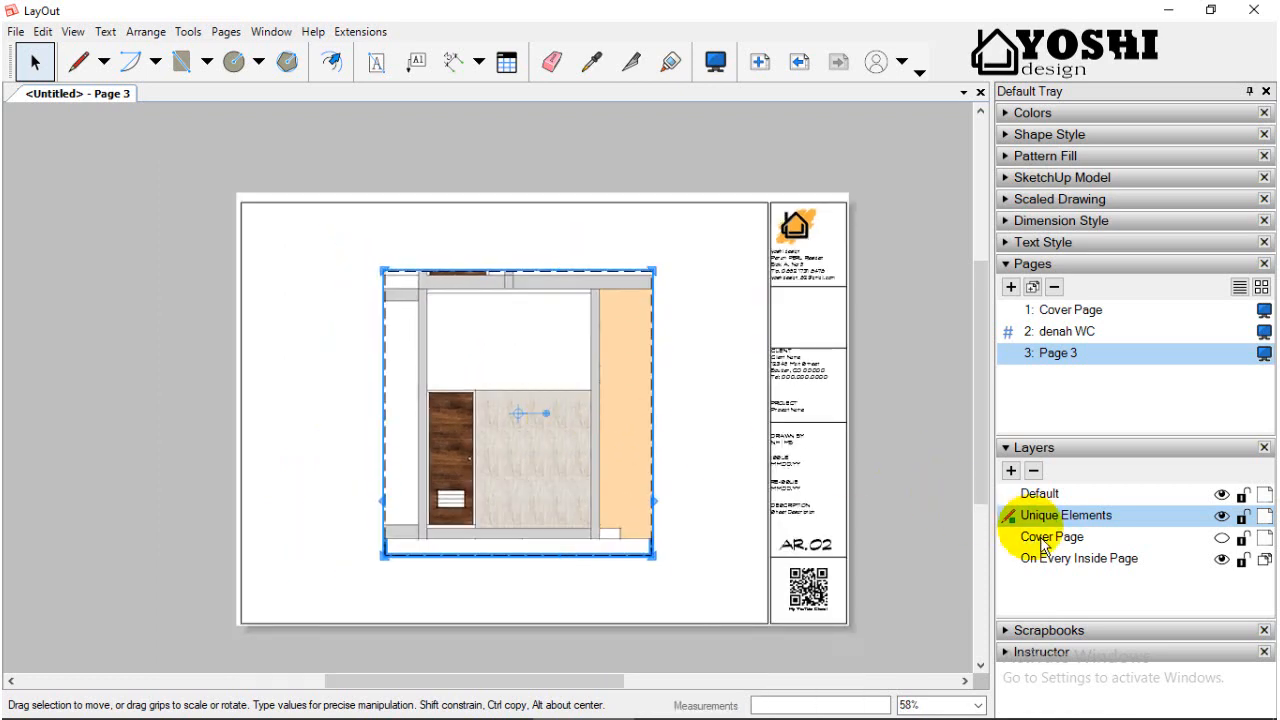
- Rename the third page as Pot A
right_click(1066, 366)
left_click(1090, 378)
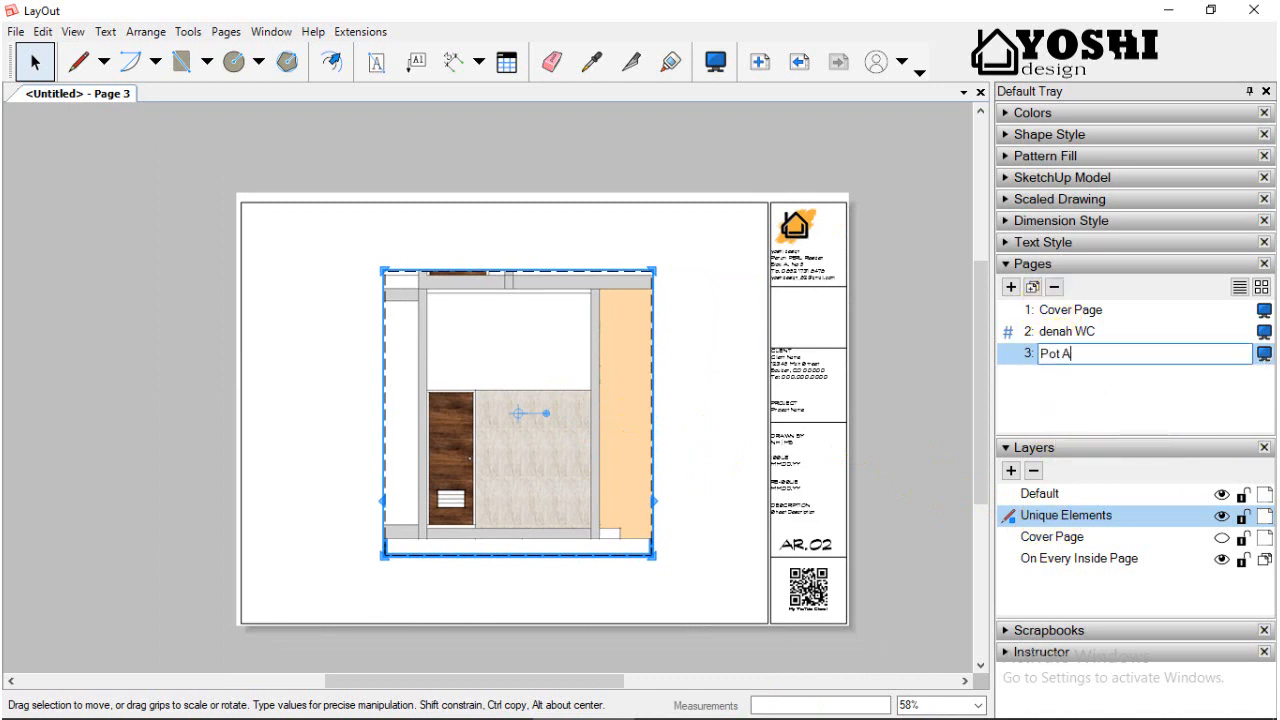
key("Return")
- Duplicate the Pot A page and set the copied viewport to the Pot B scene
left_click(1010, 286)
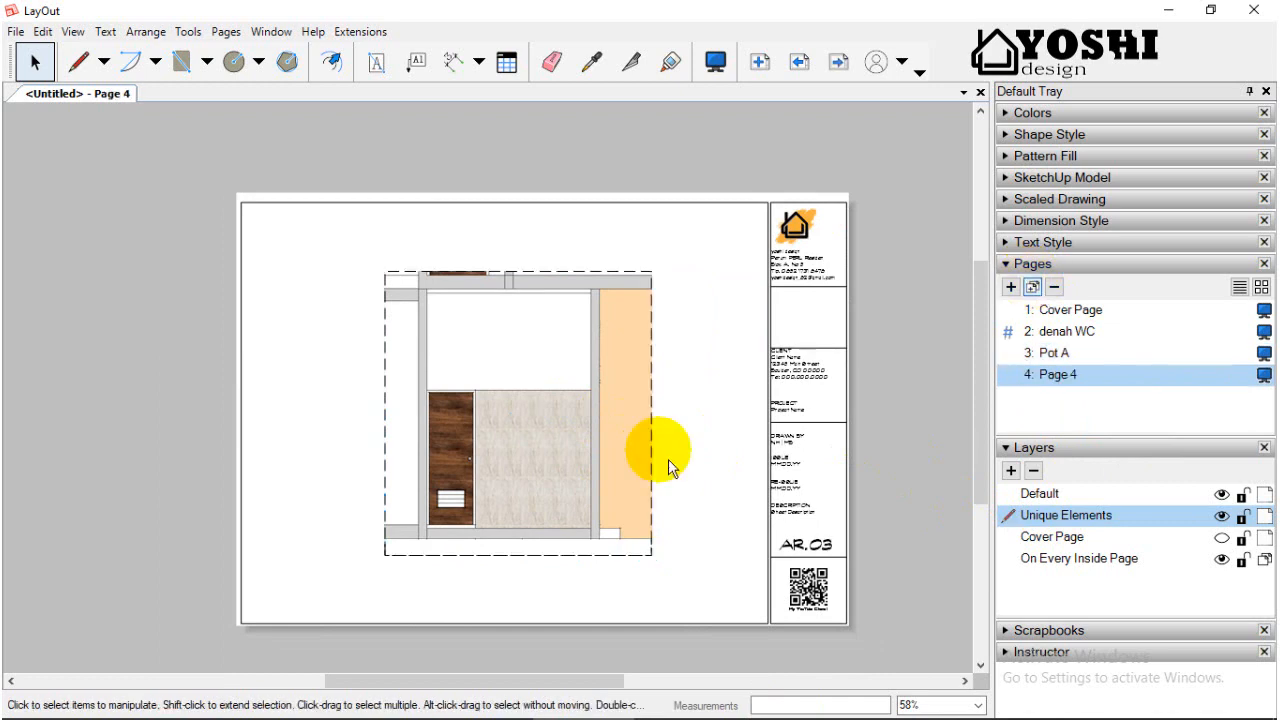
left_click(568, 459)
right_click(568, 459)
mouse_move(637, 654)
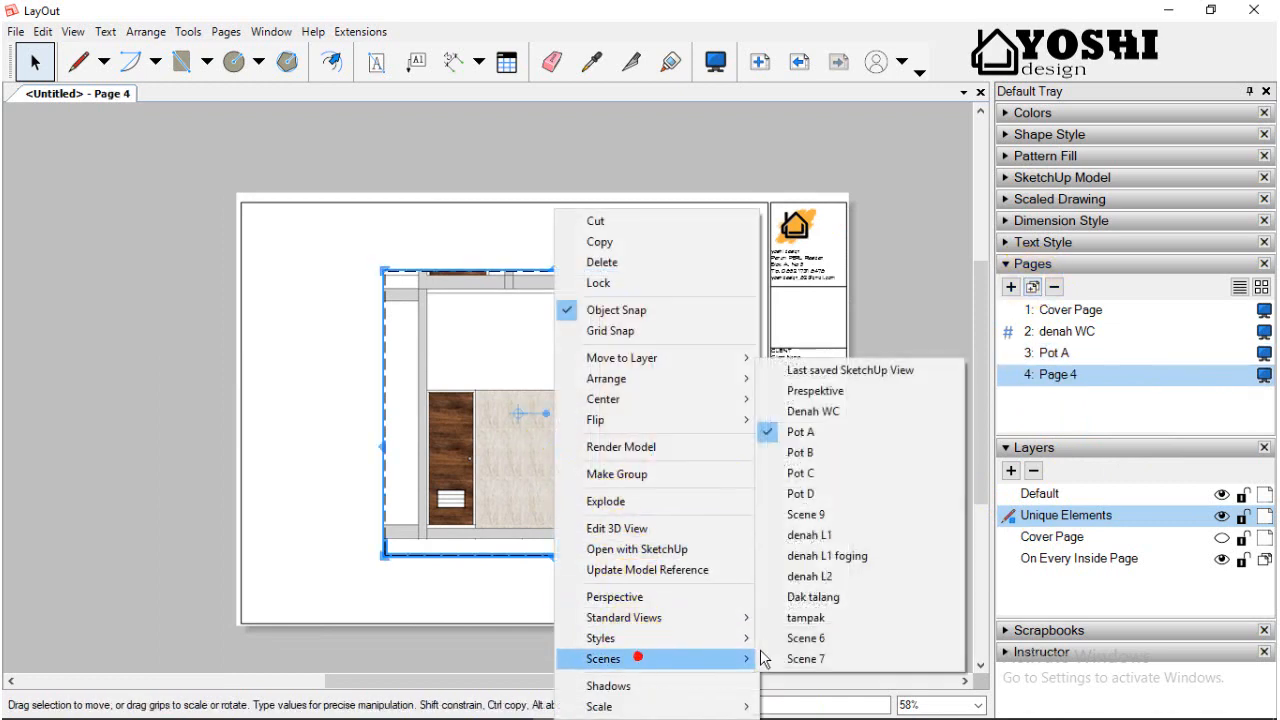
left_click(826, 454)
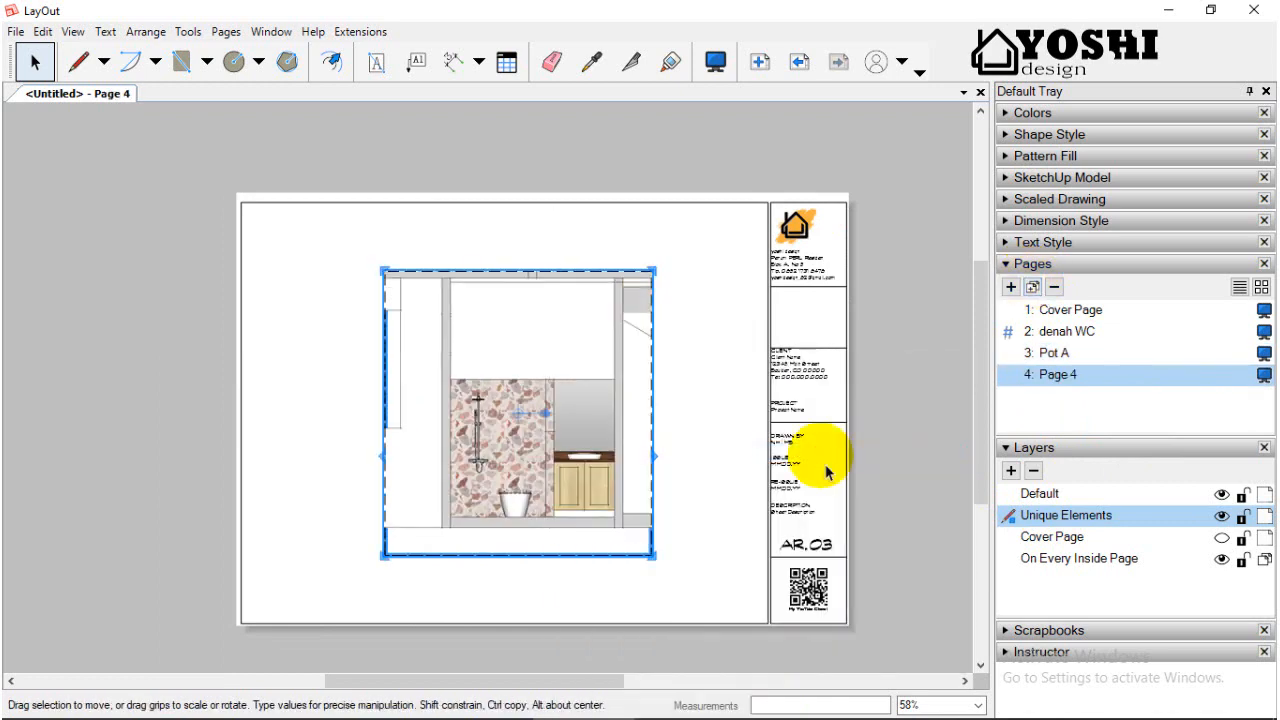
- Rename the fourth page as Pot B
double_click(1100, 376)
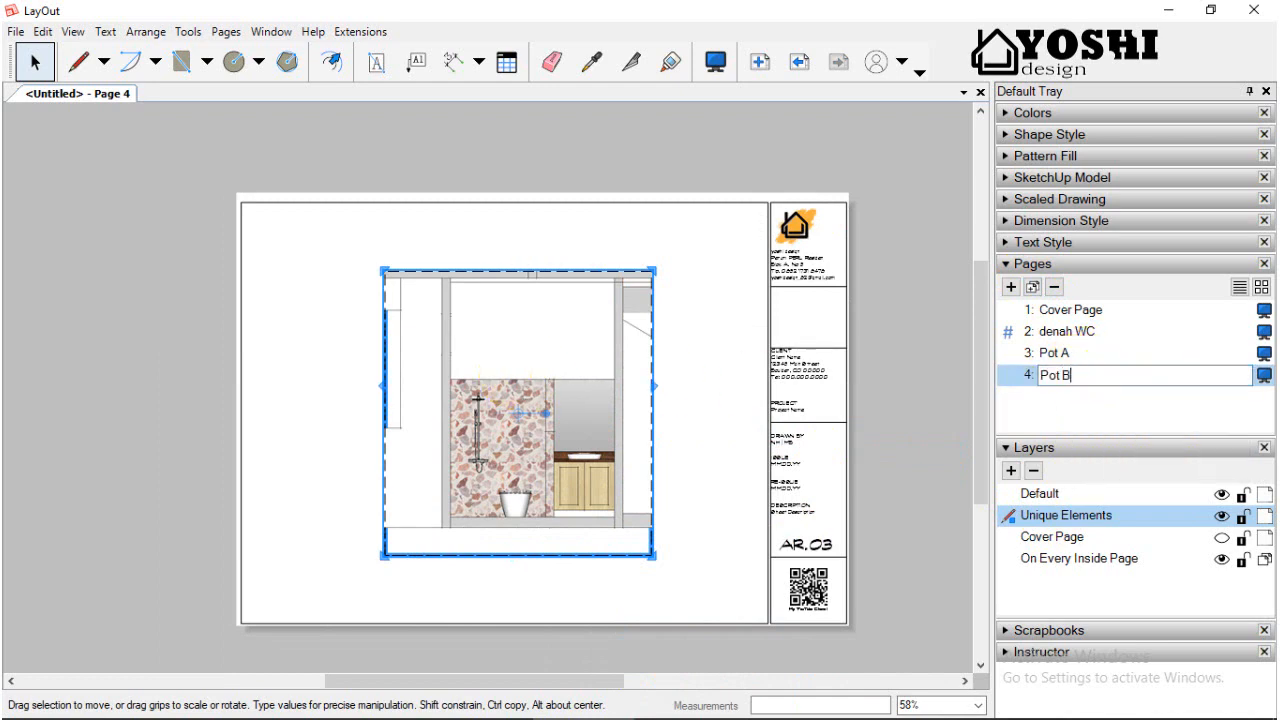
key("Return")
- Duplicate the Pot B page and set the copied viewport to the Pot C scene
left_click(1032, 287)
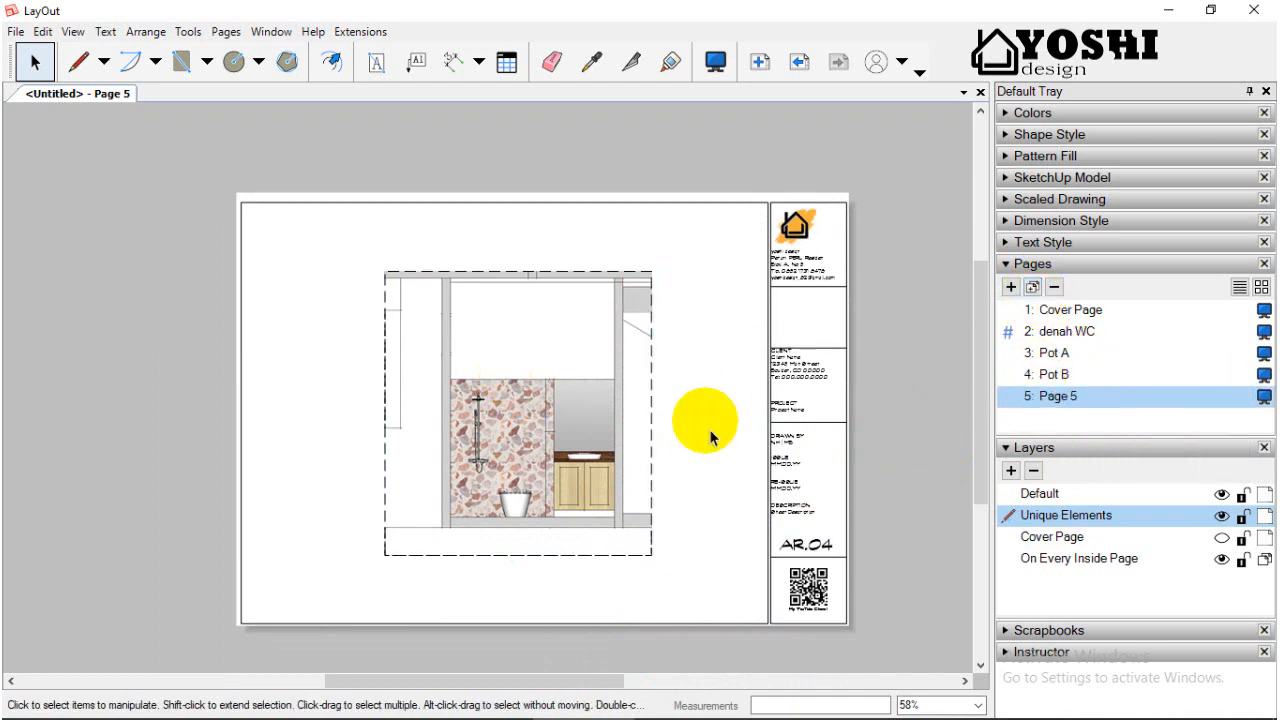
right_click(560, 440)
mouse_move(620, 658)
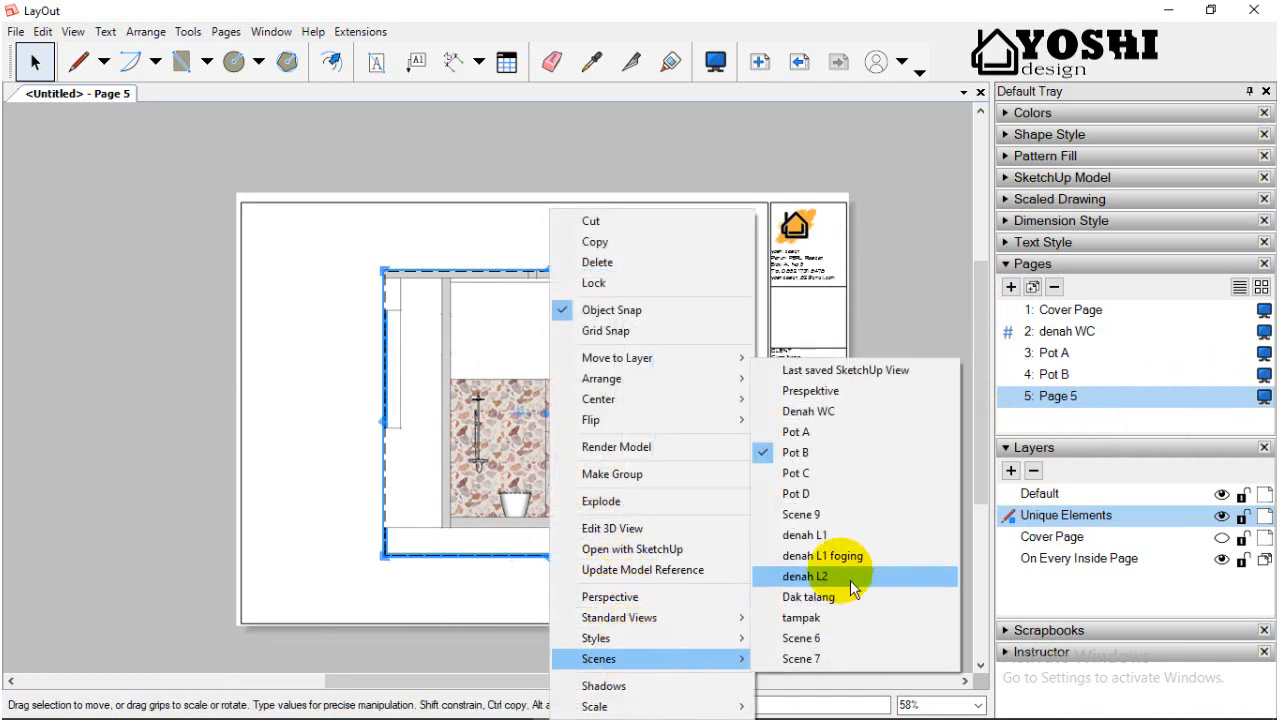
left_click(848, 491)
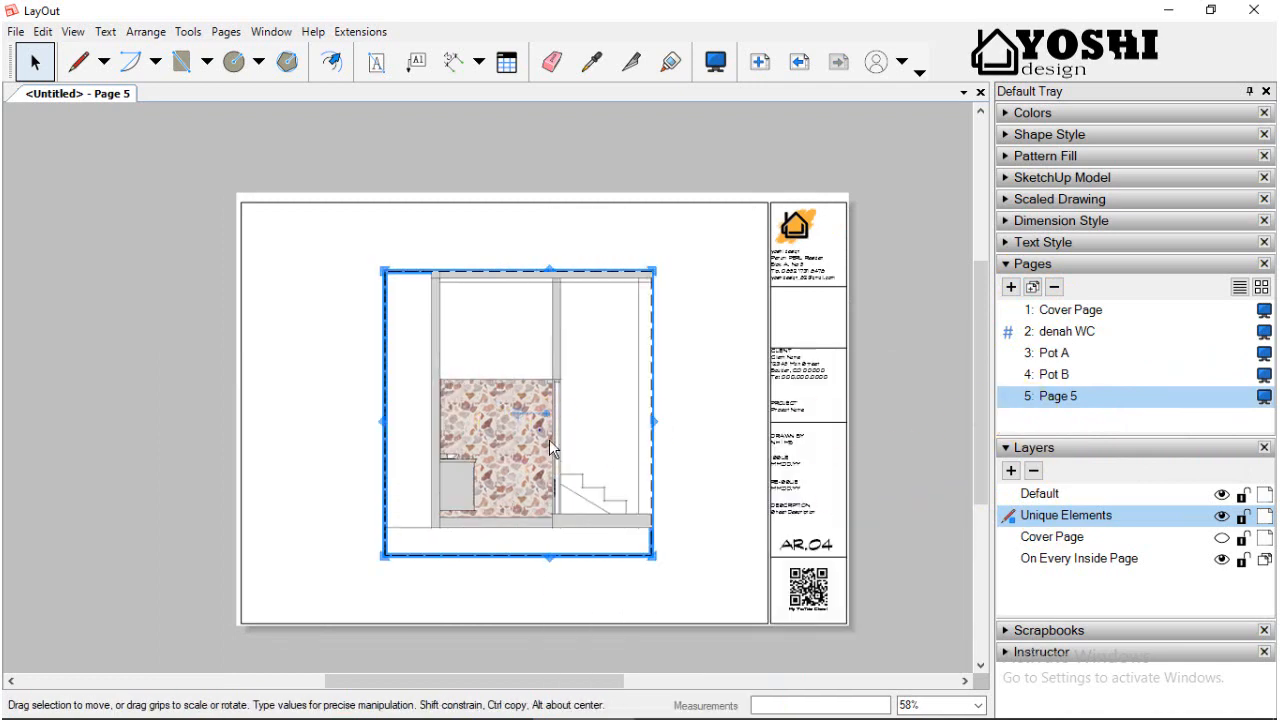
right_click(549, 439)
mouse_move(575, 658)
left_click(808, 497)
- Rename the fifth page as Pot C
right_click(1057, 398)
left_click(1085, 406)
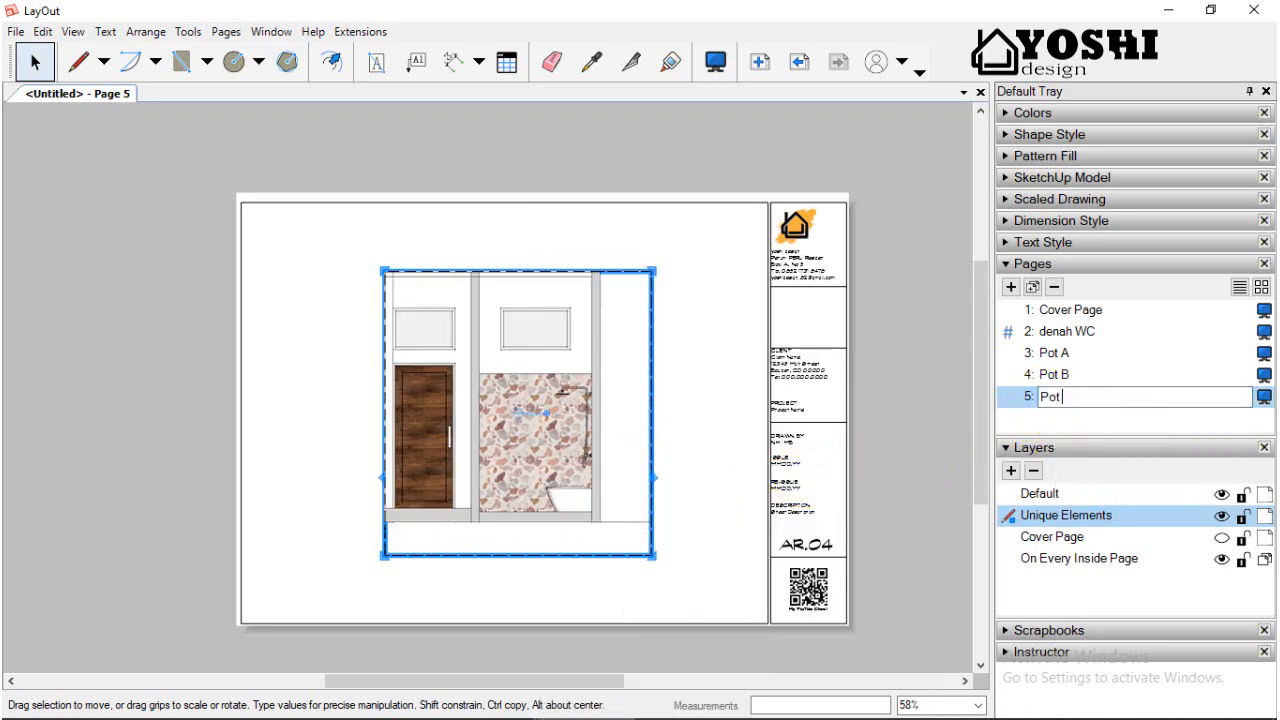
key("Return")
- Duplicate the Pot C page and set the copied viewport to the Pot D scene
left_click(1032, 287)
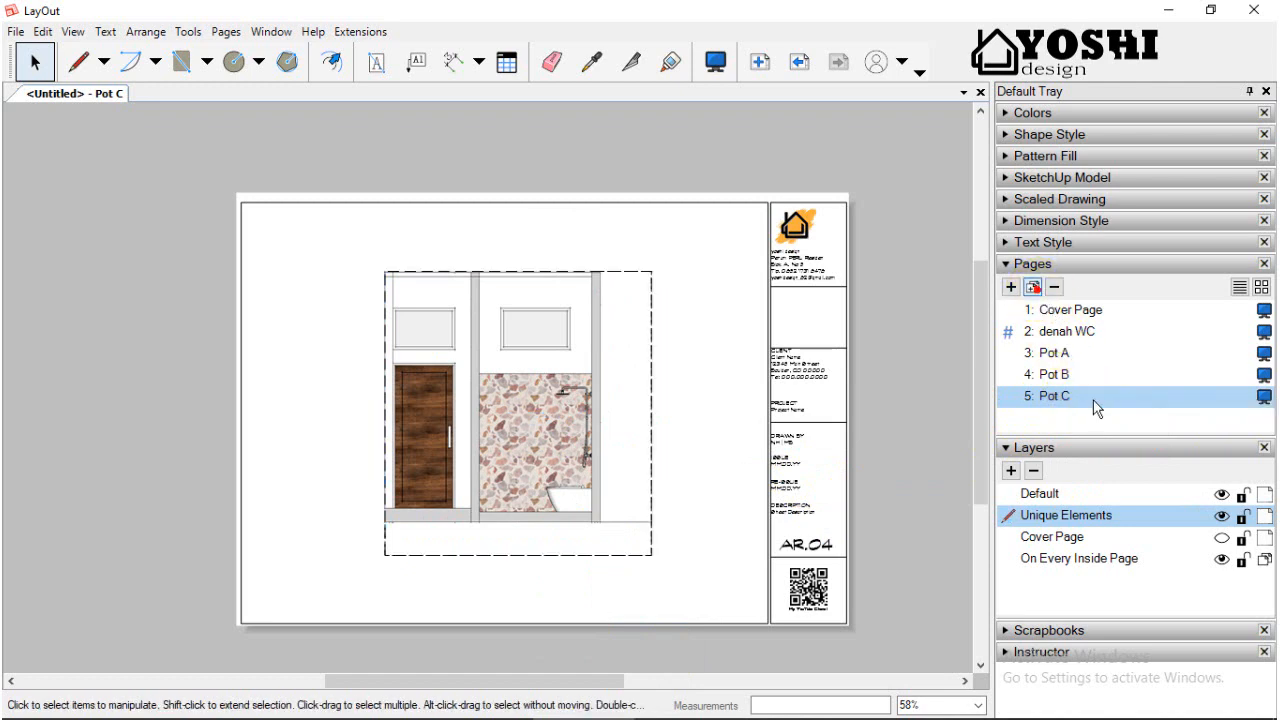
right_click(548, 433)
mouse_move(551, 657)
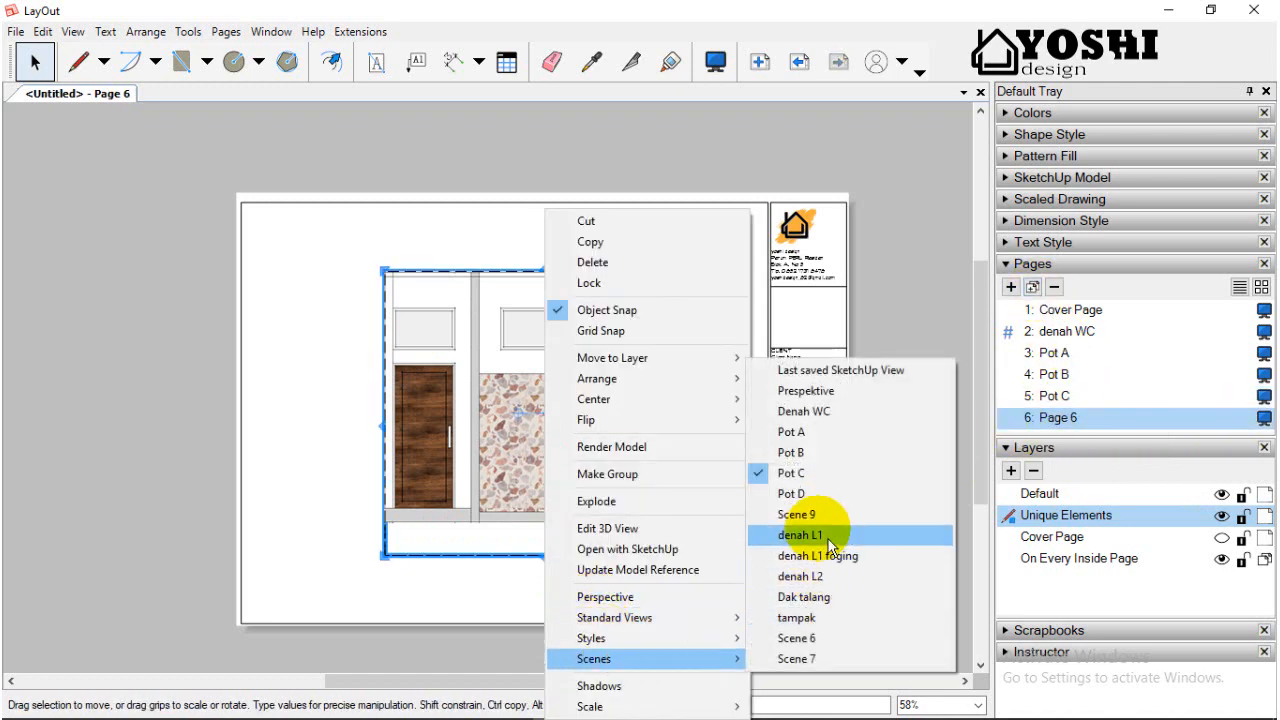
left_click(800, 494)
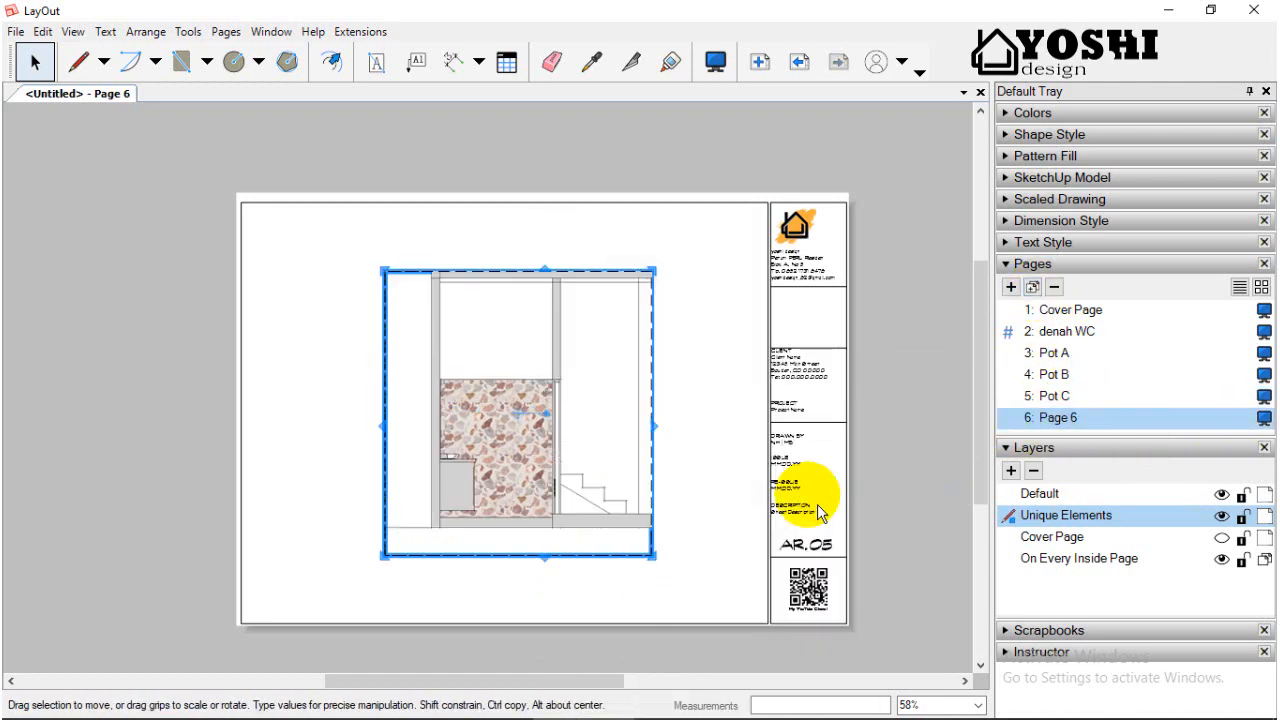
left_click(903, 549)
- Go back through the Pot C, Pot B, Pot A and denah WC pages to compare how their viewports are framed
scroll(537, 250, "up", 4)
scroll(537, 250, "down", 3)
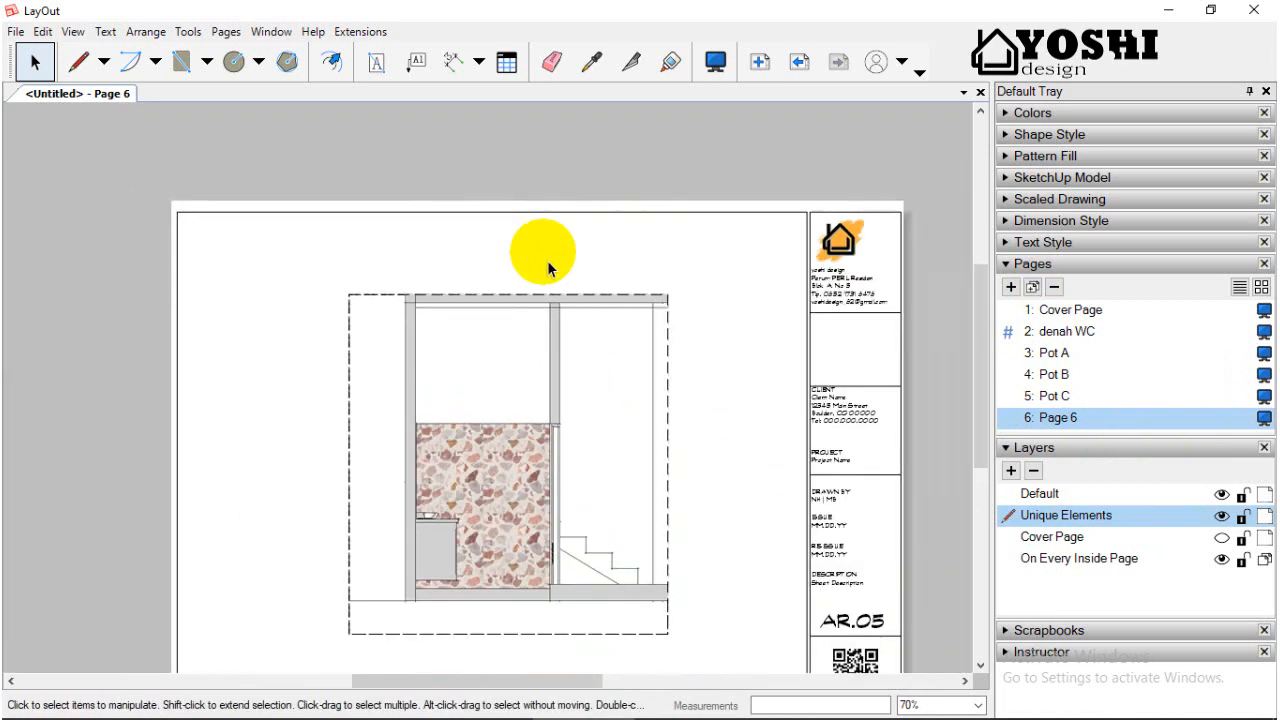
left_click(1062, 400)
left_click(1062, 376)
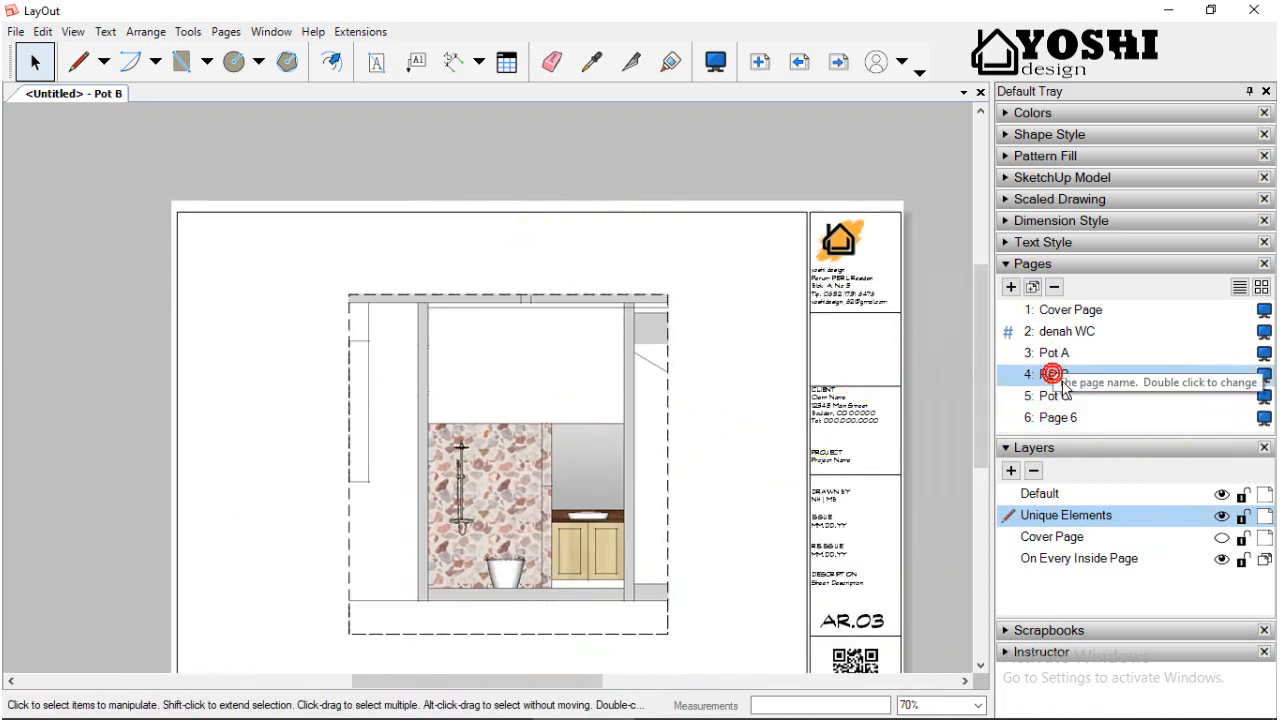
left_click(1062, 355)
left_click(1066, 333)
left_click(1058, 353)
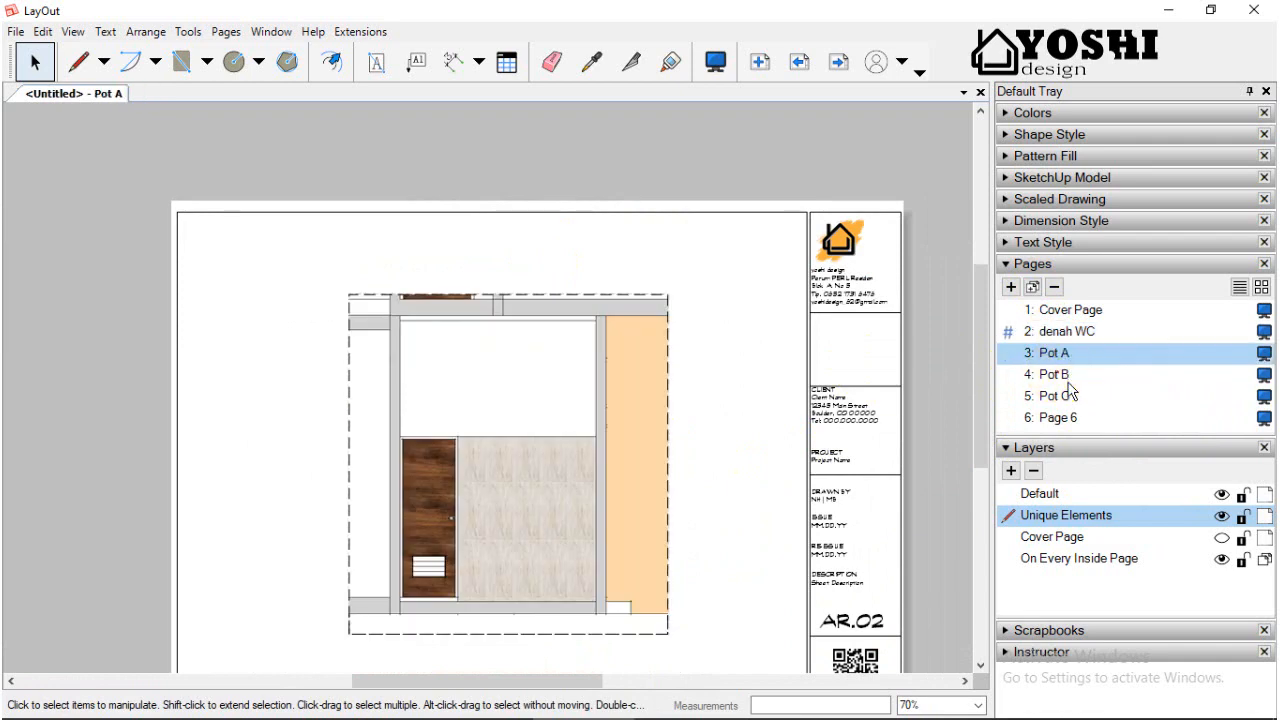
left_click(1055, 374)
- Lower the upper edge of the Pot A viewport slightly to crop out the brown strip above the ceiling slab
left_click(1055, 353)
scroll(512, 298, "up", 1)
left_click(515, 300)
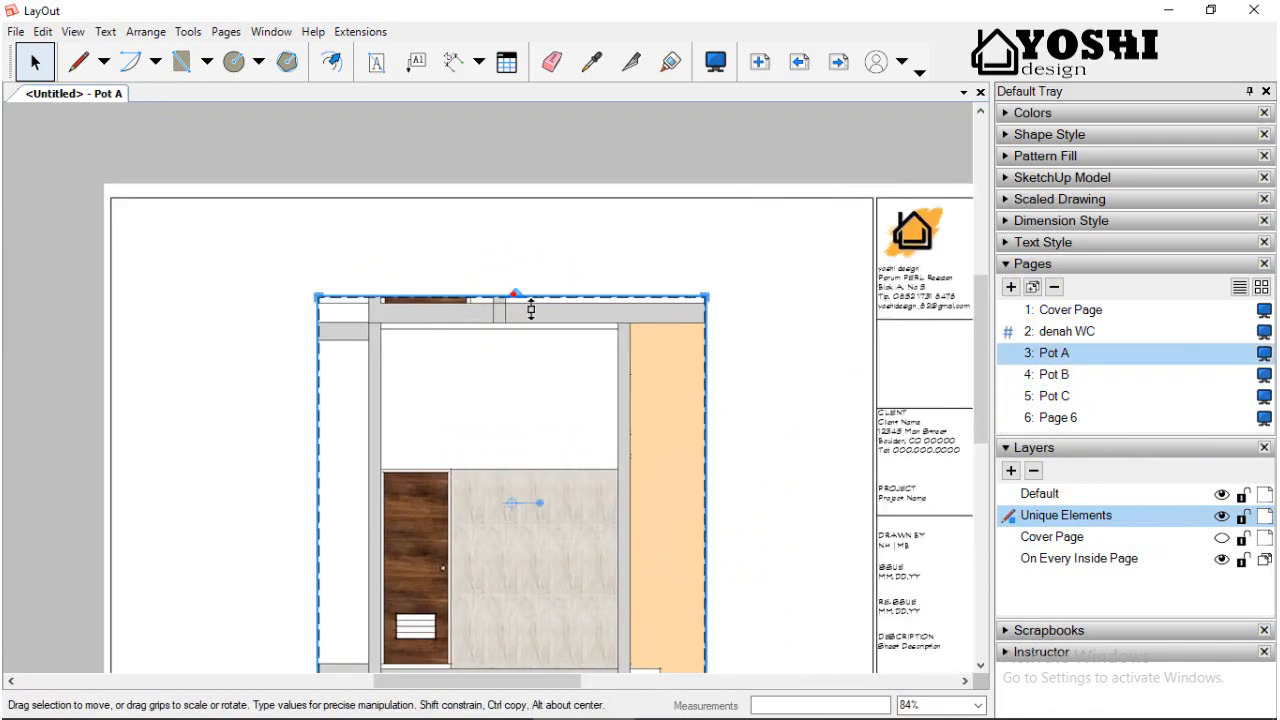
left_click_drag(516, 296, 509, 305)
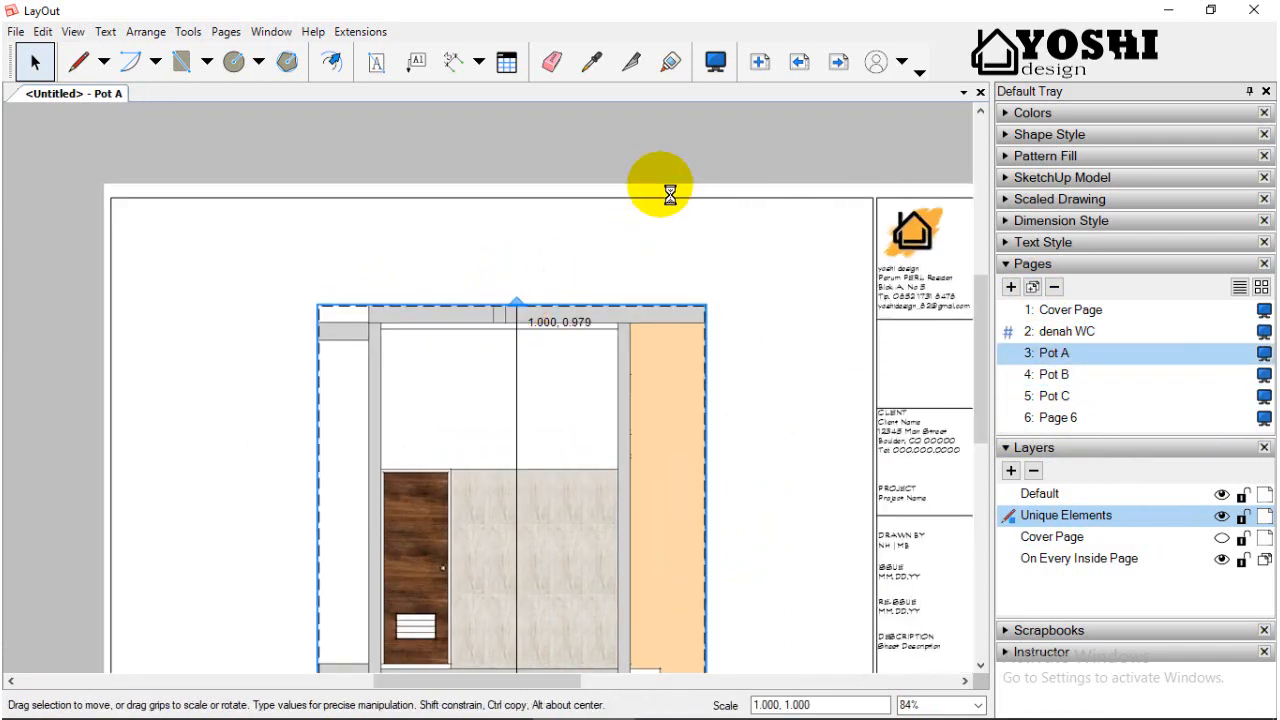
- Crop the left side of the Pot B viewport inward, closer to the bathroom's outer wall
left_click(1055, 374)
left_click(318, 494)
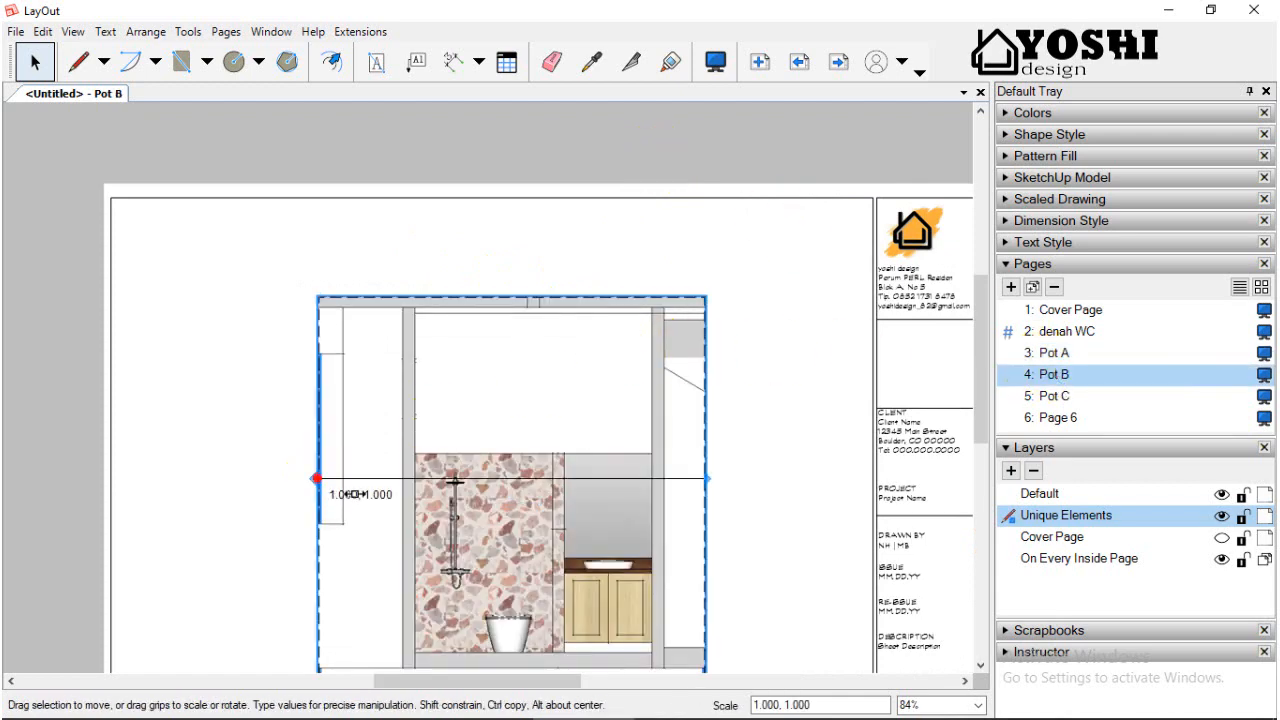
left_click_drag(316, 479, 355, 480)
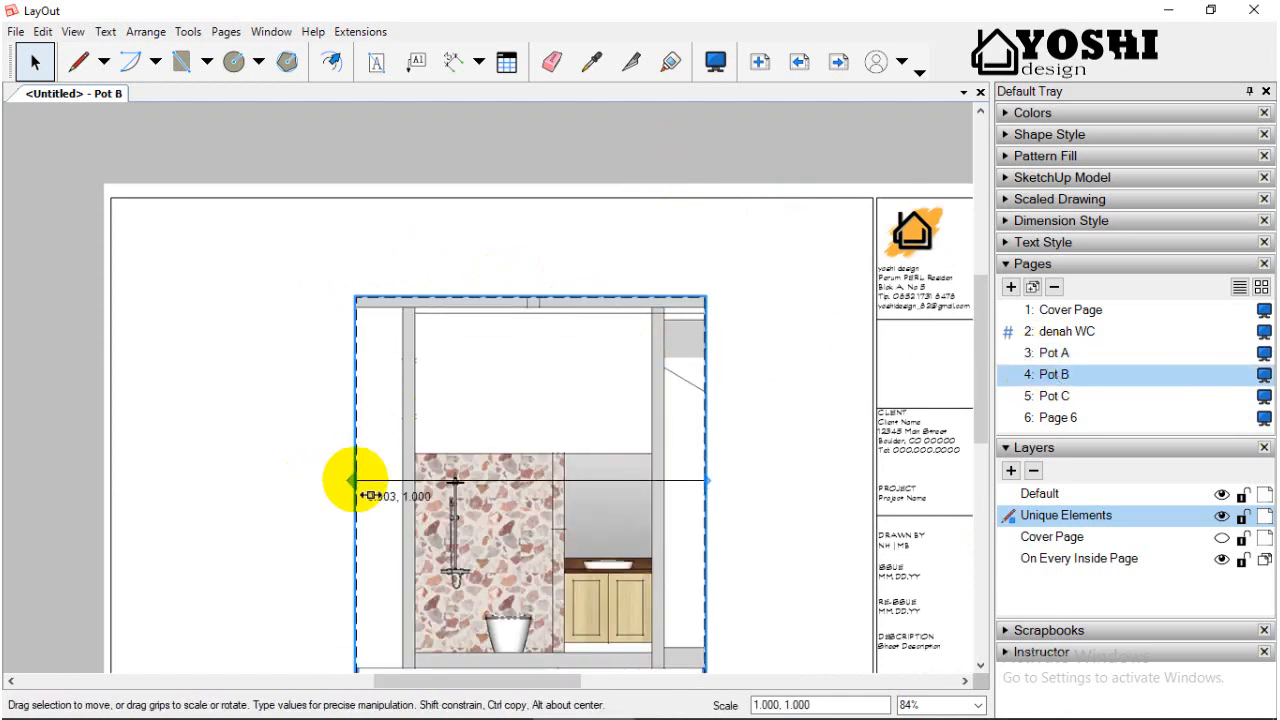
- Crop the Pot C viewport's right side closer to the bathroom wall and extend its left side slightly beyond the door
left_click(1096, 403)
scroll(614, 423, "down", 2)
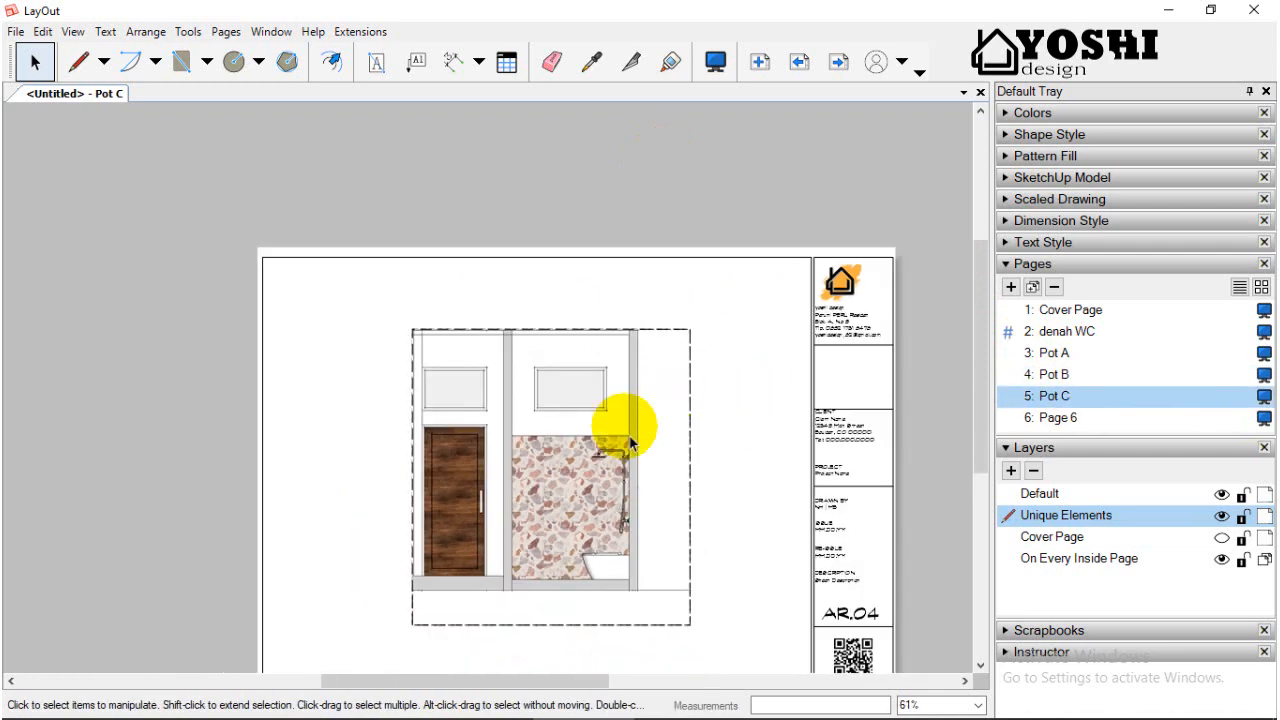
left_click(415, 487)
left_click_drag(426, 480, 662, 472)
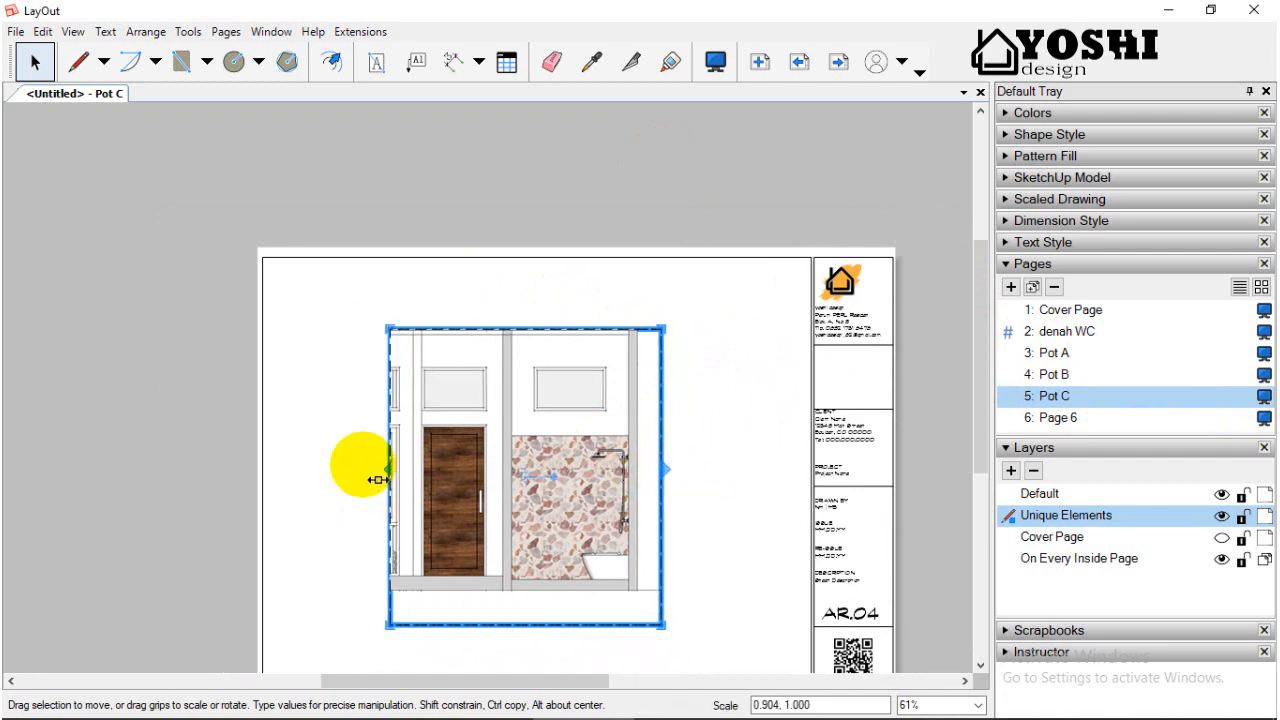
scroll(364, 466, "up", 3)
left_click_drag(400, 457, 423, 457)
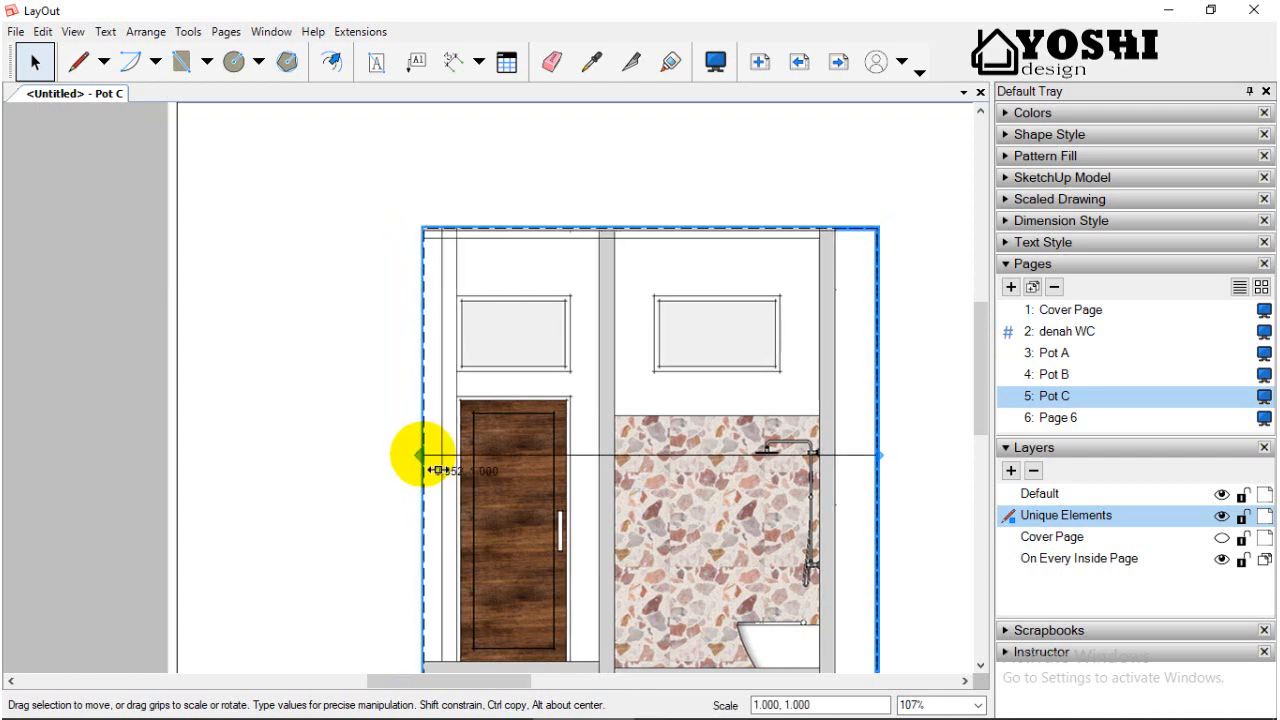
left_click(112, 419)
- Raise the lower edge of the Pot C viewport to reduce the empty space below the floor slab
scroll(322, 424, "down", 3)
left_click(534, 610)
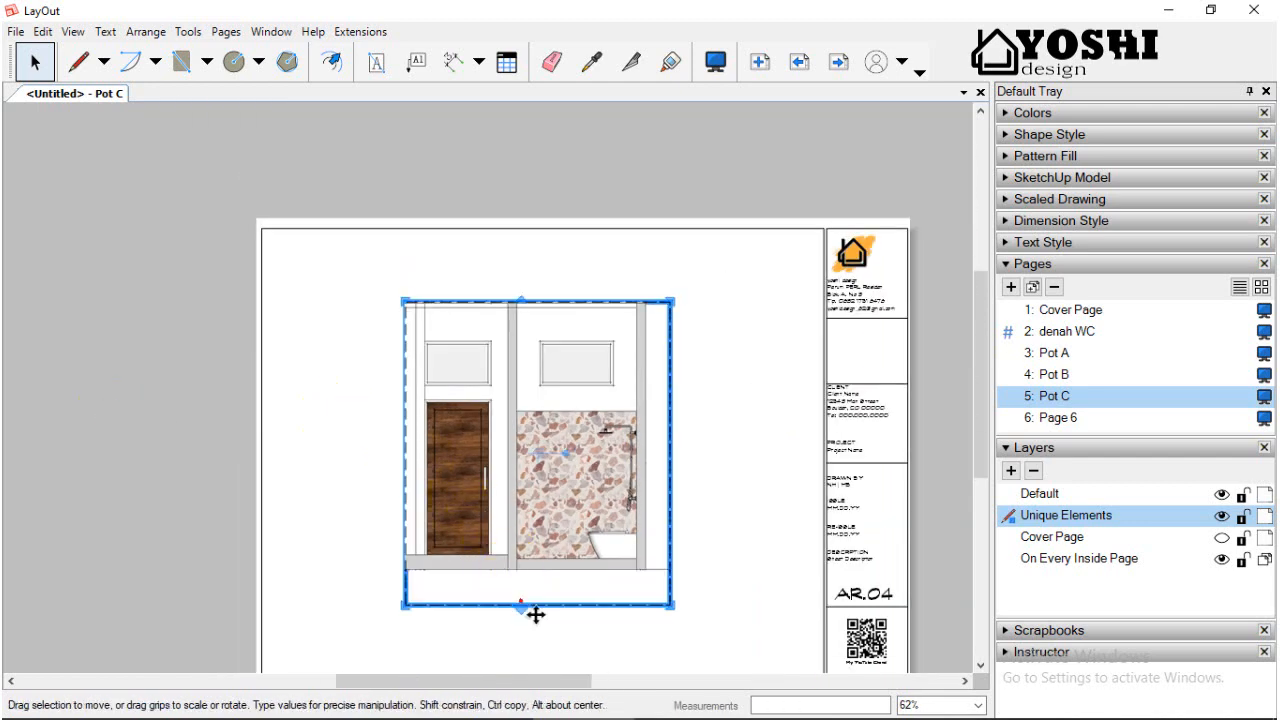
scroll(534, 614, "up", 2)
left_click_drag(543, 618, 543, 590)
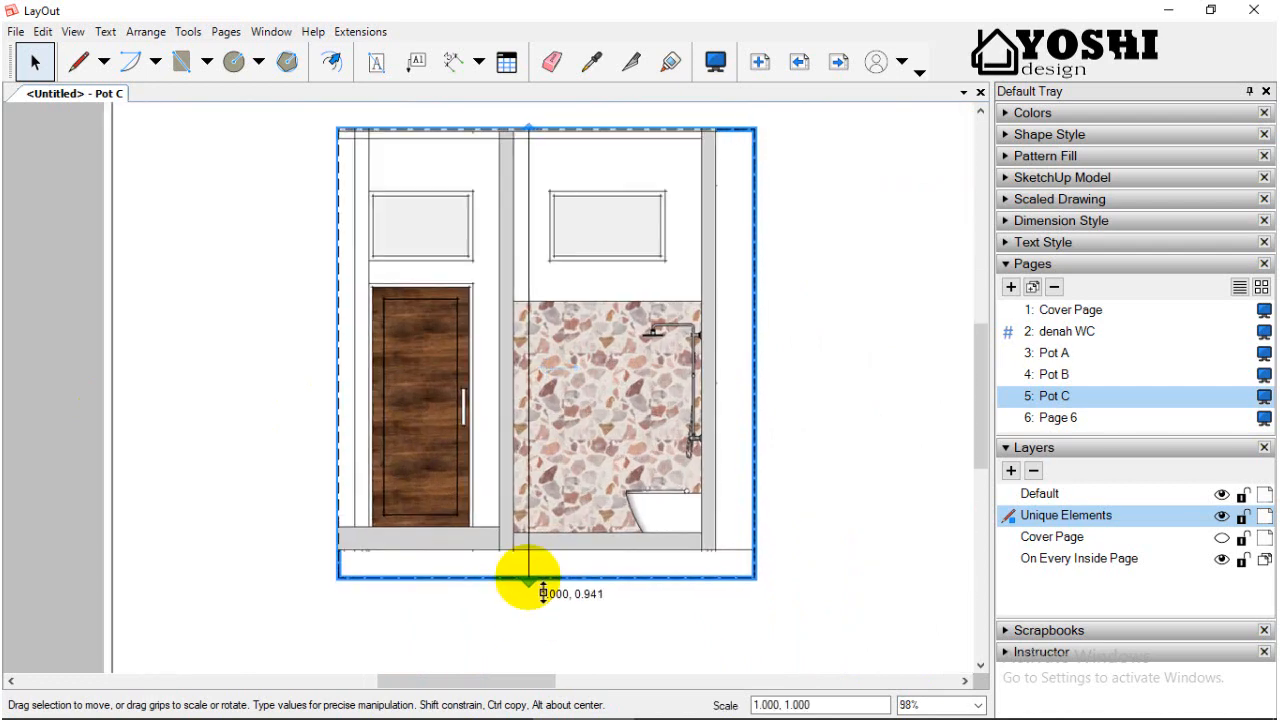
- Crop both sides of the Pot D viewport on page 6 inward to frame the section more tightly
left_click(838, 62)
scroll(677, 427, "down", 1)
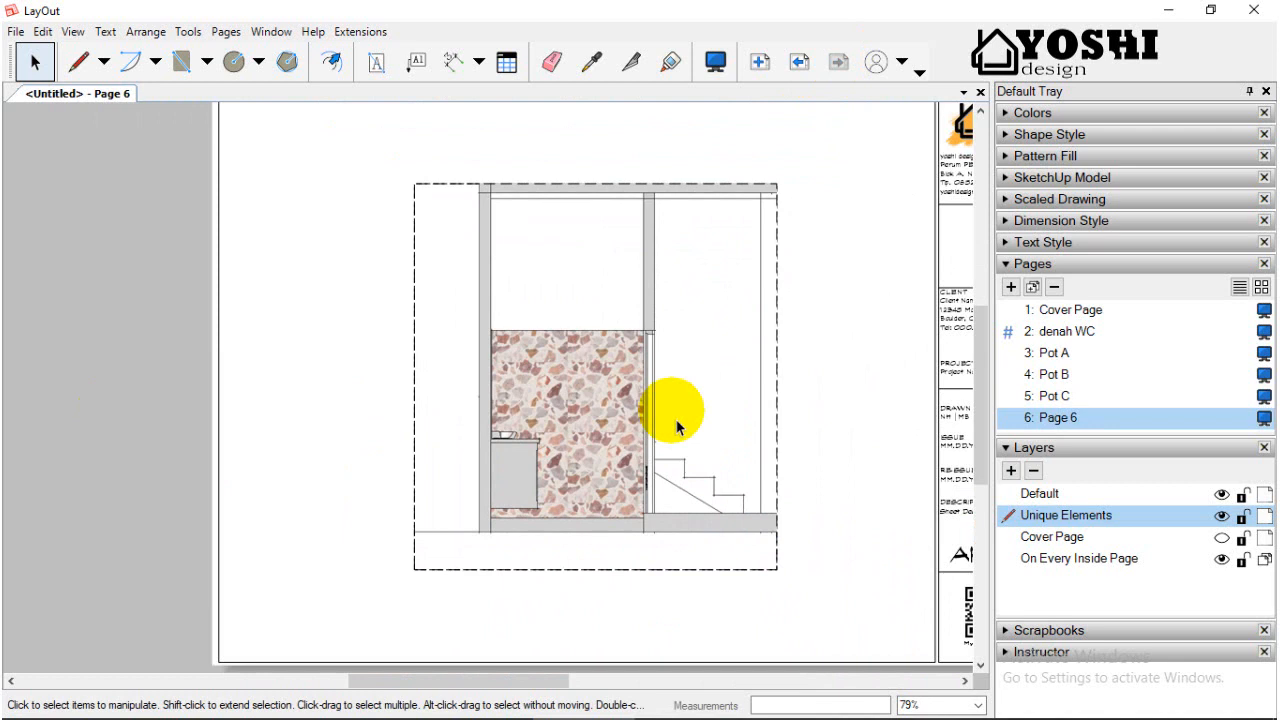
left_click(777, 371)
mouse_move(782, 364)
left_mouse_down()
mouse_move(787, 377)
mouse_move(765, 382)
left_mouse_up()
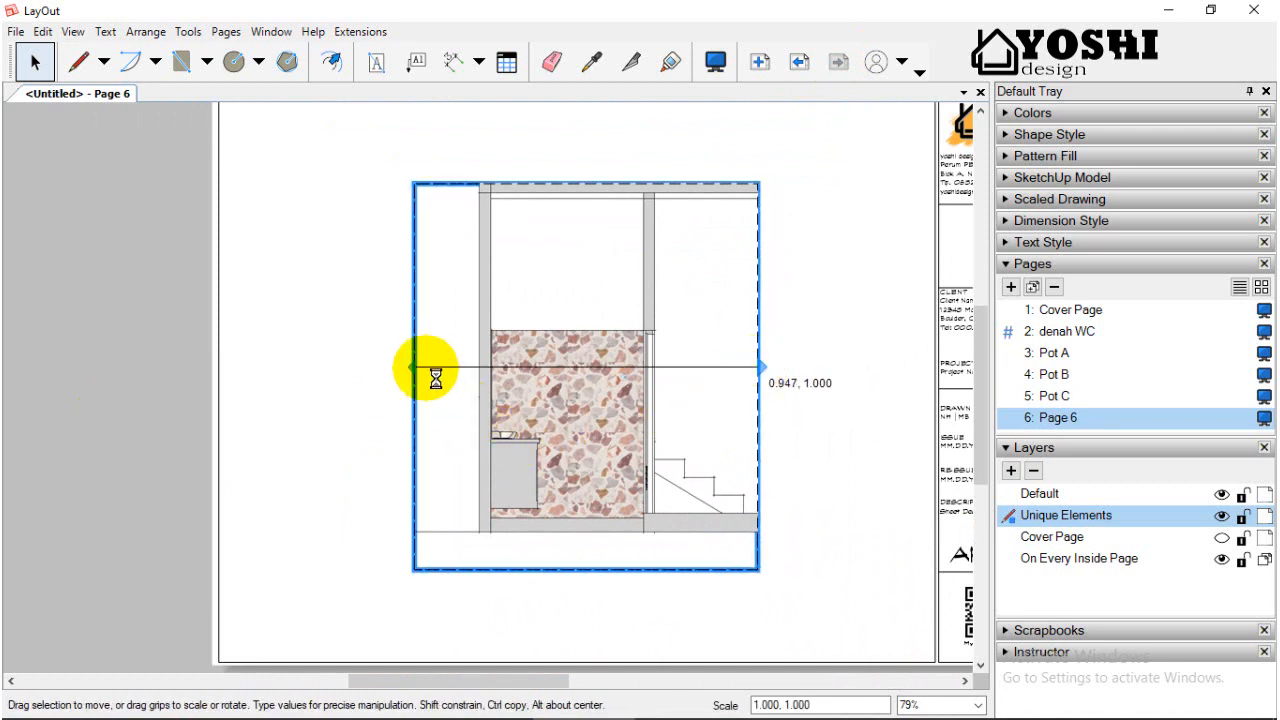
left_click_drag(411, 367, 436, 367)
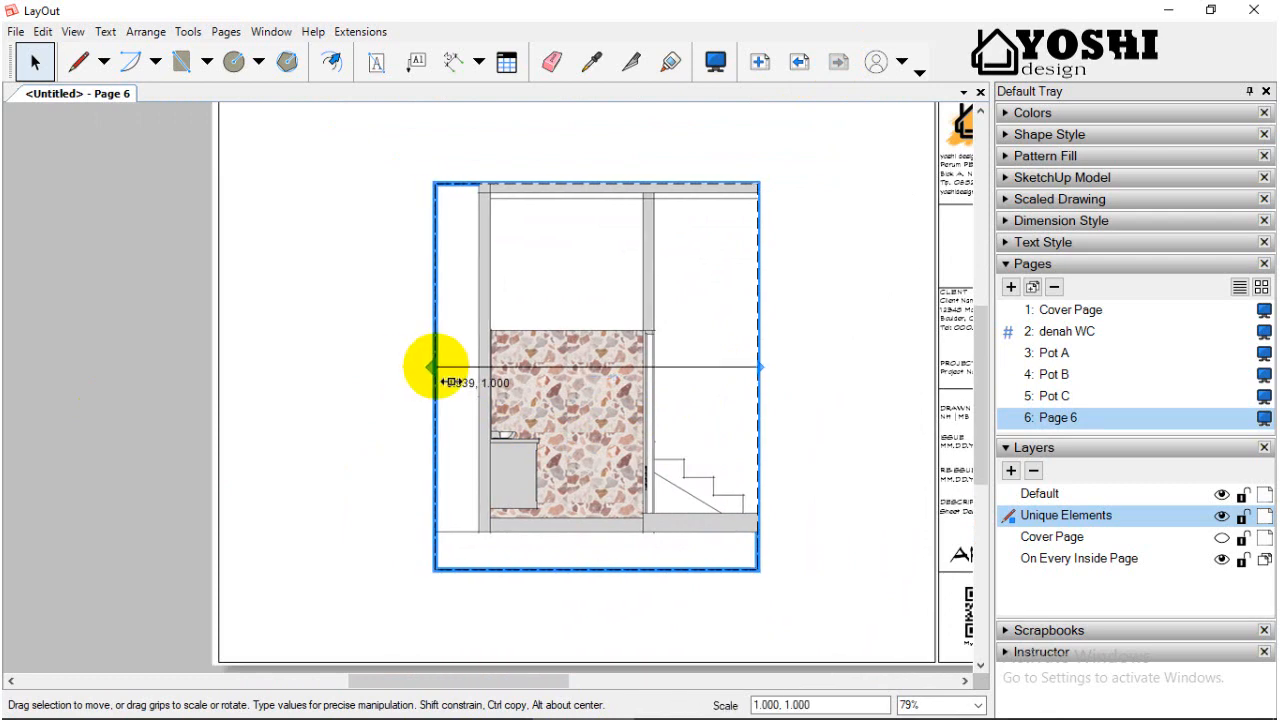
left_click(173, 421)
- Step through the section pages to check the viewport framing, ending on the denah WC page
left_click(799, 62)
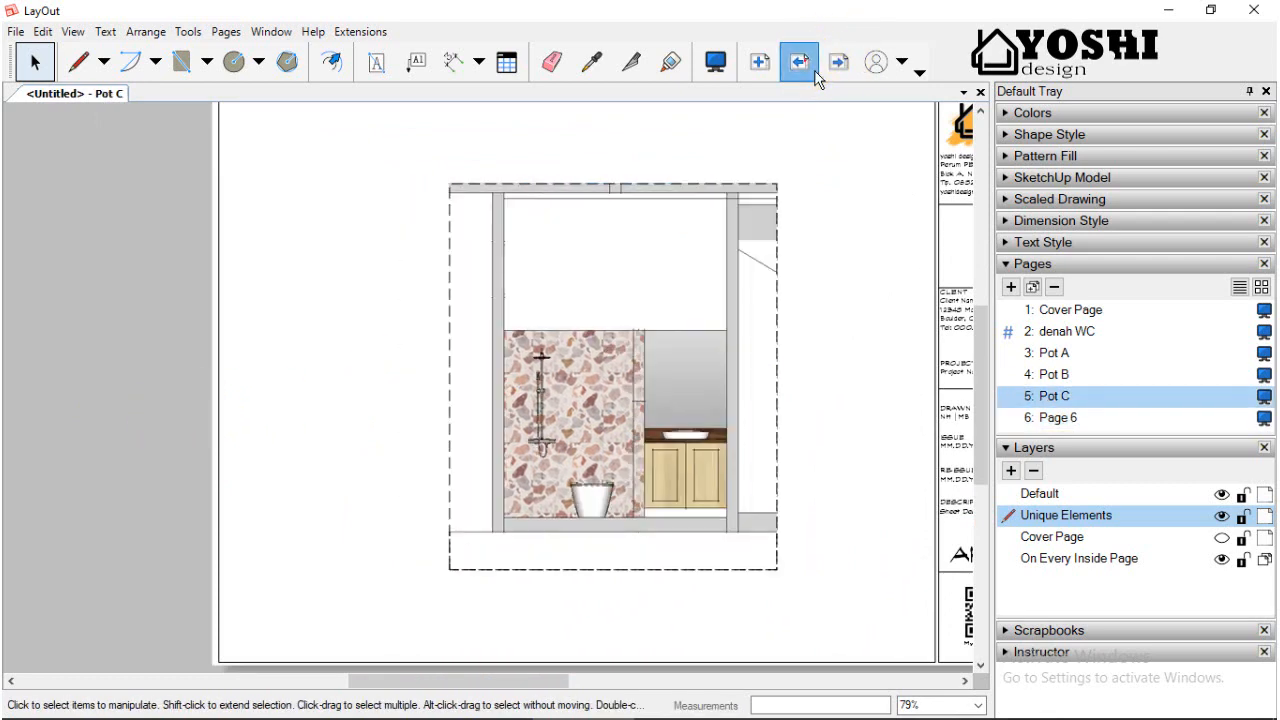
left_click(805, 66)
left_click(840, 66)
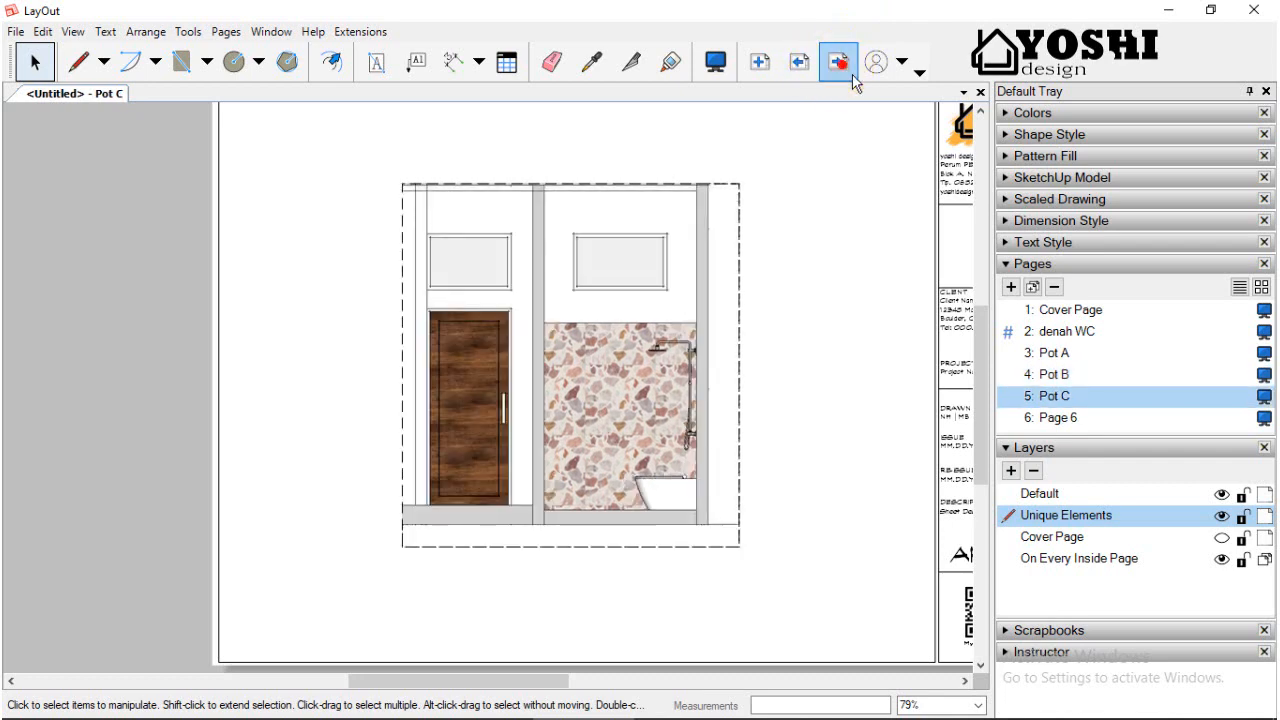
left_click(840, 66)
left_click(799, 62)
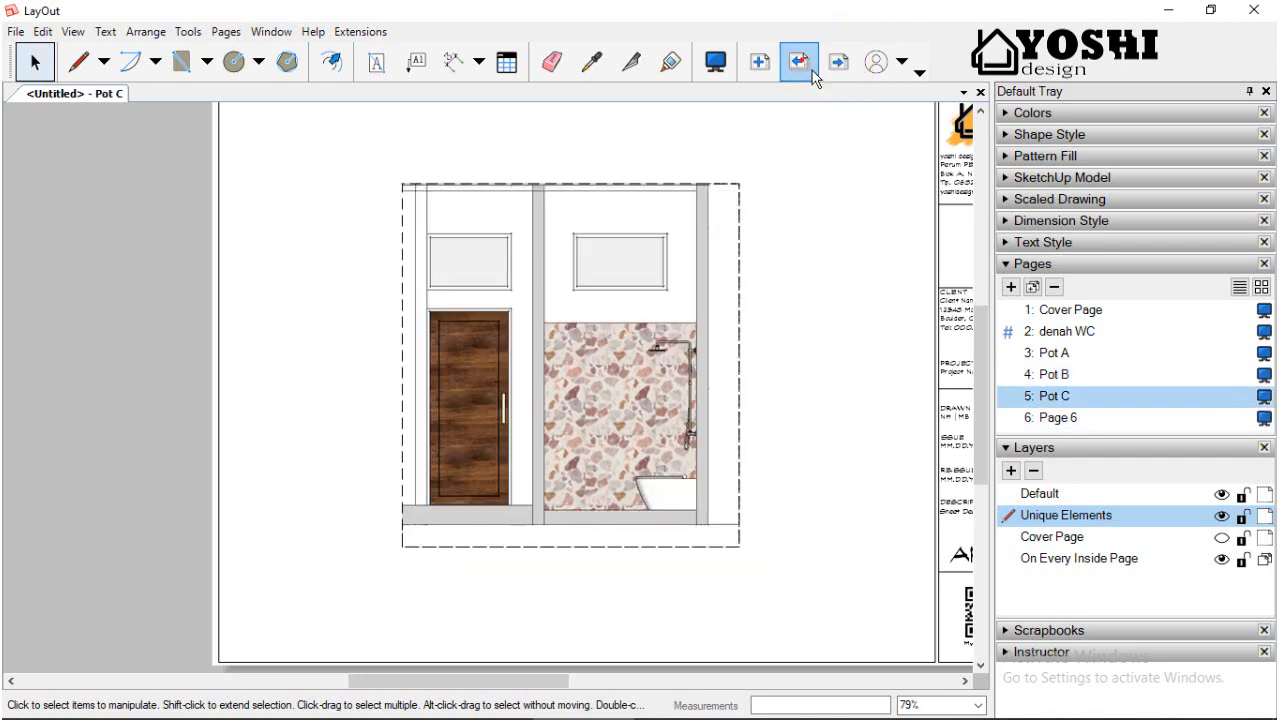
left_click(799, 62)
left_click(799, 62)
left_click(799, 62)
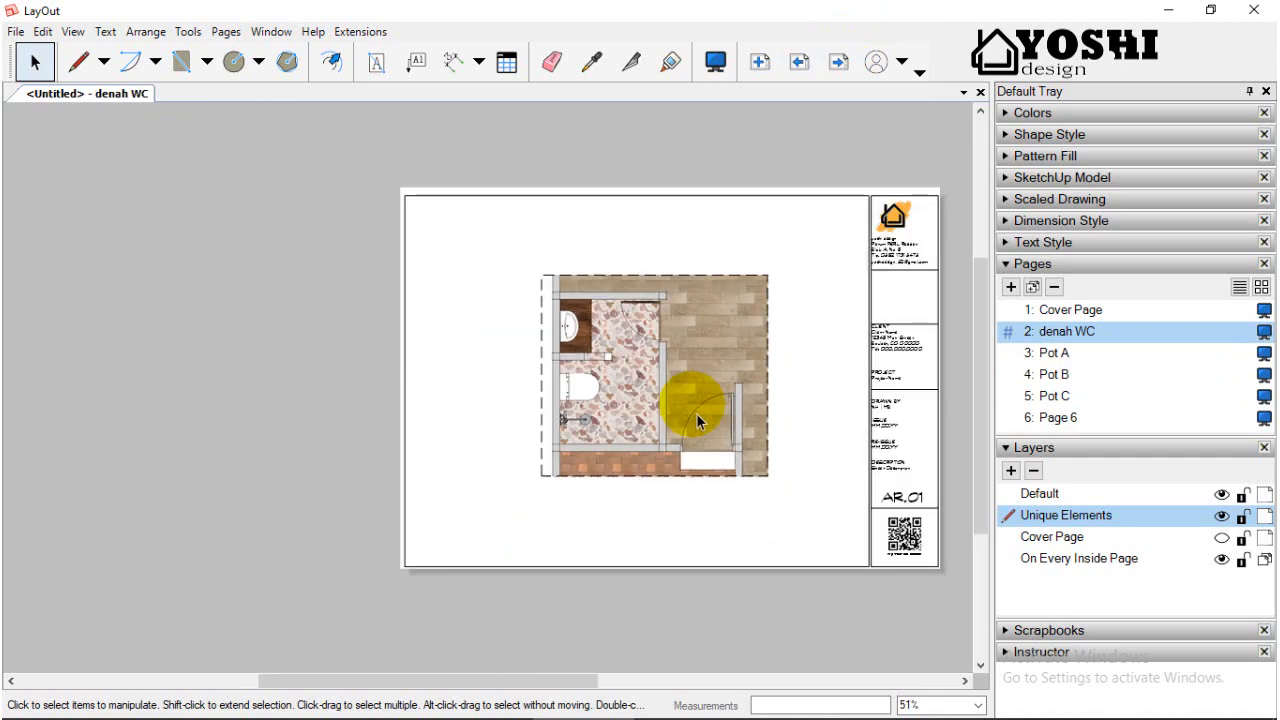
- Rename the Unique Elements layer as Model
right_click(1080, 518)
left_click(1122, 527)
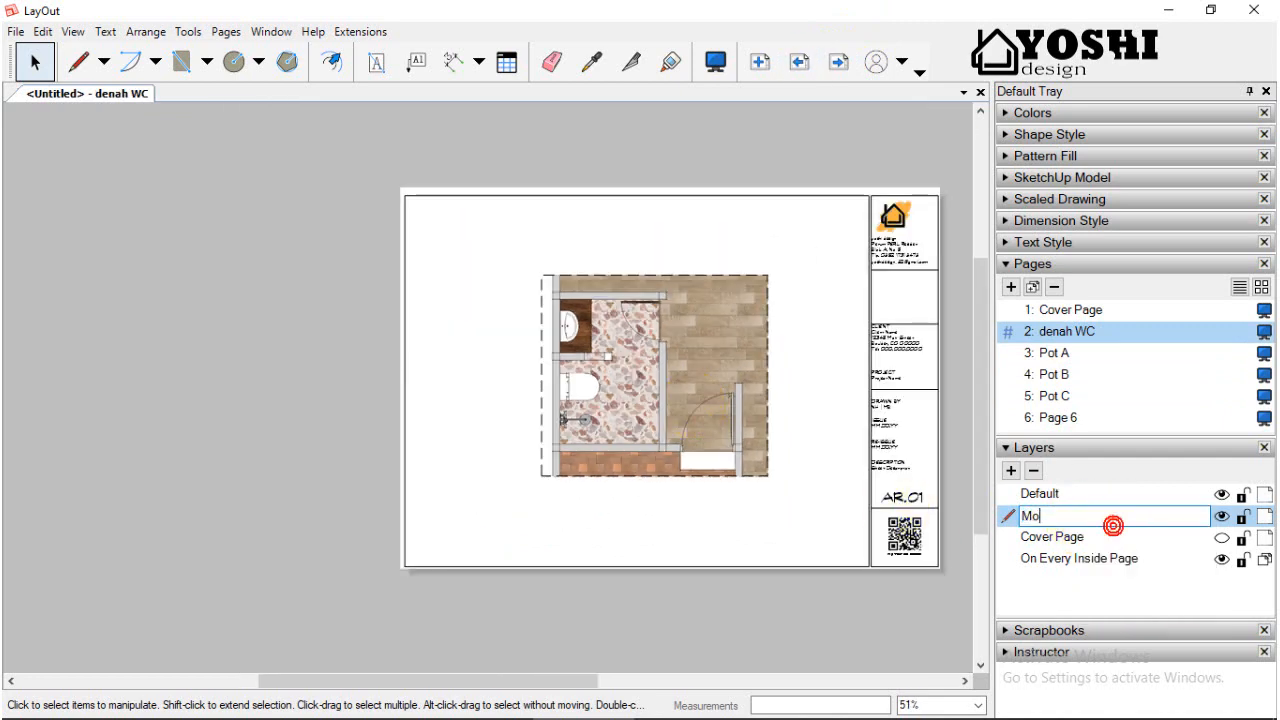
type("Model")
left_click(1123, 528)
- Rename the Default layer as Dimensi
left_click(1098, 494)
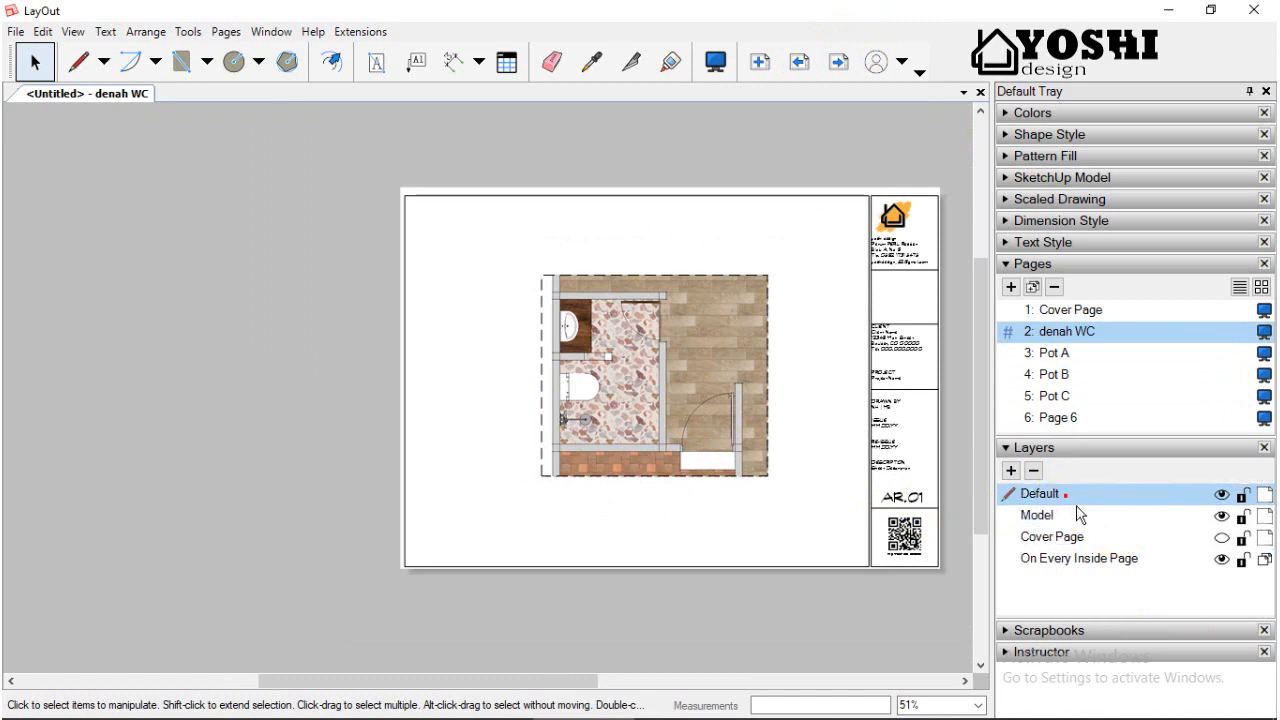
left_click(1141, 505)
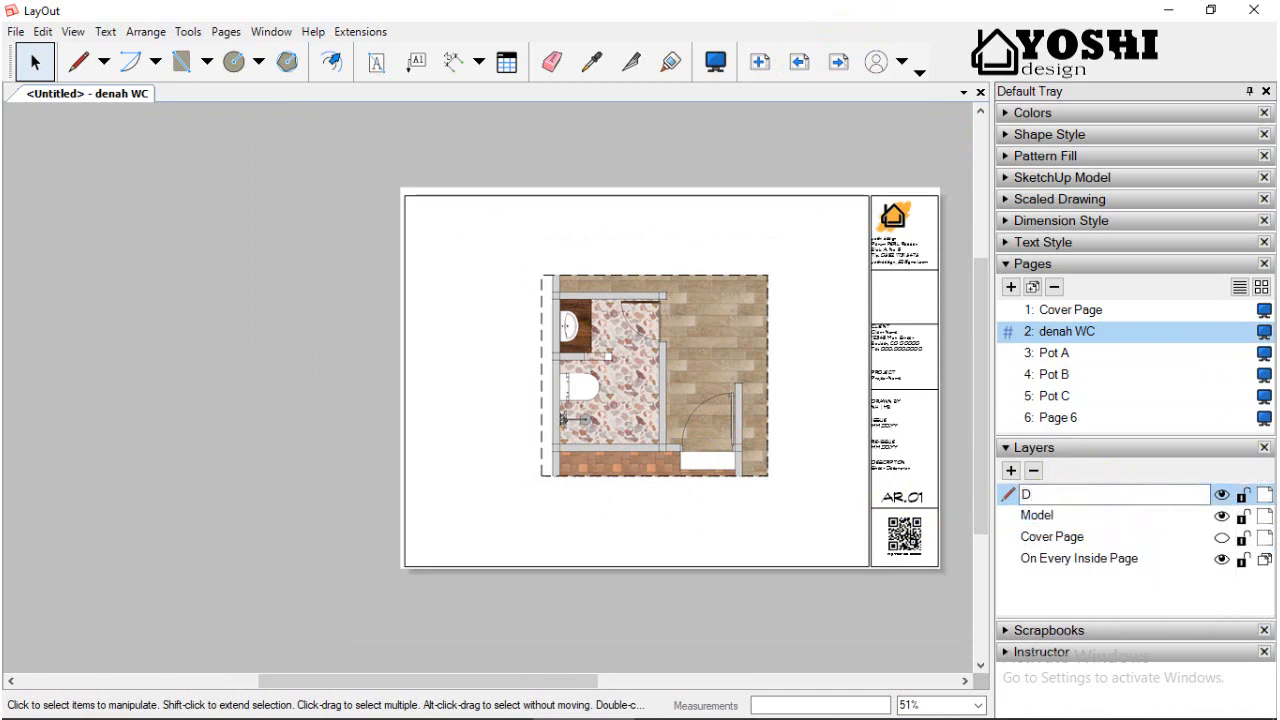
left_click(1114, 508)
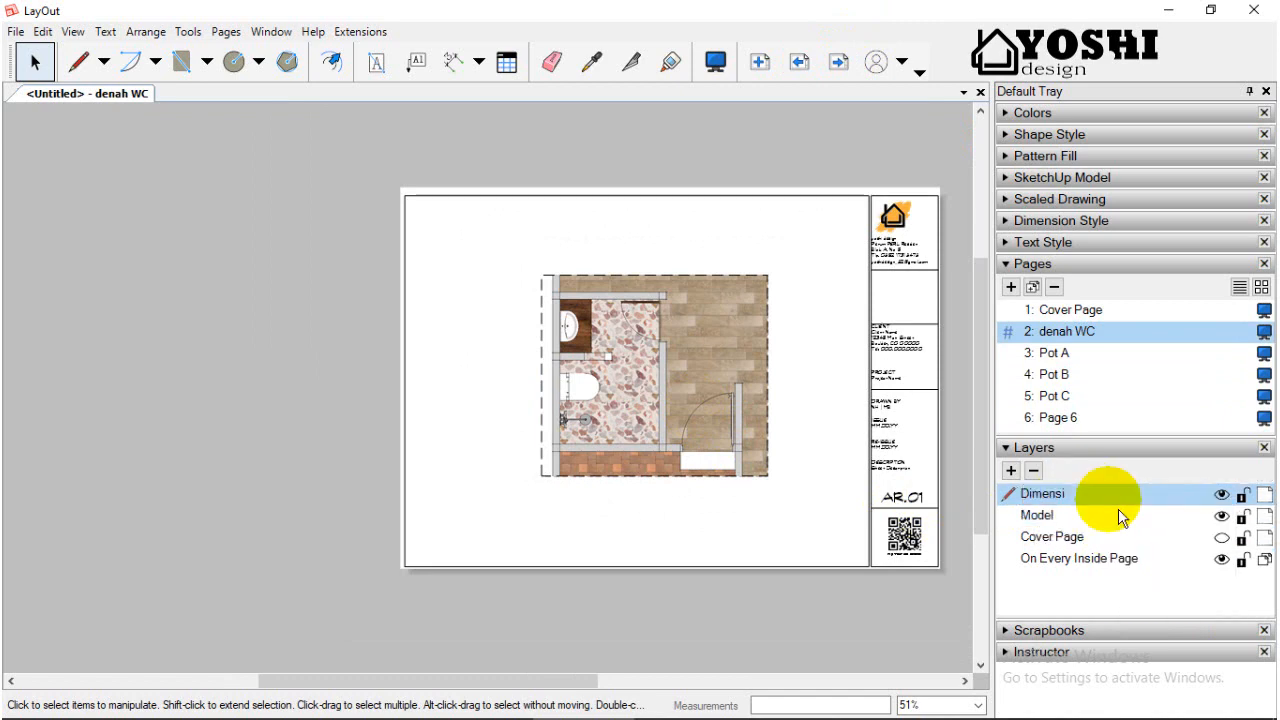
- Add a new layer above Dimensi and name it Notasi
left_click(1010, 470)
right_click(1058, 496)
left_click(1088, 514)
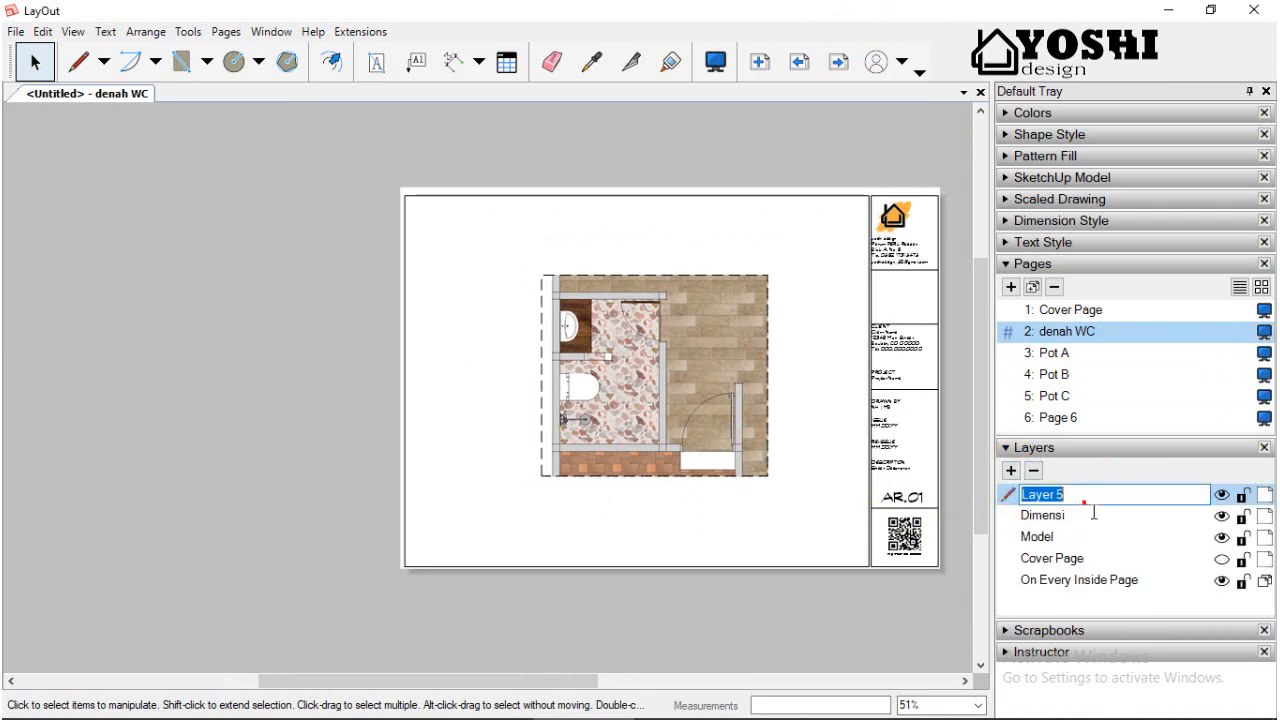
key("Return")
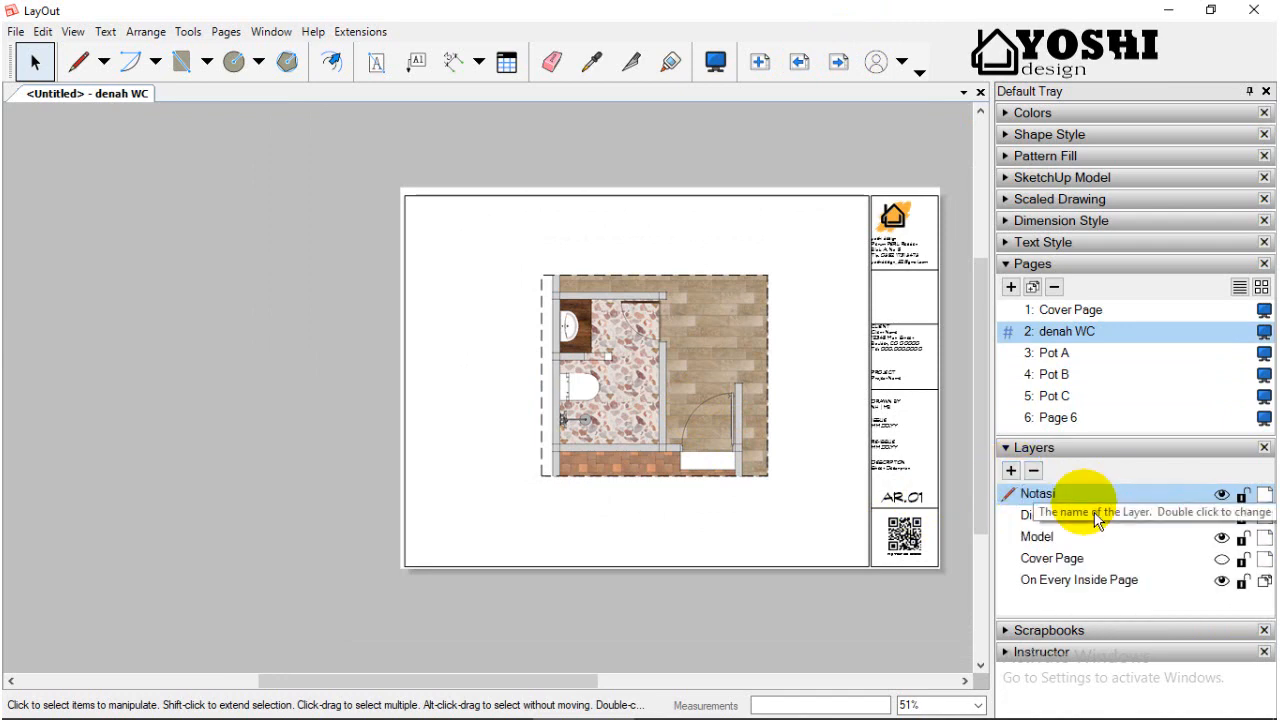
- Make Dimensi the active layer
left_click(1062, 538)
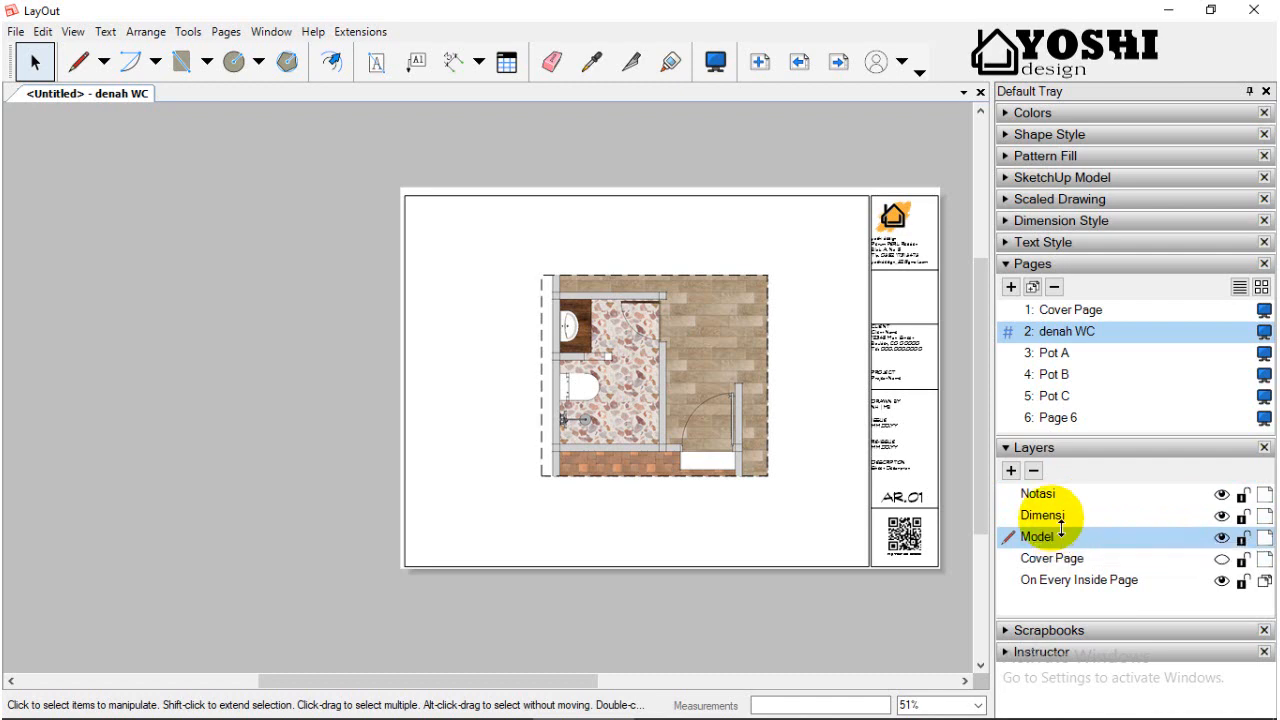
left_click(1035, 516)
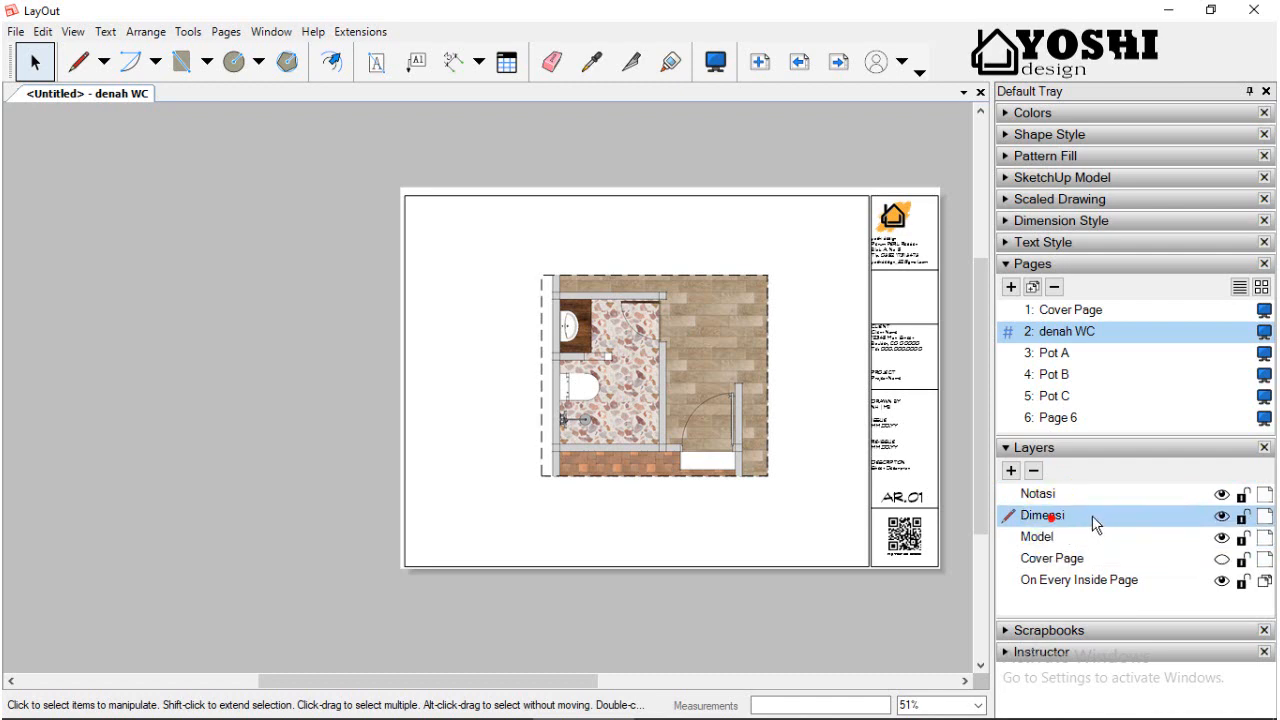
- Dimension the two bays below the plan, from the door-side wall to the middle wall and on to the left wall
left_click(453, 62)
scroll(720, 462, "up", 5)
scroll(741, 474, "up", 1)
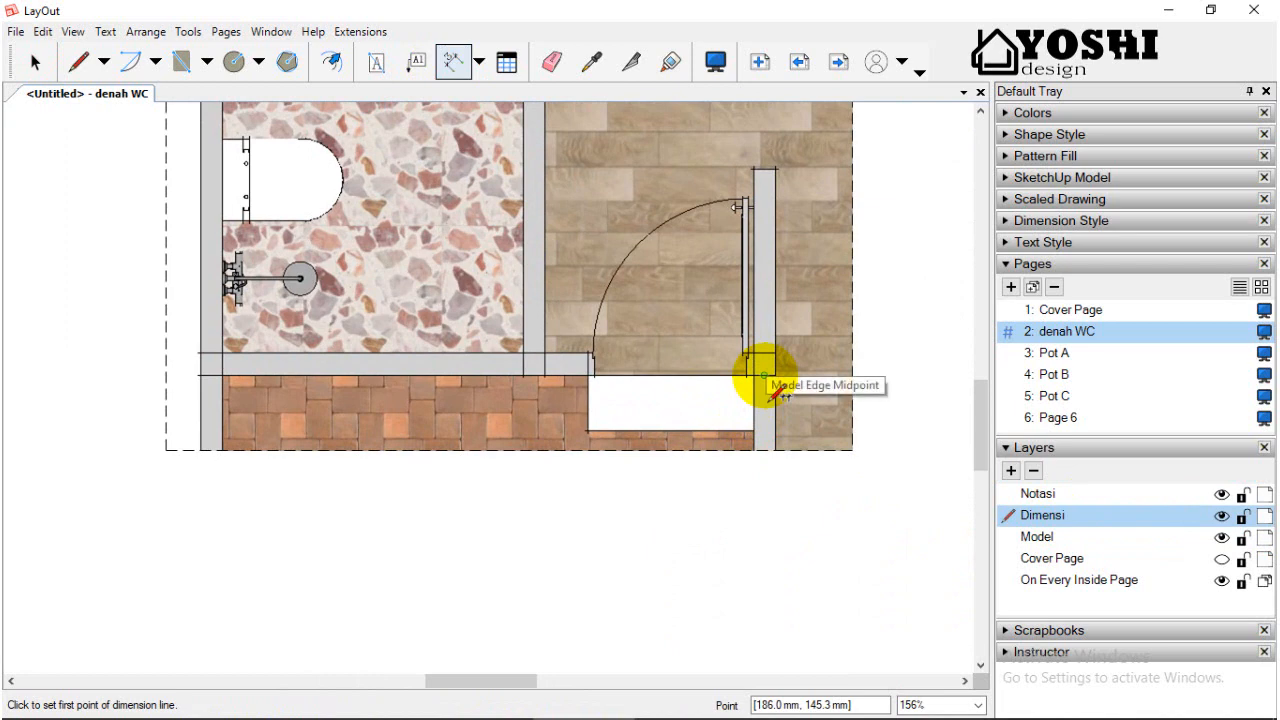
left_click(764, 378)
left_click(537, 377)
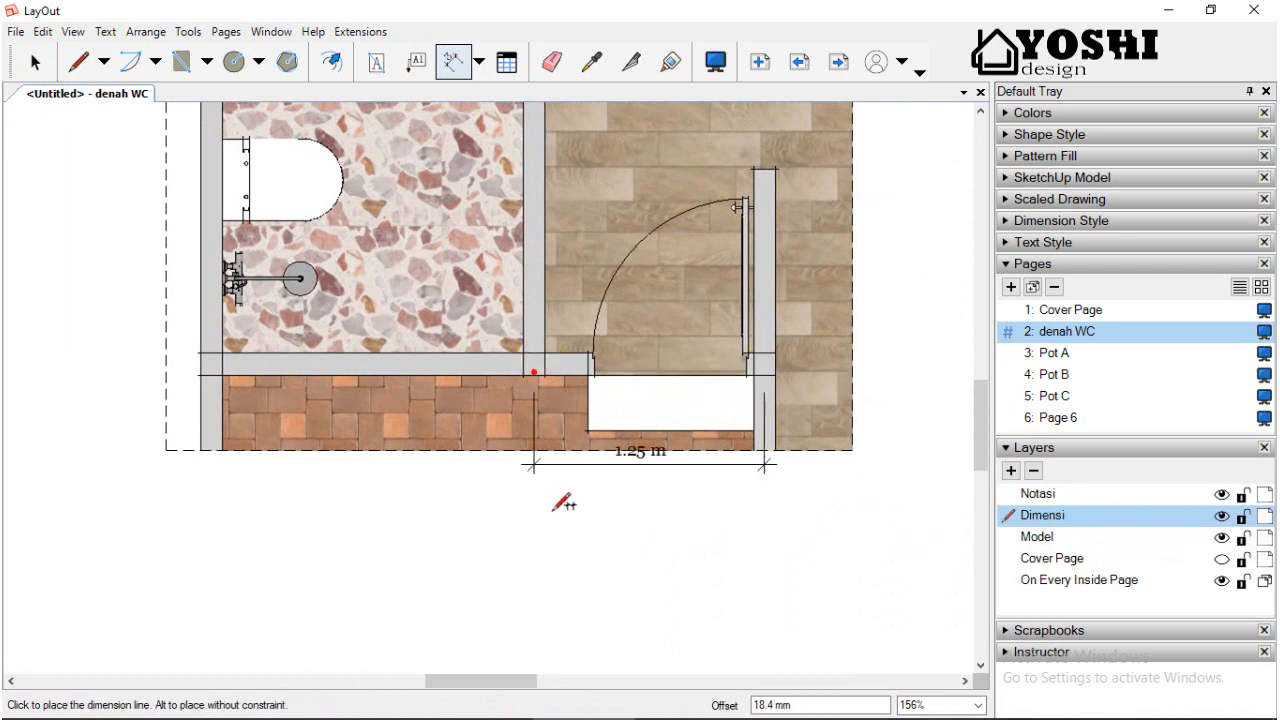
left_click(531, 489)
left_click(220, 398)
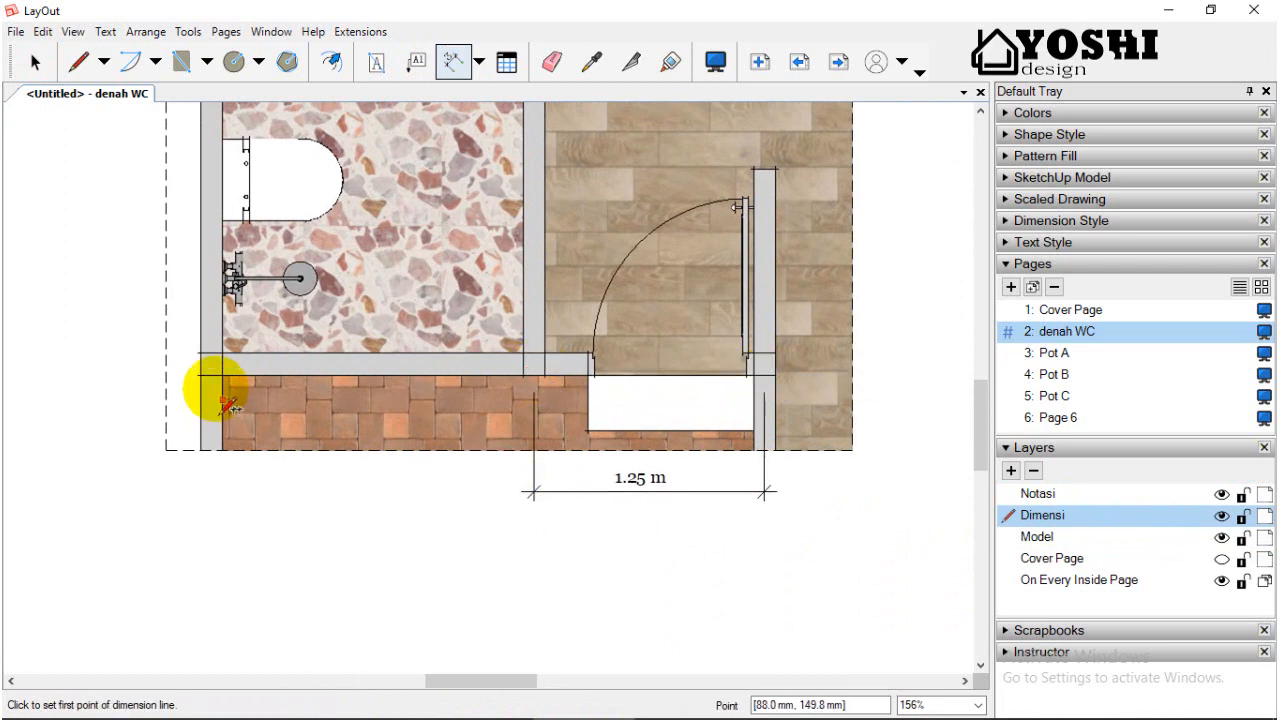
double_click(213, 377)
- Add an overall dimension from the left wall to the door-side wall, below the two bay dimensions
left_click(212, 377)
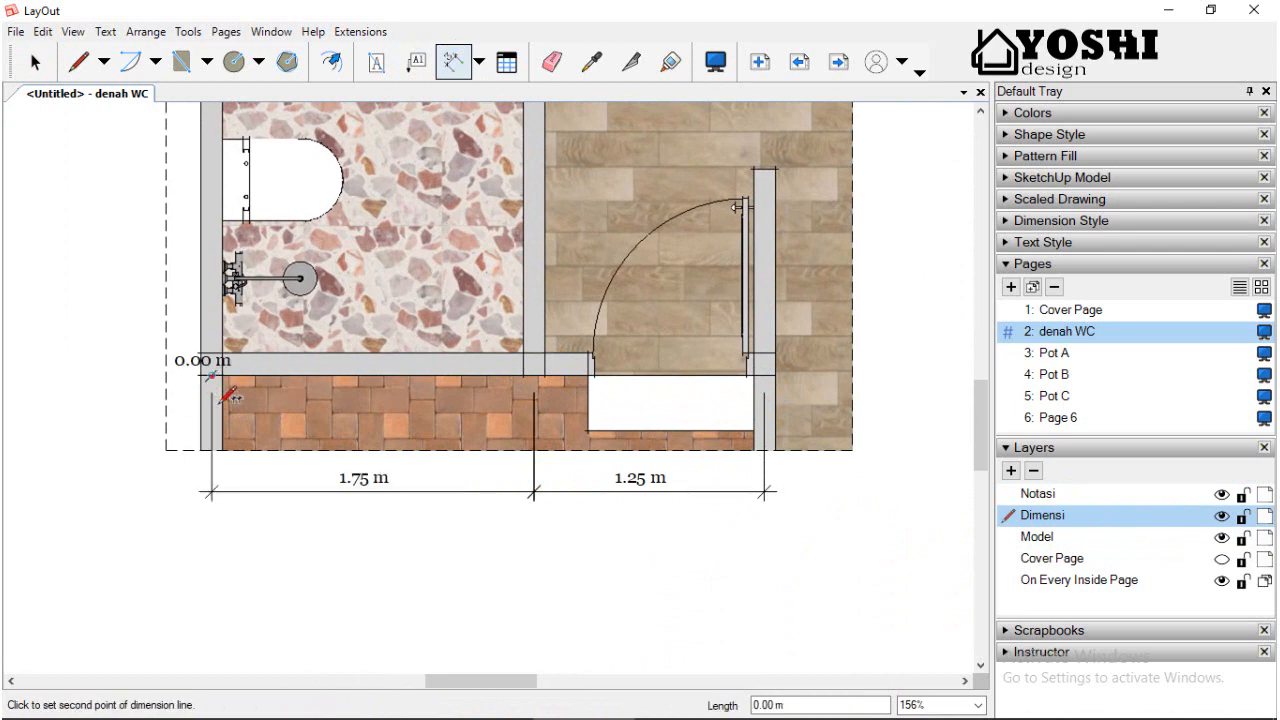
left_click(535, 377)
left_click_drag(540, 375, 763, 376)
left_click_drag(770, 462, 765, 530)
scroll(757, 521, "down", 2)
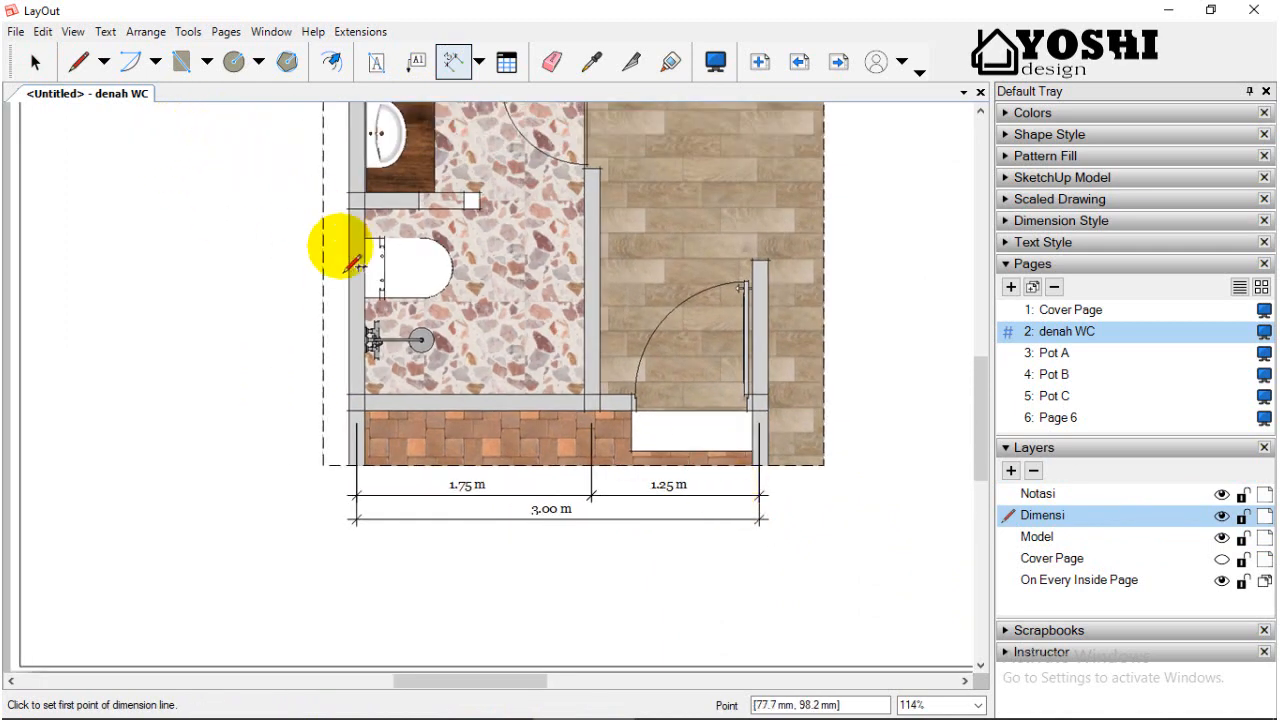
- Copy the dimension style from the Yoshi NEW : Notasi Standart scrapbook onto the three dimensions below the plan
left_click(35, 62)
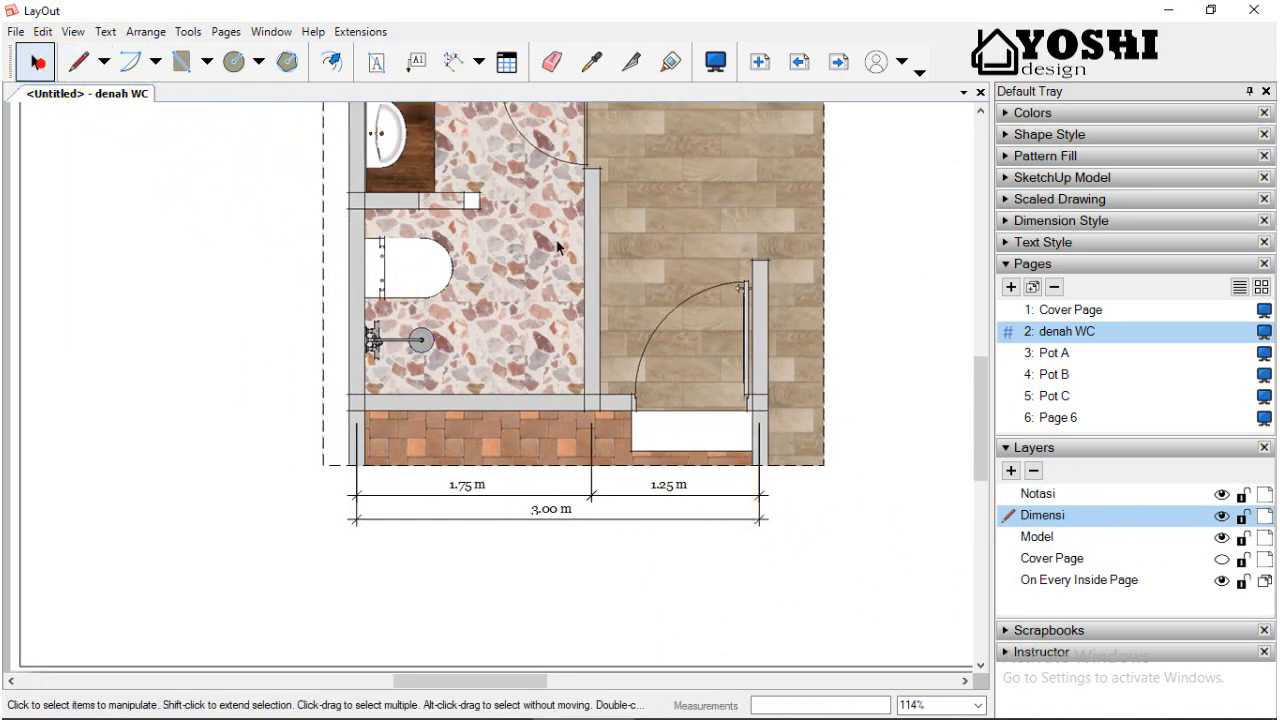
left_click(1045, 266)
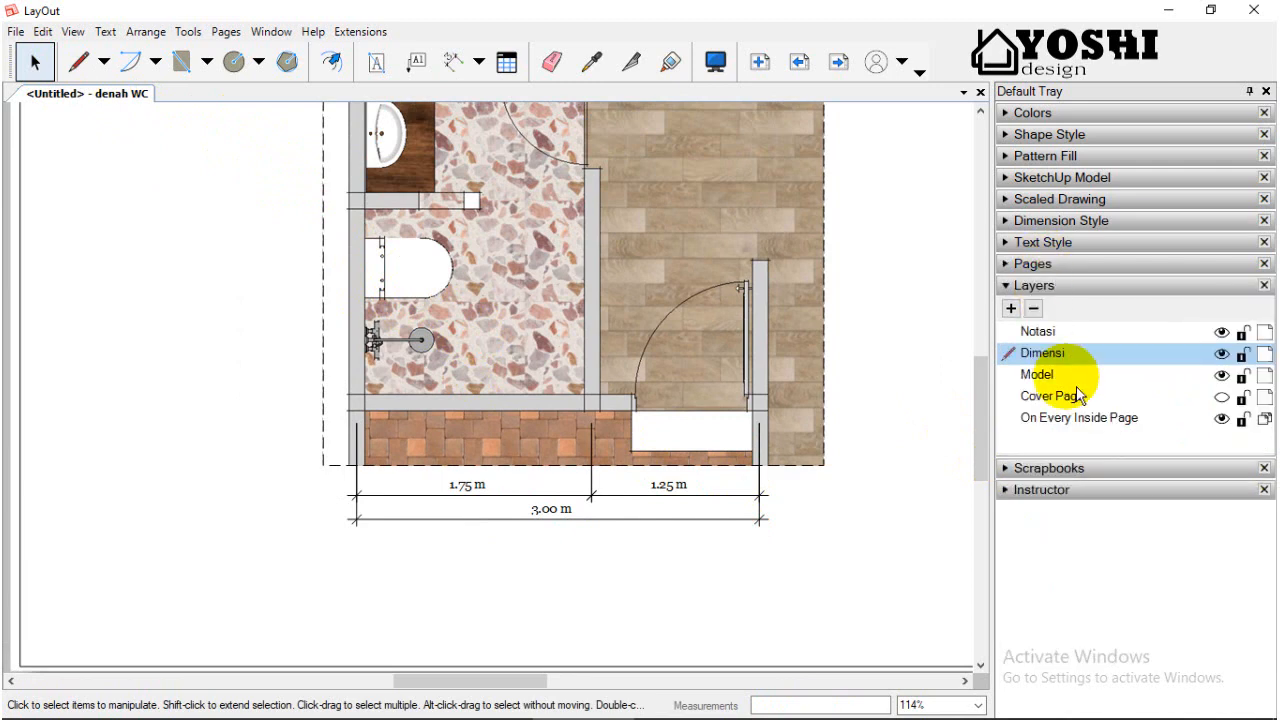
left_click(1061, 287)
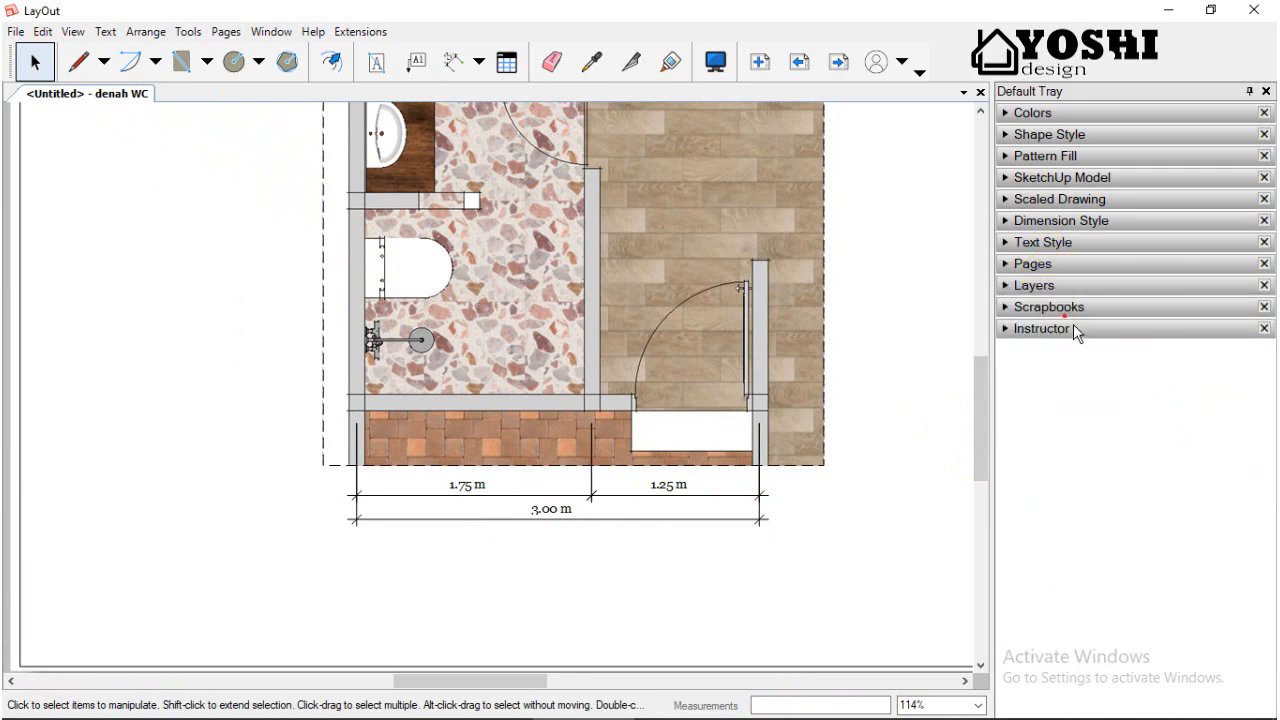
left_click(1066, 314)
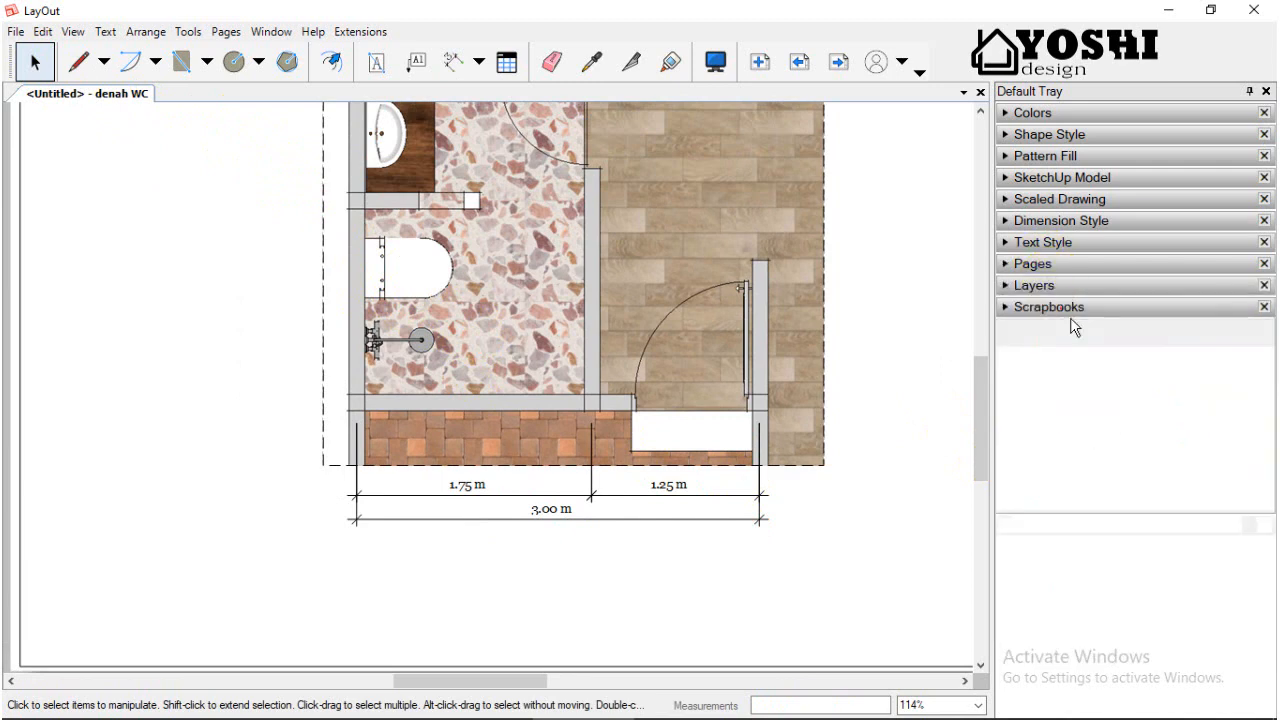
left_click(608, 76)
left_click(1156, 358)
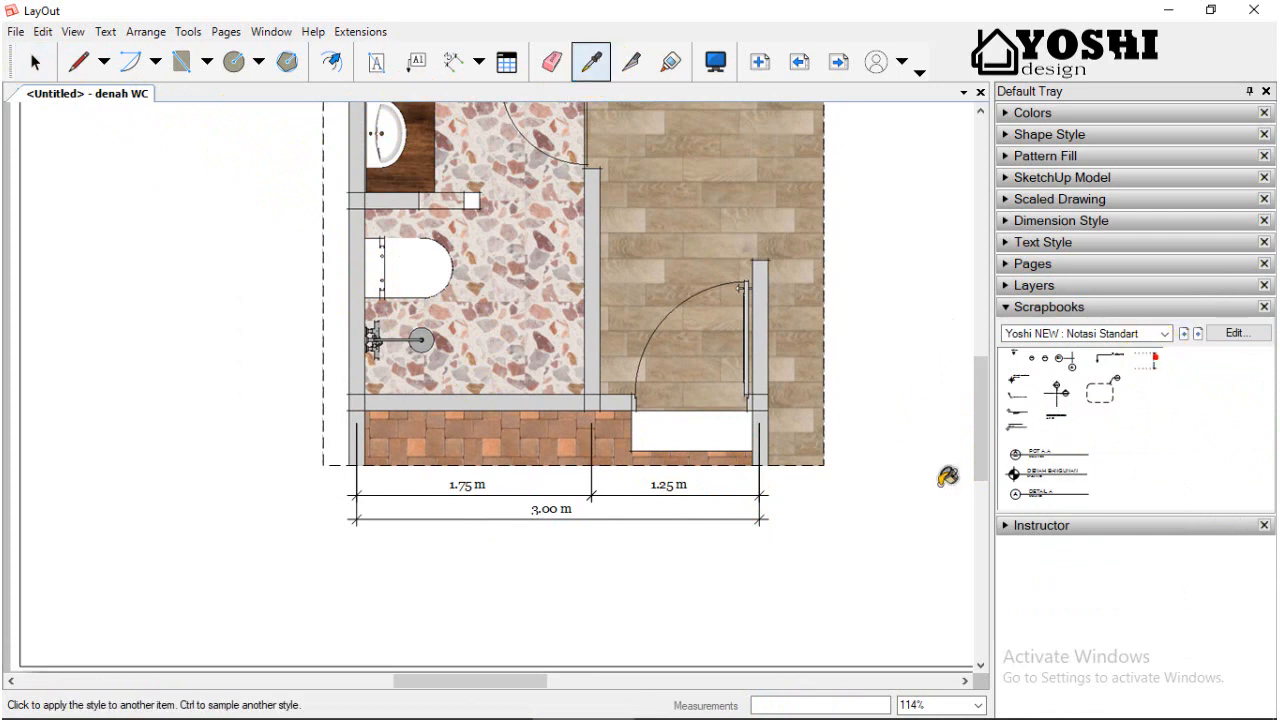
left_click(750, 490)
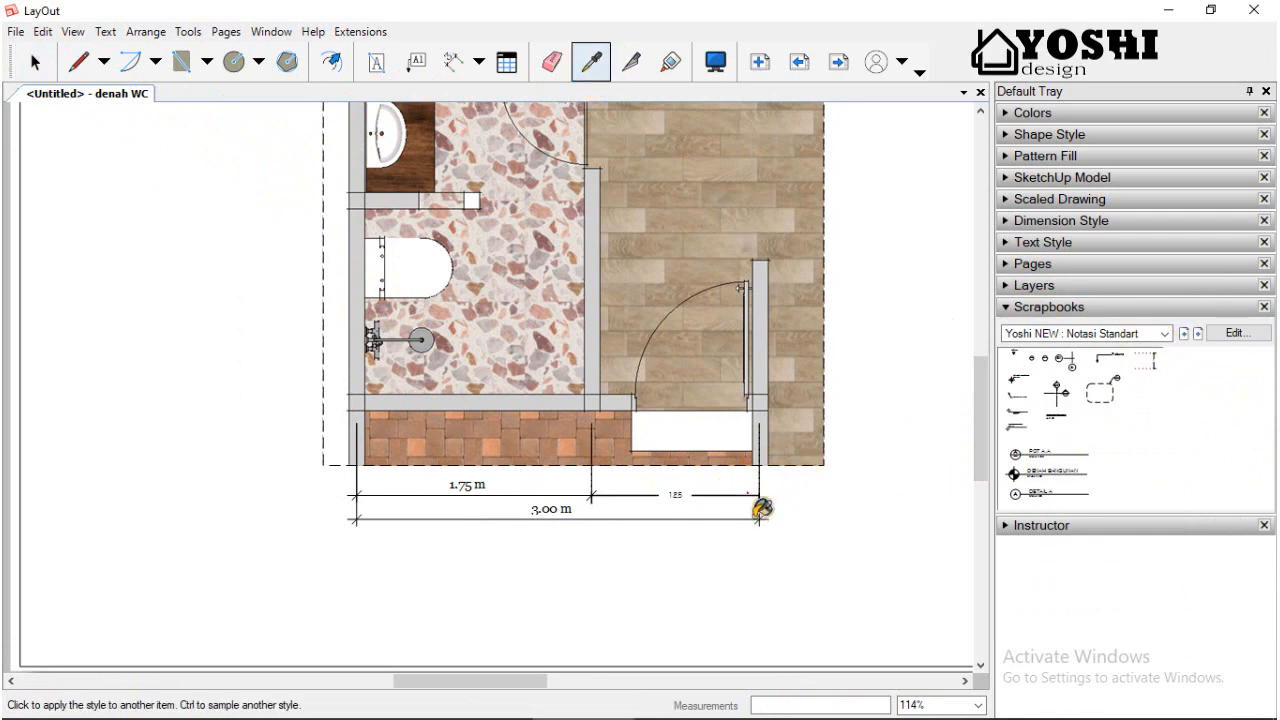
left_click(600, 506)
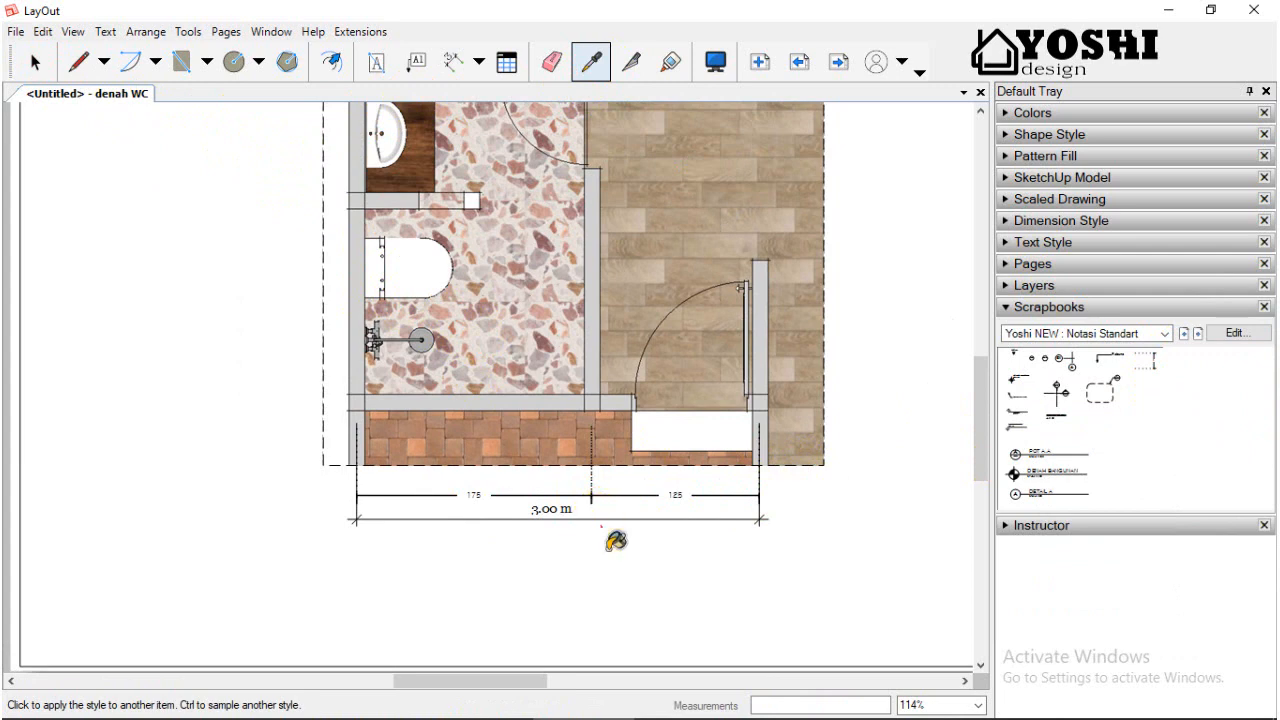
- Set the text size of all three dimensions below the plan to 9 pt
left_click(34, 62)
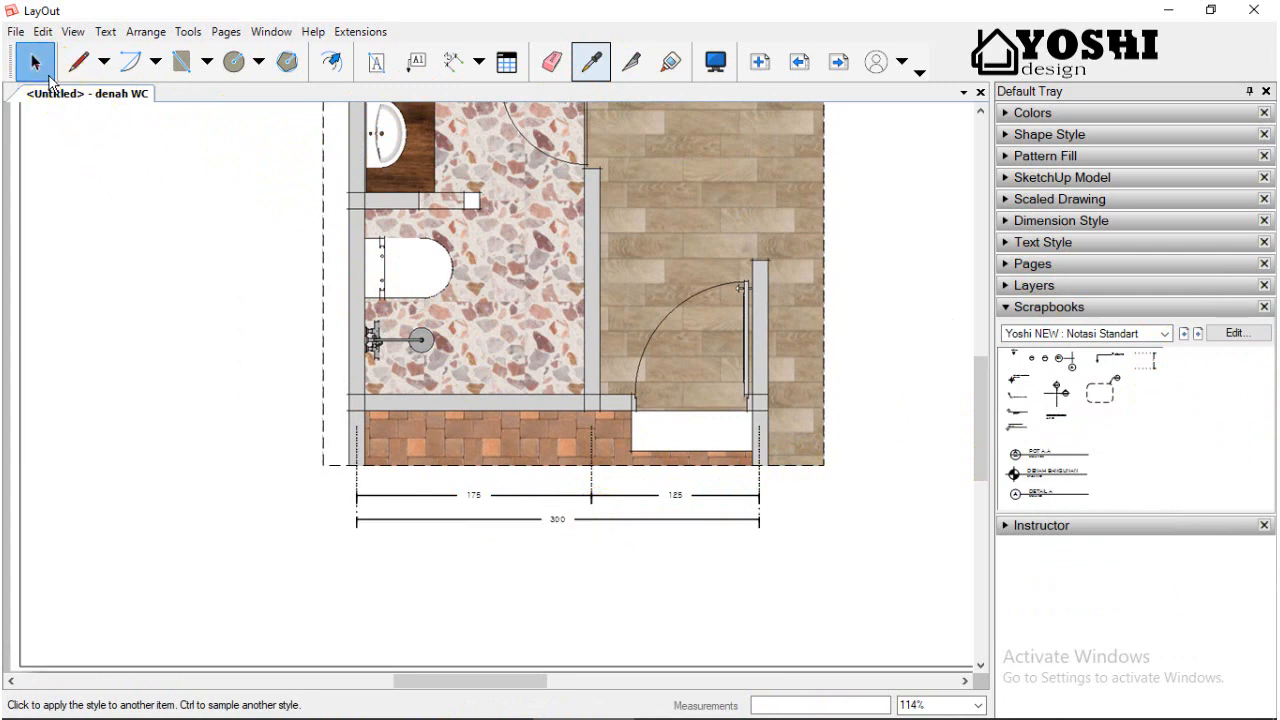
scroll(748, 560, "up", 2)
left_click(748, 528)
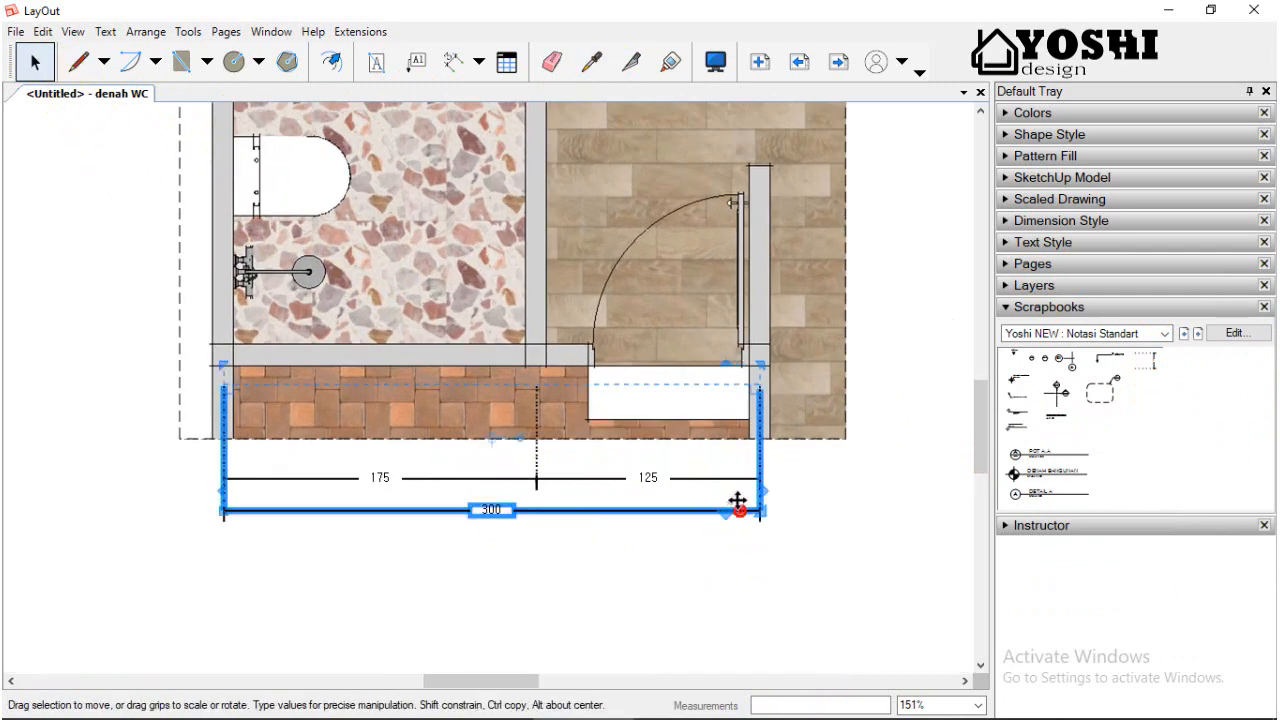
left_click(718, 477, "shift")
left_click(468, 484, "shift")
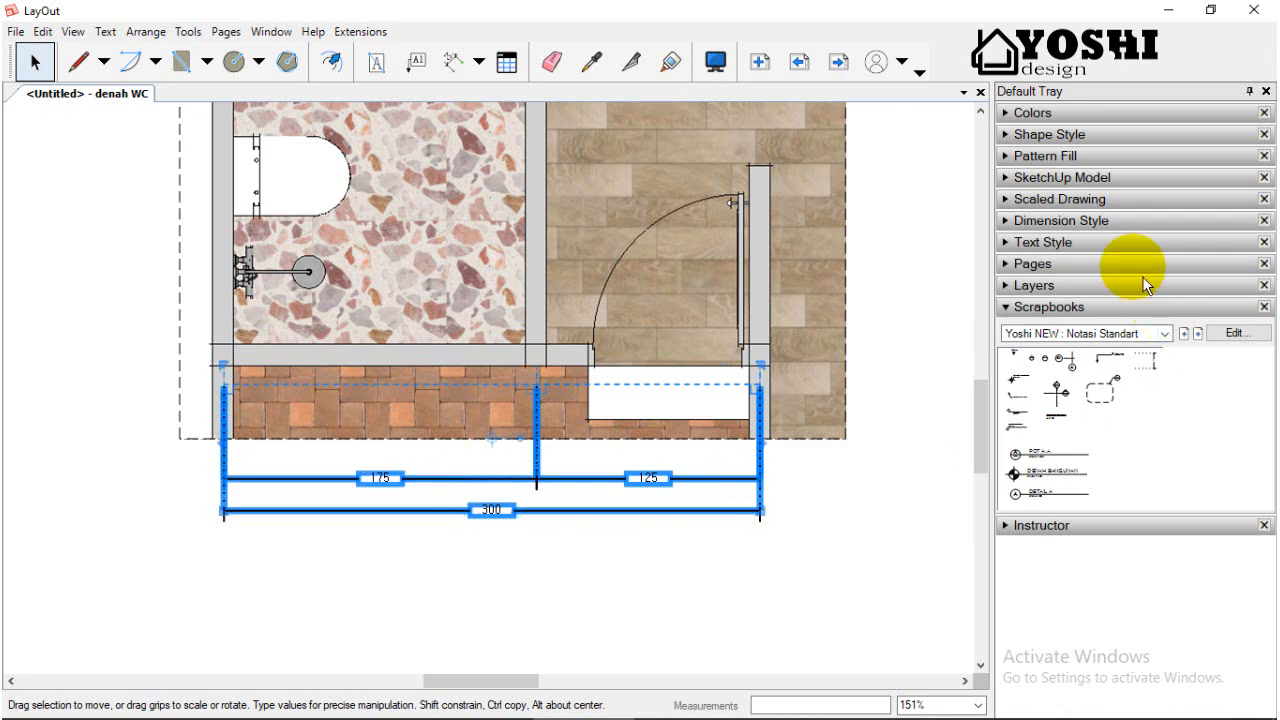
left_click(1110, 243)
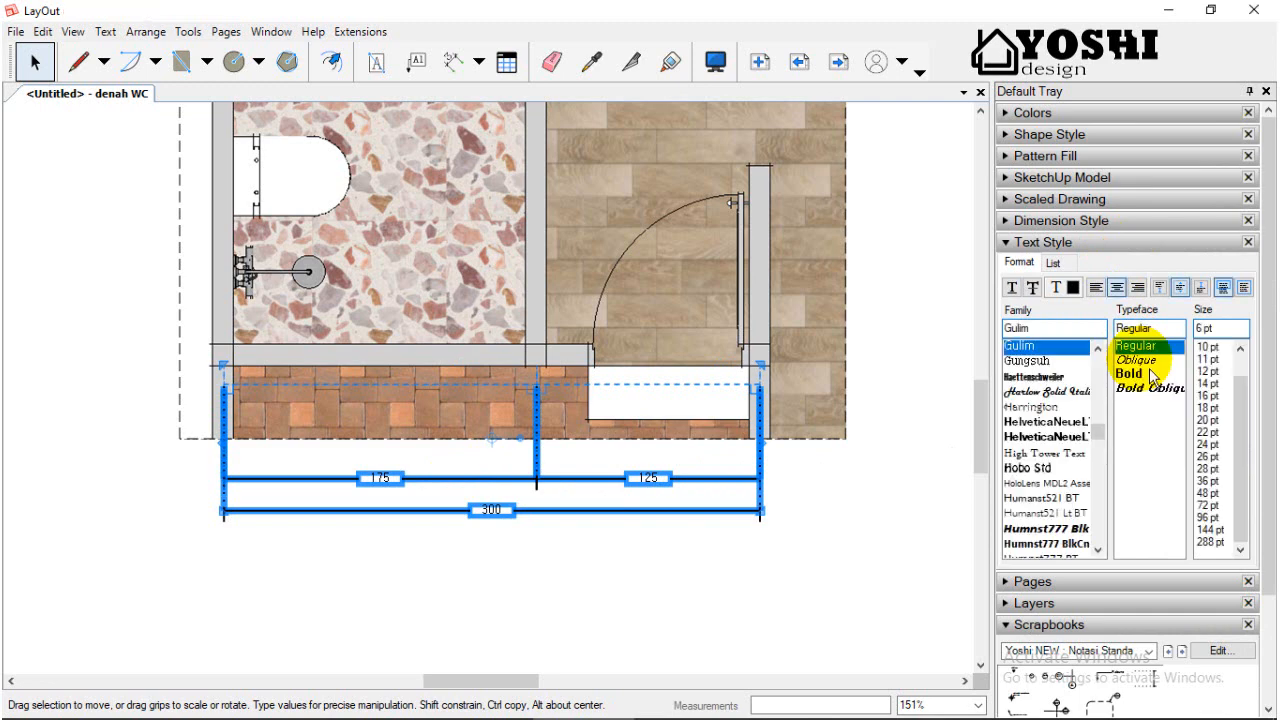
left_click(1212, 330)
type("9")
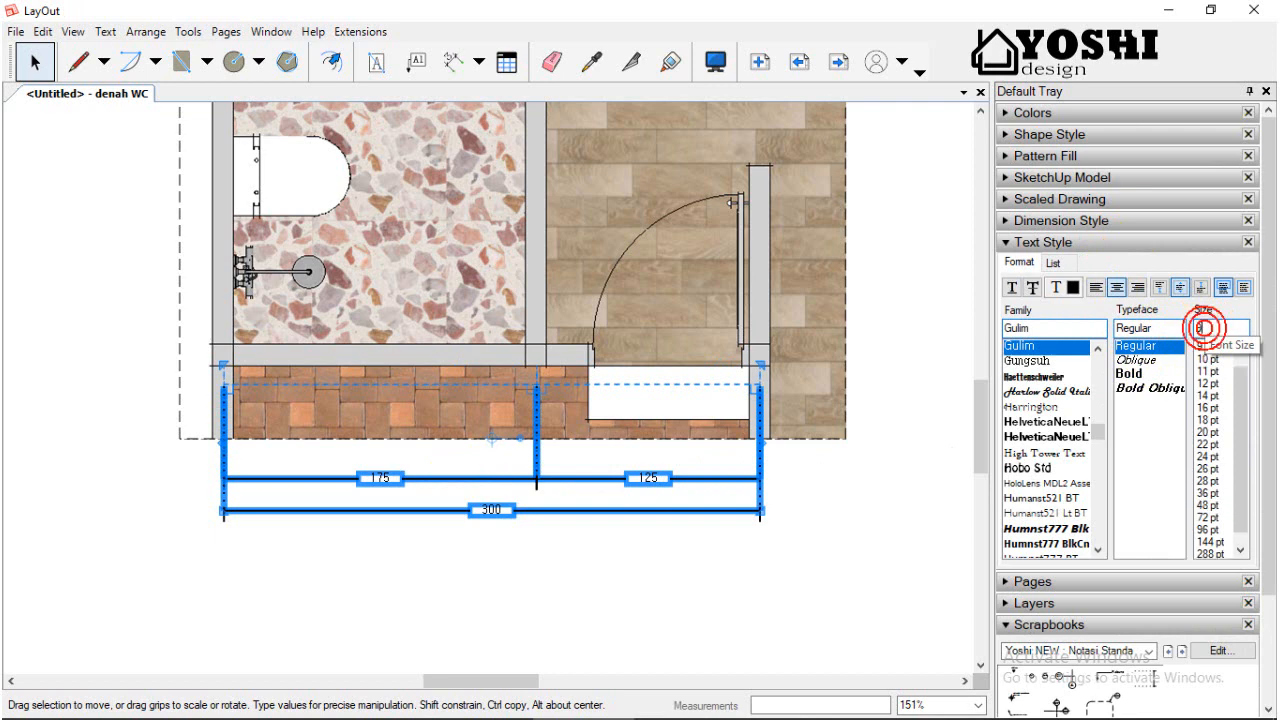
key("Return")
- Reduce the text size of the three selected dimensions to 8 pt and check it on the overall dimension
left_click(1208, 330)
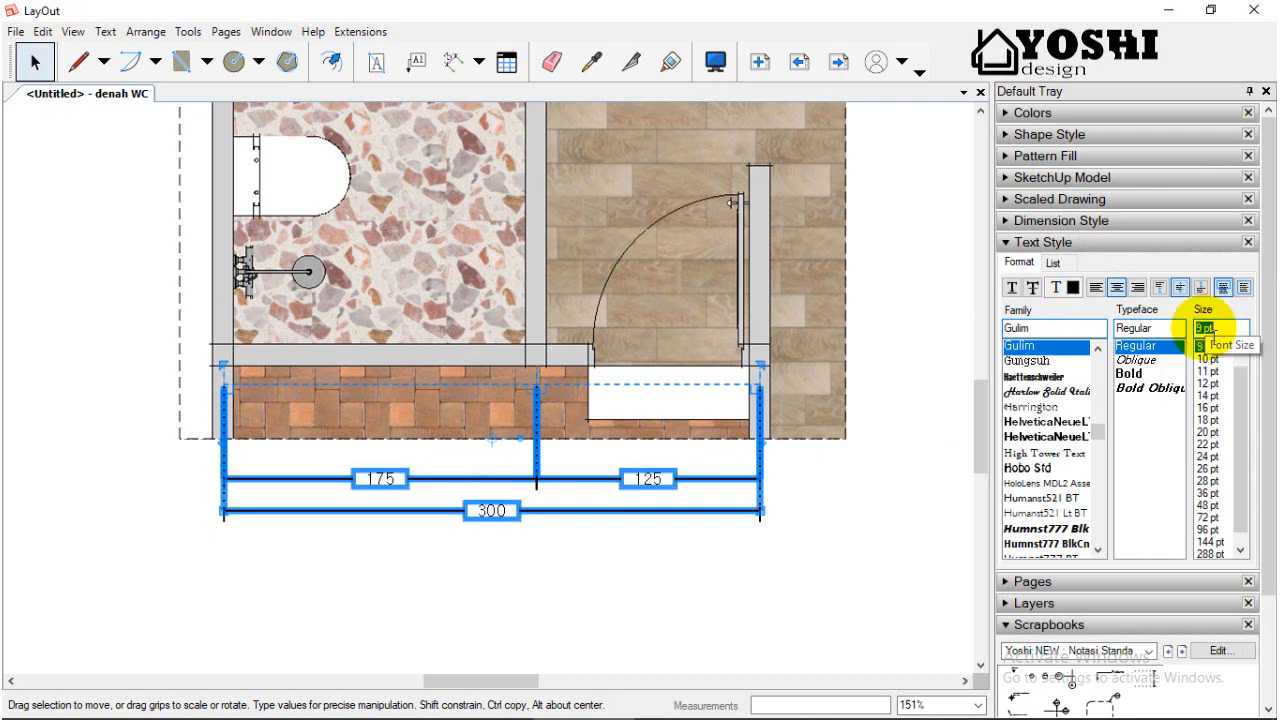
left_click(1206, 329)
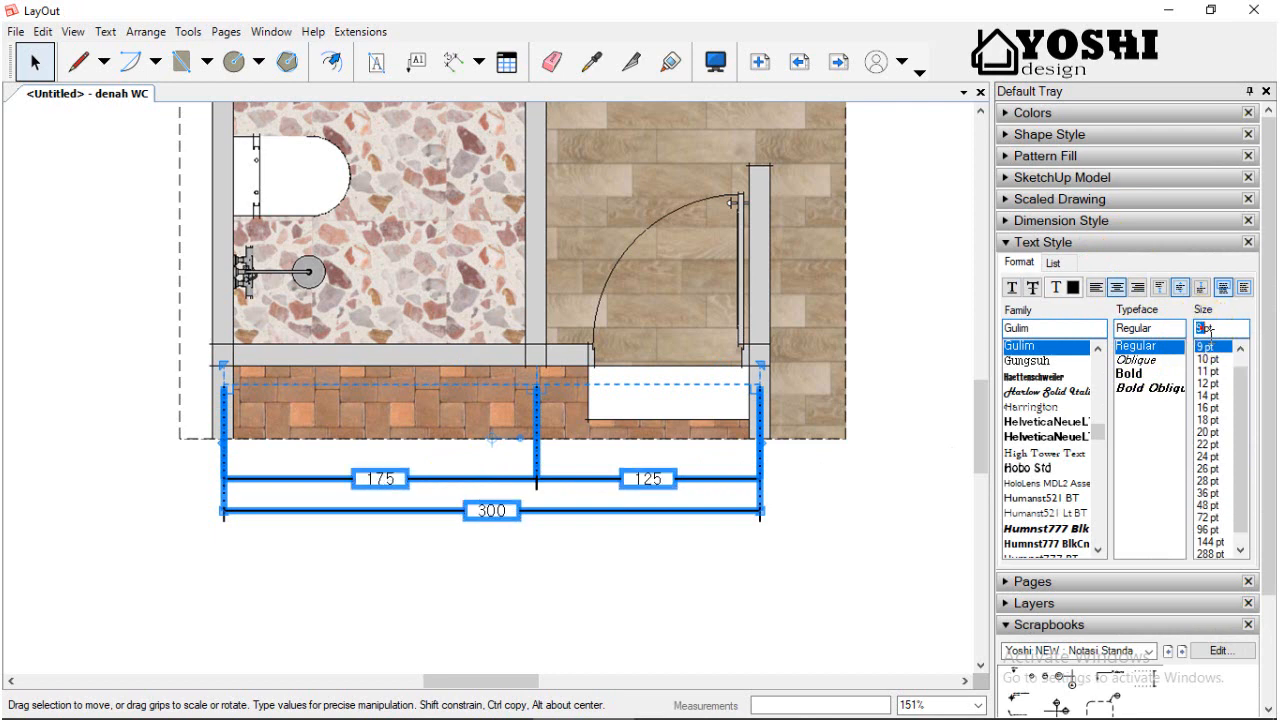
key("Return")
left_click(1207, 330)
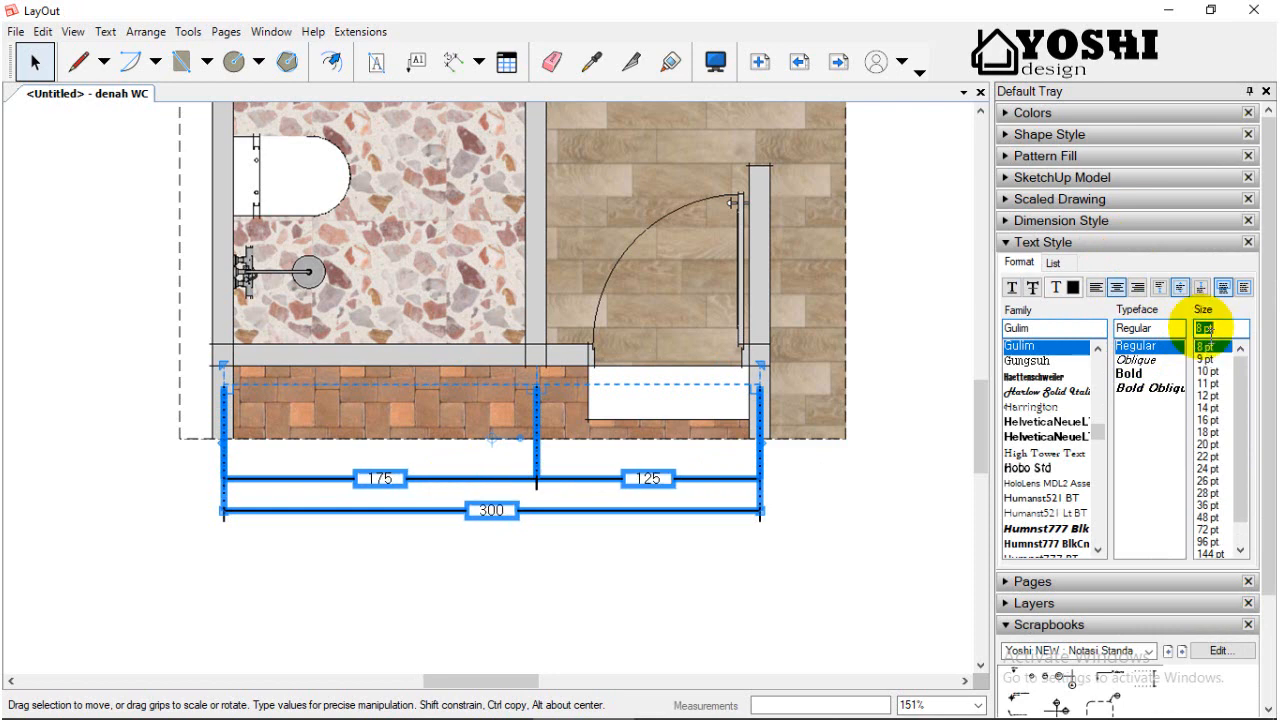
type("6")
key("Return")
left_click(860, 591)
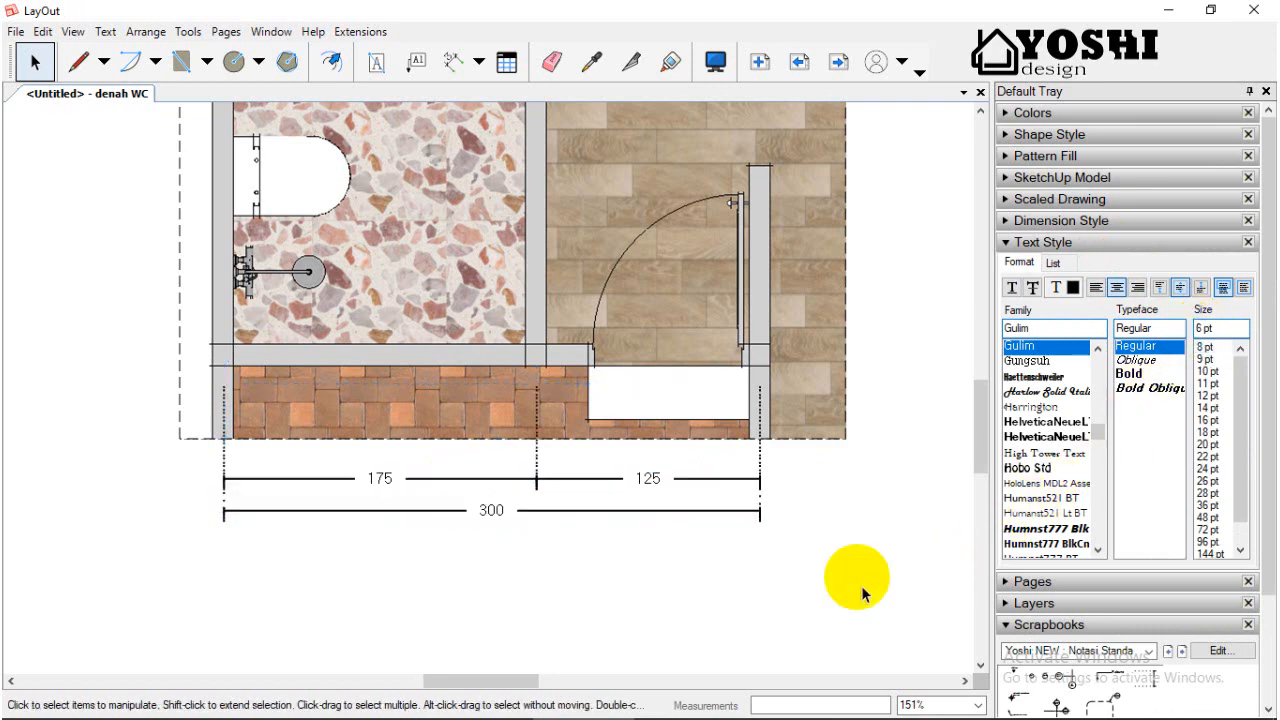
left_click(626, 514)
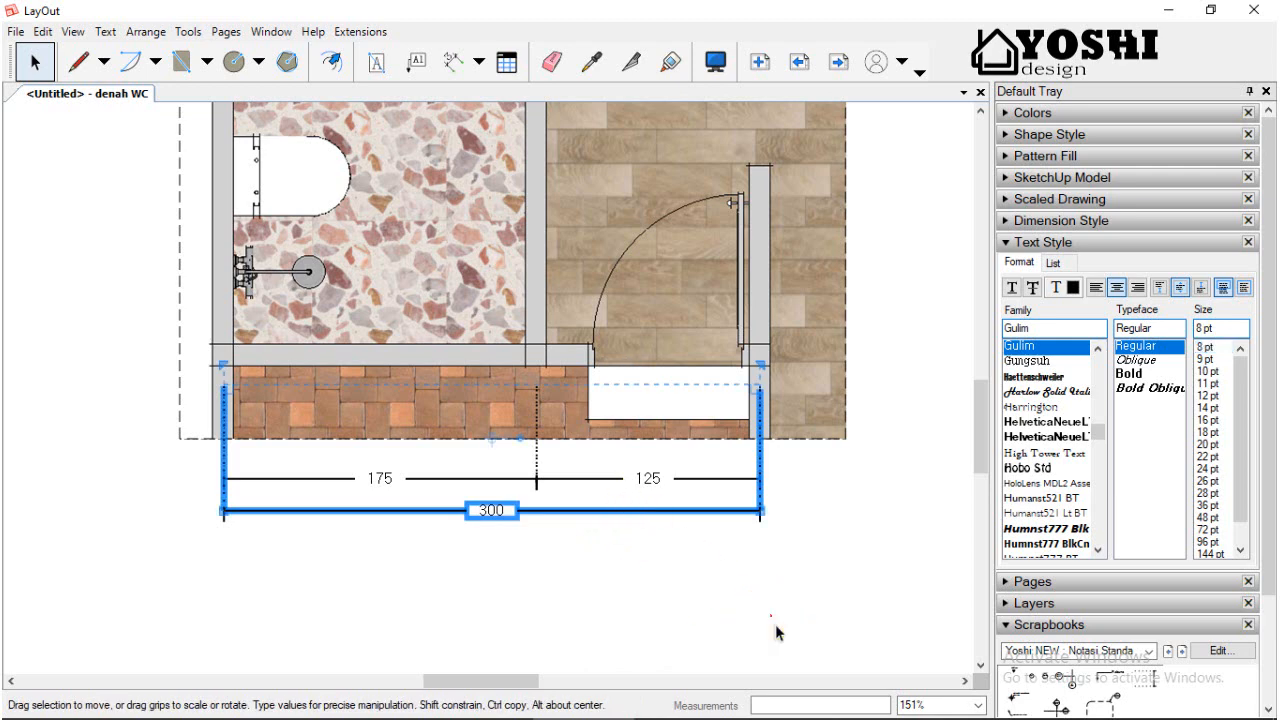
left_click(769, 611)
scroll(819, 570, "down", 4)
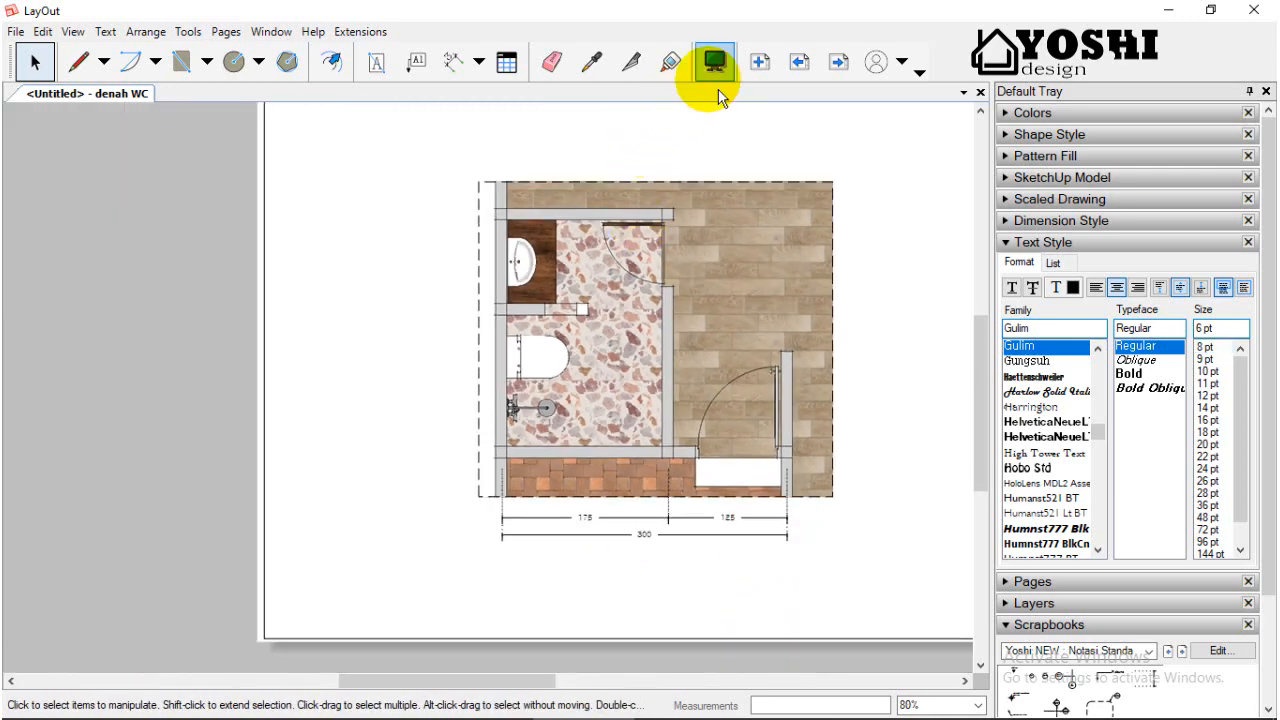
left_click(453, 62)
scroll(500, 488, "up", 3)
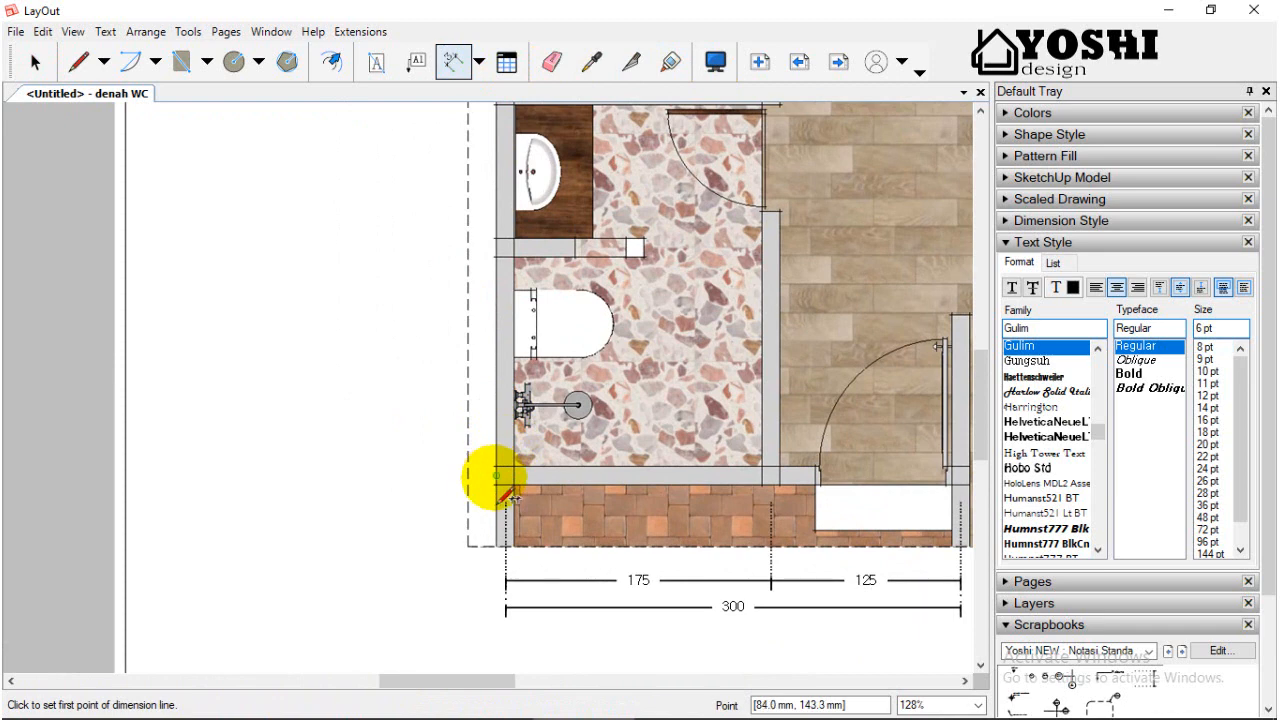
left_click(495, 476)
left_click(499, 248)
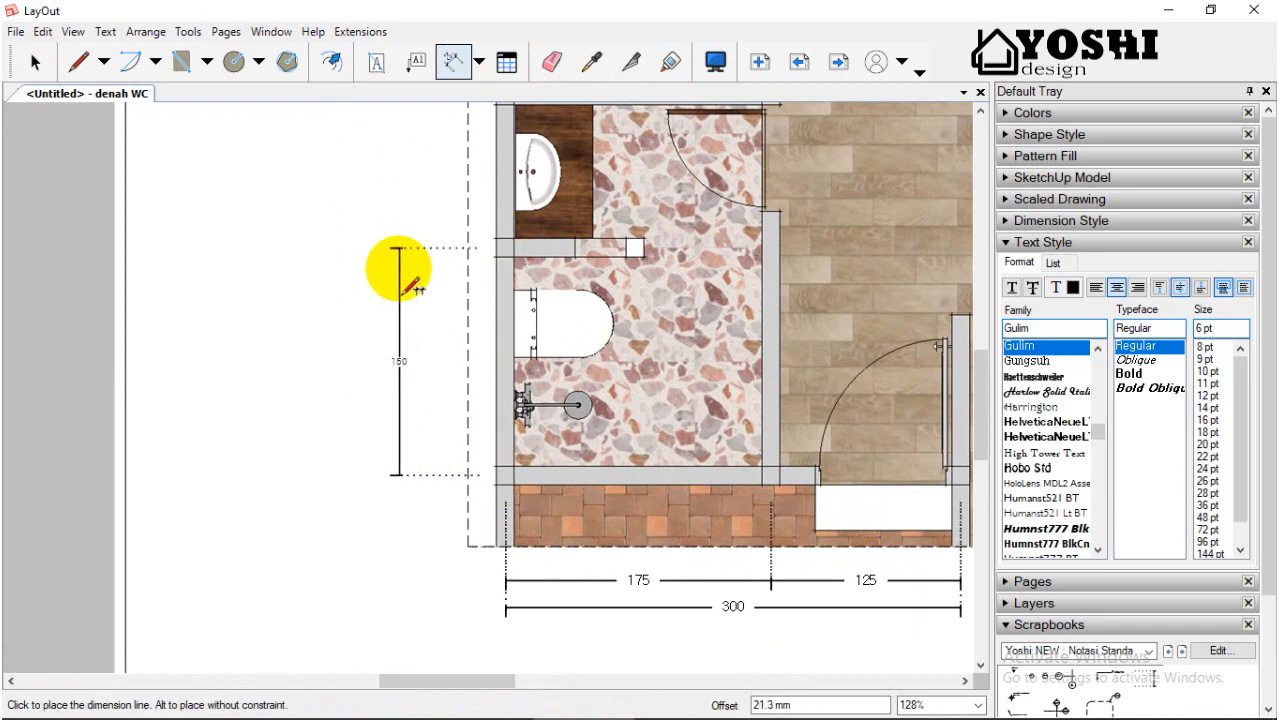
key("Escape")
- Sample the style of the overall dimension below the plan and dimension the left wall from the lower wall to the partition
left_click(591, 62)
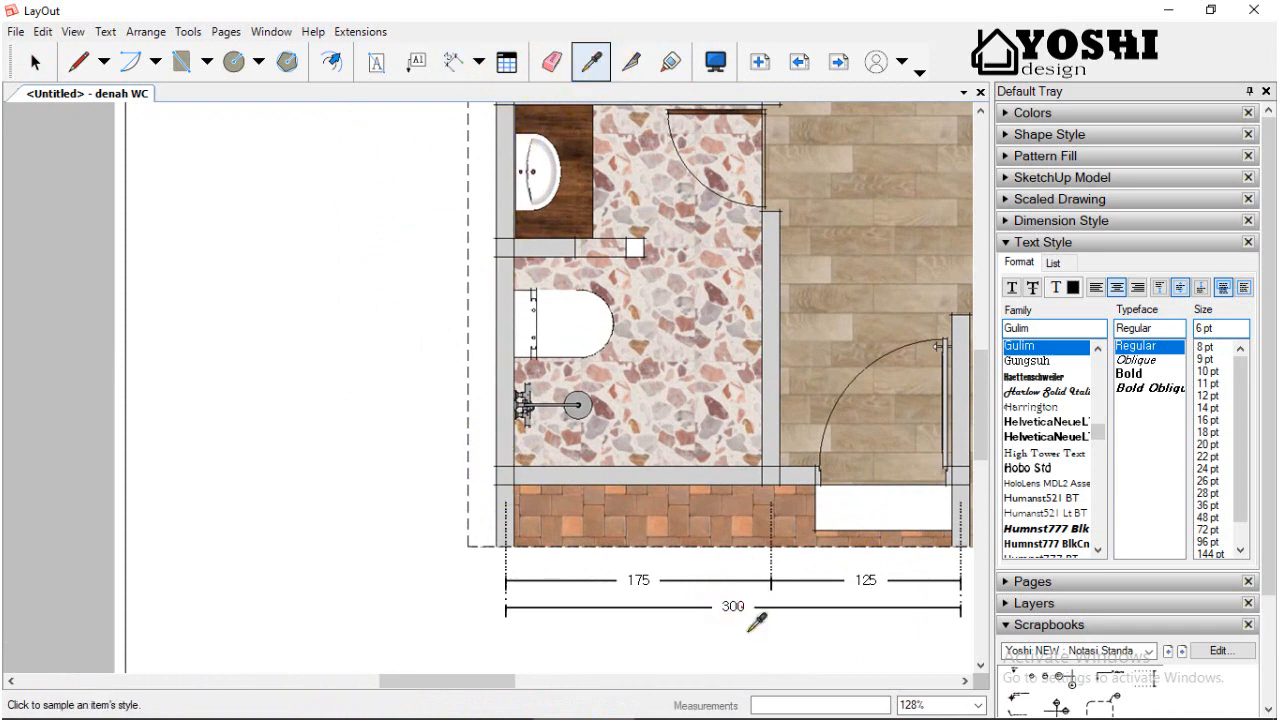
left_click(508, 127)
left_click(453, 62)
left_click(496, 476)
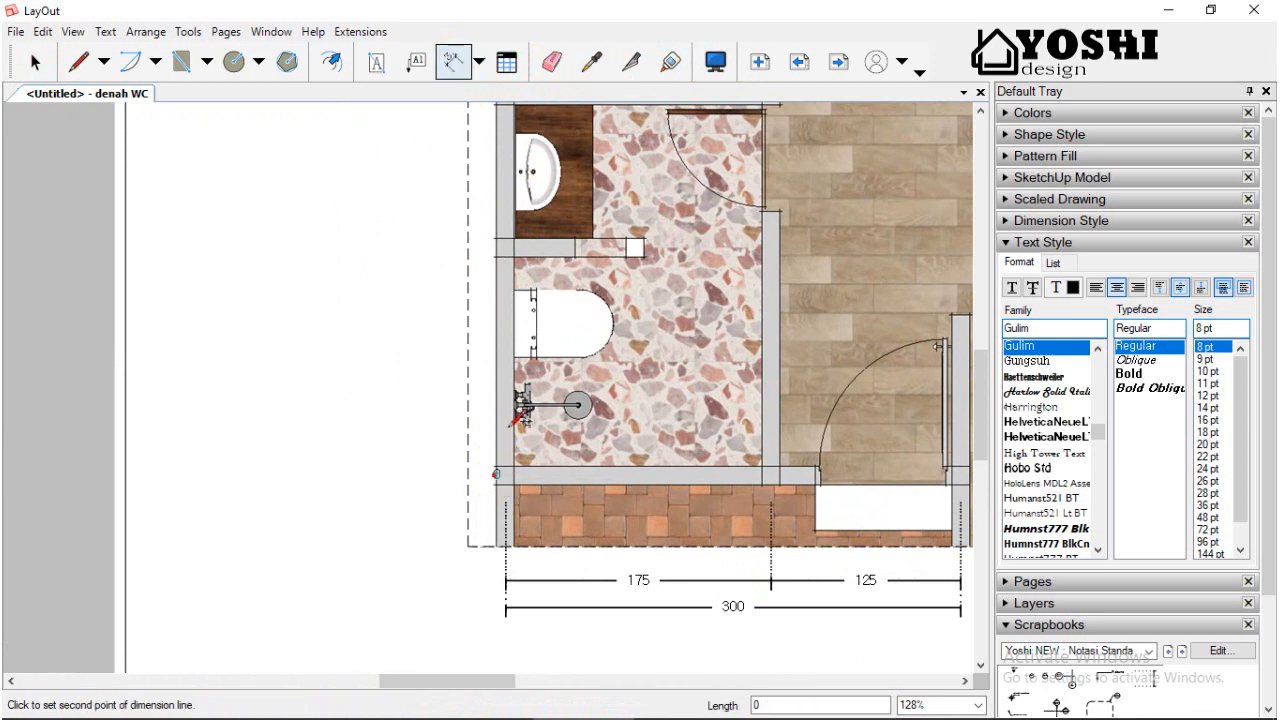
left_click(497, 248)
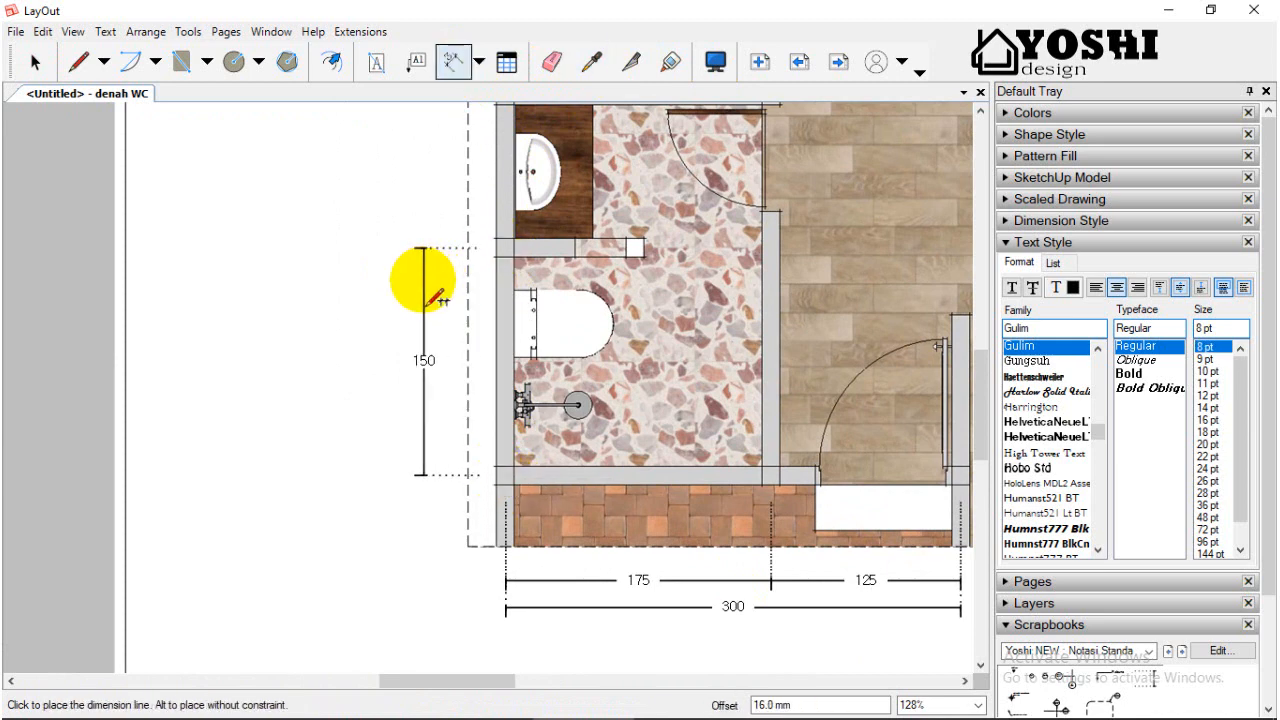
left_click(418, 280)
- Dimension the left wall from the upper wall to the partition, in line with the dimension beneath it
scroll(440, 380, "down", 3)
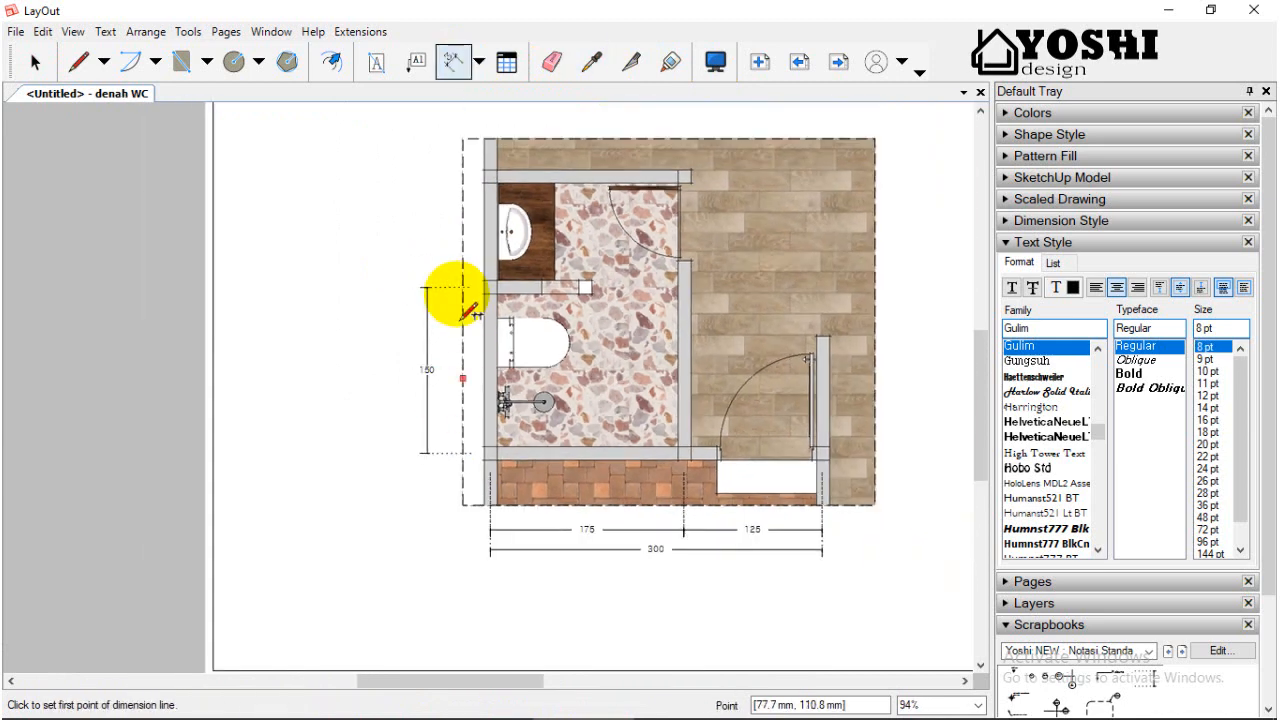
scroll(462, 145, "up", 3)
left_click(489, 181)
left_click(490, 335)
left_click(410, 262)
- Add an overall dimension from the upper wall to the lower wall, outside the two left-hand dimensions
scroll(505, 460, "down", 3)
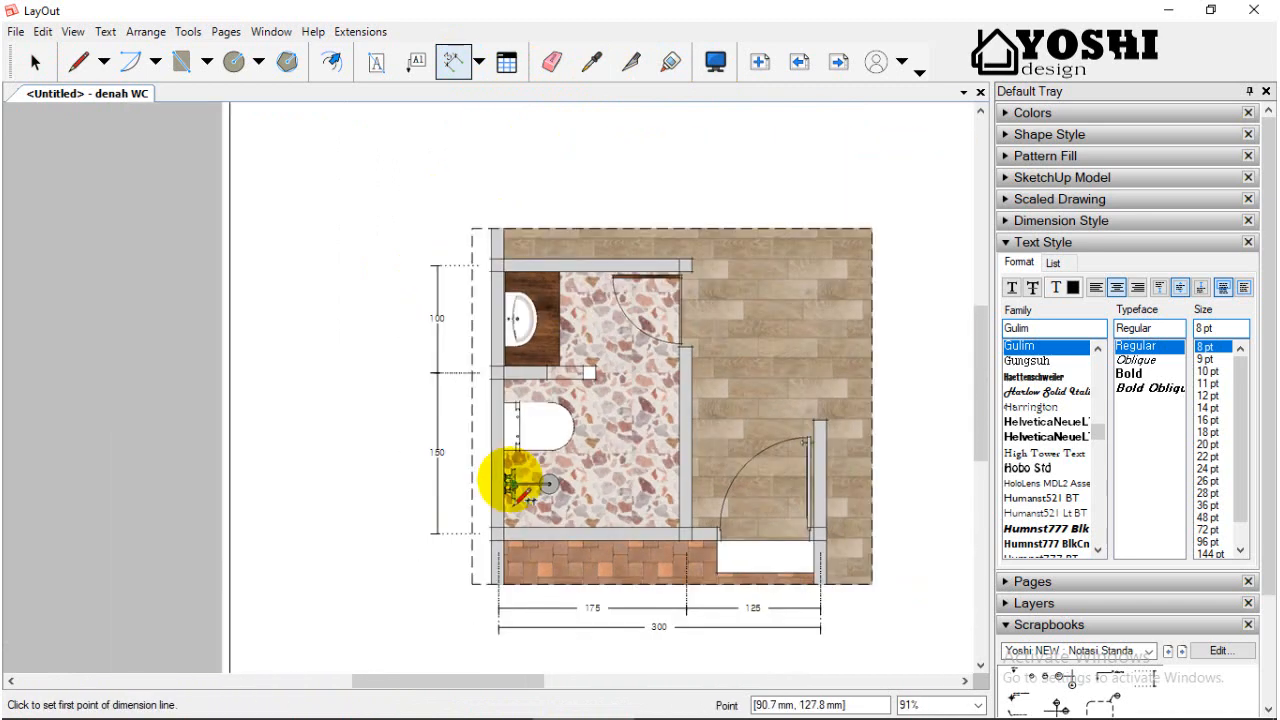
scroll(505, 288, "up", 3)
left_click(487, 287)
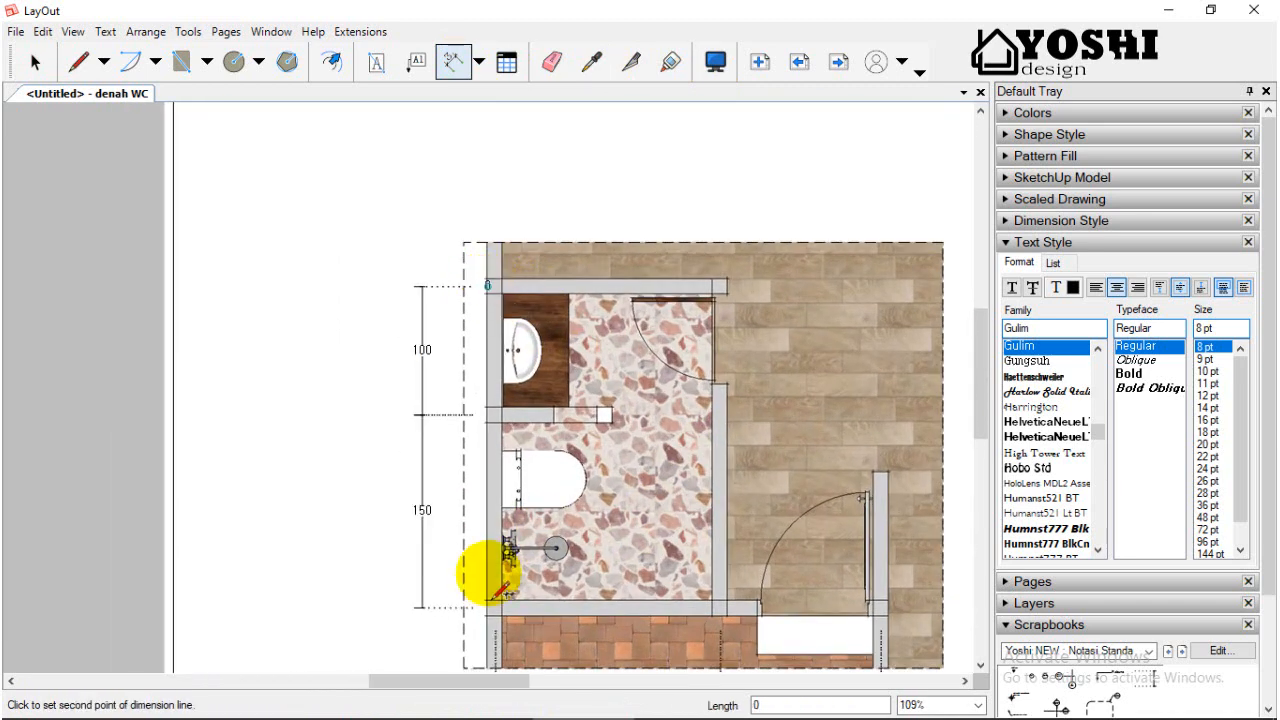
left_click(489, 608)
left_click(392, 607)
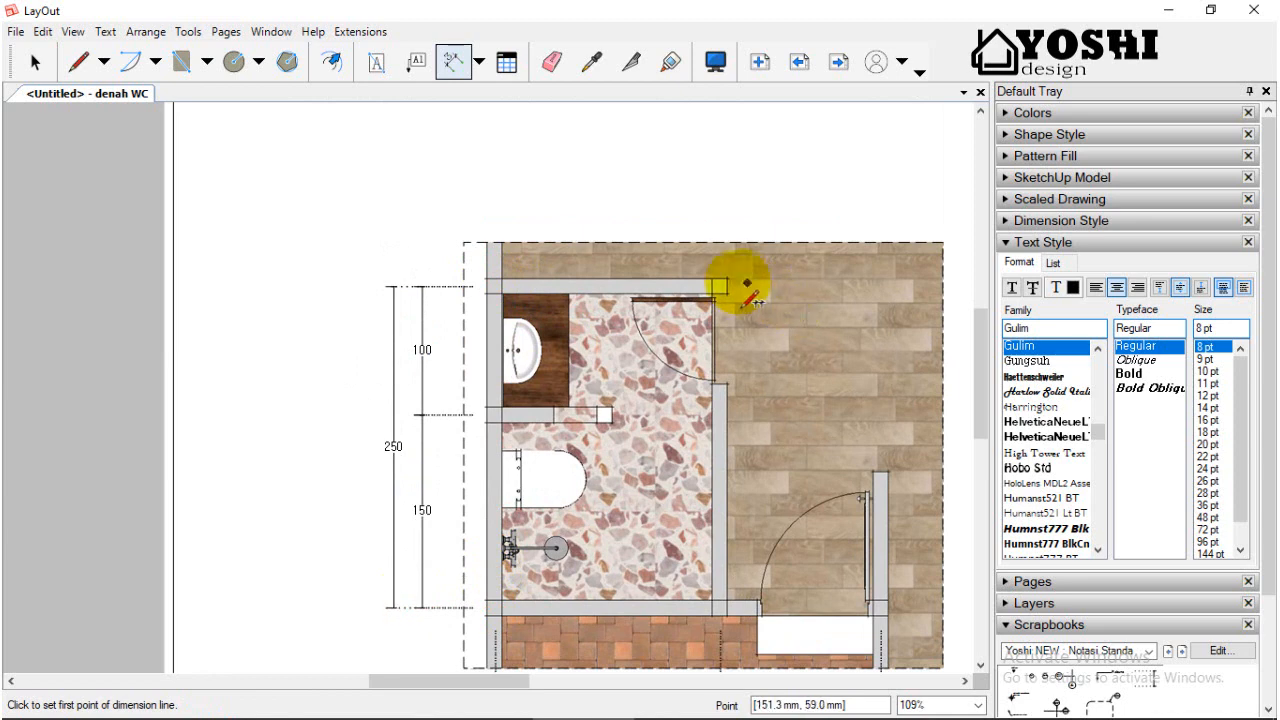
- Dimension the distance from the upper wall to the lower wall along the plan's right side
left_click(727, 287)
left_click(726, 600)
scroll(729, 606, "down", 3)
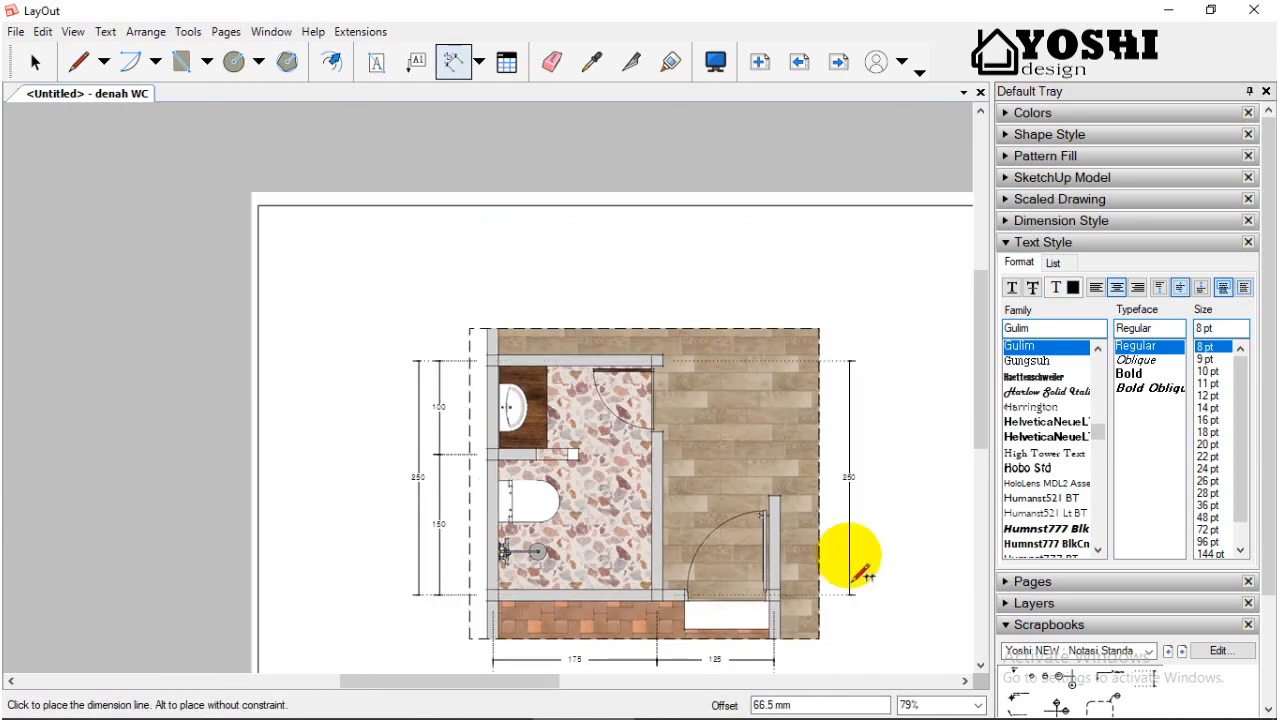
left_click(860, 574)
- Add an overall dimension above the plan from the left wall to the right-hand wall beside the lower door
left_click(490, 356)
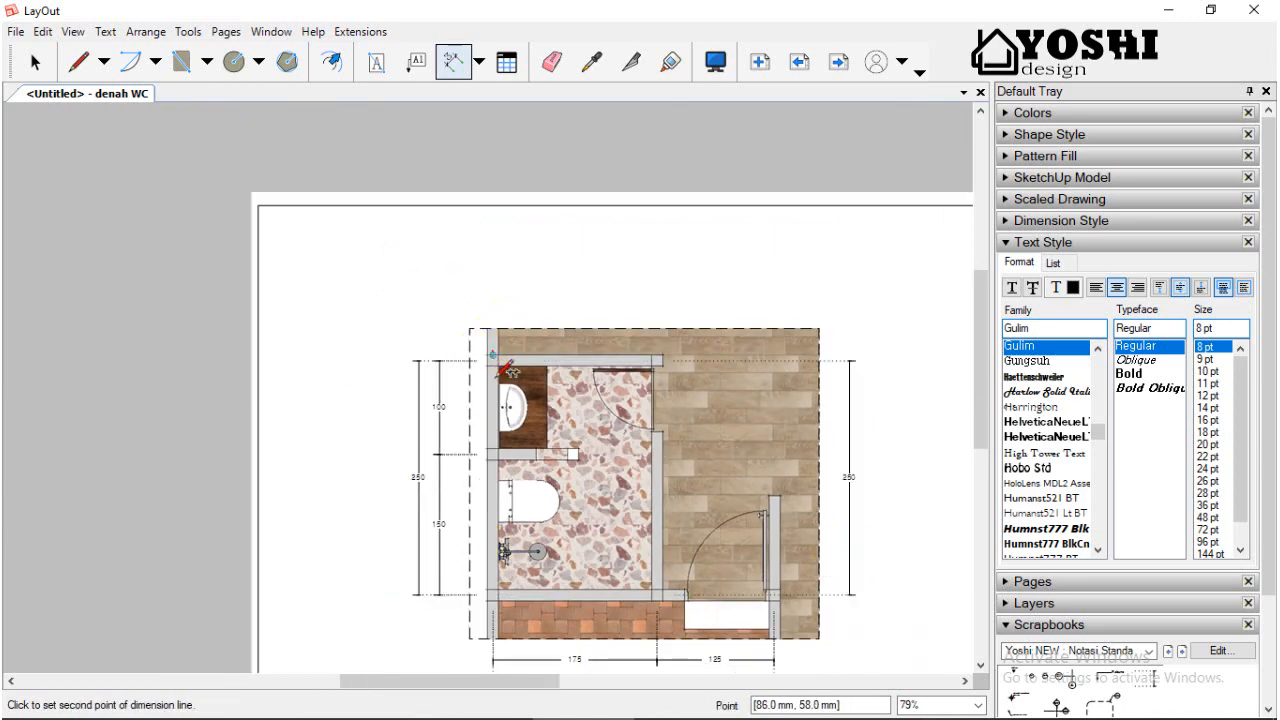
left_click(773, 495)
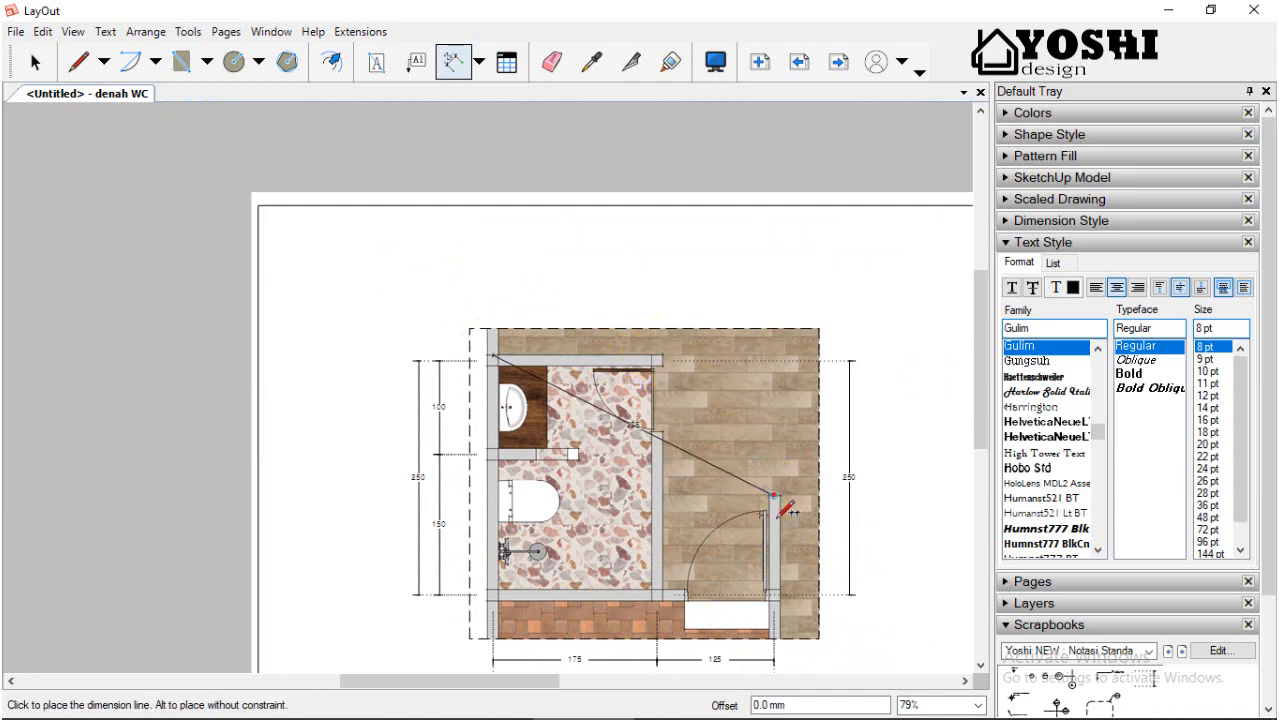
left_click(780, 330)
scroll(714, 329, "down", 3)
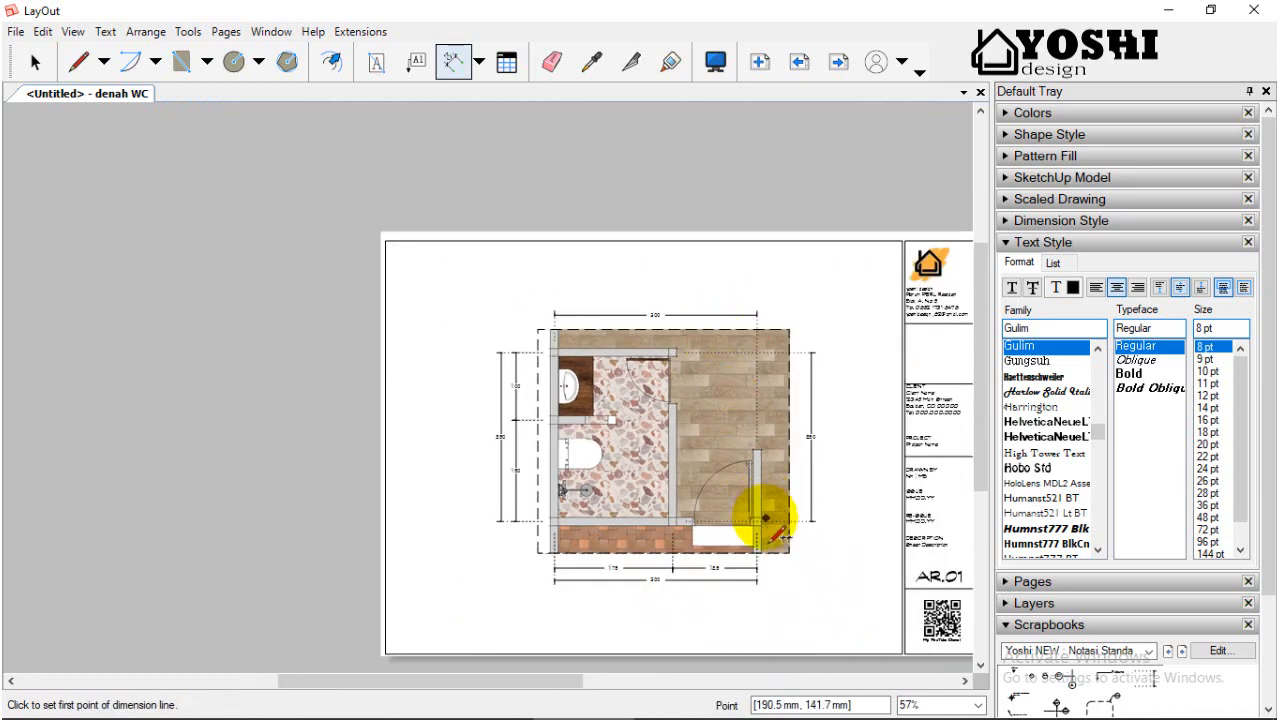
left_click(35, 62)
scroll(754, 447, "up", 2)
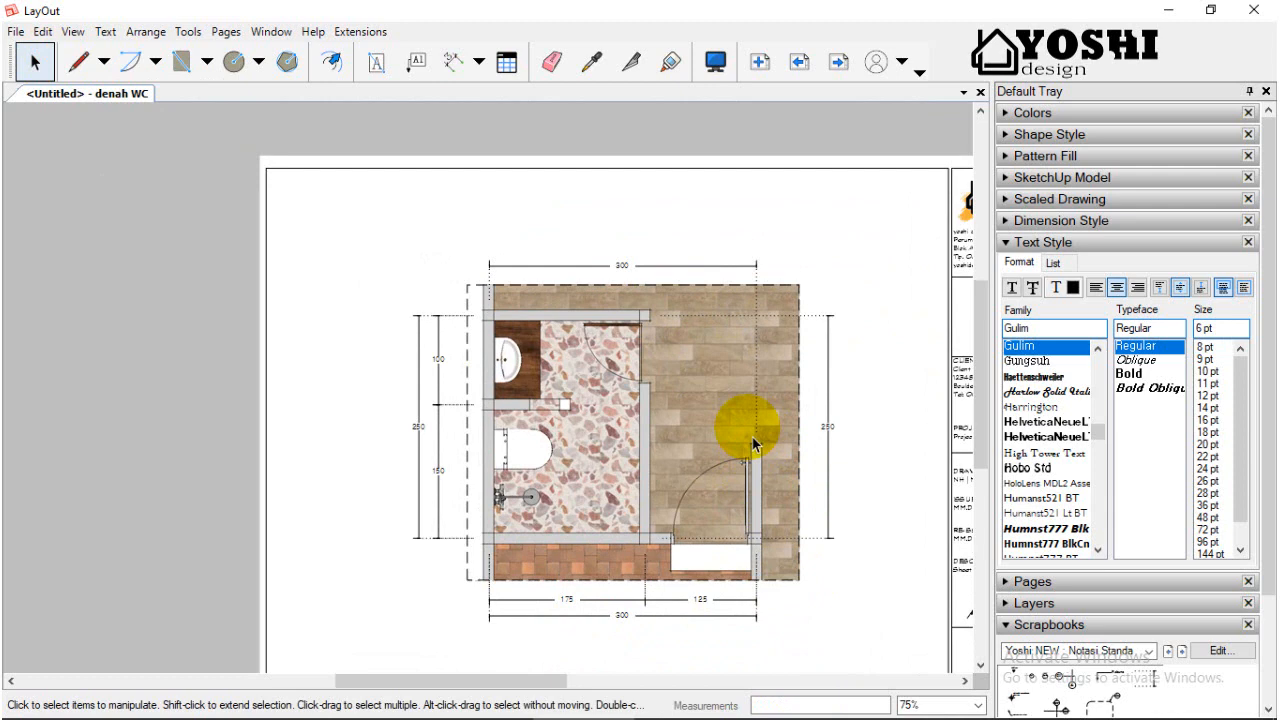
scroll(616, 443, "down", 1)
scroll(552, 446, "up", 2)
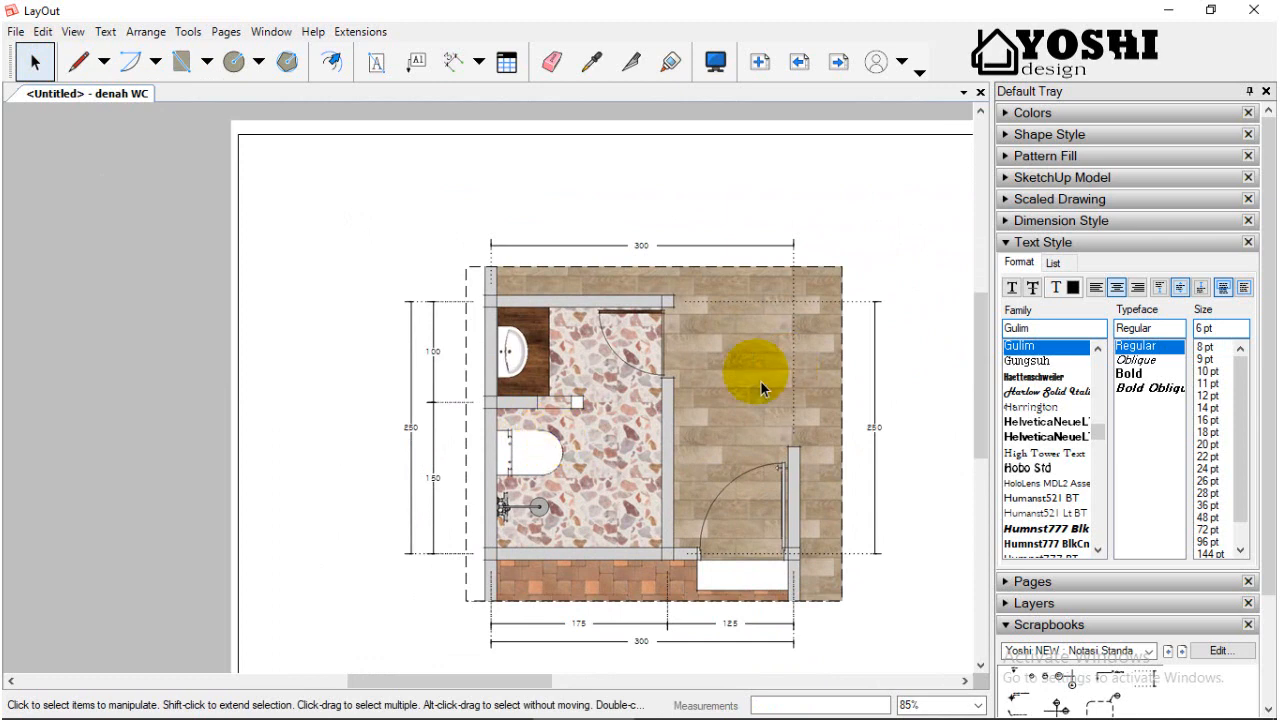
scroll(762, 385, "down", 1)
middle_click_drag(753, 293, 692, 310)
scroll(692, 310, "up", 2)
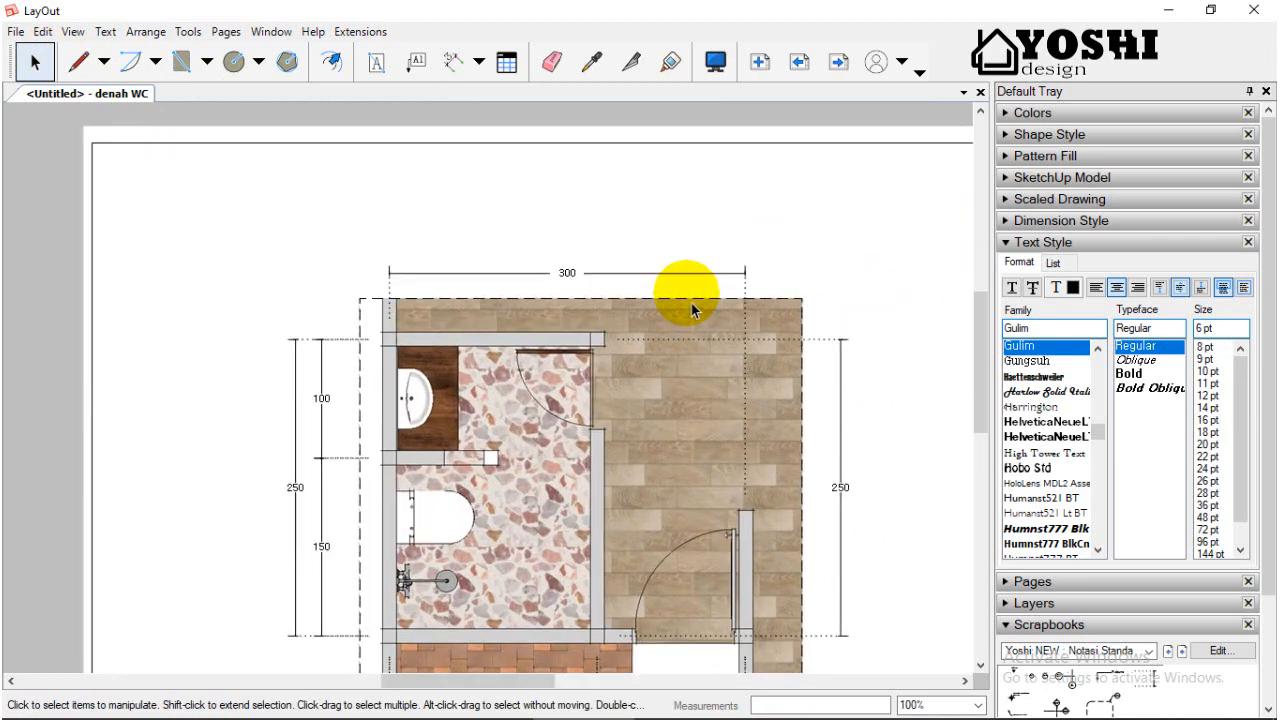
- Place pairs of opposite-facing section markers from the Notasi vareasi scrapbook above the plan and along its left side
left_click(1038, 243)
scroll(651, 421, "down", 1)
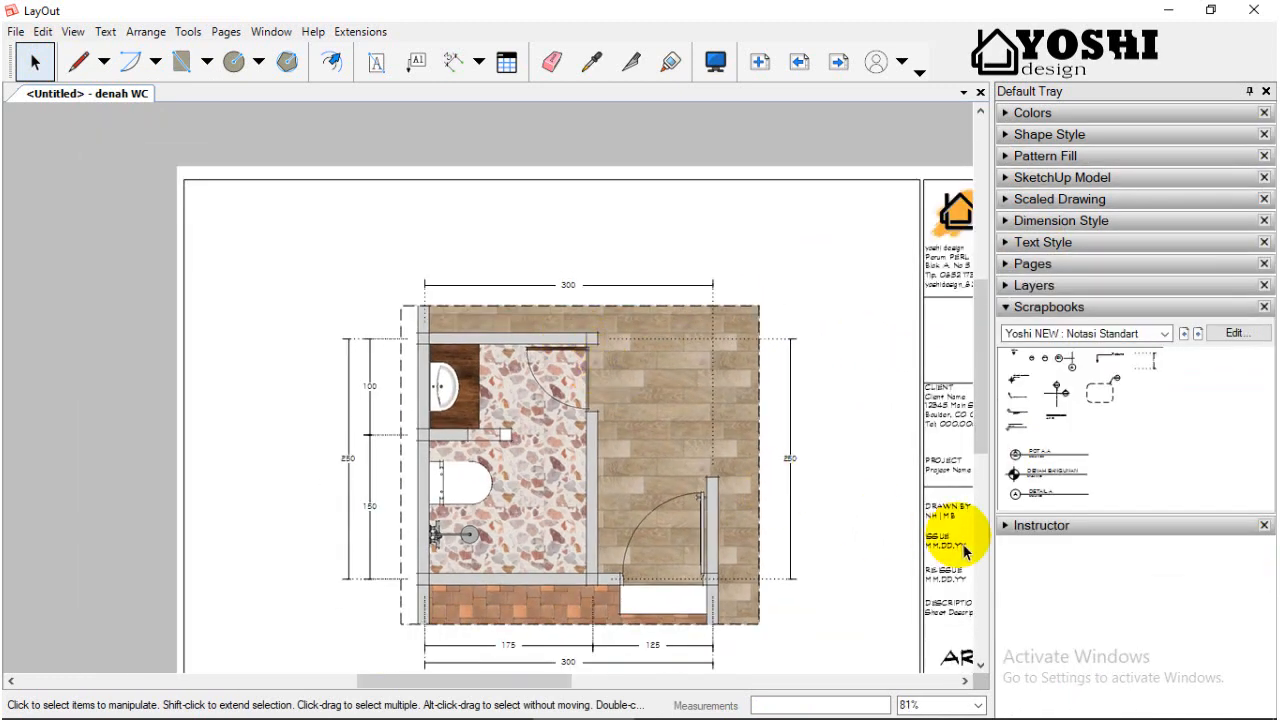
left_click(1058, 390)
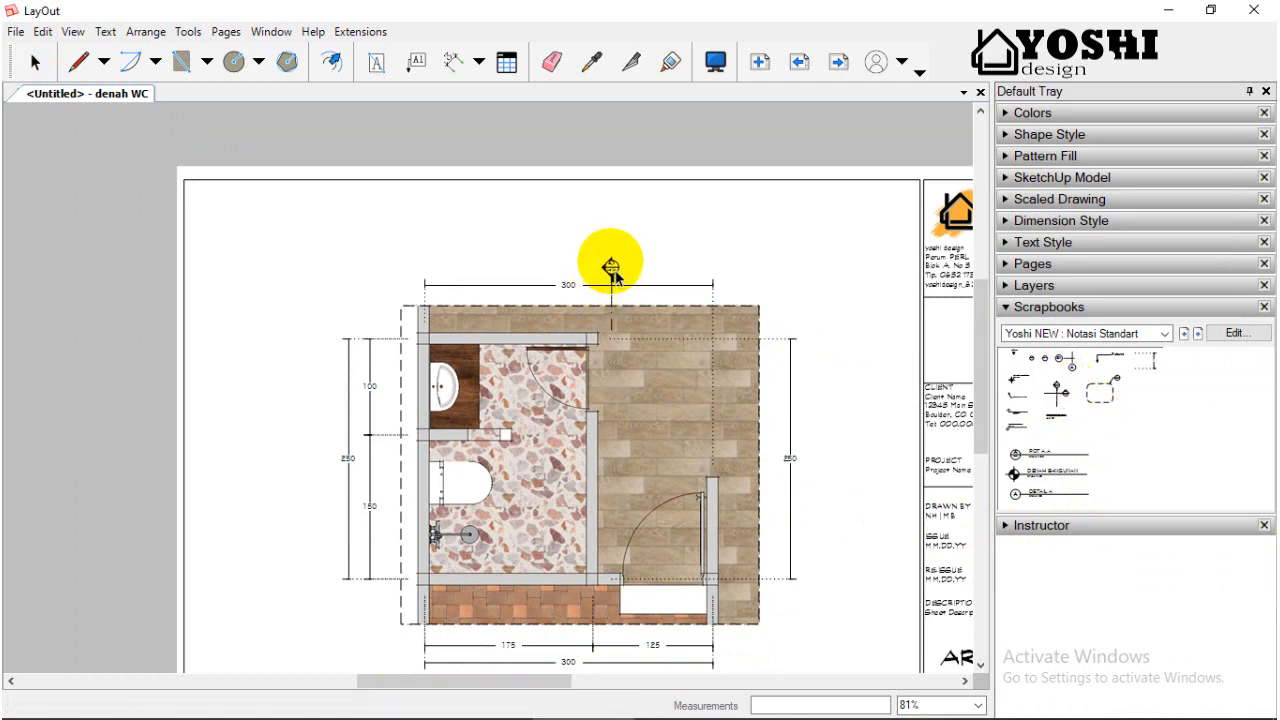
key("Escape")
left_click(1184, 334)
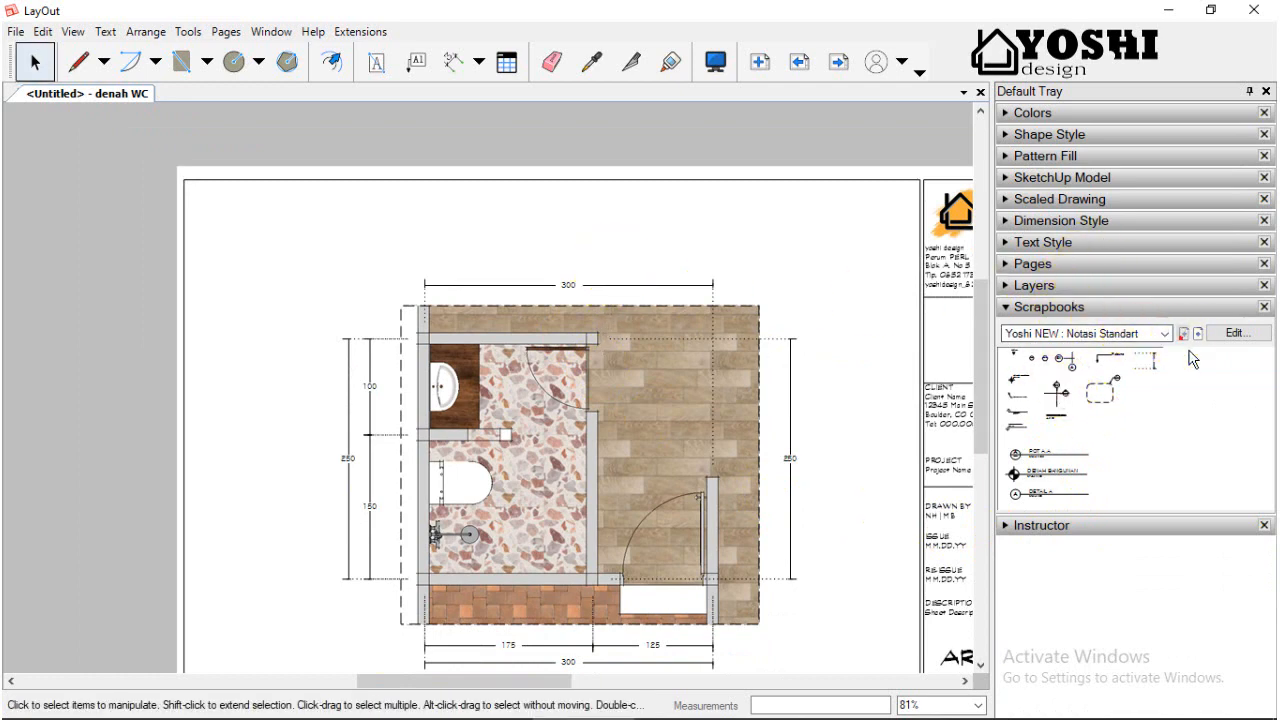
left_click(1101, 398)
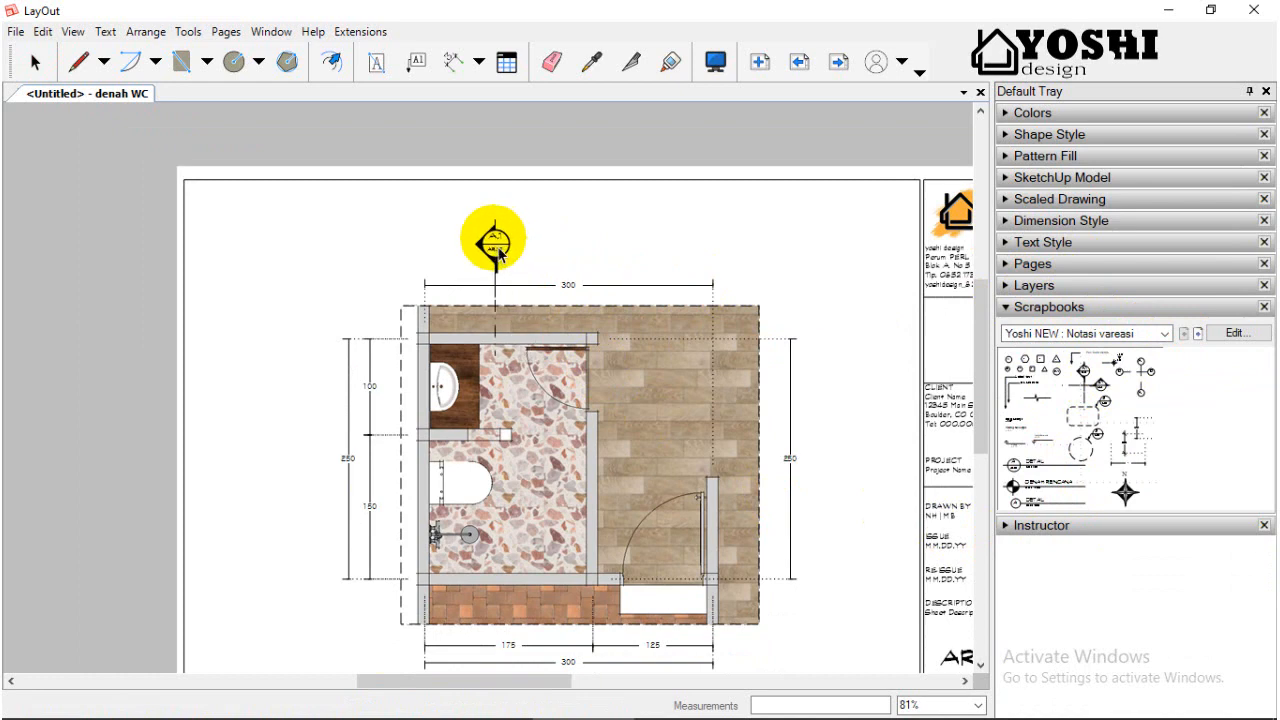
left_click(497, 256)
scroll(517, 468, "down", 1)
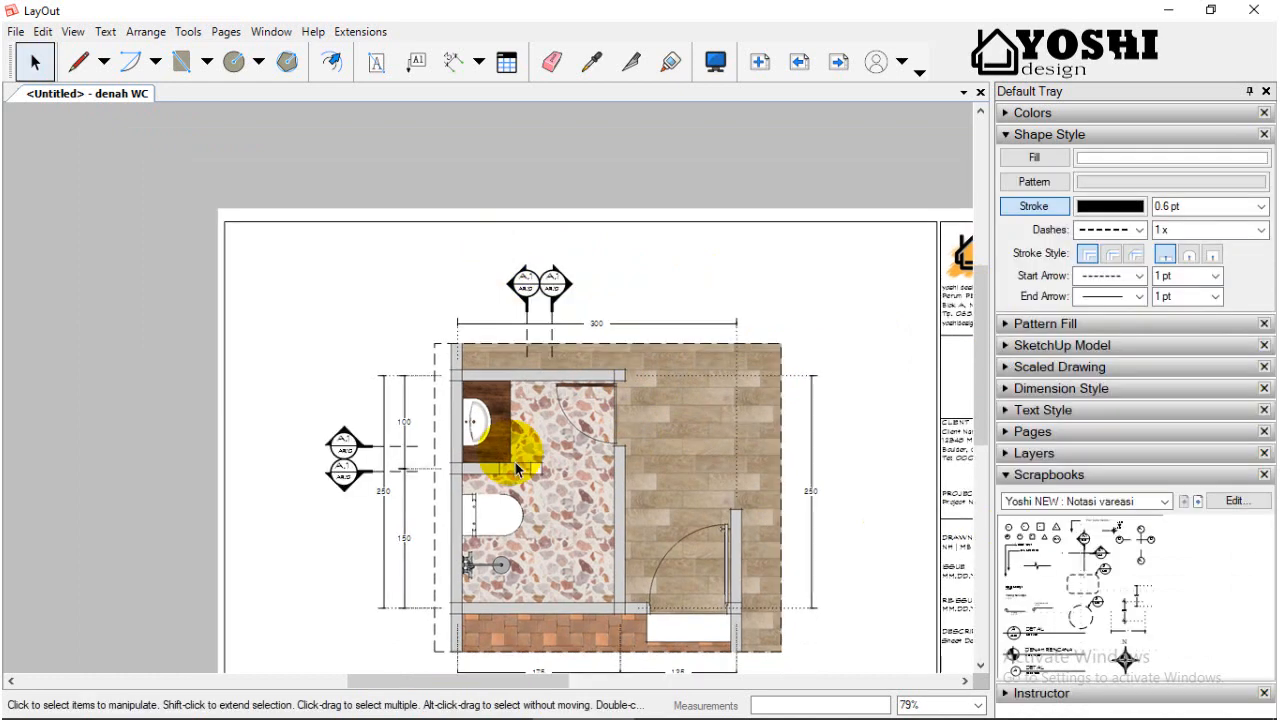
- Inspect the section markers above the plan, then examine the Pot A page's sheet number and its viewport's scene and standard view
left_click(552, 290)
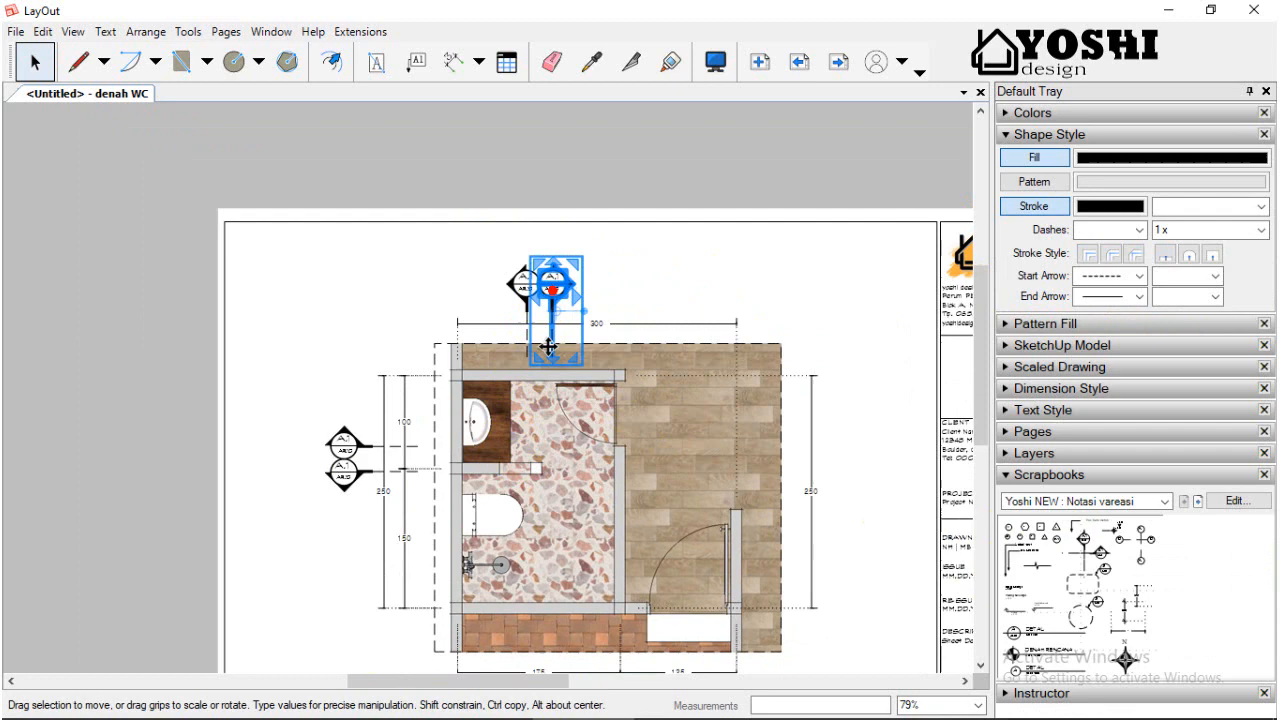
left_click(169, 367)
scroll(548, 392, "up", 3)
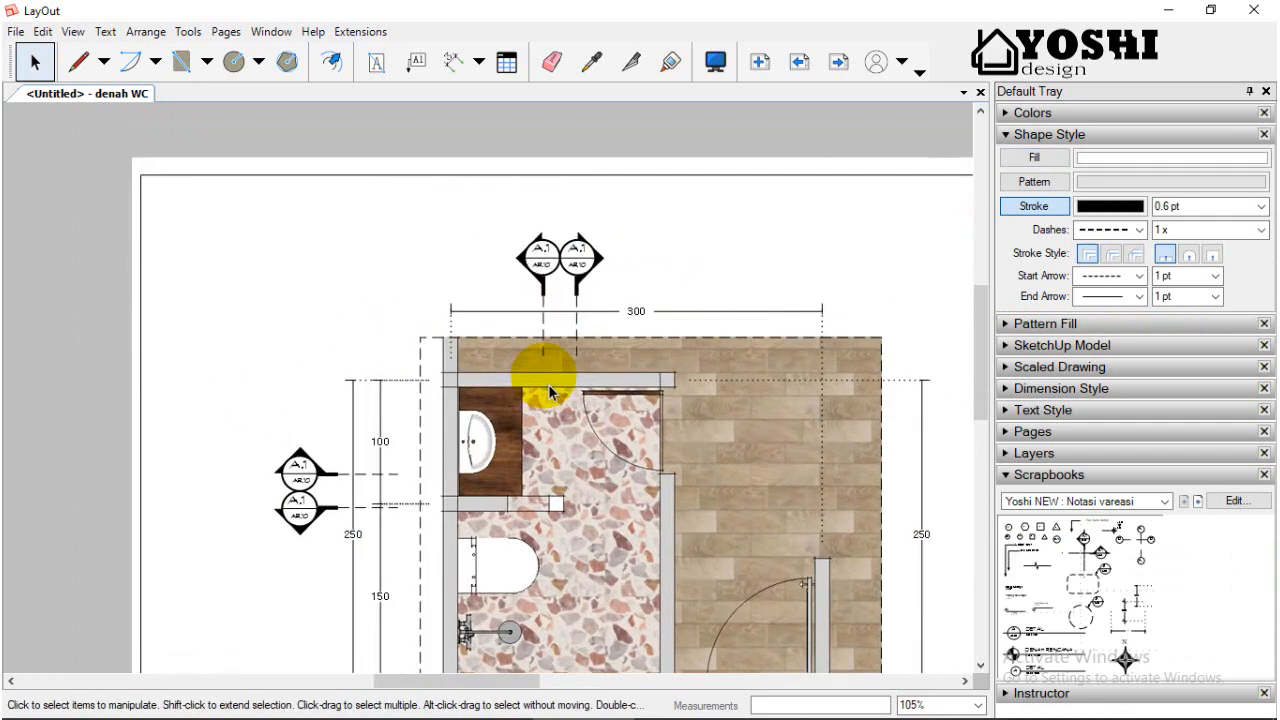
scroll(548, 384, "down", 2)
left_click(799, 62)
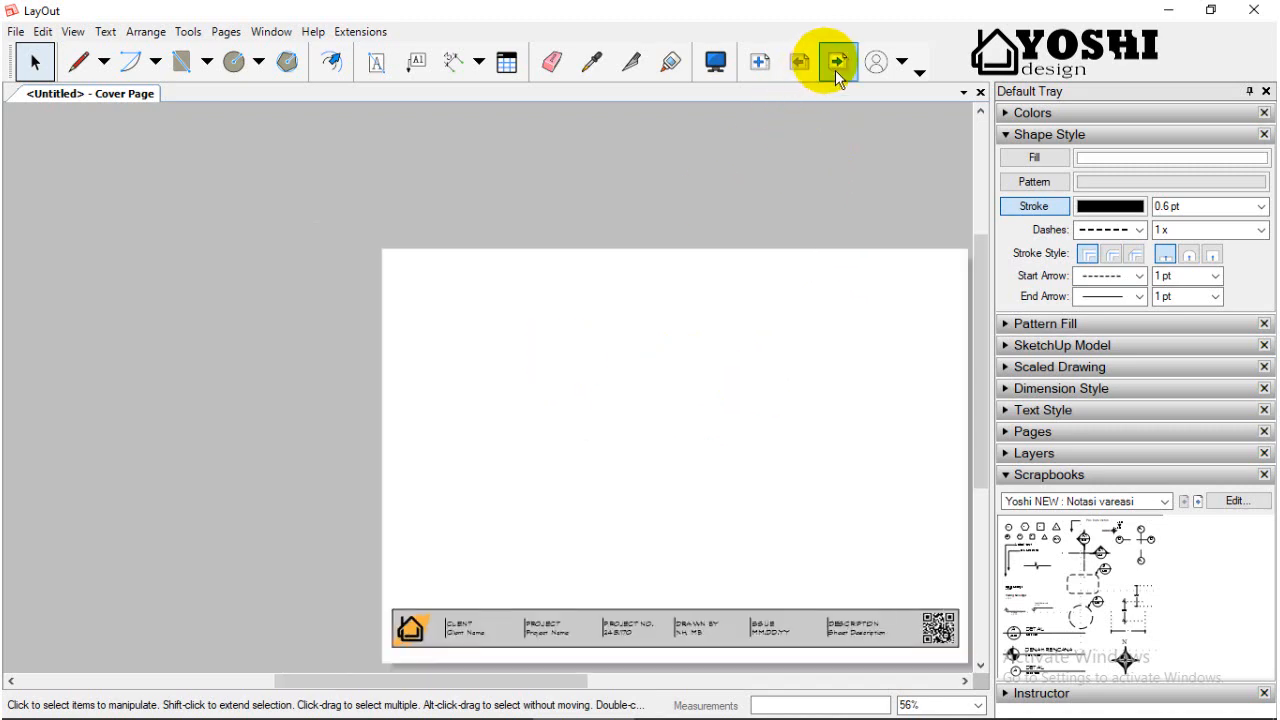
left_click(838, 62)
left_click(840, 64)
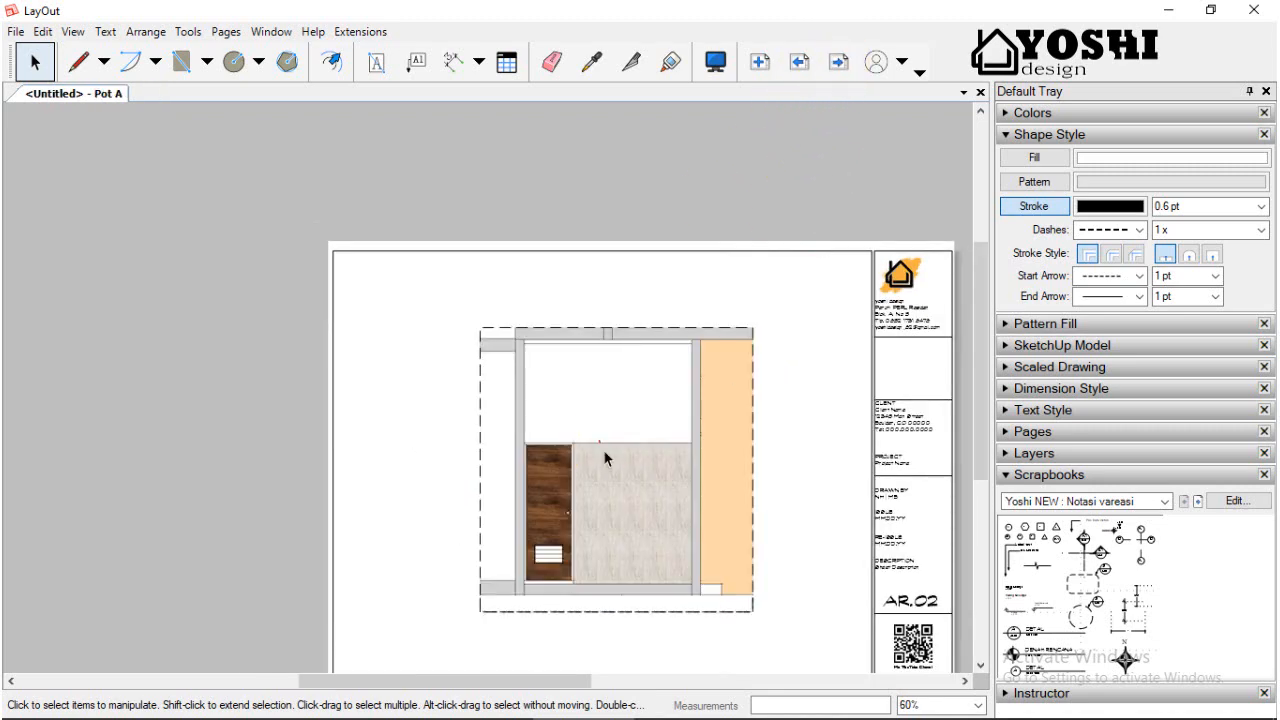
left_click(612, 450)
left_click(1050, 134)
left_click(1078, 177)
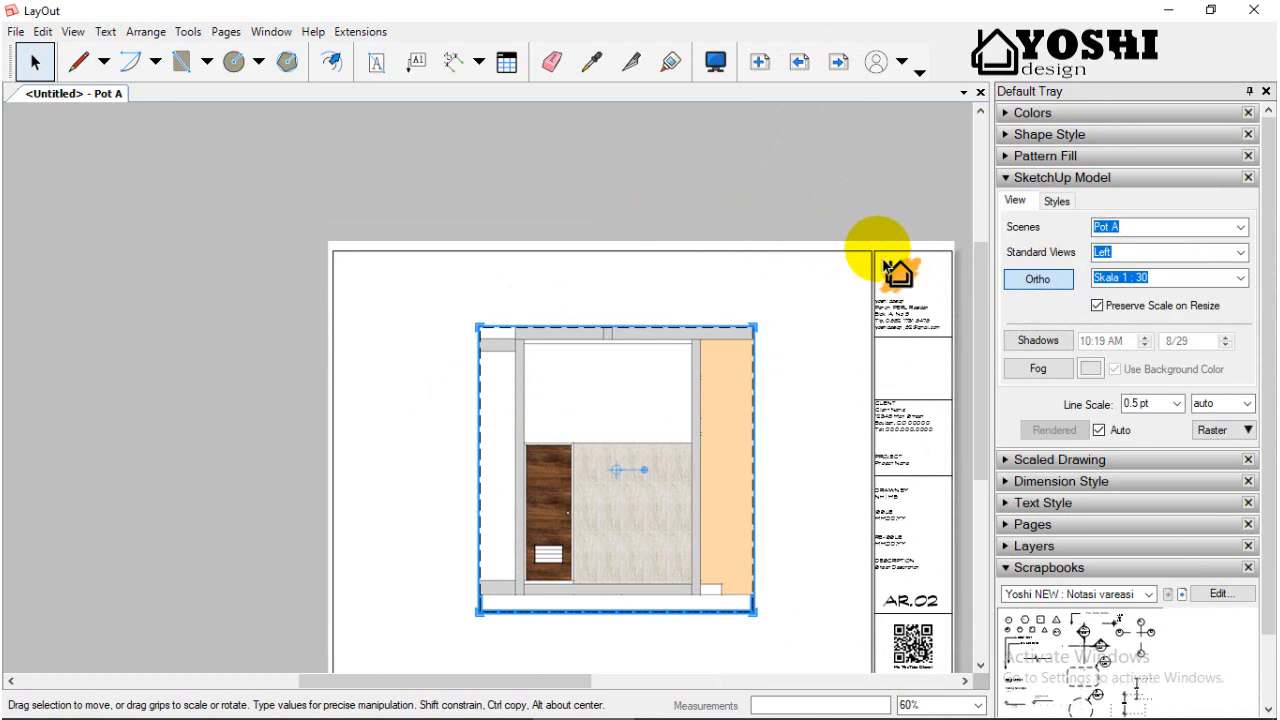
- Return to the denah WC page and set the sheet reference in the right-facing marker above the plan to AR.02
left_click(799, 62)
scroll(590, 316, "up", 3)
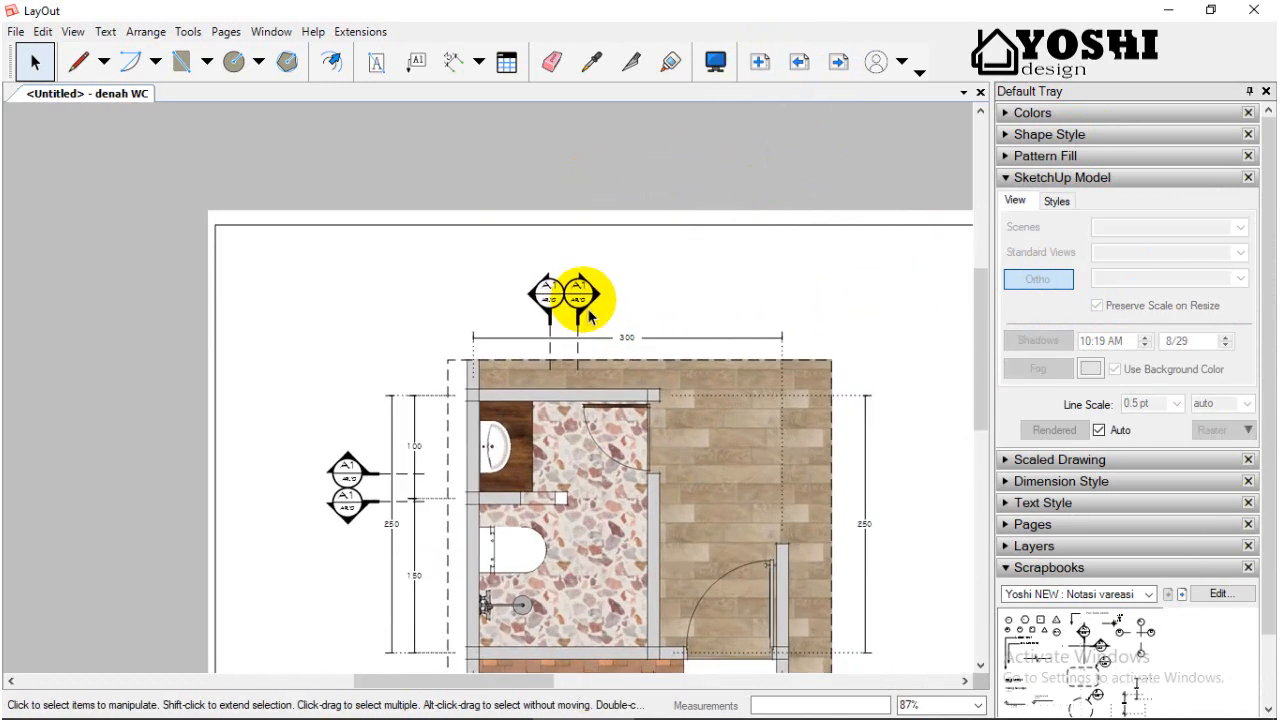
left_click(586, 300)
scroll(586, 290, "up", 4)
double_click(588, 302)
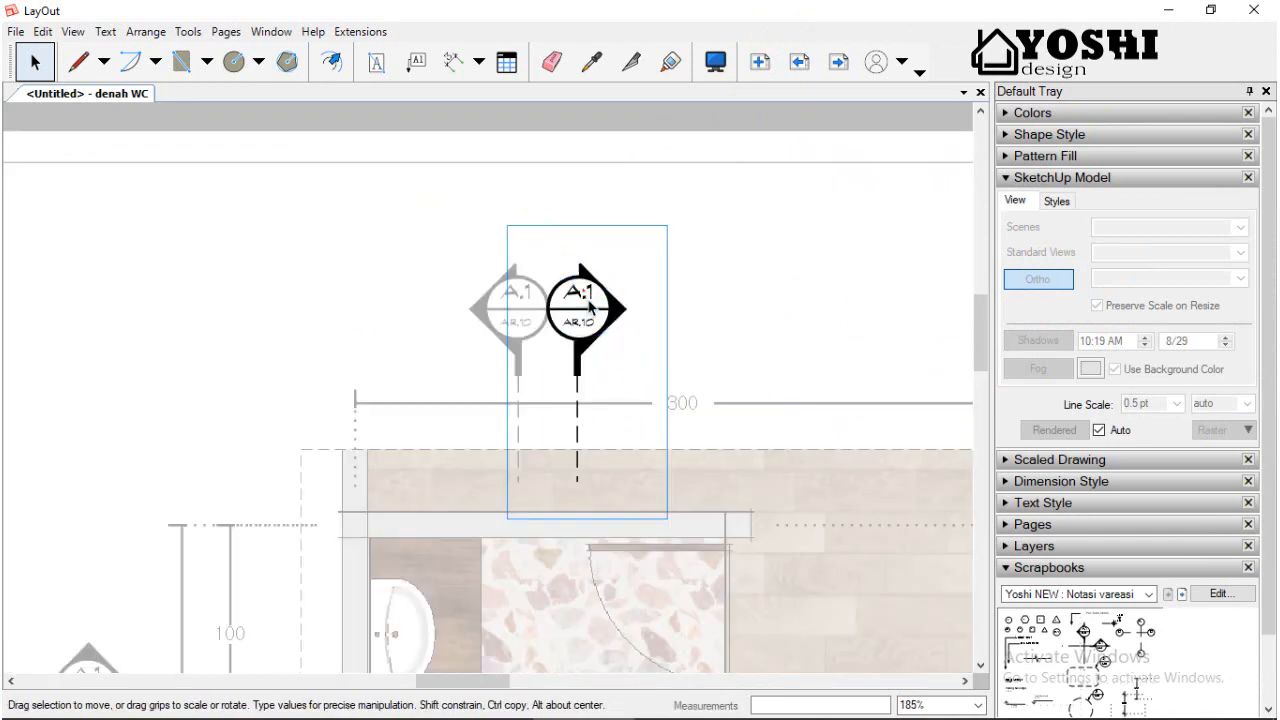
scroll(590, 307, "up", 1)
double_click(600, 331)
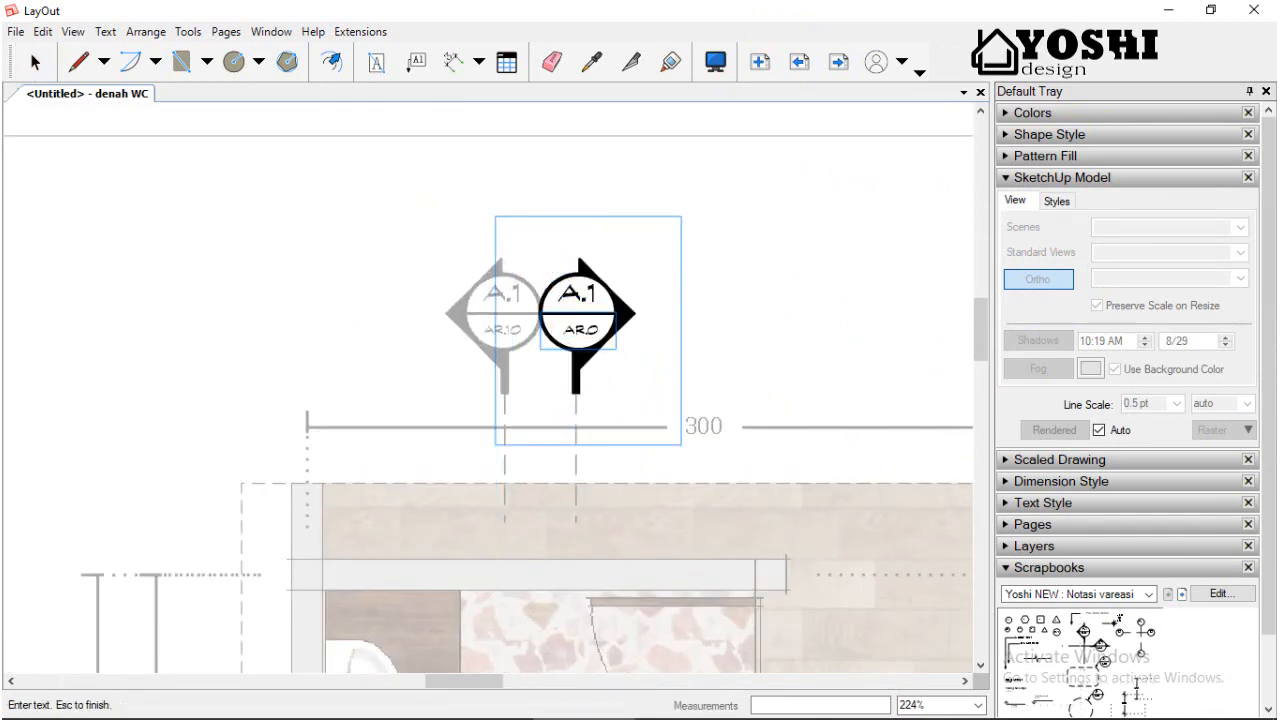
left_click(403, 280)
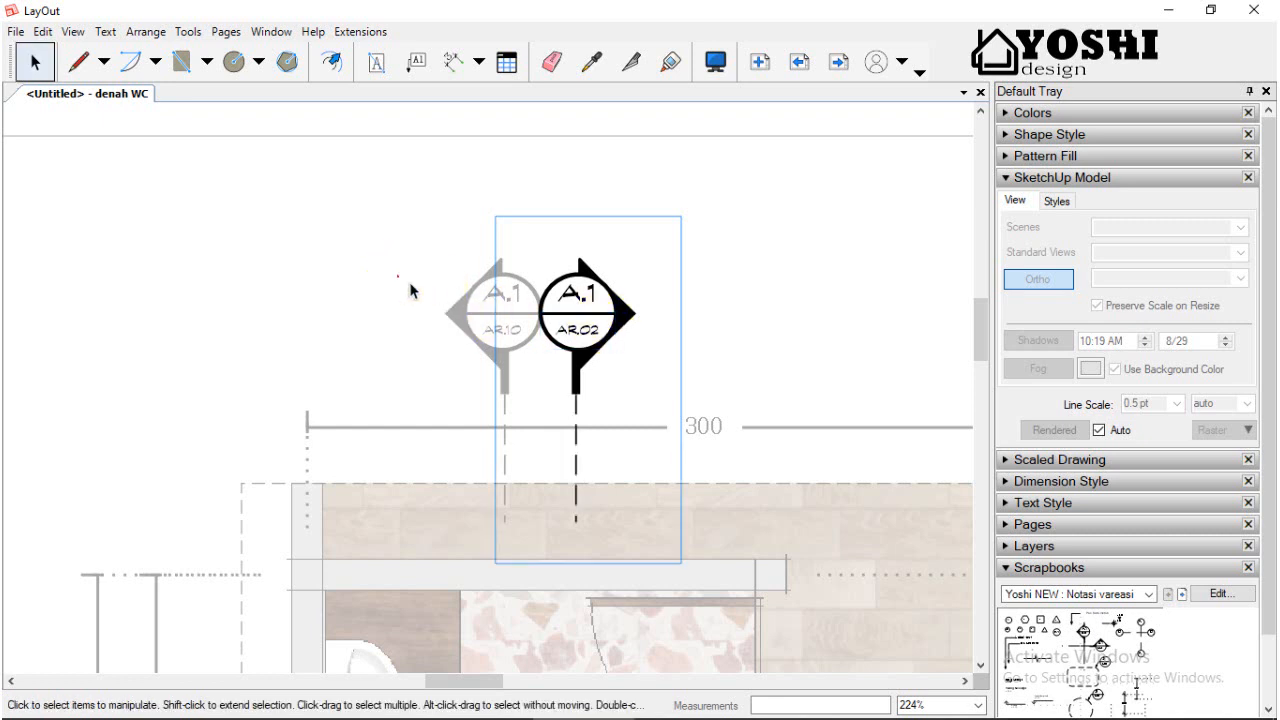
- Label the left-facing section marker above the plan B and set its sheet reference to AR.03
left_click(520, 302)
scroll(520, 302, "up", 1)
double_click(515, 300)
double_click(525, 298)
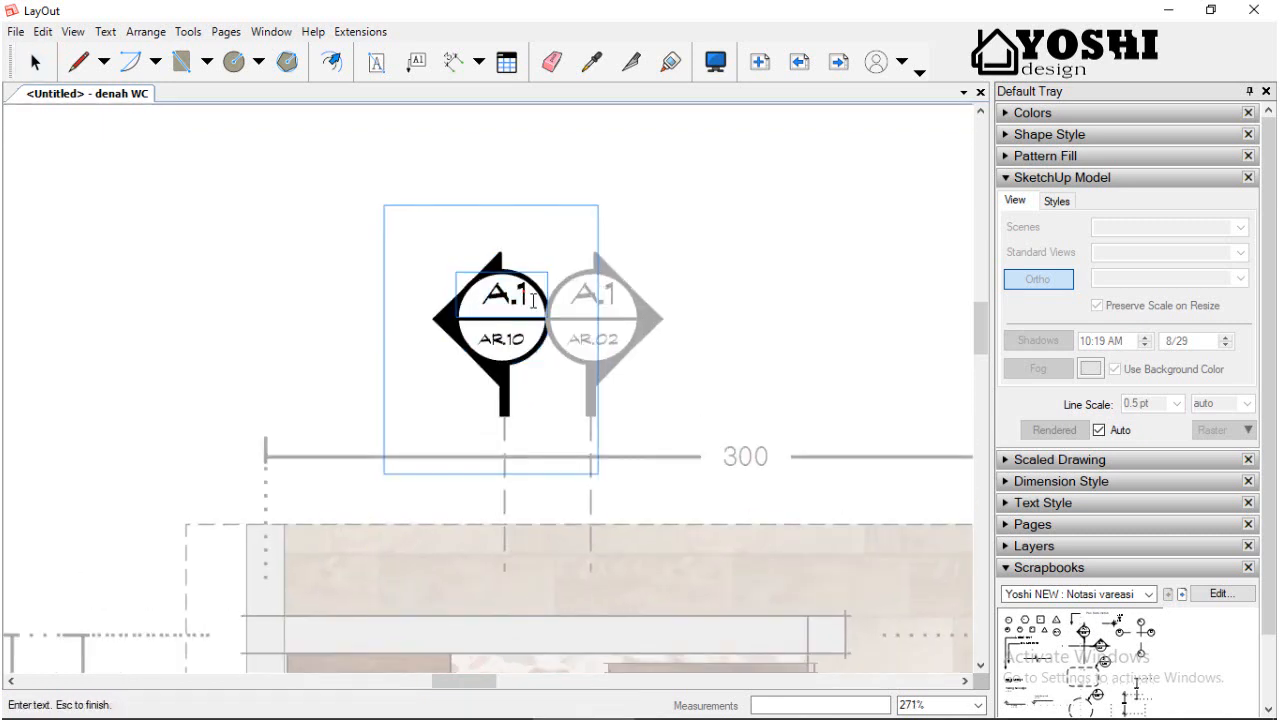
type("B")
left_click(523, 356)
double_click(530, 343)
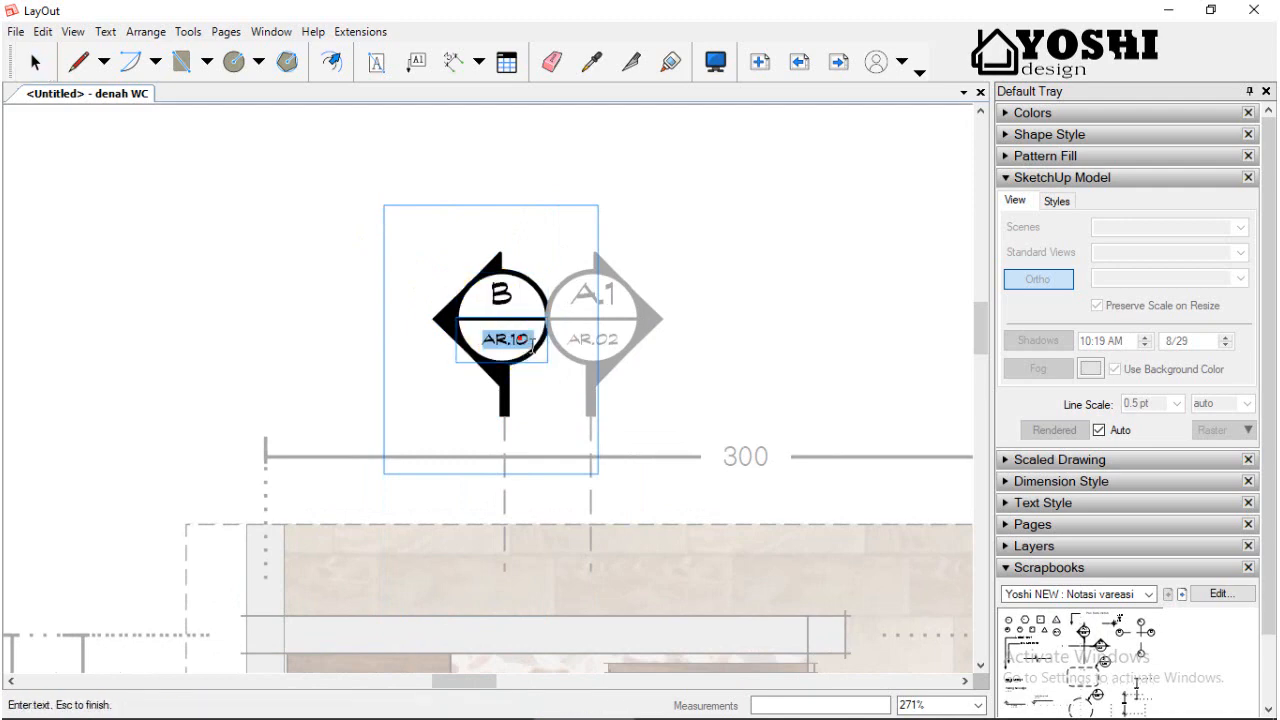
key("BackSpace")
type("3")
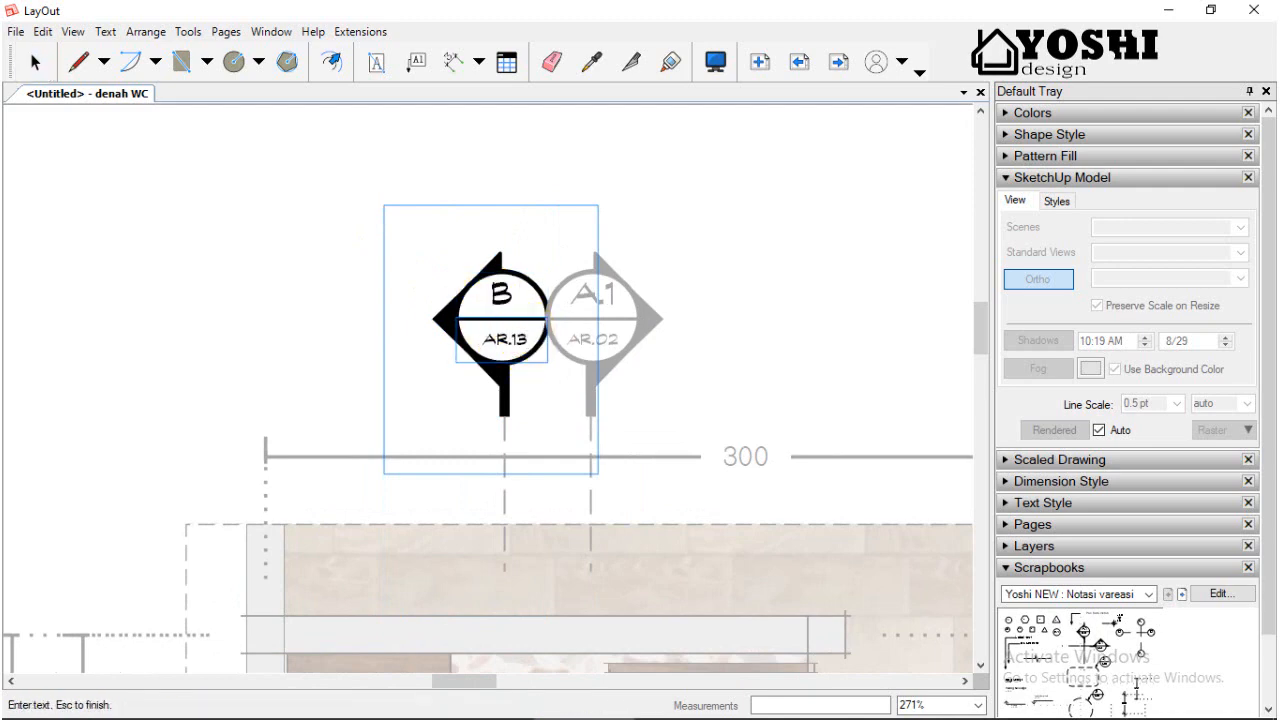
left_click(296, 333)
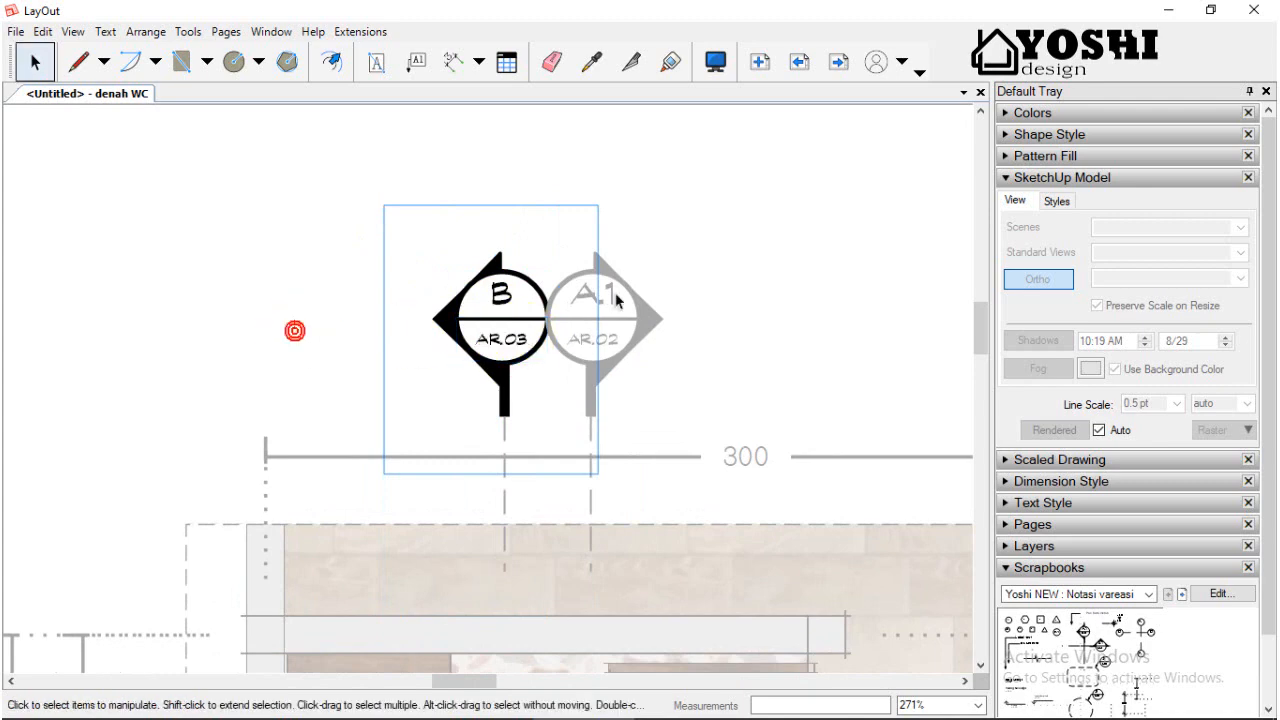
- Change the section label in the right-facing marker above the plan to A
left_click(624, 310)
double_click(620, 311)
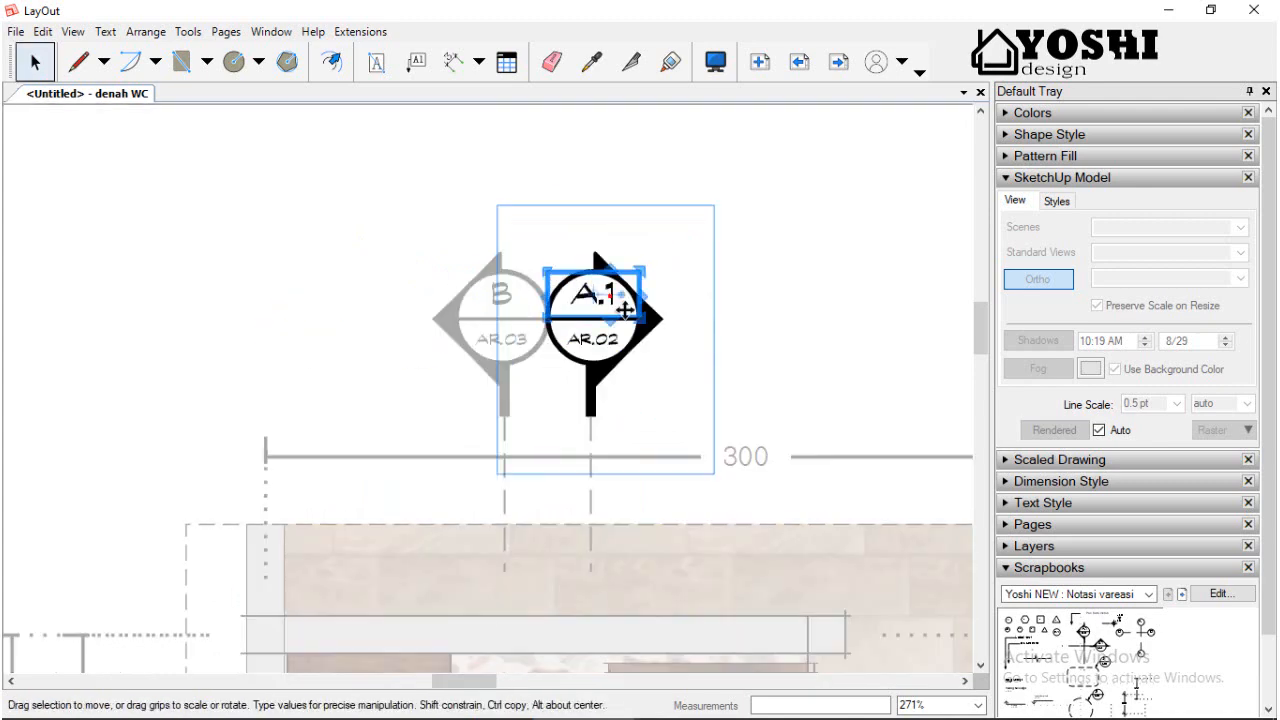
double_click(624, 310)
left_click(808, 349)
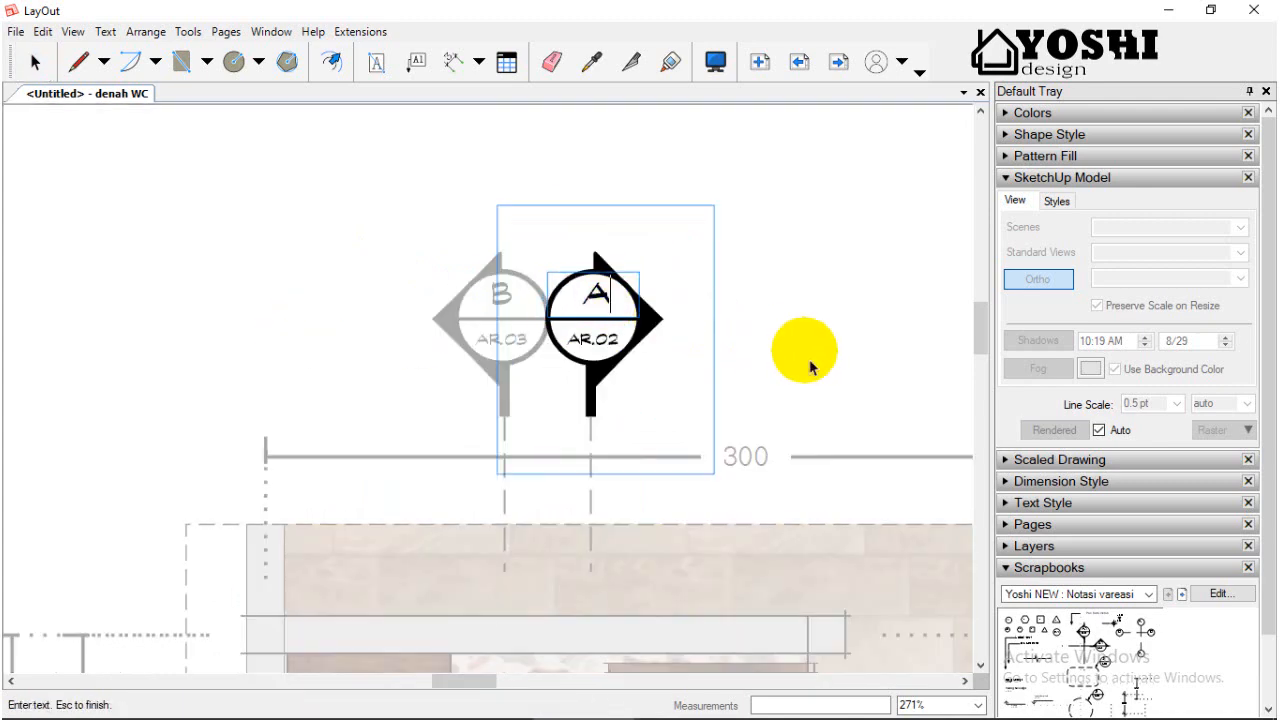
scroll(690, 346, "down", 2)
scroll(600, 335, "down", 3)
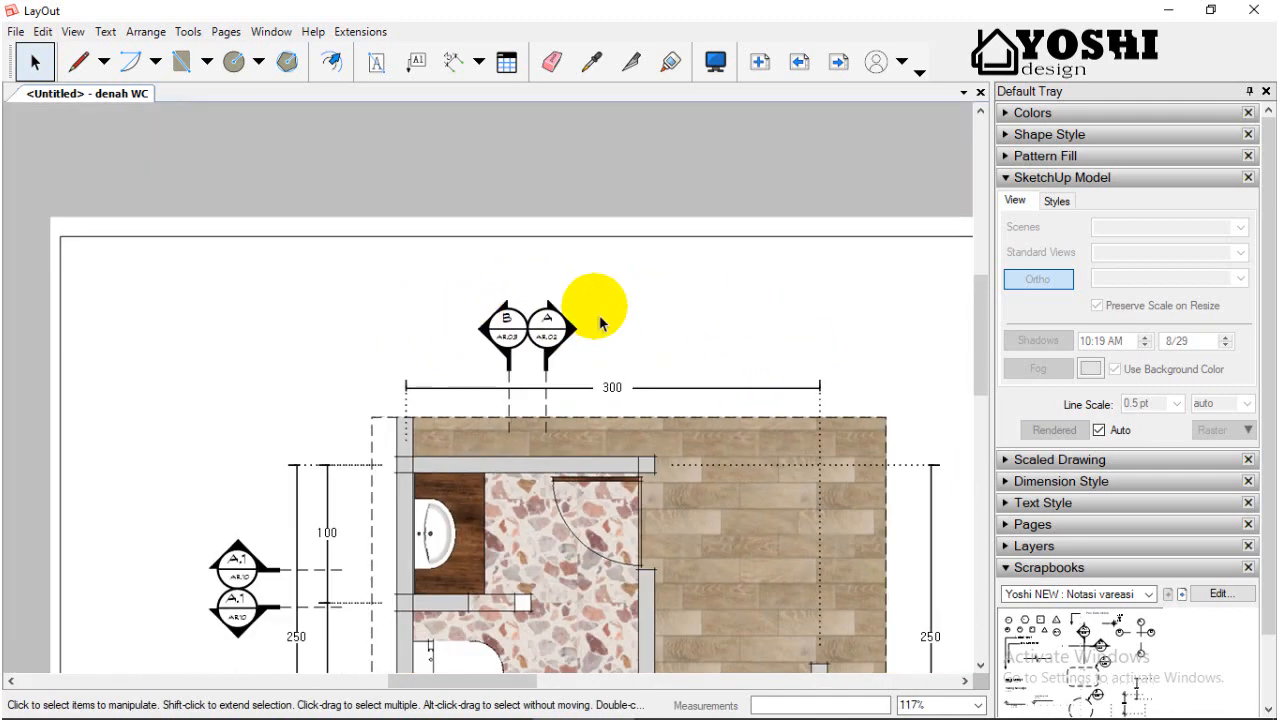
- Examine the sheet numbers on the Pot A and Pot B pages and the scene and standard view of the Pot B viewport
scroll(600, 323, "down", 2)
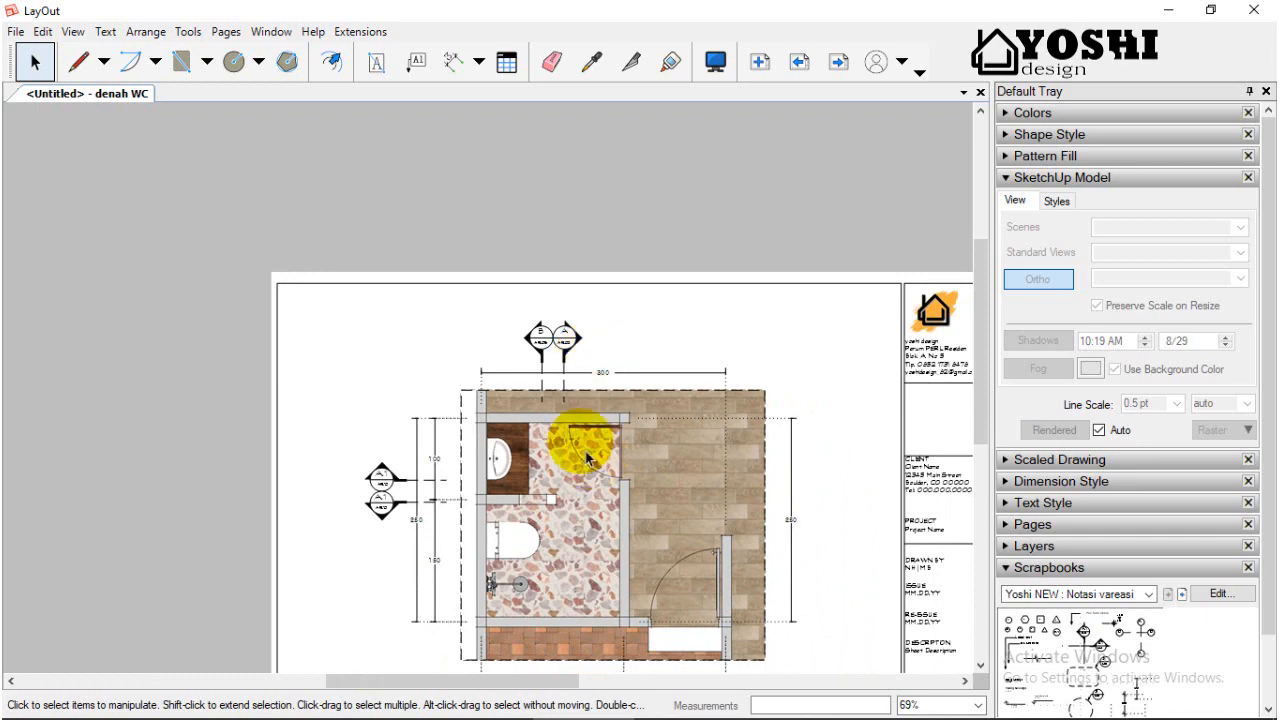
scroll(558, 374, "up", 1)
scroll(558, 370, "down", 1)
scroll(560, 363, "up", 2)
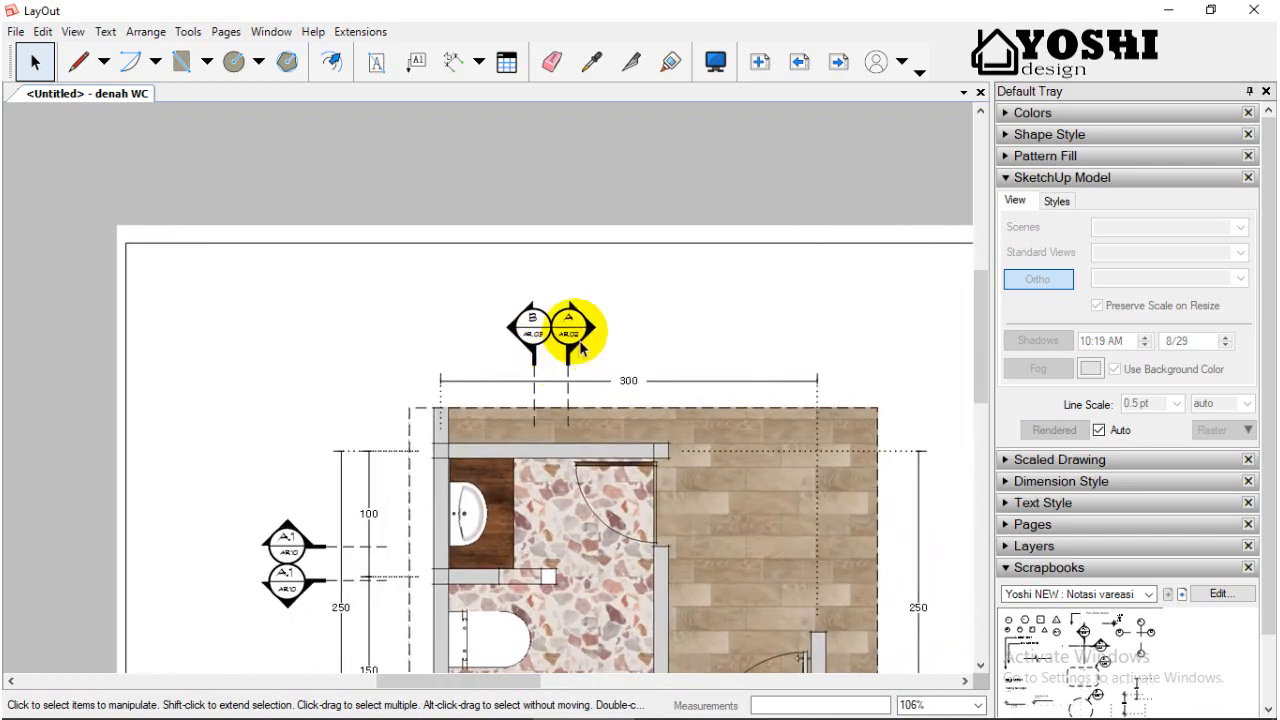
left_click(1045, 179)
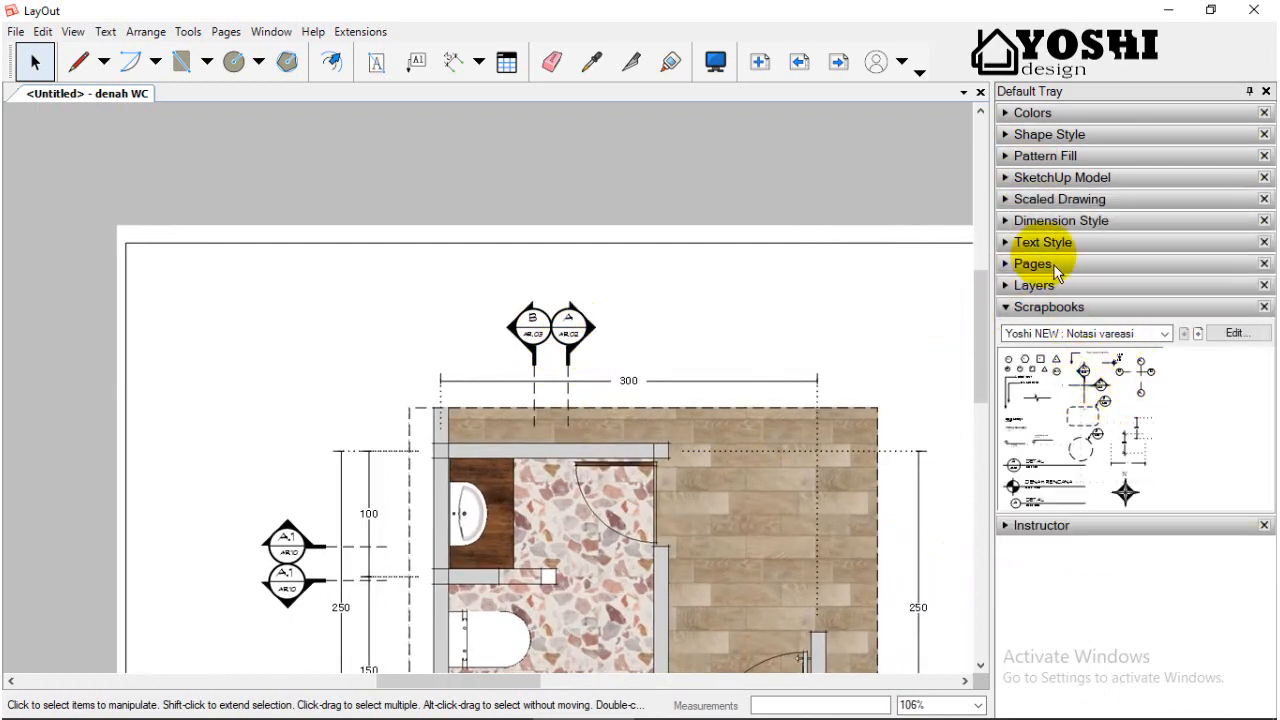
left_click(1060, 288)
left_click(1055, 286)
left_click(1040, 264)
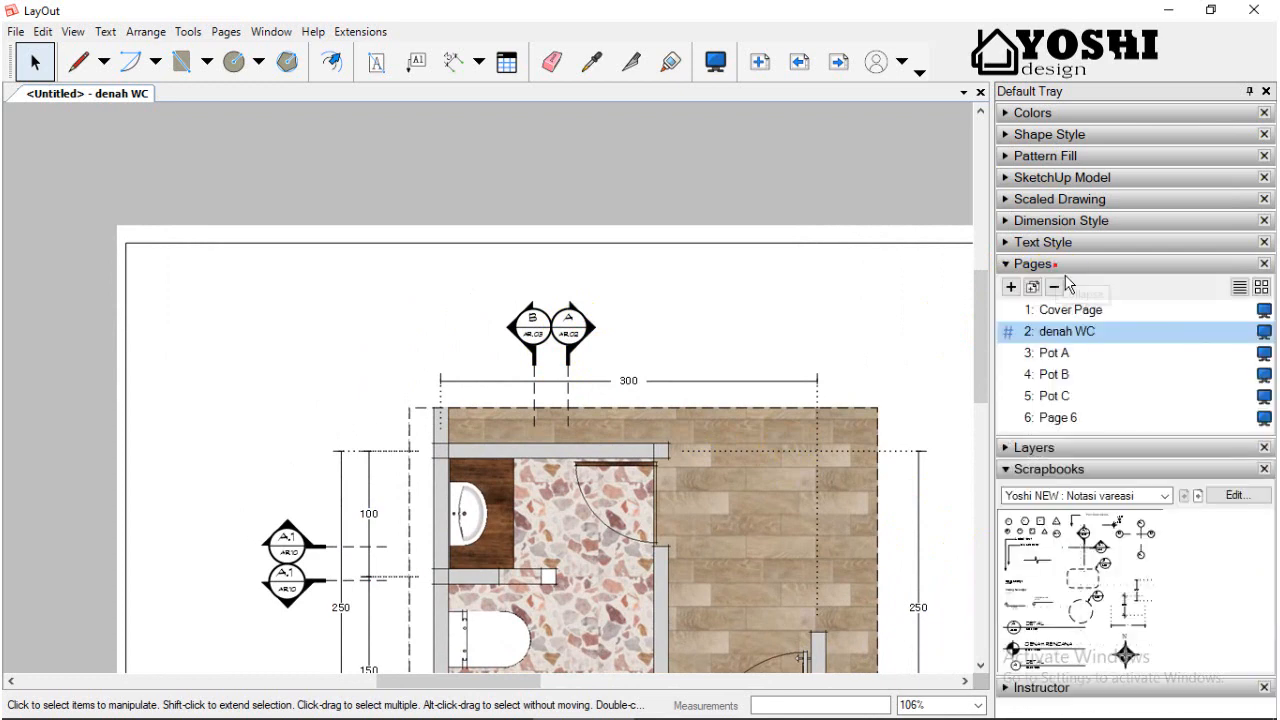
left_click(1075, 354)
scroll(508, 309, "down", 3)
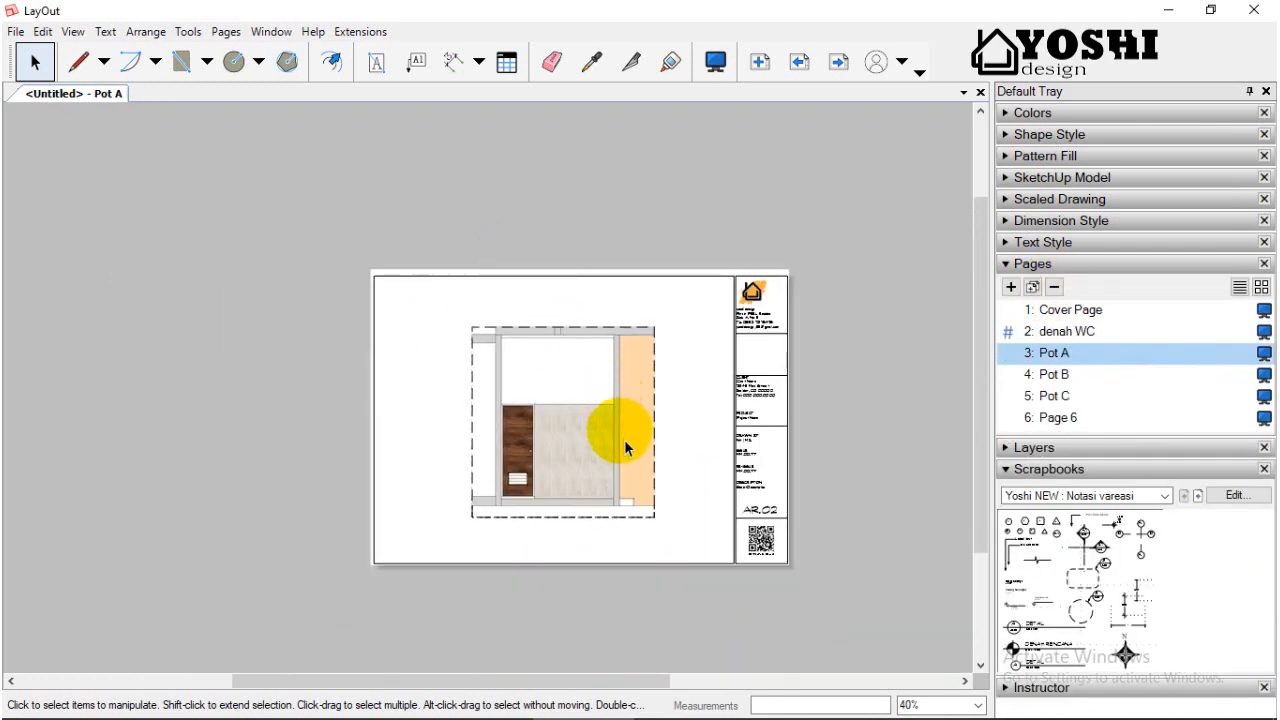
scroll(623, 429, "up", 1)
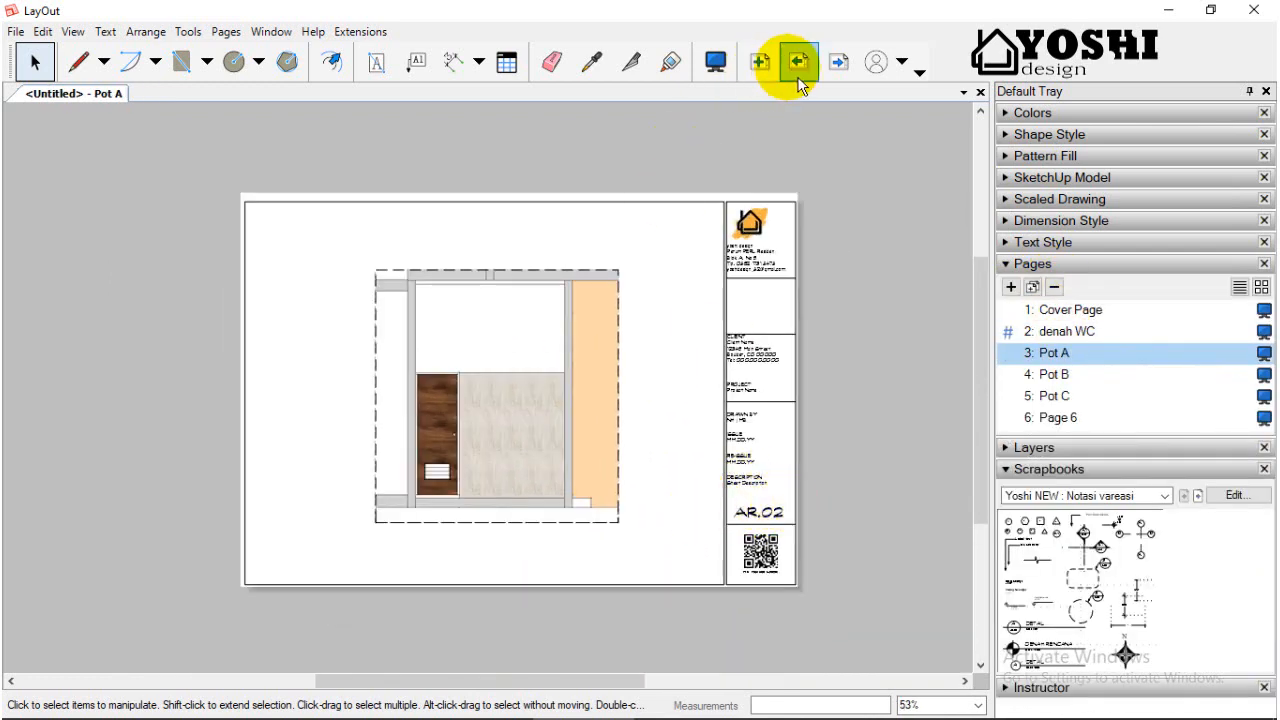
left_click(838, 62)
left_click(1095, 178)
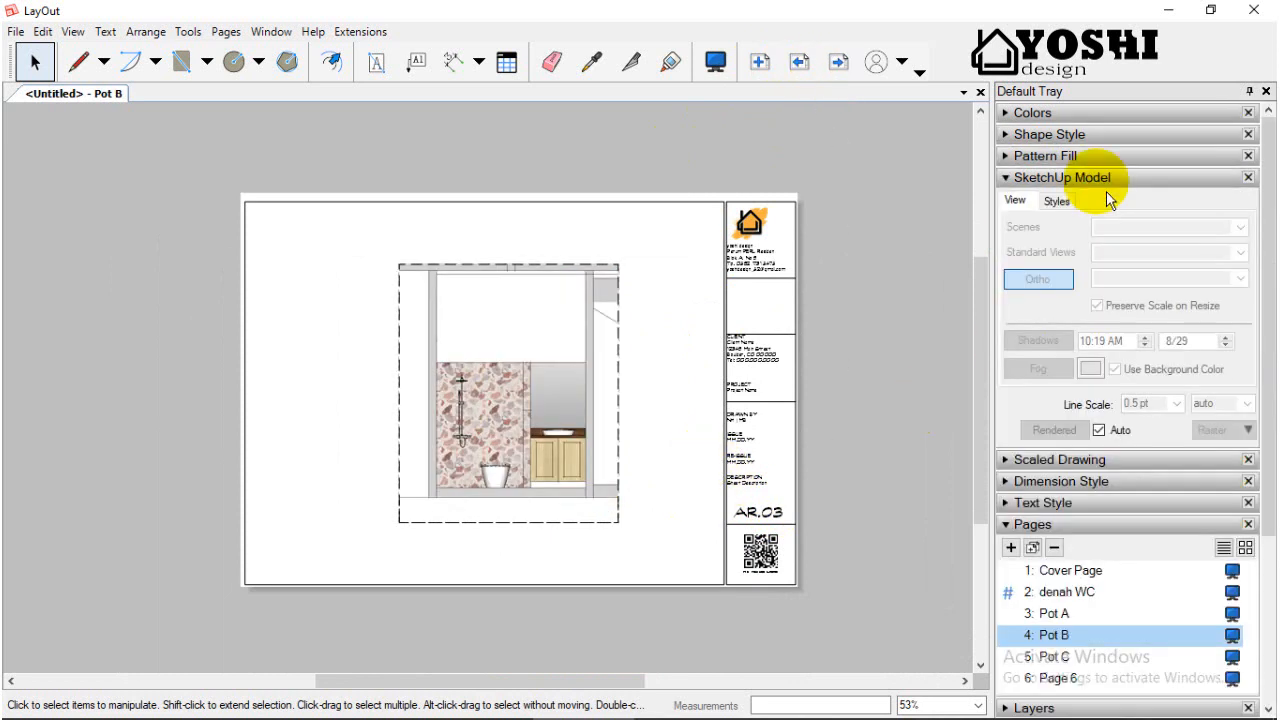
left_click(570, 366)
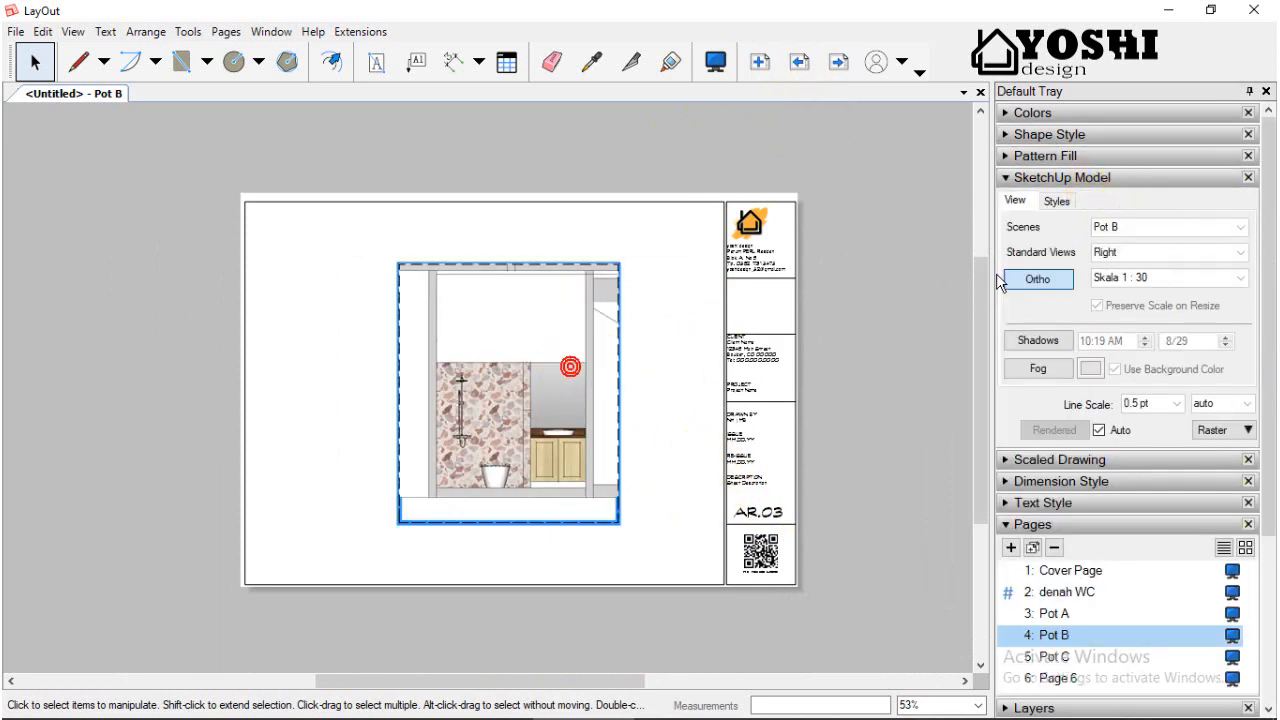
- Compare the A and B section markers above the denah WC plan with the Pot B page's sheet number and scene name
left_click(1137, 230)
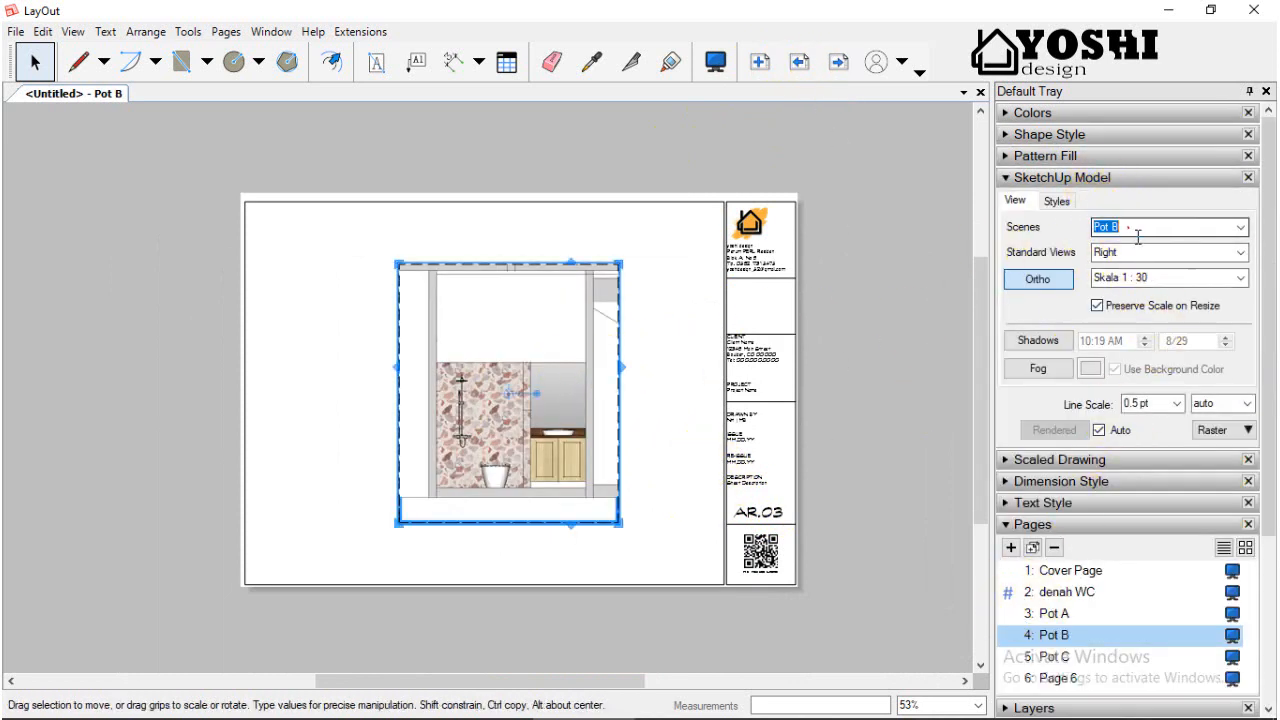
left_click(790, 515)
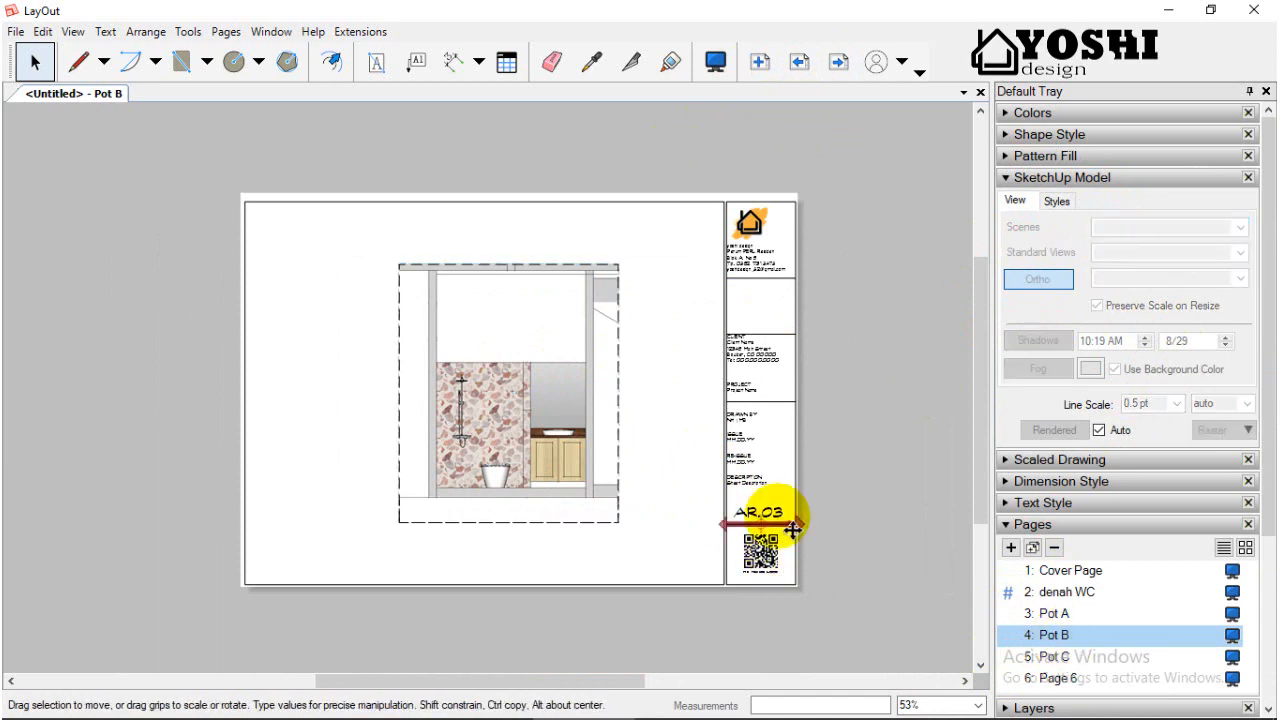
left_click(800, 62)
left_click(800, 62)
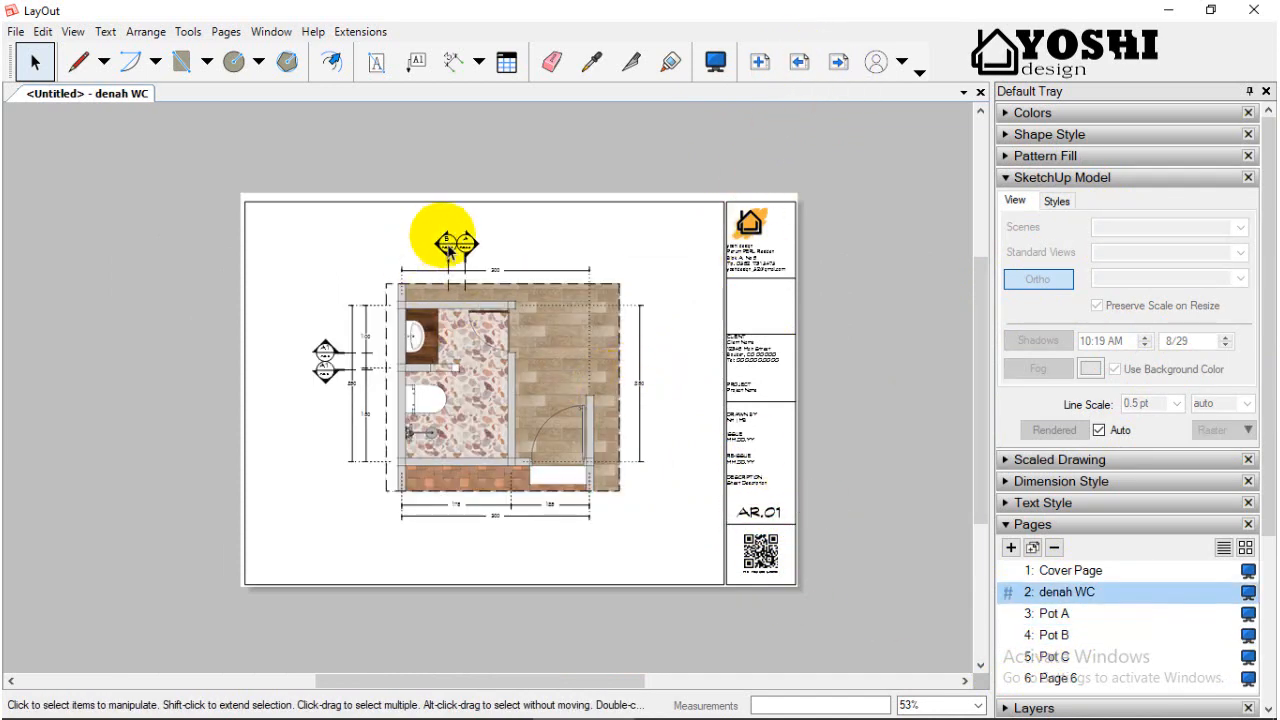
scroll(446, 242, "up", 5)
left_click(448, 246)
left_click(643, 130)
scroll(473, 421, "down", 1)
scroll(473, 427, "down", 2)
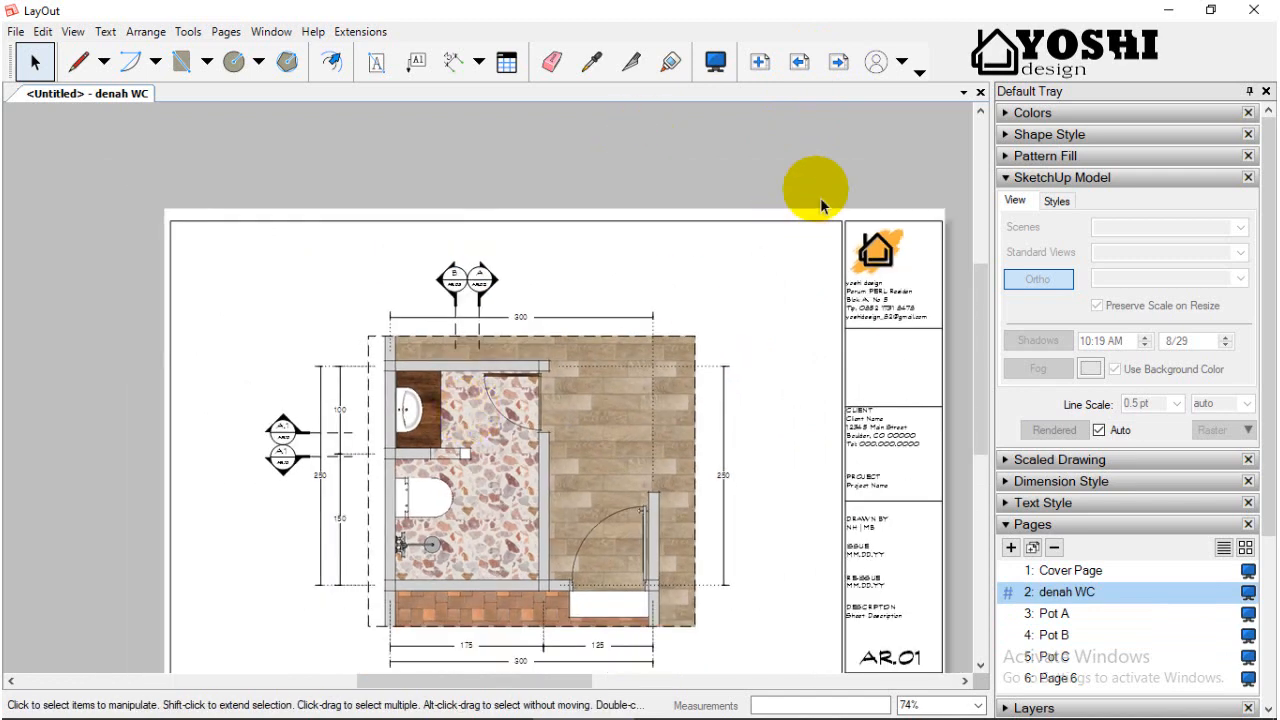
left_click(838, 62)
left_click(838, 62)
left_click(800, 62)
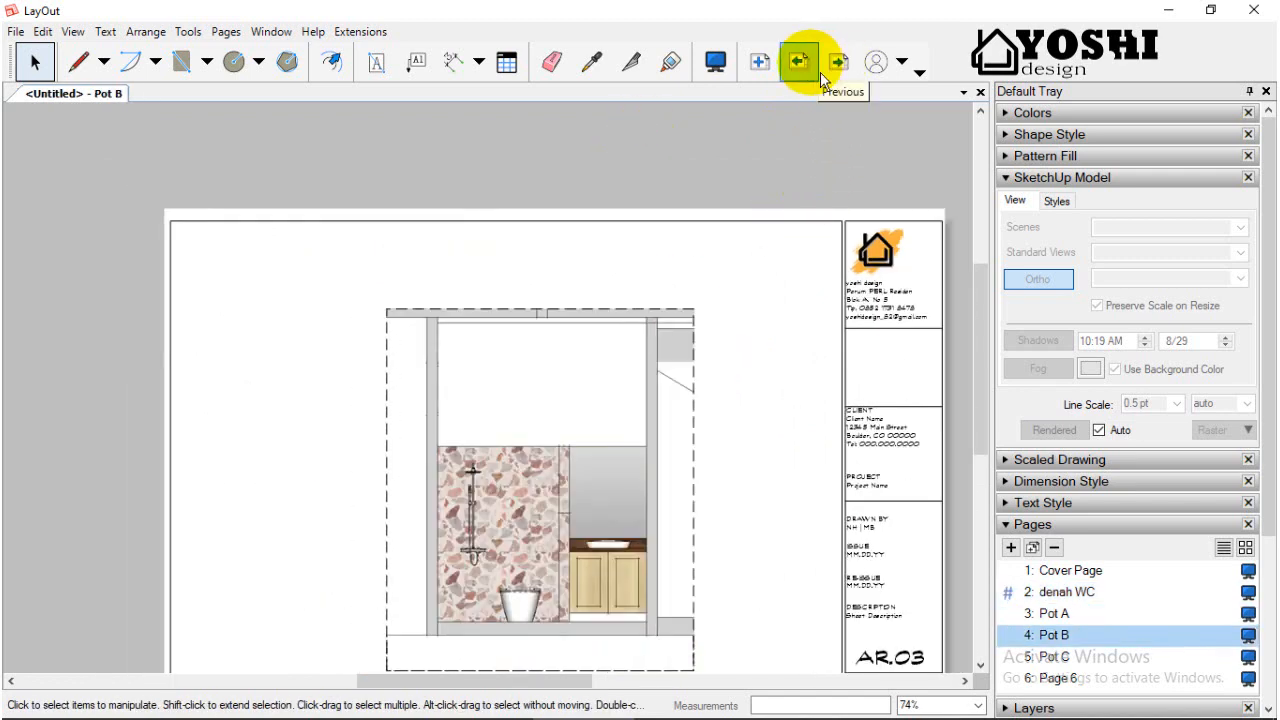
left_click(800, 62)
left_click(440, 306)
scroll(470, 312, "up", 2)
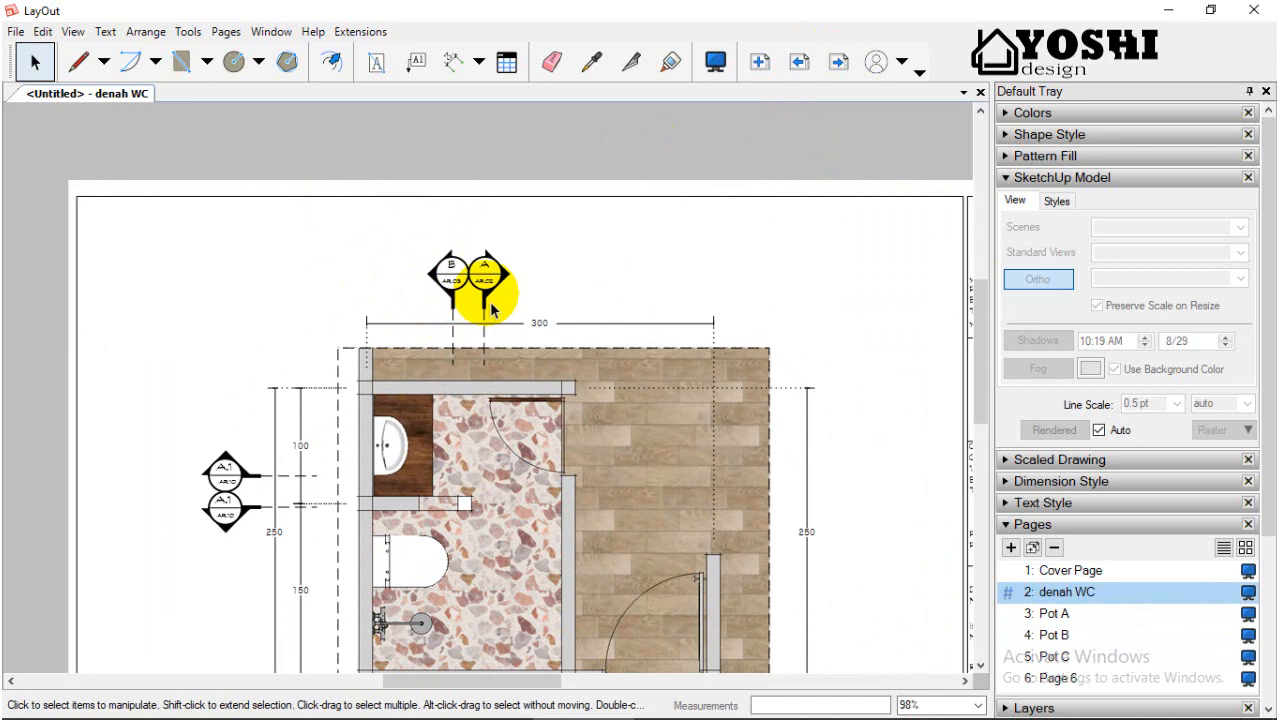
left_click(491, 311)
scroll(571, 163, "down", 2)
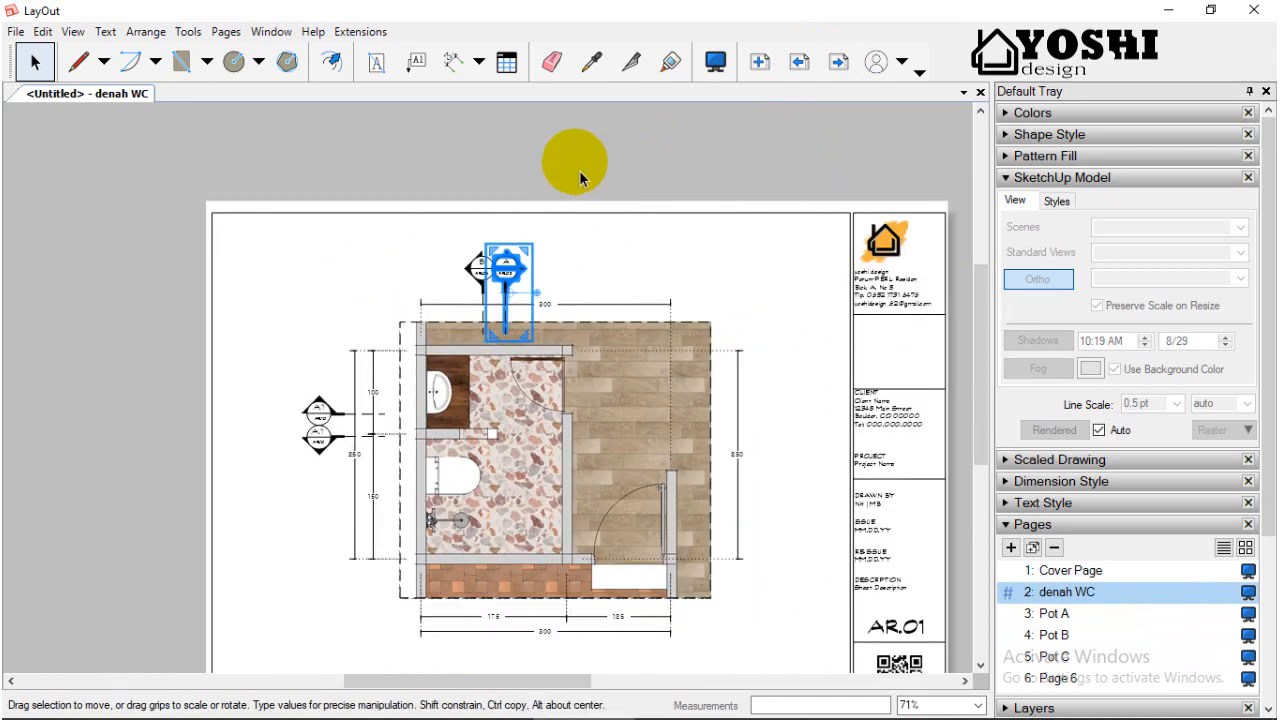
scroll(277, 423, "up", 1)
- Examine the Pot C page's sheet number and its viewport's scene and standard view, and return to the denah WC page
left_click(338, 421)
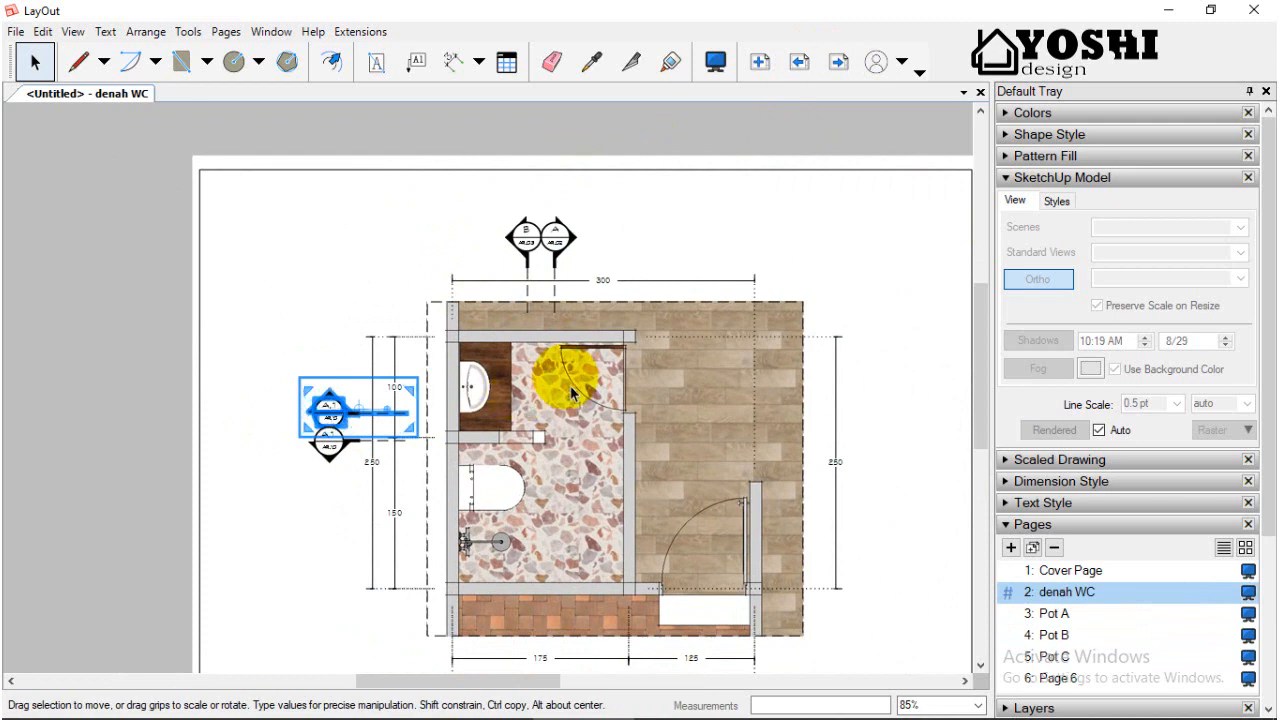
left_click(838, 62)
left_click(838, 62)
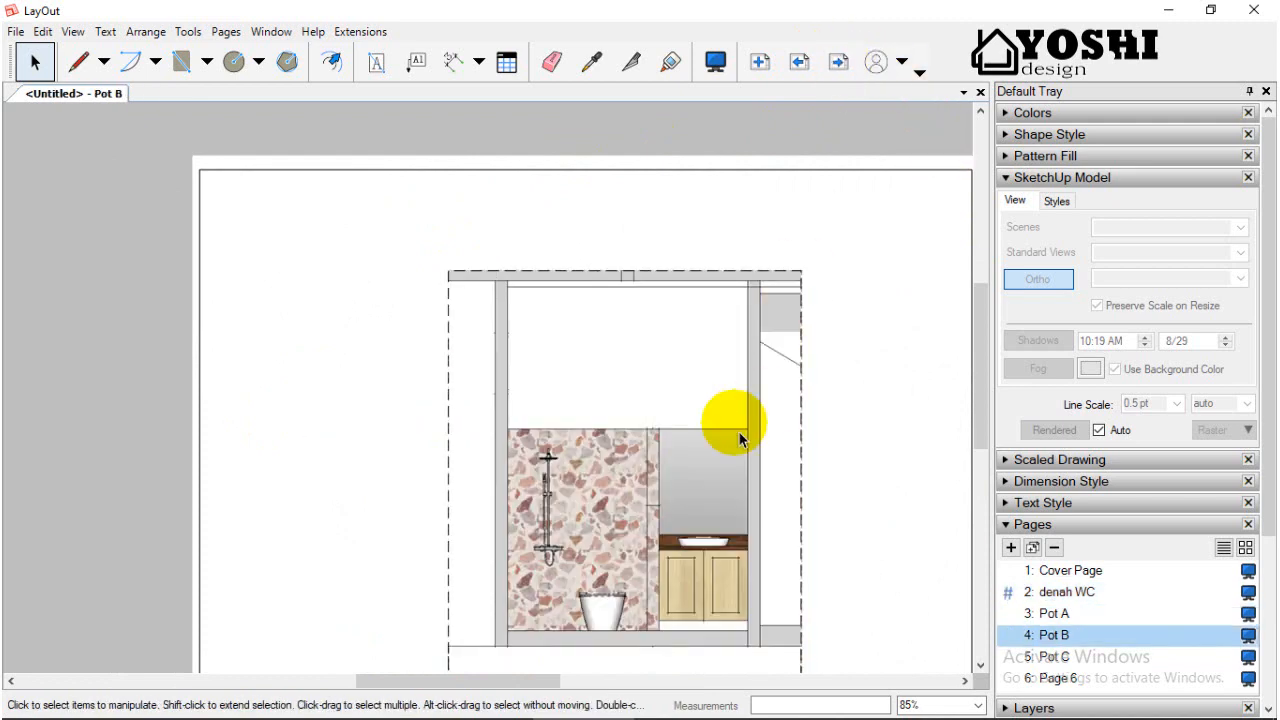
left_click(1056, 655)
scroll(505, 335, "down", 2)
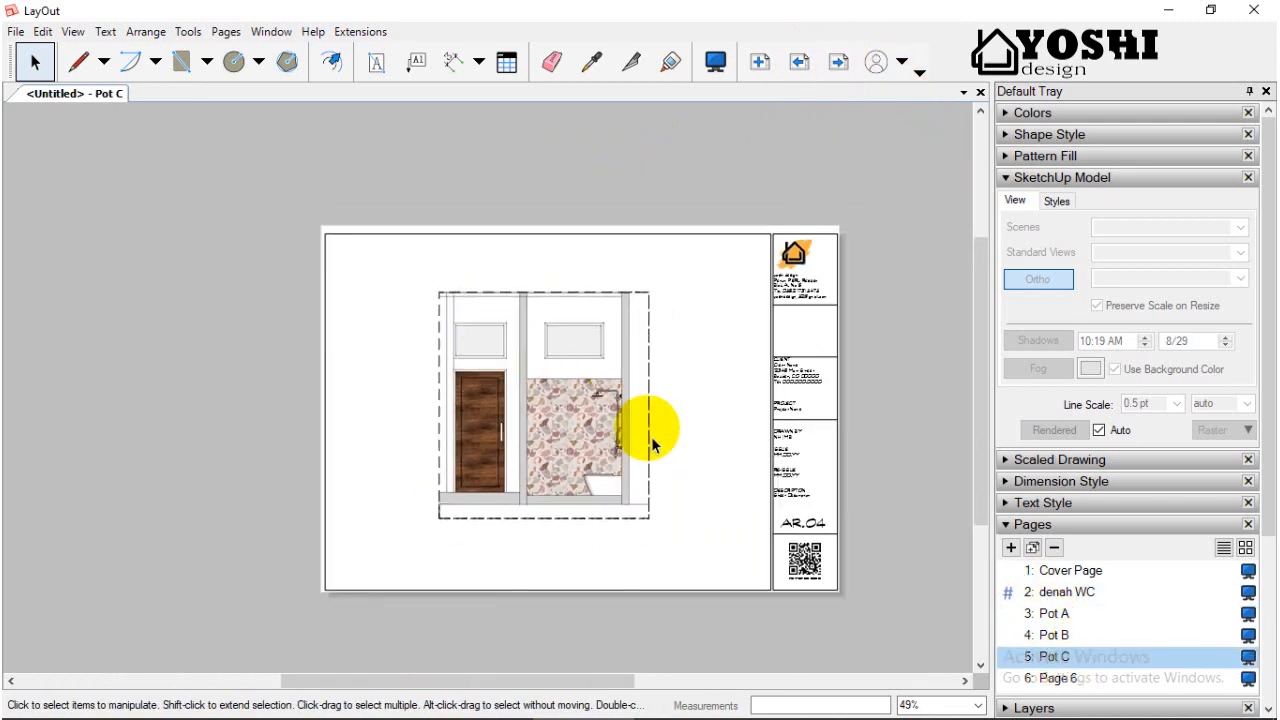
left_click(630, 385)
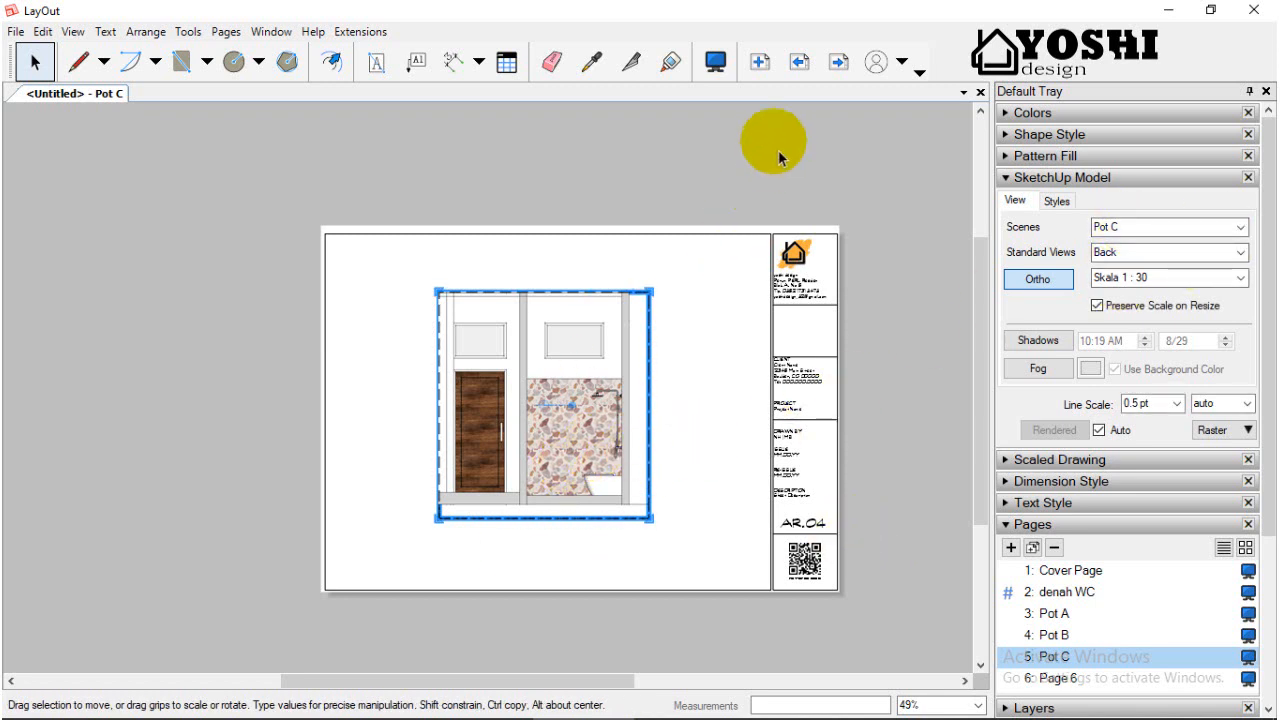
left_click(806, 83)
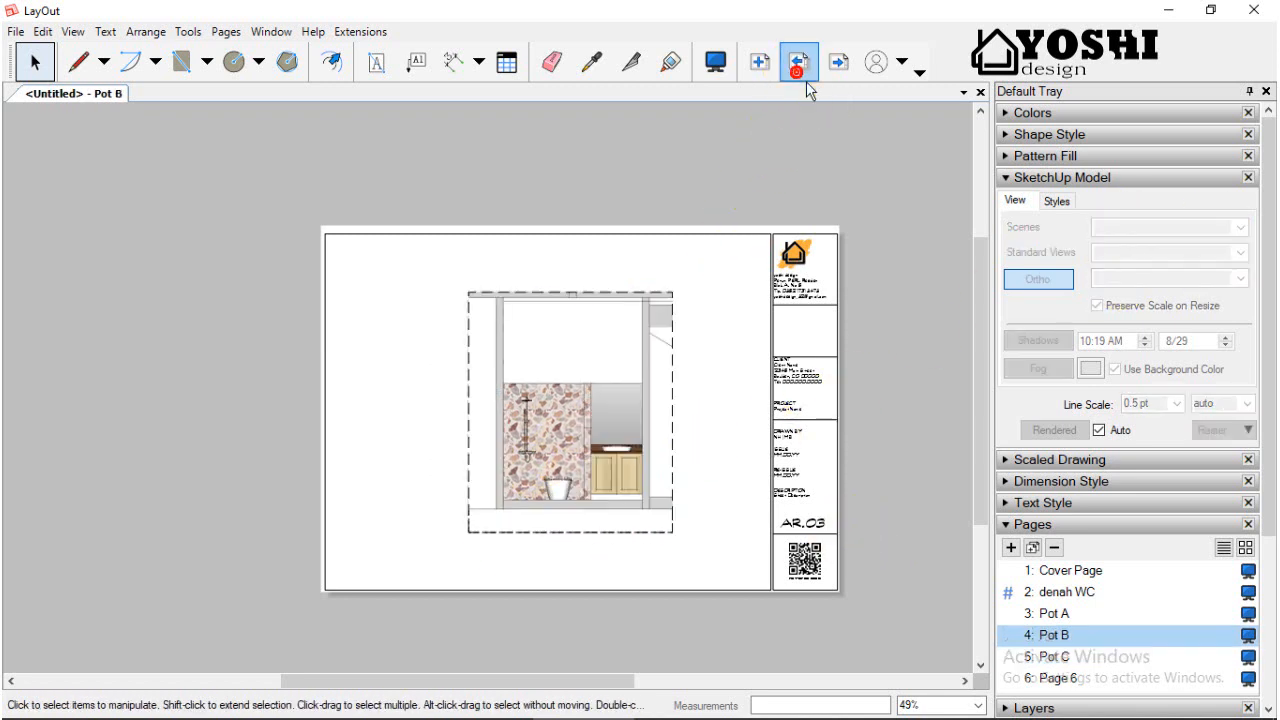
left_click(806, 83)
left_click(806, 83)
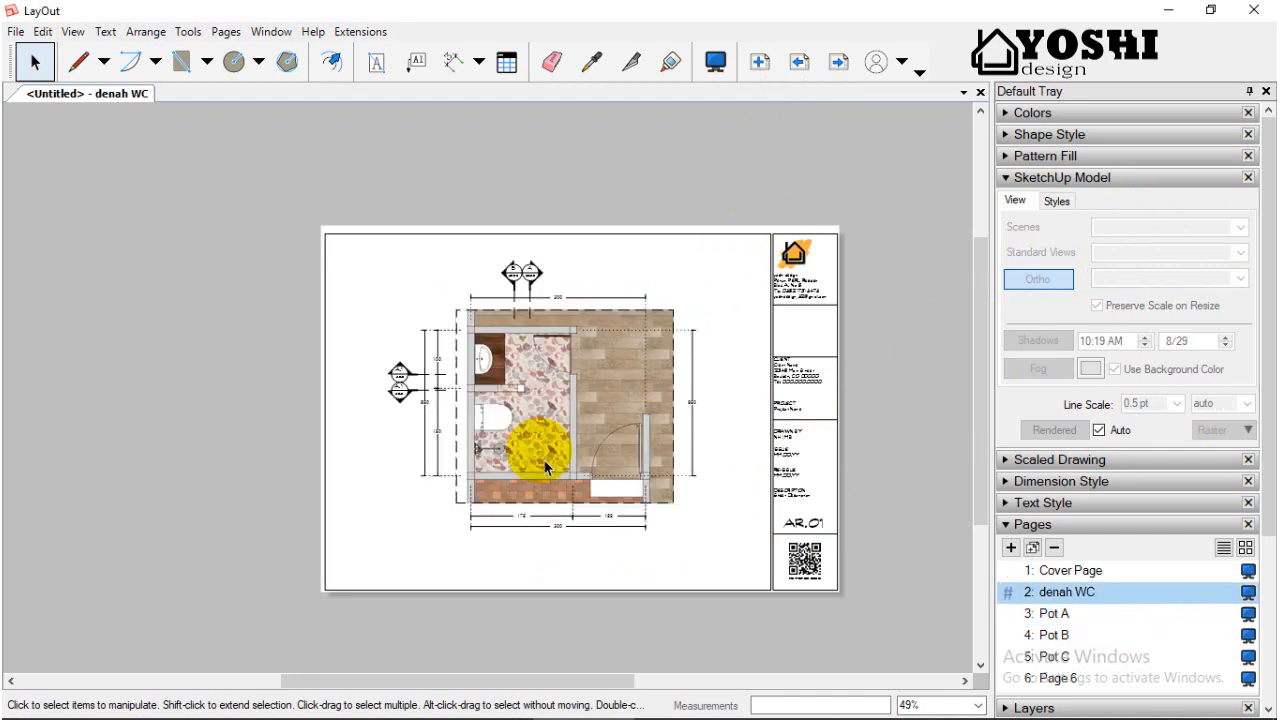
- Label the downward-facing section marker beside the plan C and set its sheet reference to AR.04
left_click(395, 383)
scroll(395, 385, "up", 5)
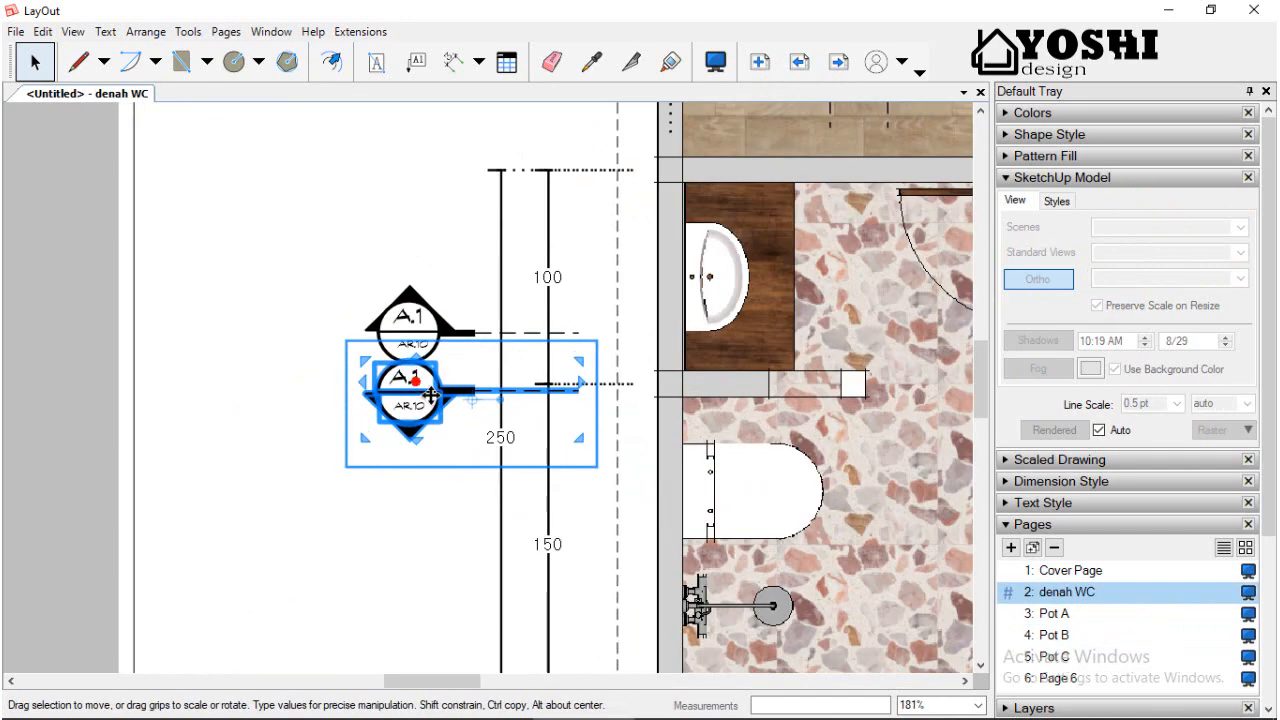
double_click(430, 395)
left_click(430, 383)
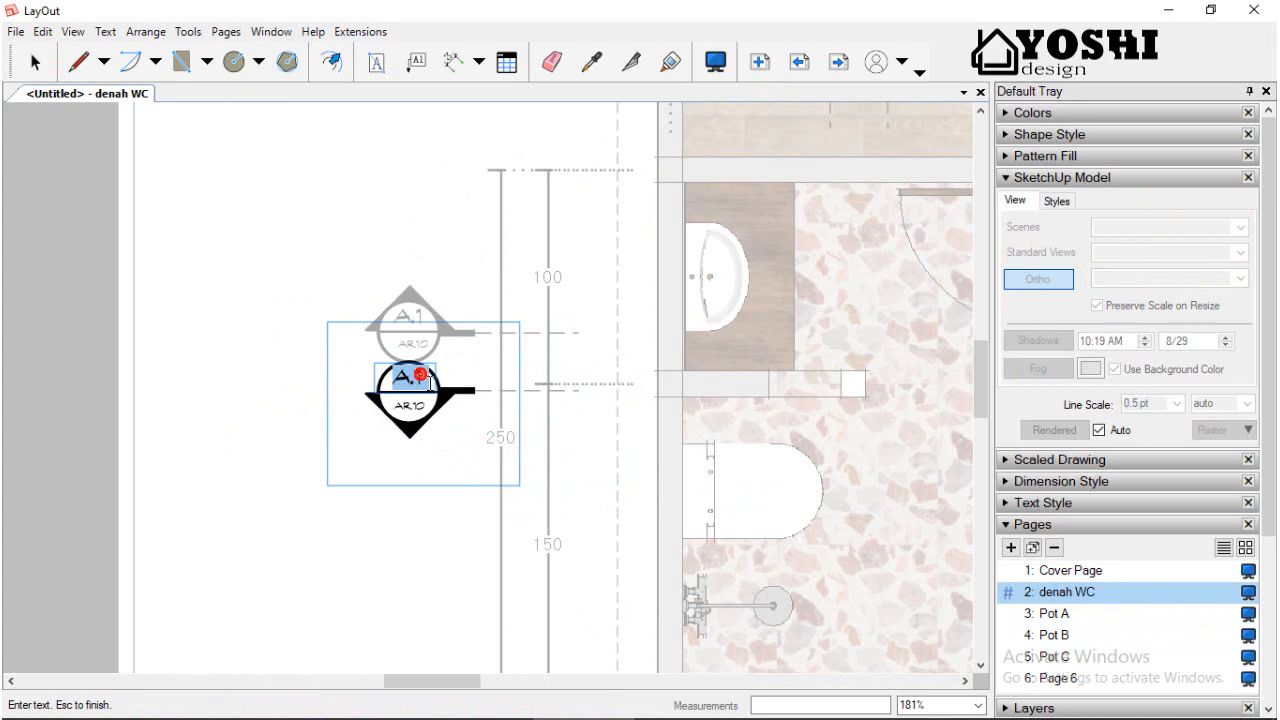
left_click(431, 415)
double_click(433, 415)
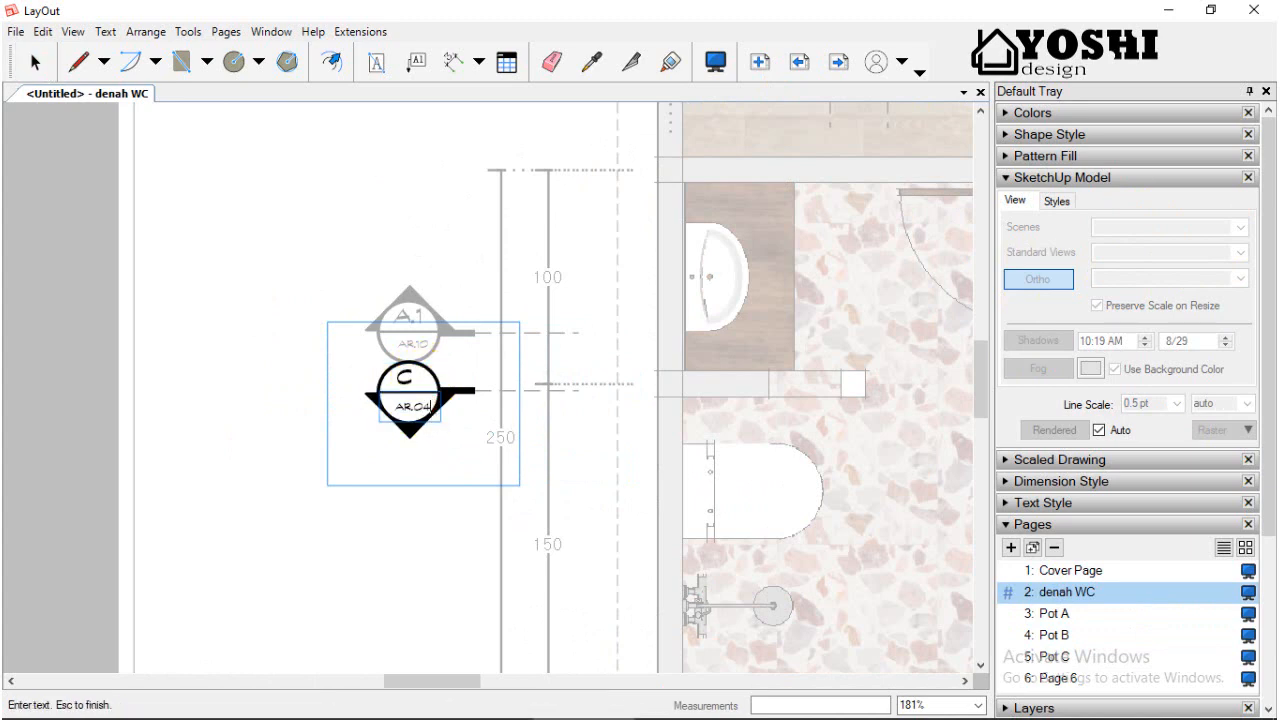
left_click(298, 412)
- Label the upward-facing section marker beside the plan D and set its sheet reference to AR.05
left_click(456, 280)
scroll(426, 284, "up", 2)
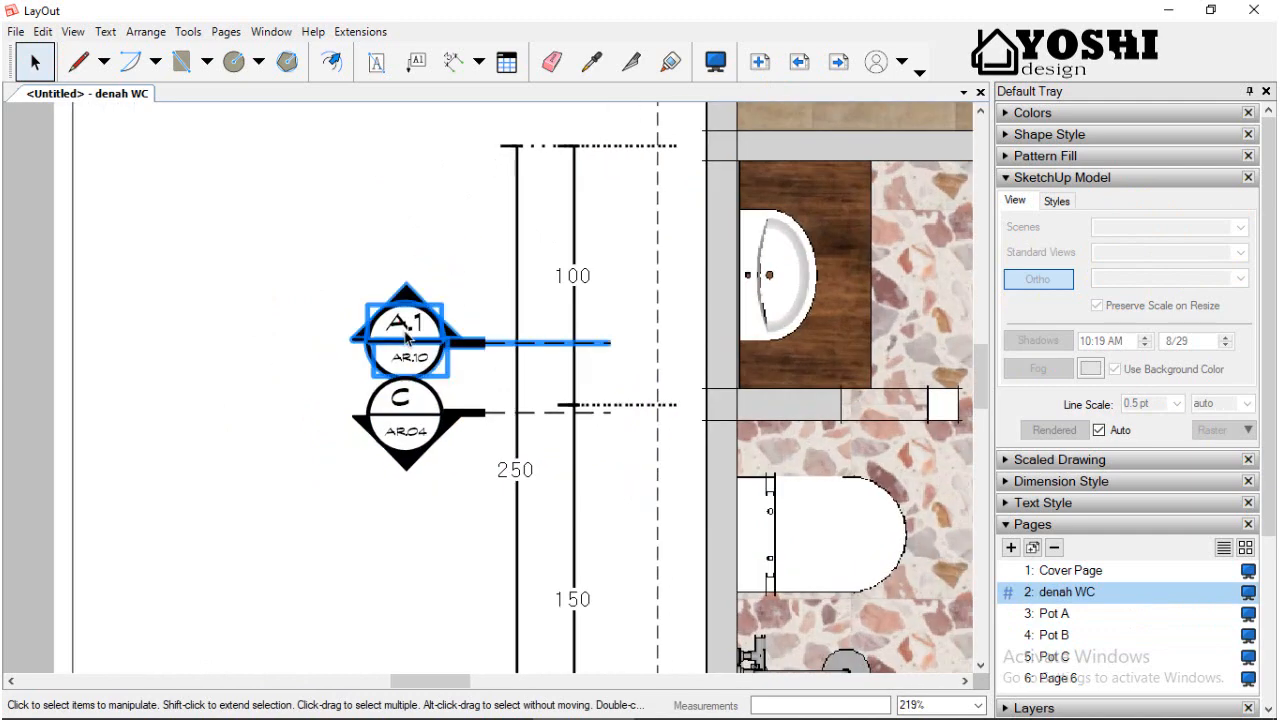
double_click(405, 338)
left_click(407, 330)
double_click(409, 330)
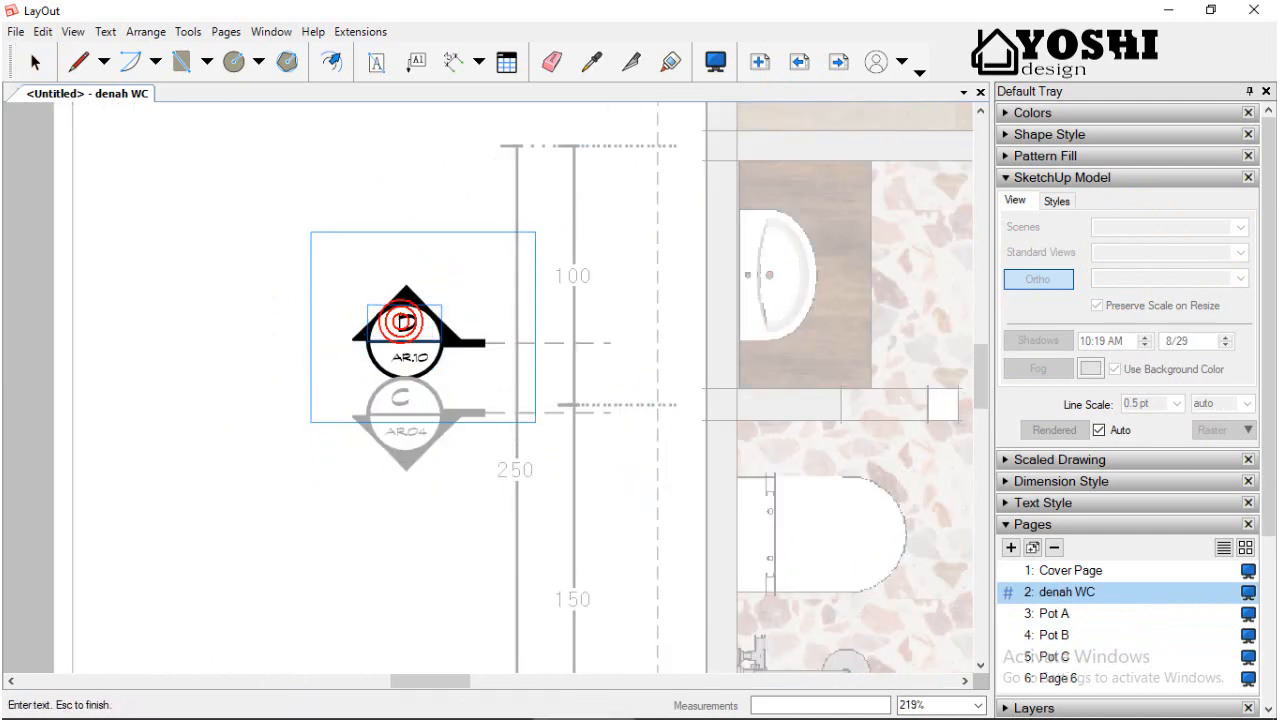
left_click(426, 360)
double_click(427, 360)
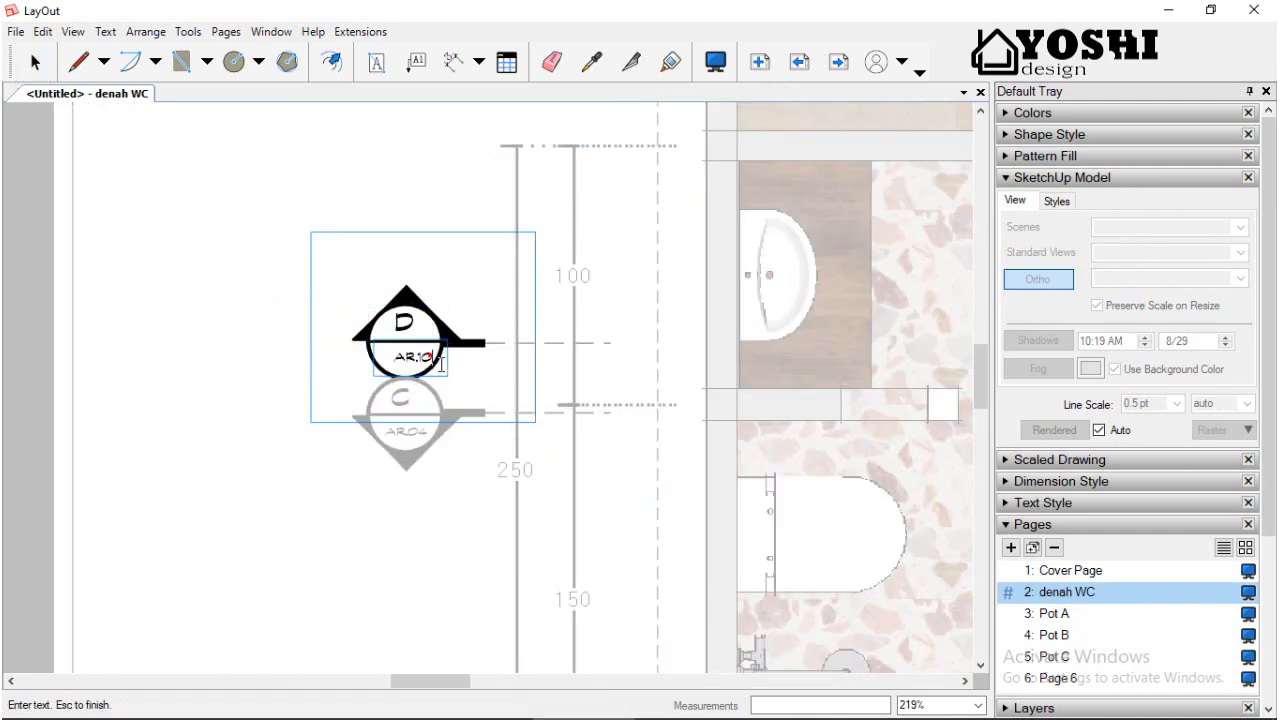
type("AR.05")
left_click(420, 350)
left_click(214, 365)
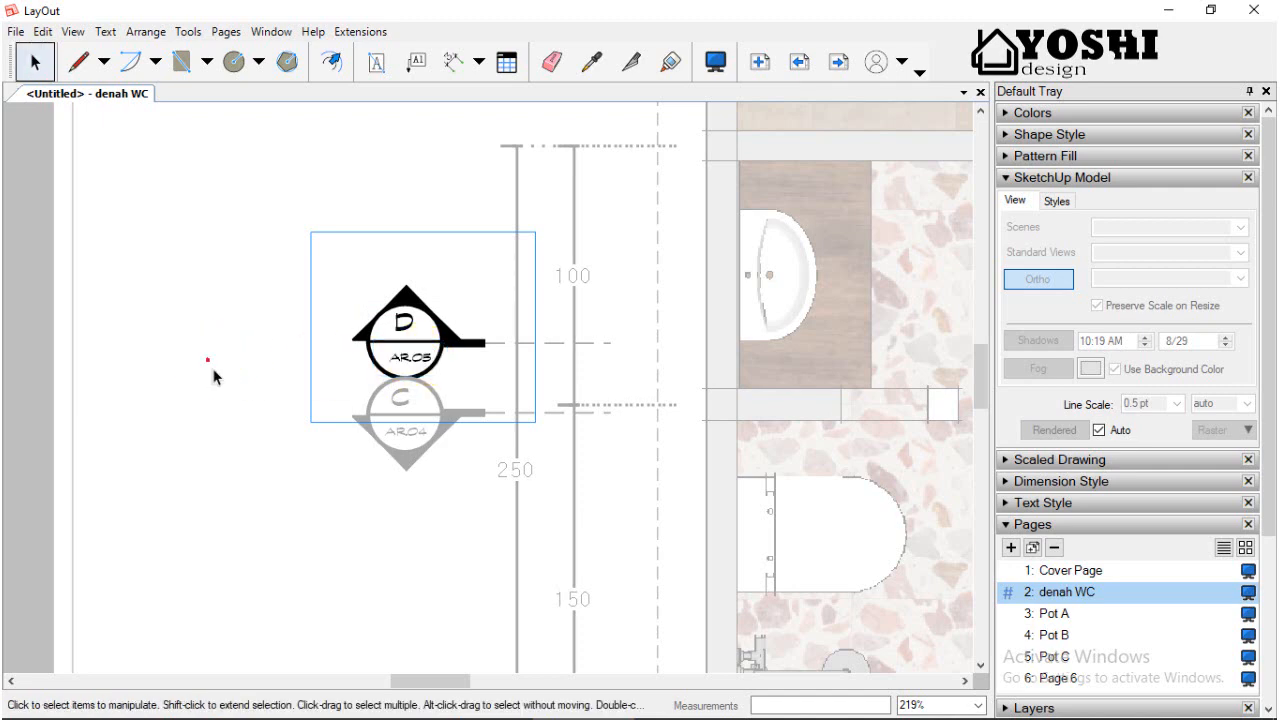
- Move the C section marker slightly down, away from the D marker, so its cutting line crosses the toilet area
scroll(214, 371, "up", 3)
left_click(459, 467)
scroll(462, 468, "down", 8)
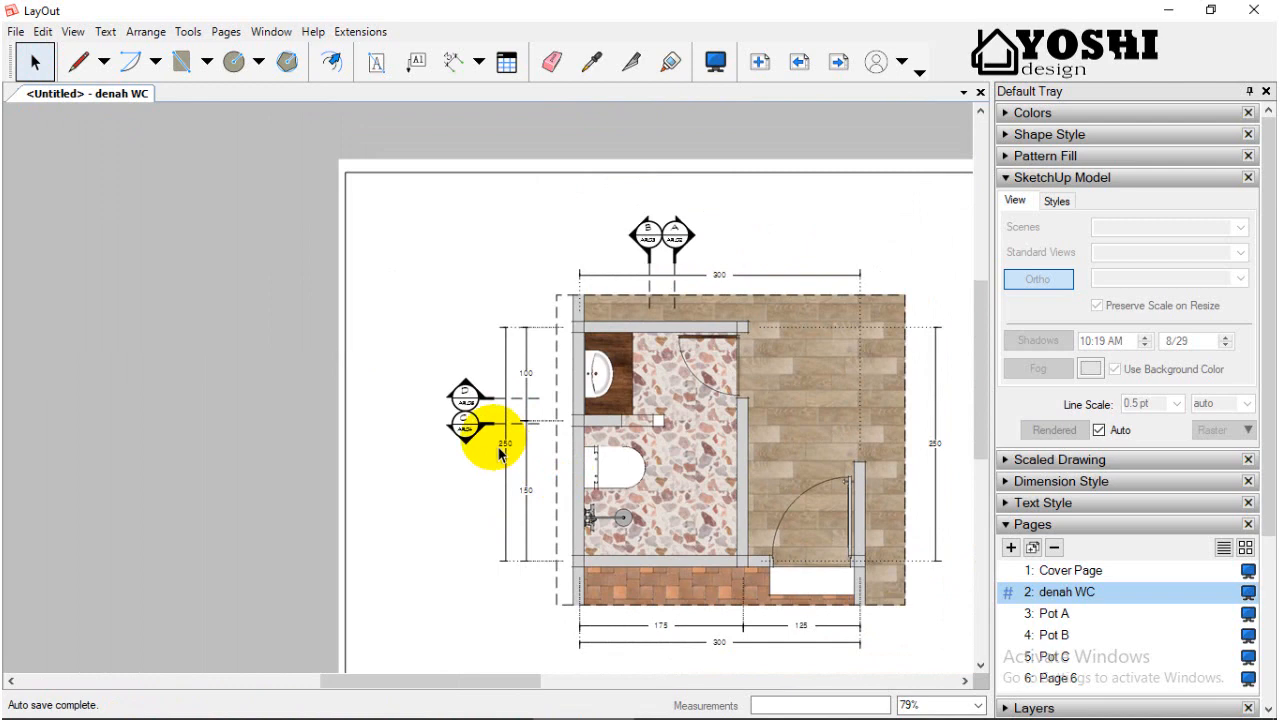
scroll(649, 443, "down", 2)
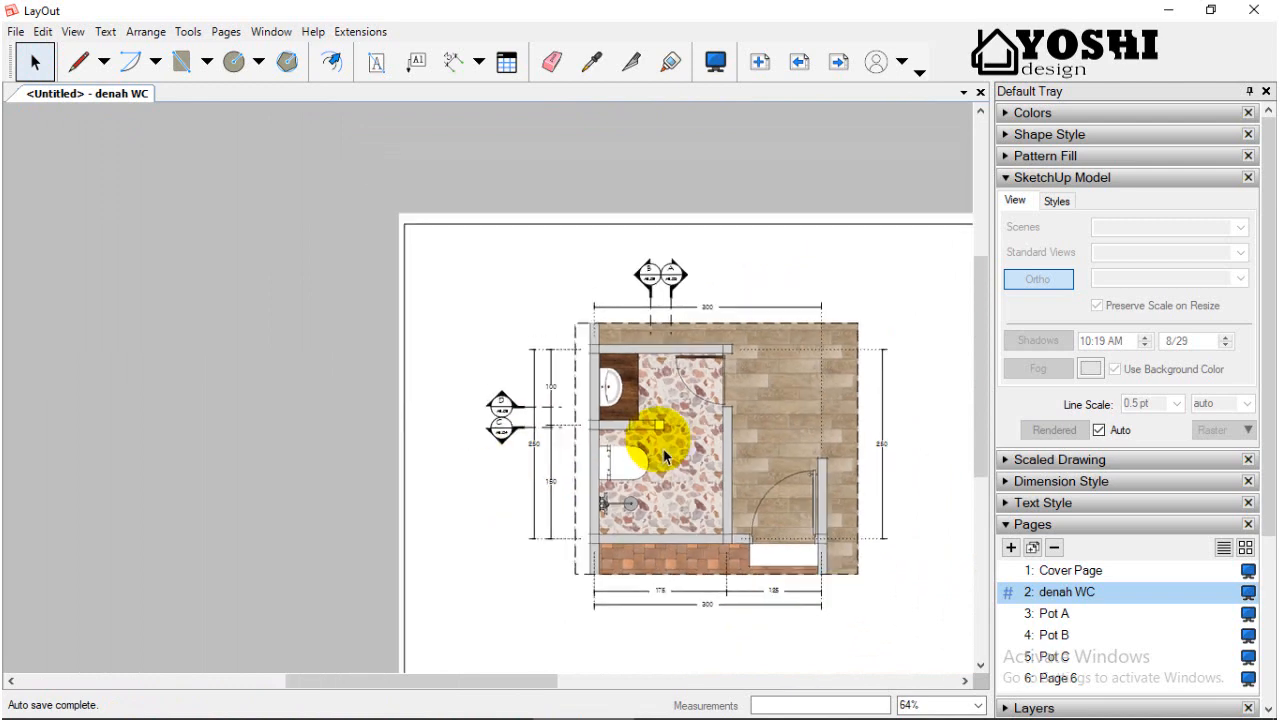
left_click(535, 440)
left_click_drag(536, 437, 536, 441)
left_click(283, 440)
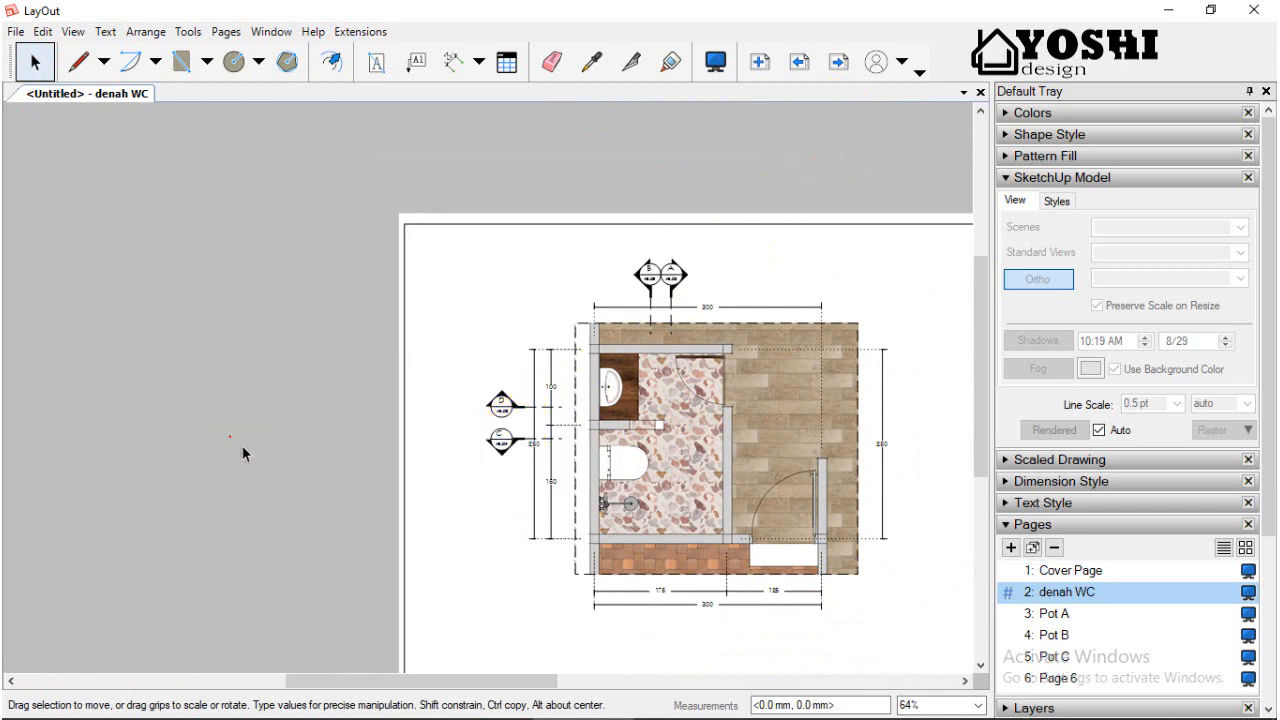
scroll(598, 450, "up", 5)
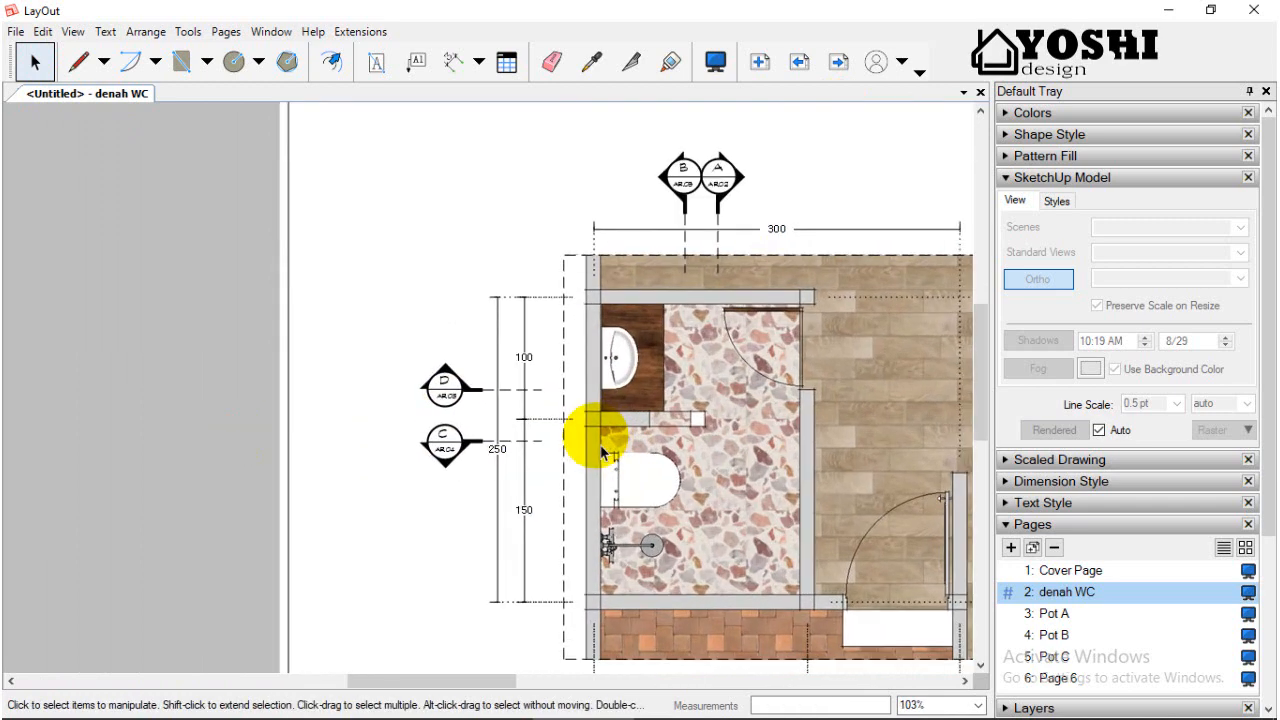
scroll(601, 452, "down", 3)
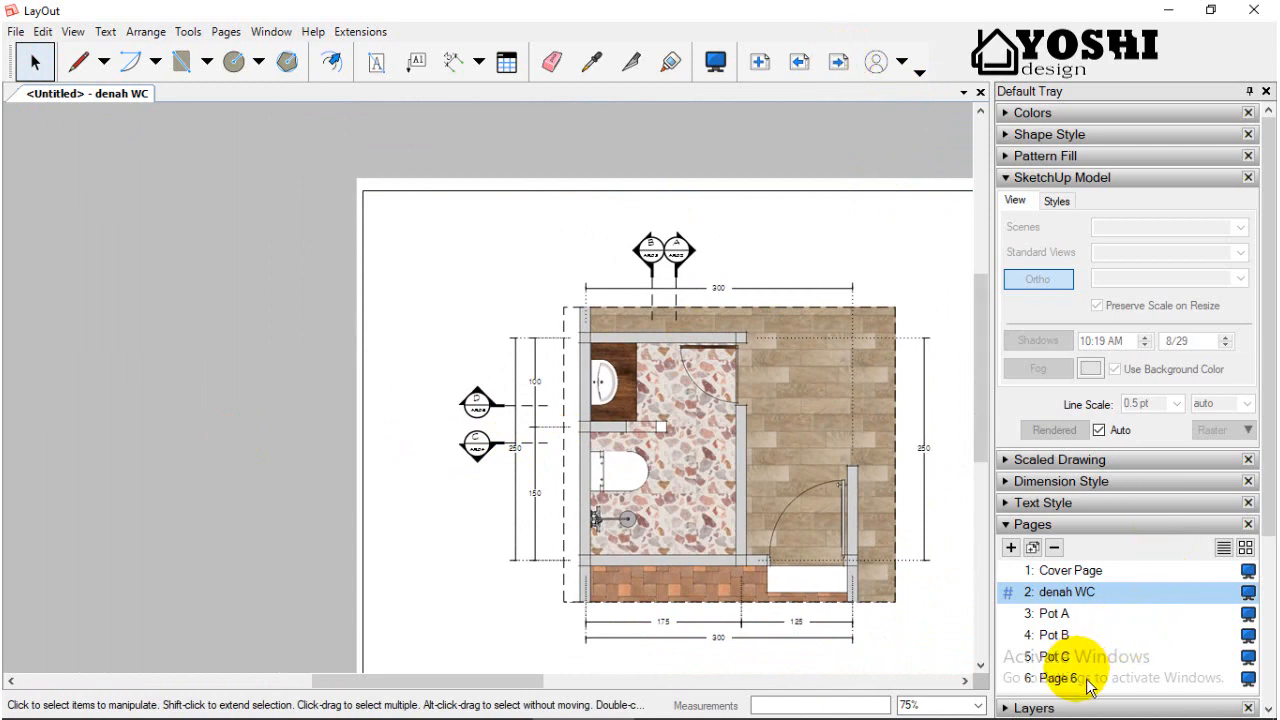
- Rename Page 6 as Pot D
scroll(1088, 686, "down", 3)
left_click(1072, 456)
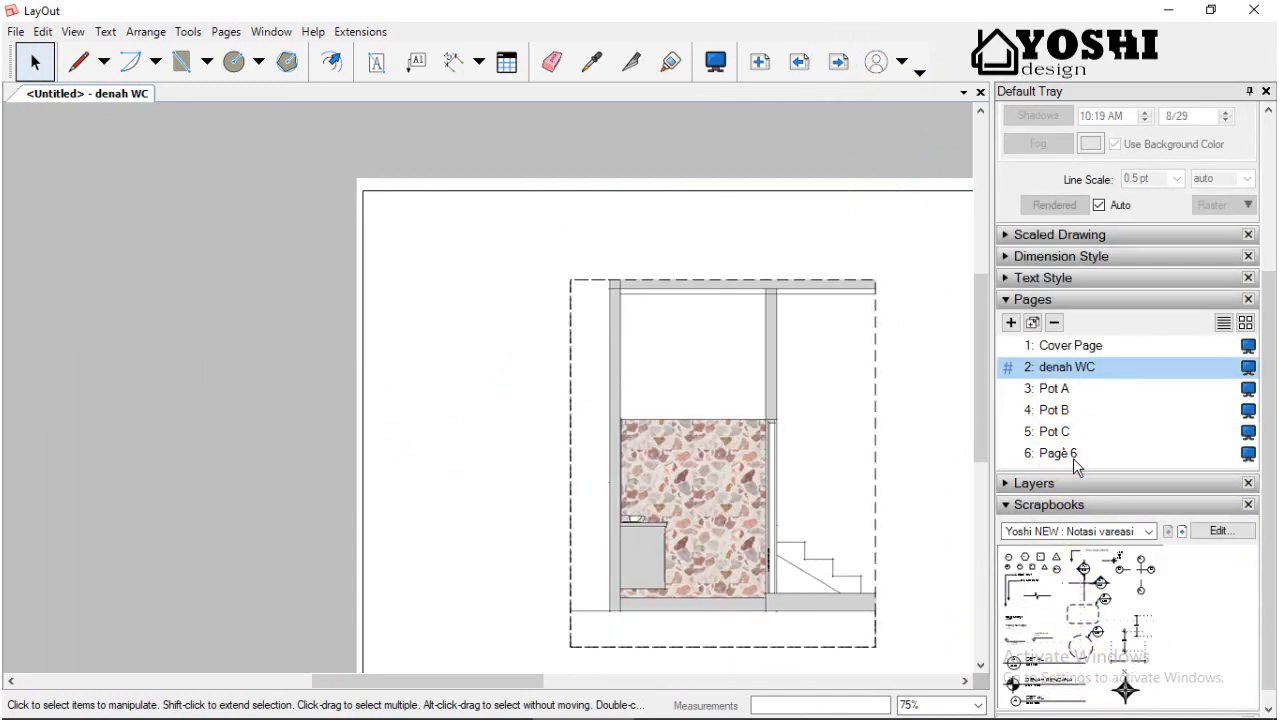
right_click(1062, 452)
left_click(1112, 460)
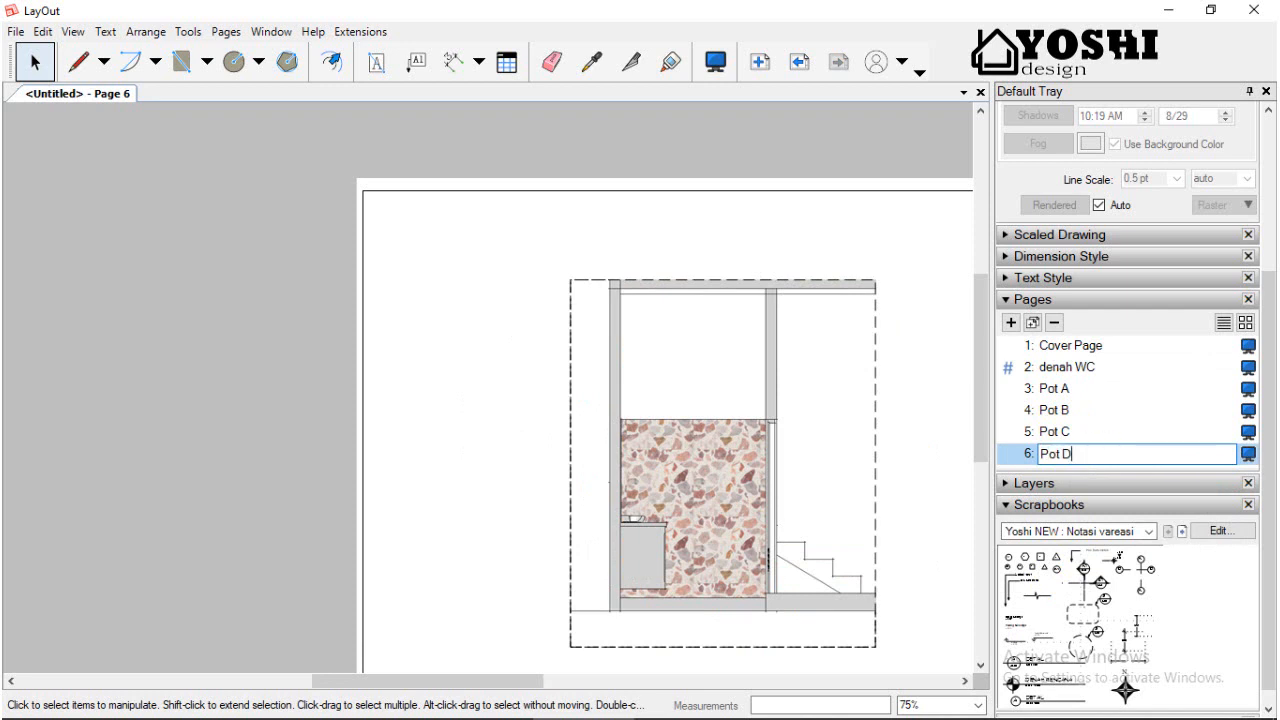
key("Return")
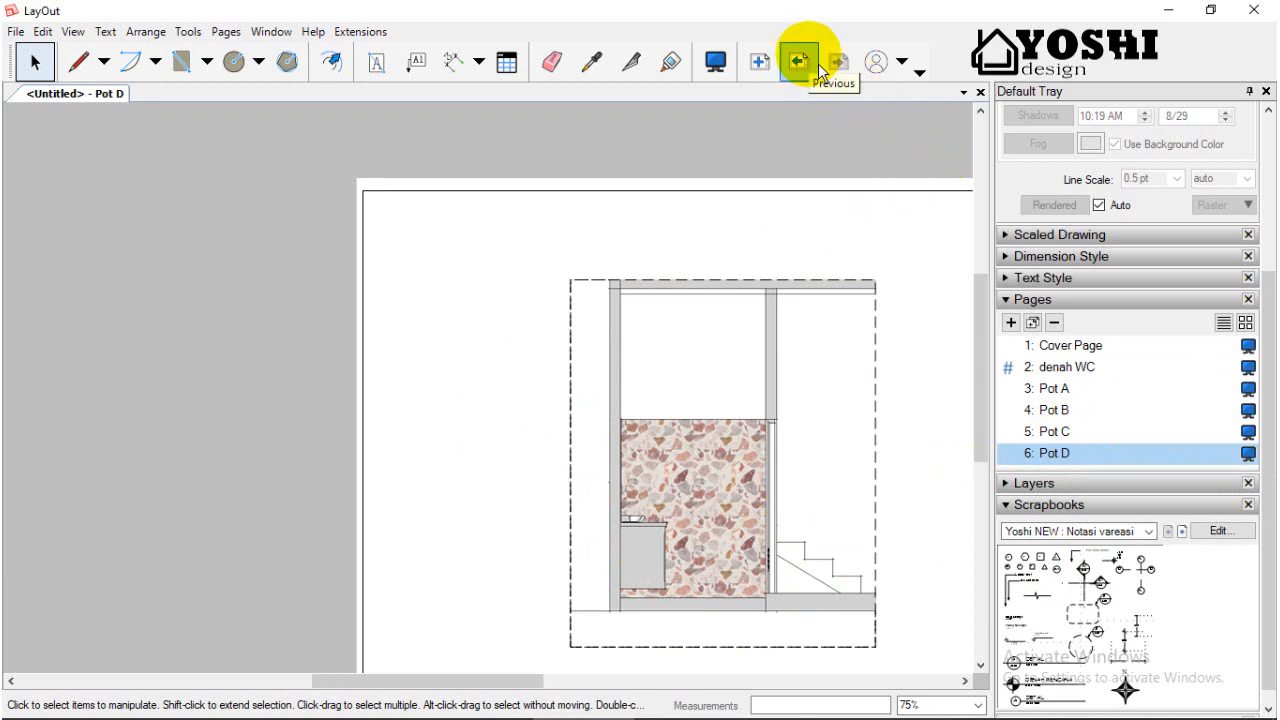
- Compare the D section marker on the denah WC page with the sheet number and section view on the Pot D page
left_click(1066, 370)
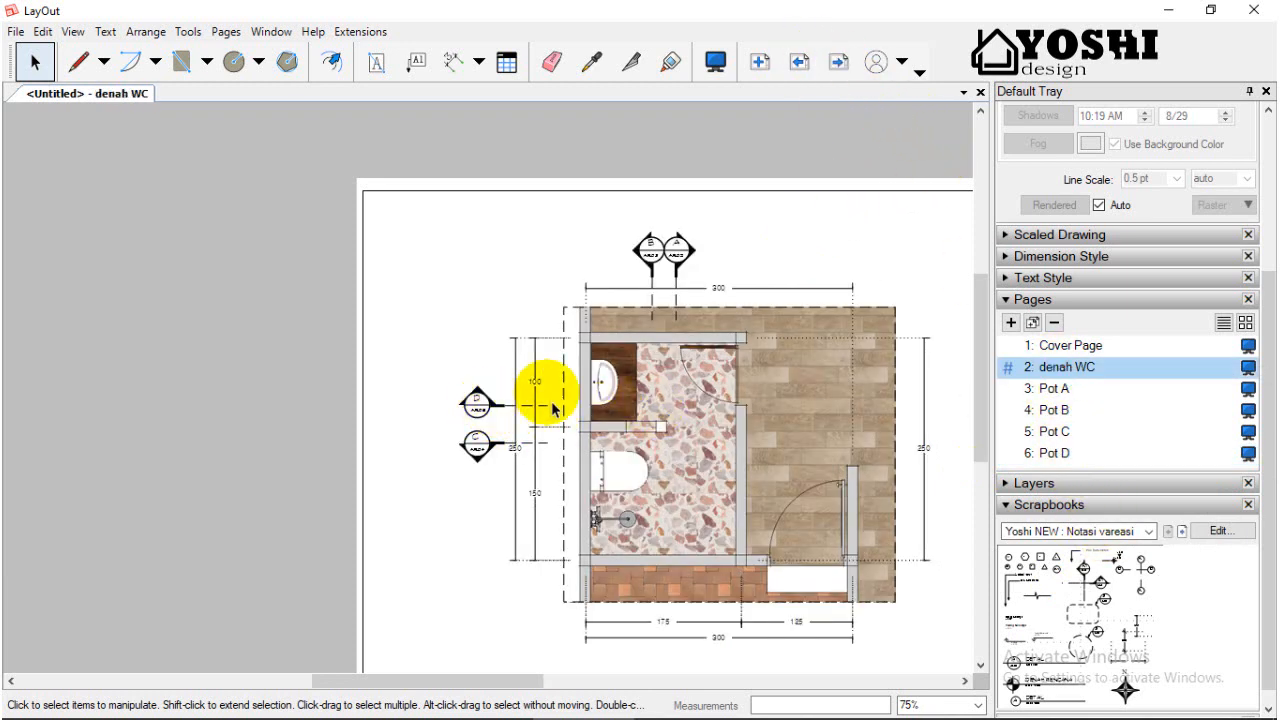
left_click(1062, 453)
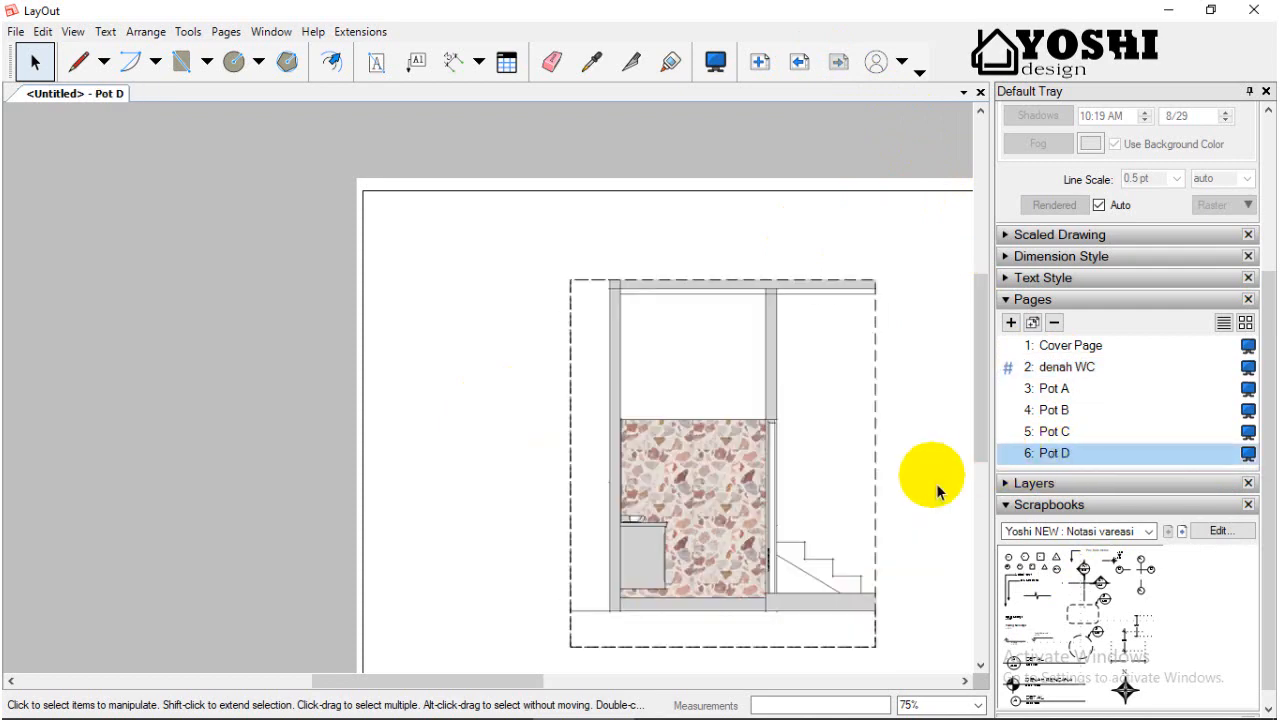
scroll(658, 470, "down", 3)
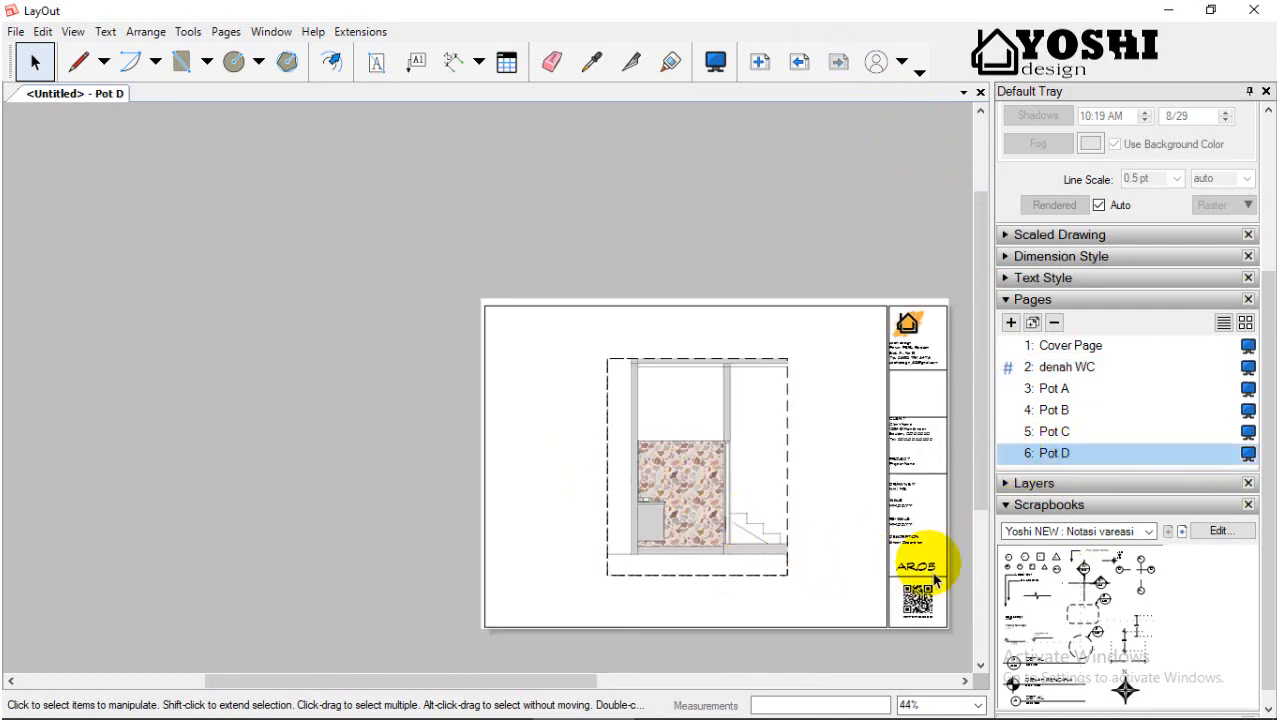
left_click(722, 457)
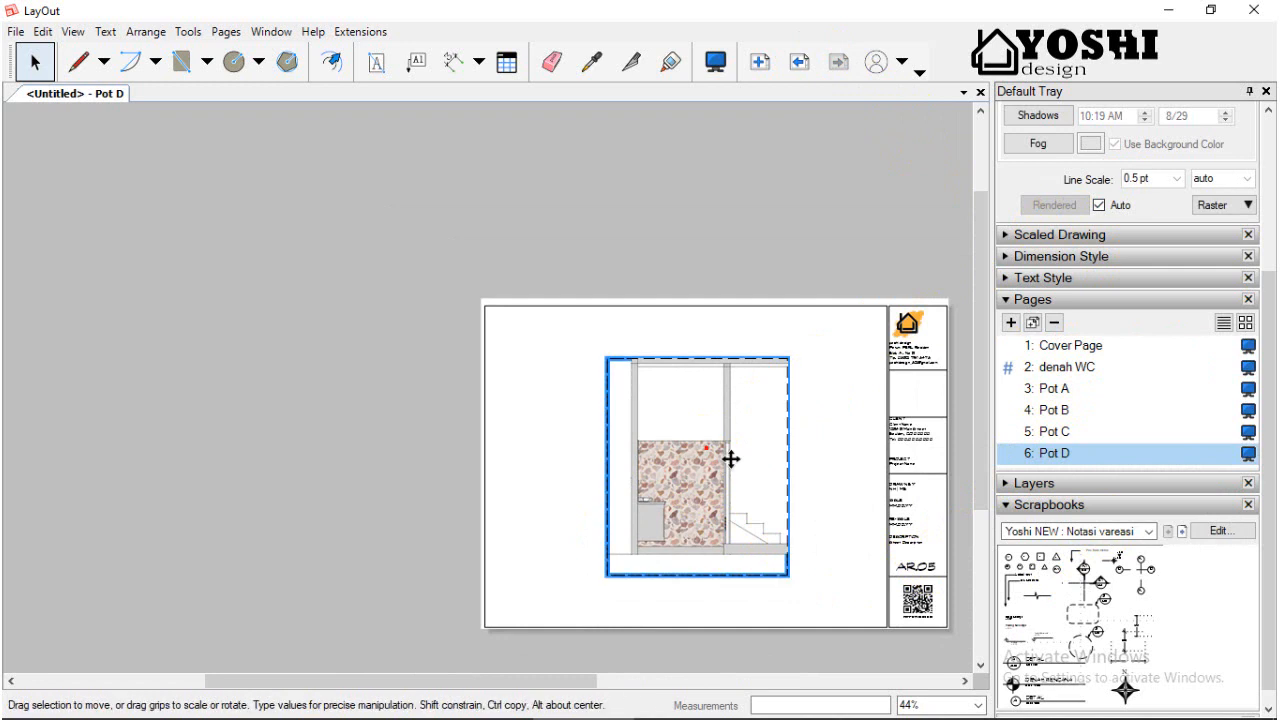
left_click(831, 254)
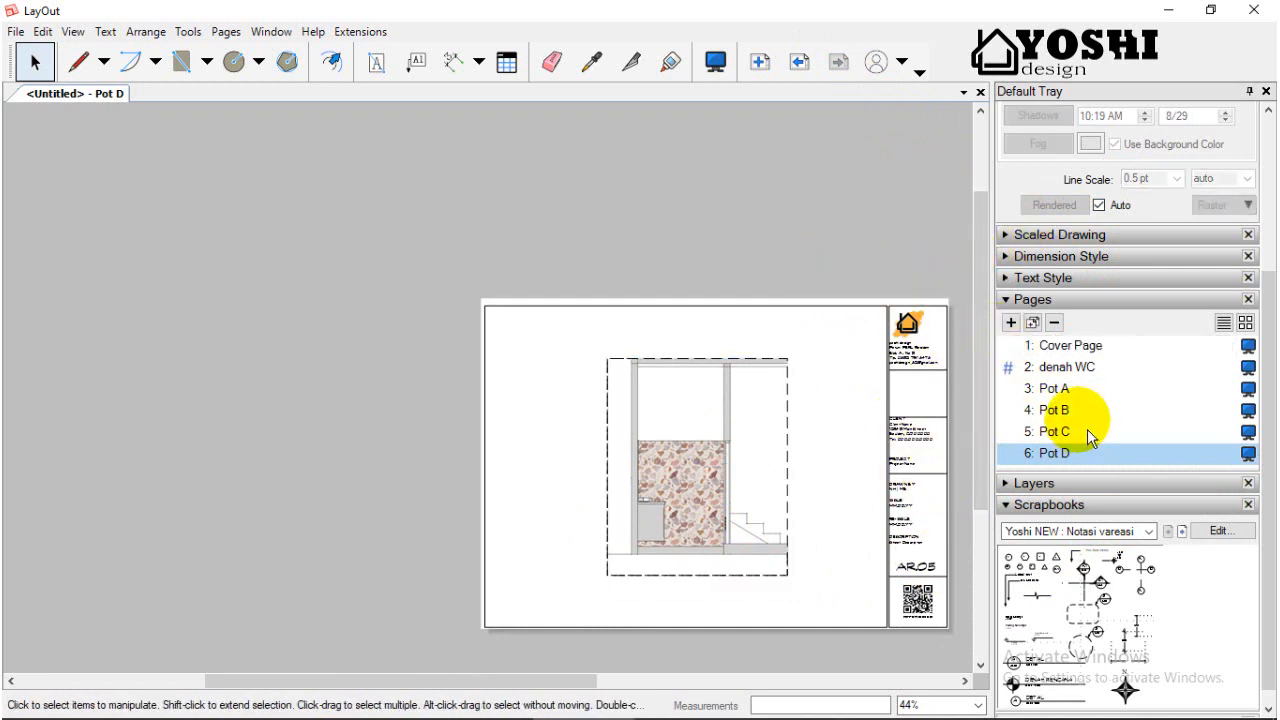
left_click(1068, 367)
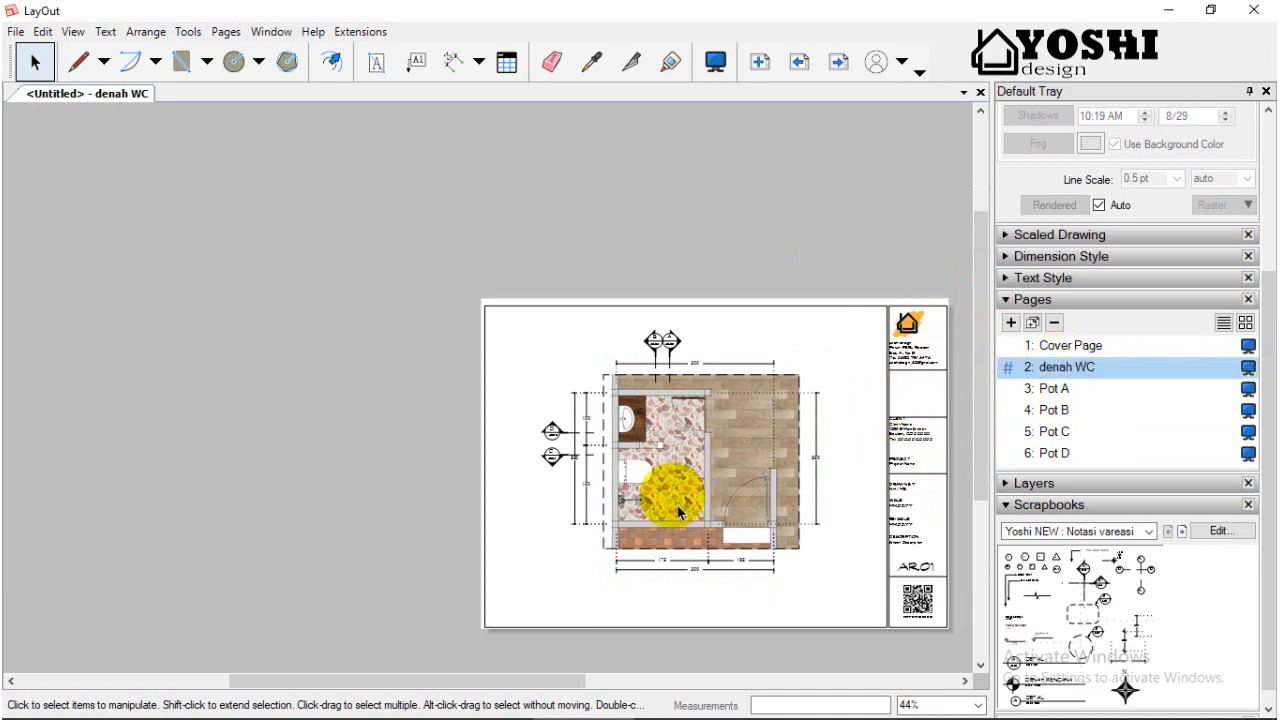
scroll(663, 484, "up", 2)
scroll(679, 513, "up", 2)
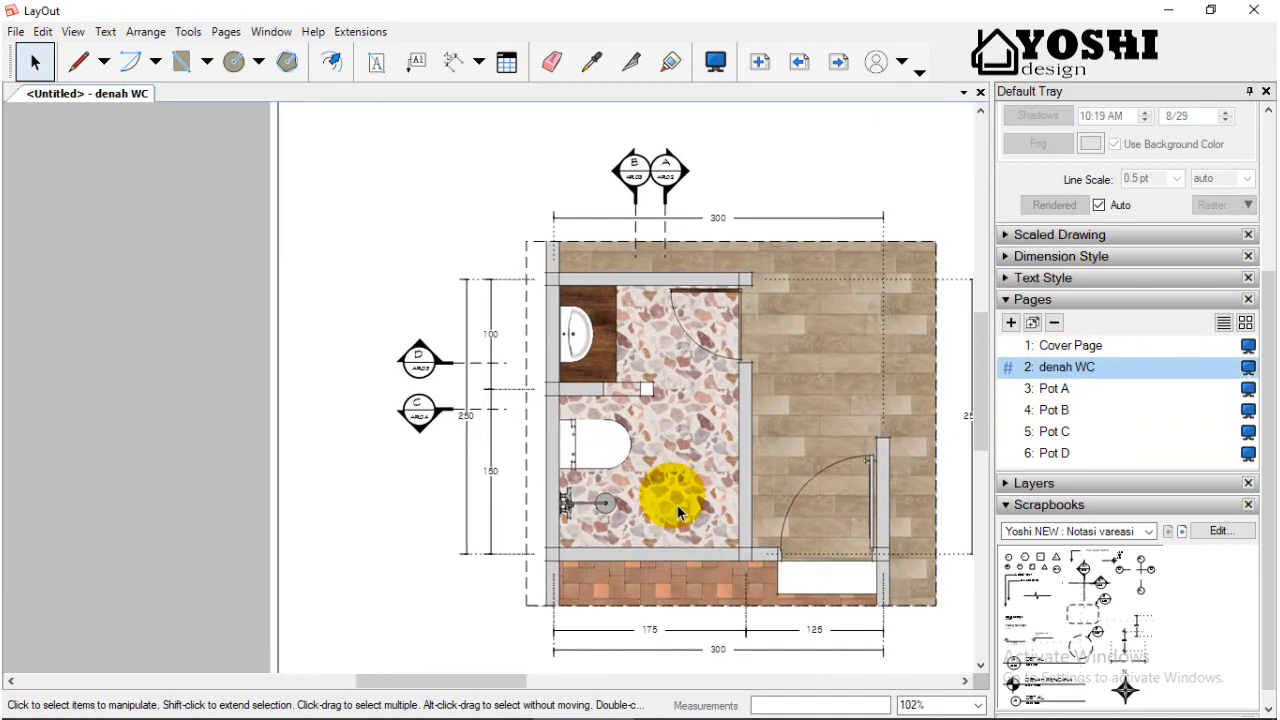
- Open the Pot A page and display the layer list, keeping Dimensi as the active layer
scroll(679, 513, "up", 1)
scroll(679, 513, "down", 3)
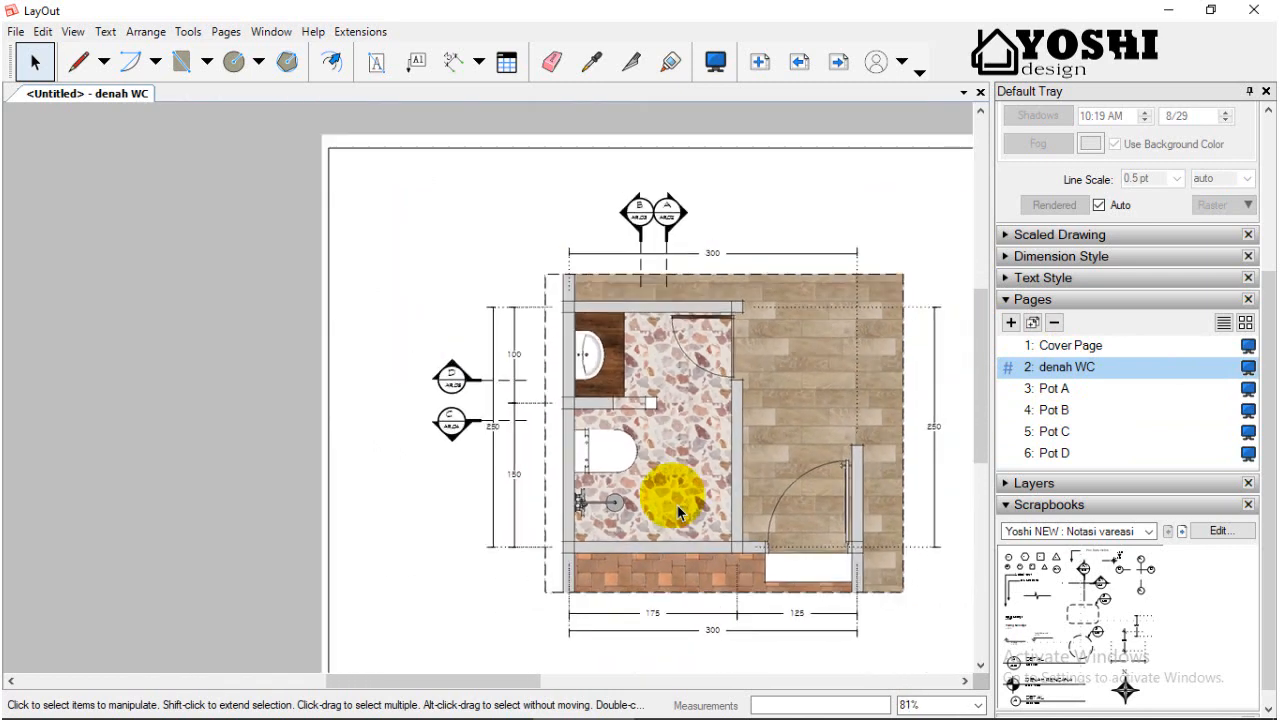
left_click(838, 62)
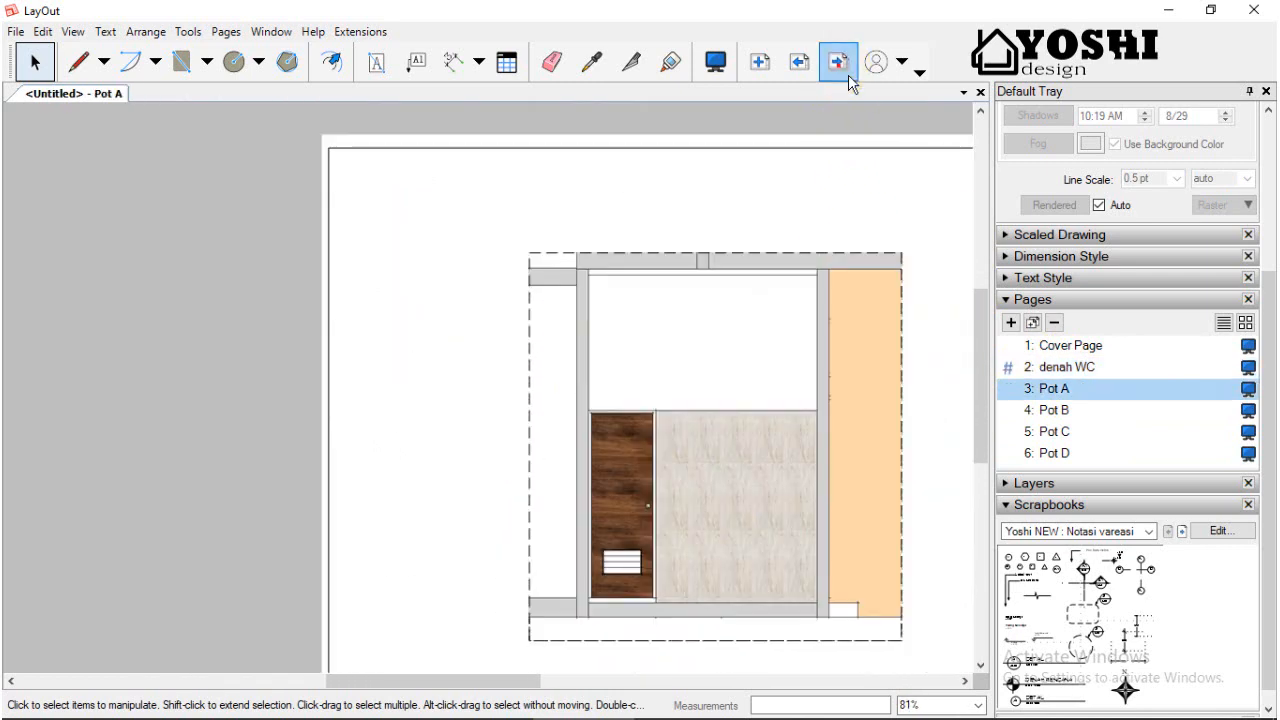
scroll(700, 480, "down", 2)
scroll(737, 510, "up", 3)
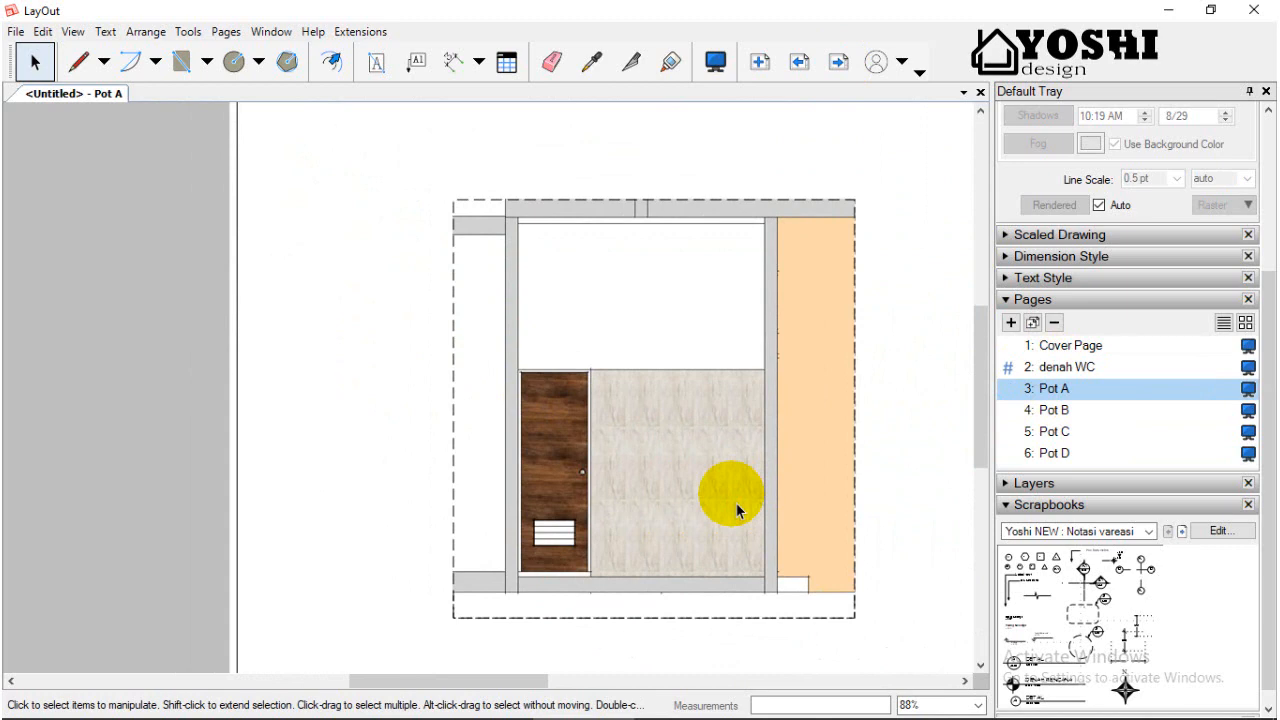
left_click(1075, 301)
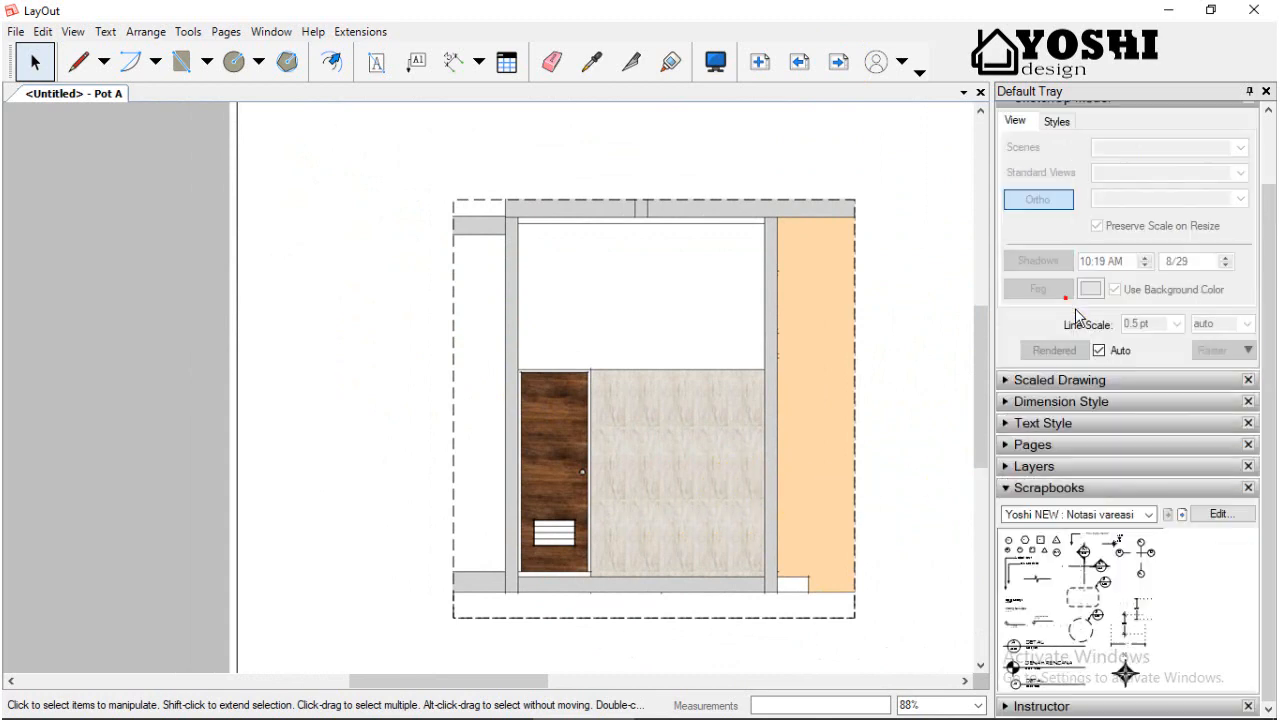
left_click(1088, 493)
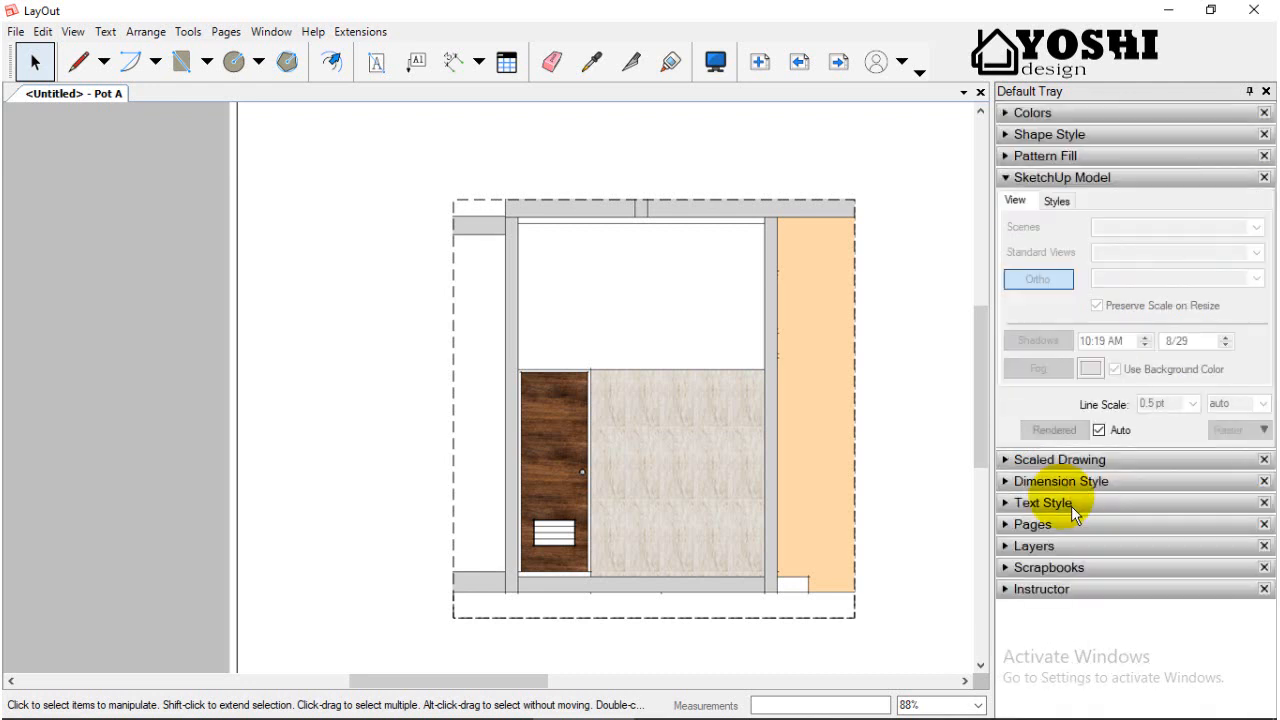
left_click(1073, 549)
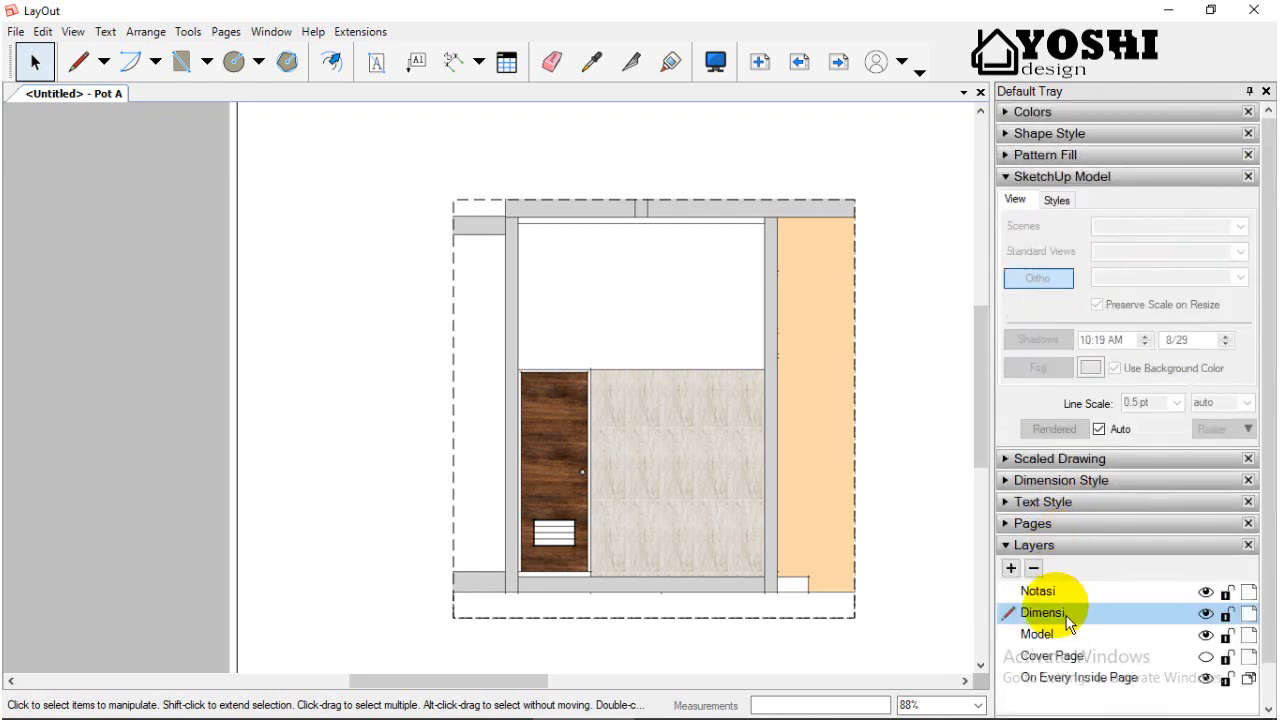
- Add chained horizontal dimensions below the Pot A section for the tiled wall and the door segment, measuring to the wall centrelines
left_click(453, 62)
scroll(737, 490, "up", 2)
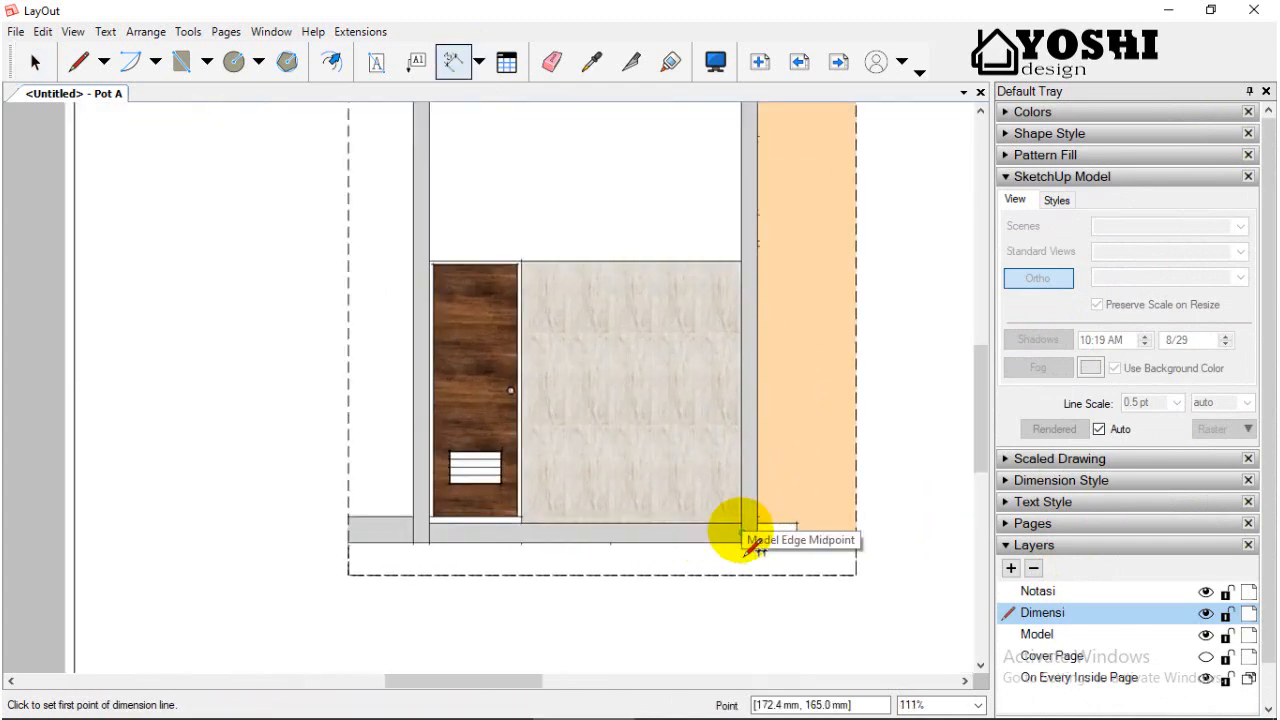
left_click(748, 541)
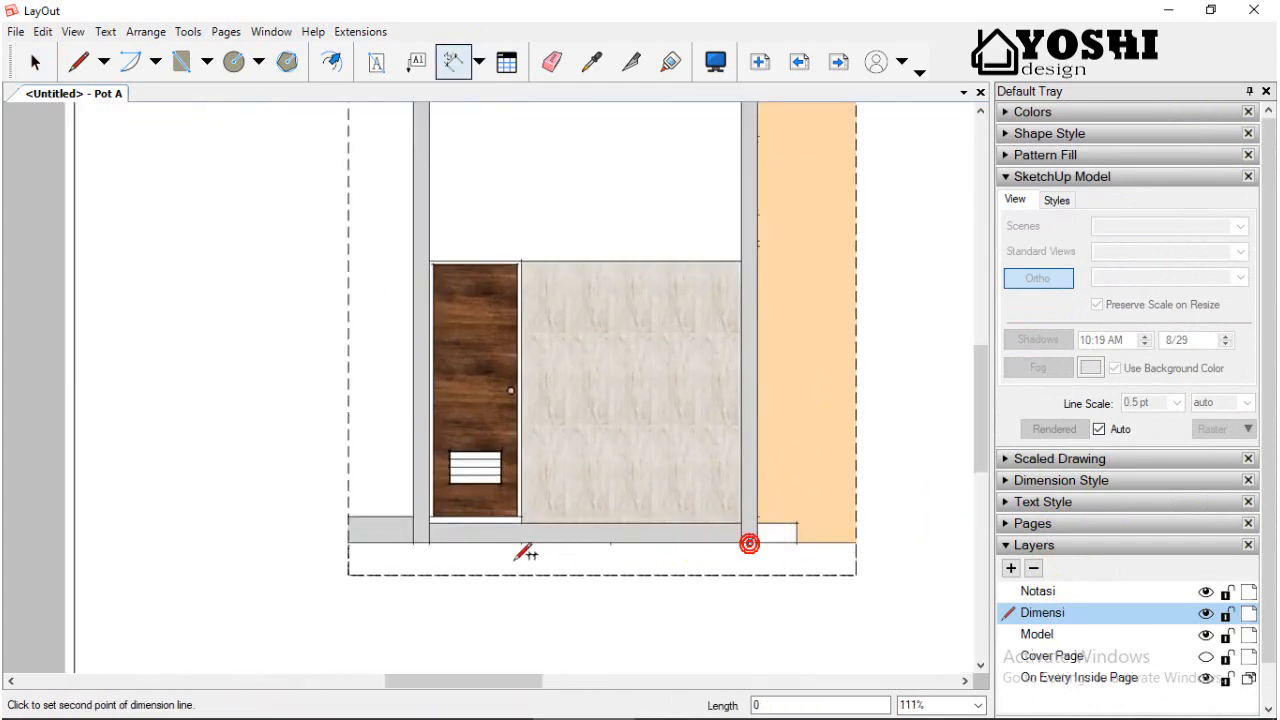
left_click(521, 541)
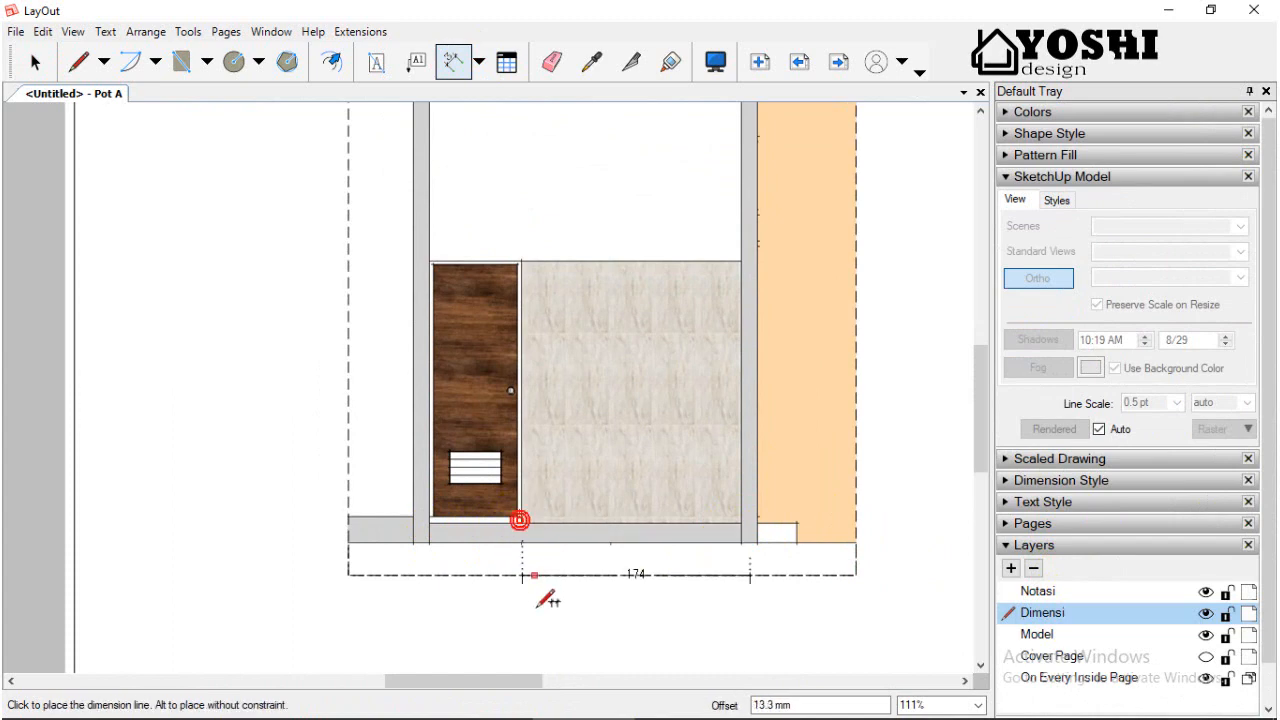
left_click(534, 597)
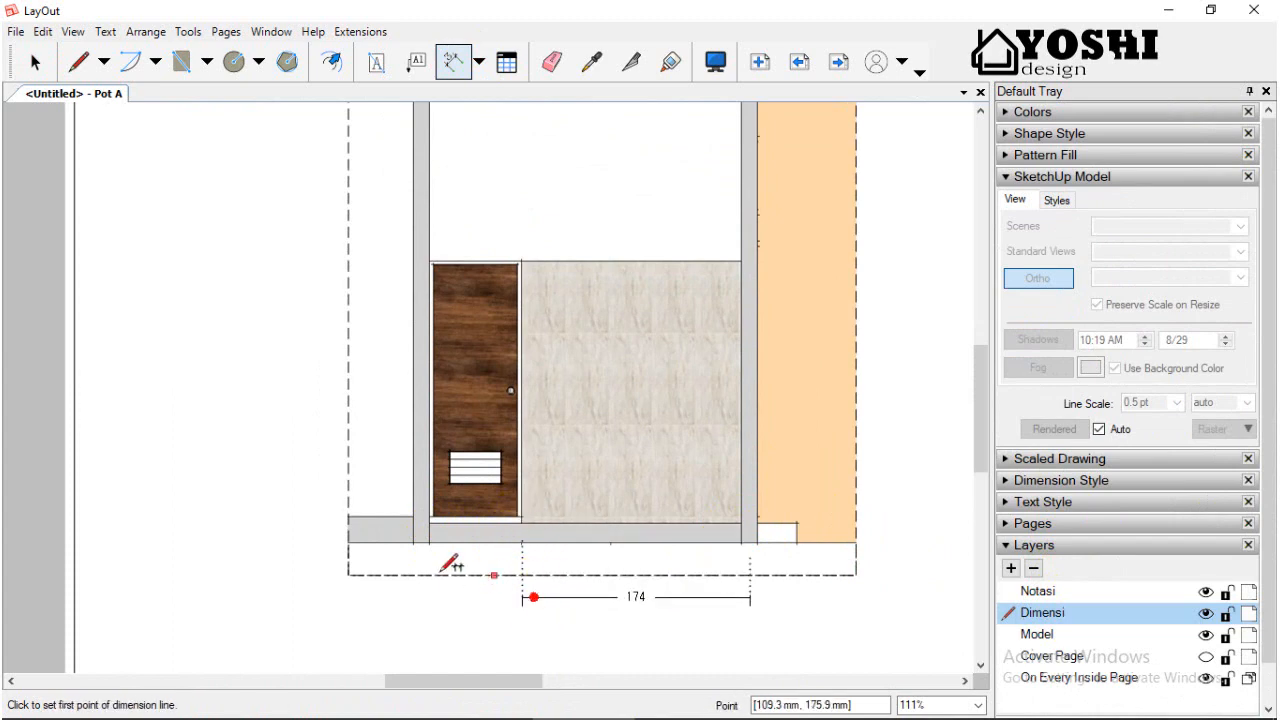
double_click(422, 541)
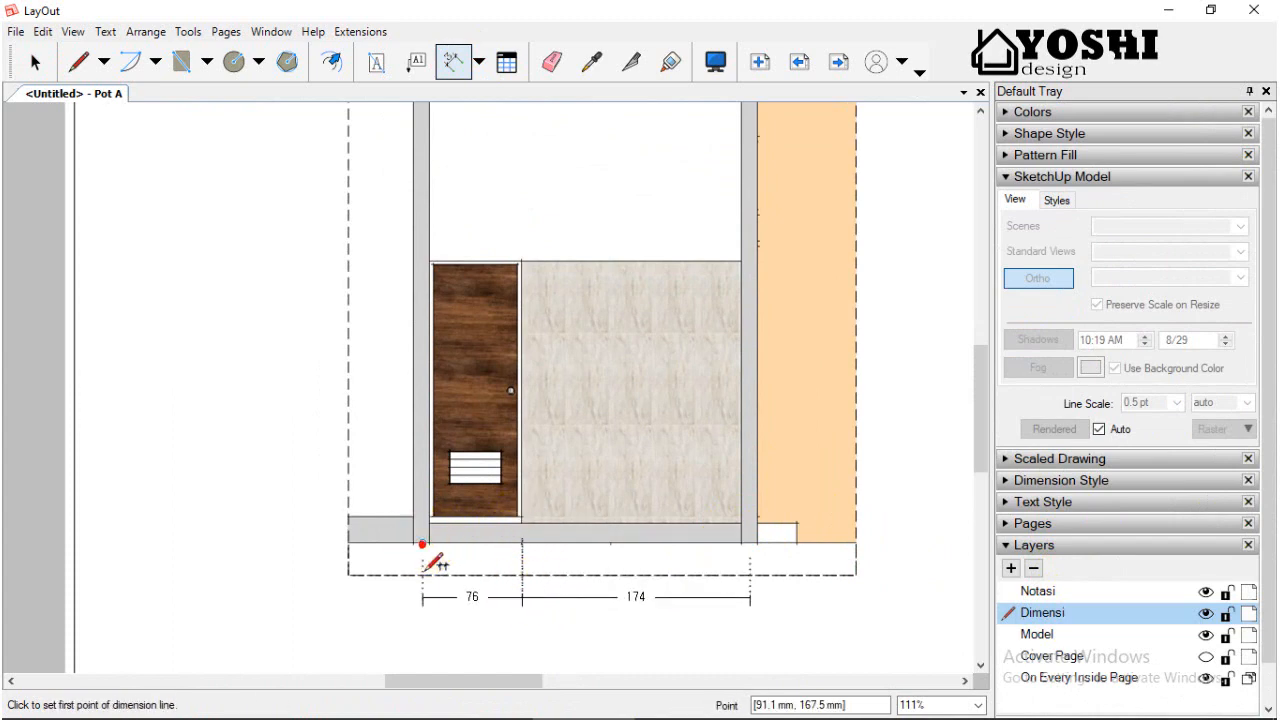
- Add an overall width dimension between the two wall centrelines, placed below the chained dimensions
left_click(751, 543)
left_click(752, 543)
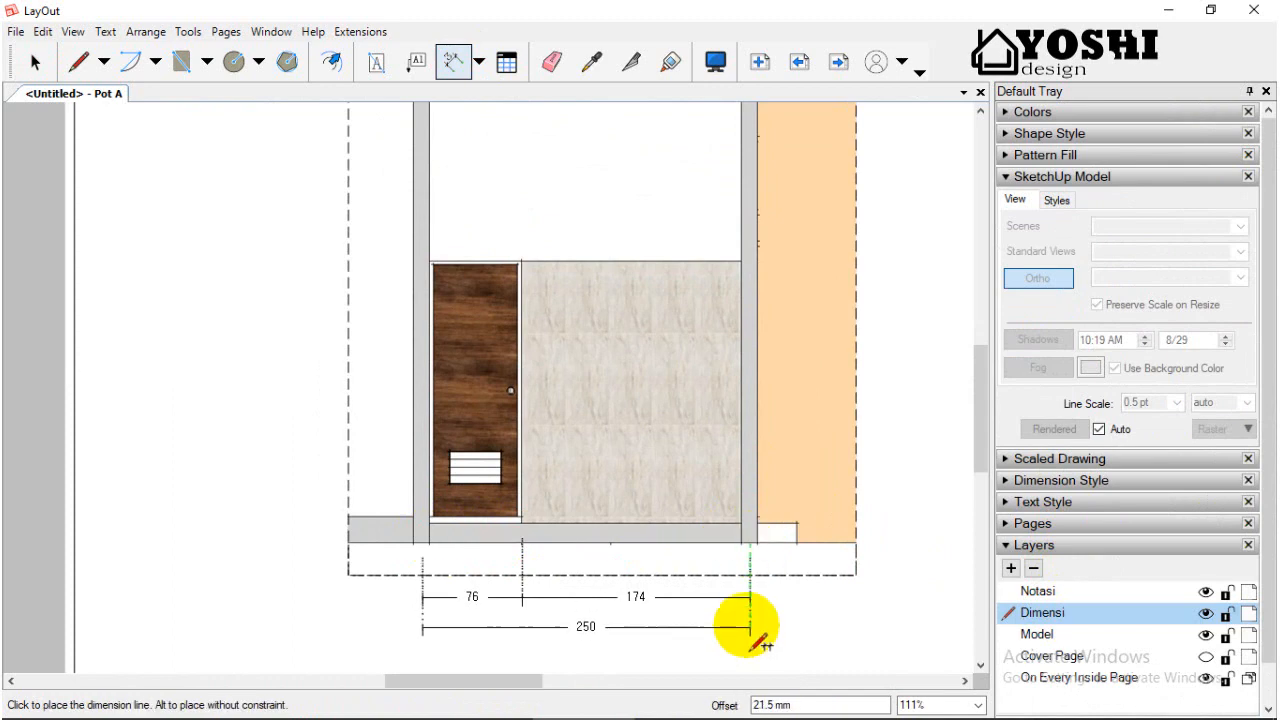
left_click(750, 624)
scroll(657, 571, "down", 2)
scroll(700, 546, "up", 1)
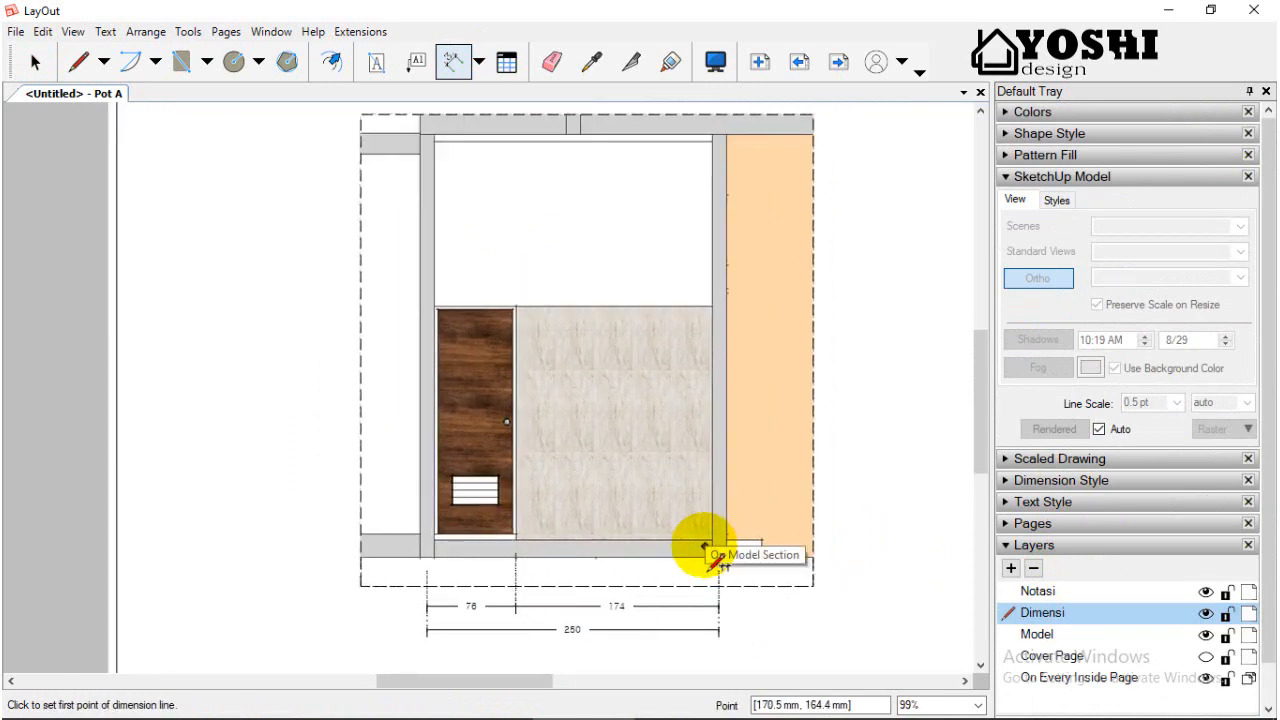
- Add chained vertical dimensions beside the section for the tiled wall height and the space above it up to the viewport's upper edge
left_click(712, 540)
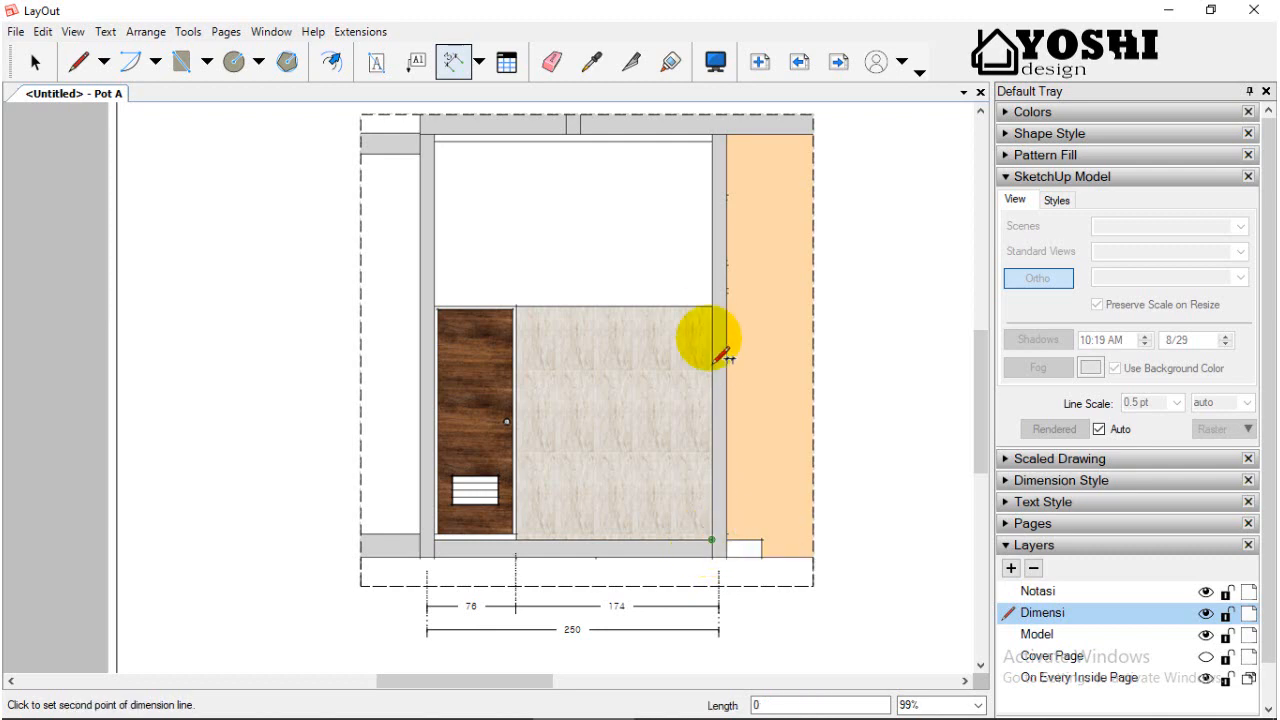
left_click(710, 307)
scroll(806, 363, "down", 2)
left_click(832, 410)
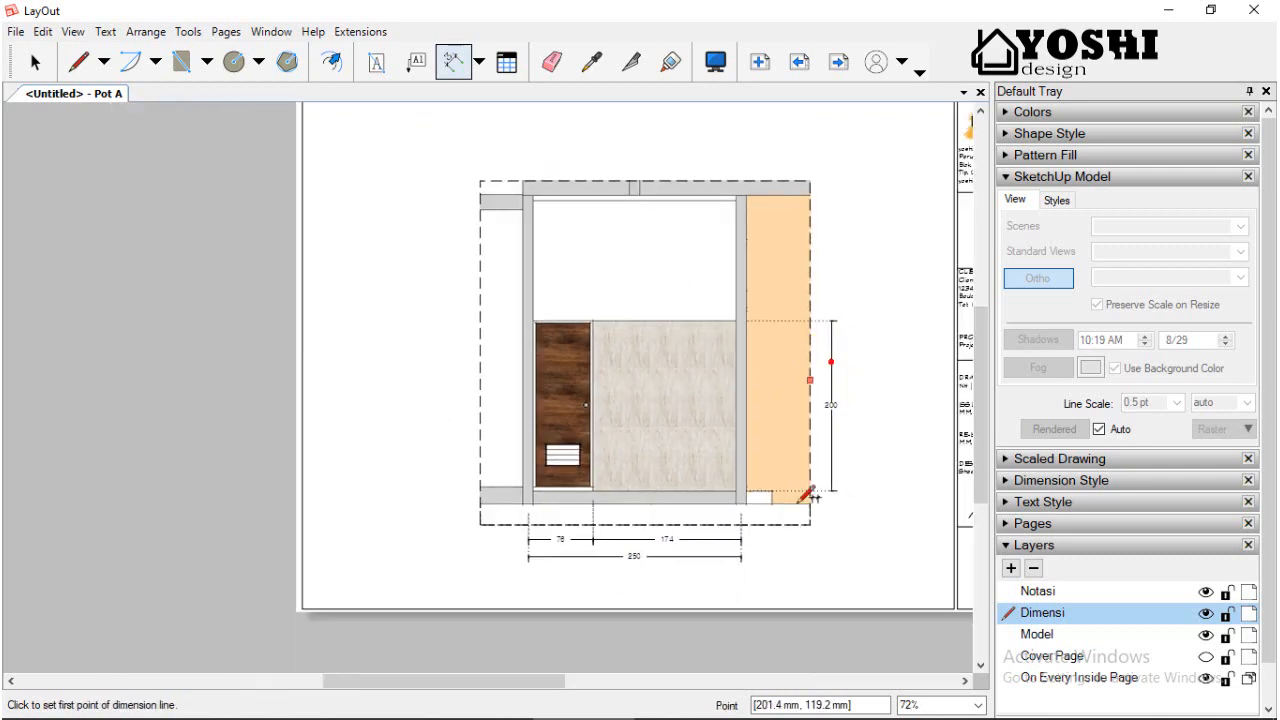
scroll(749, 240, "up", 2)
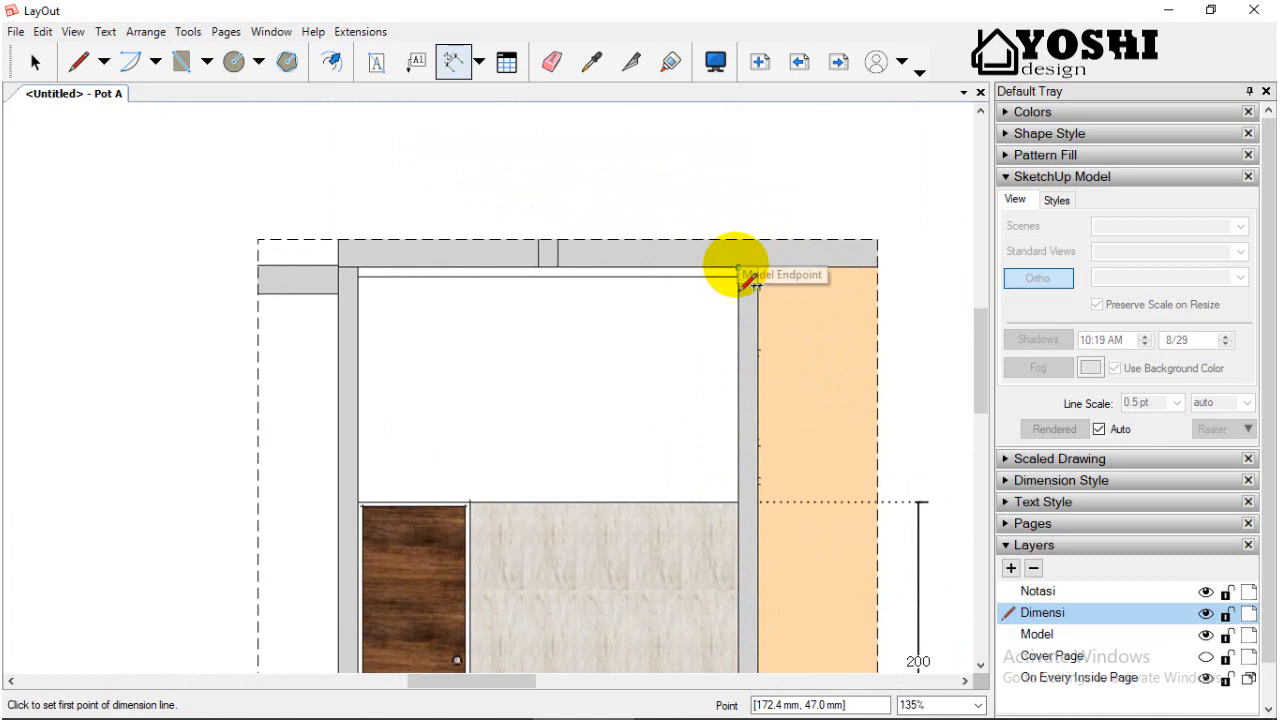
double_click(737, 240)
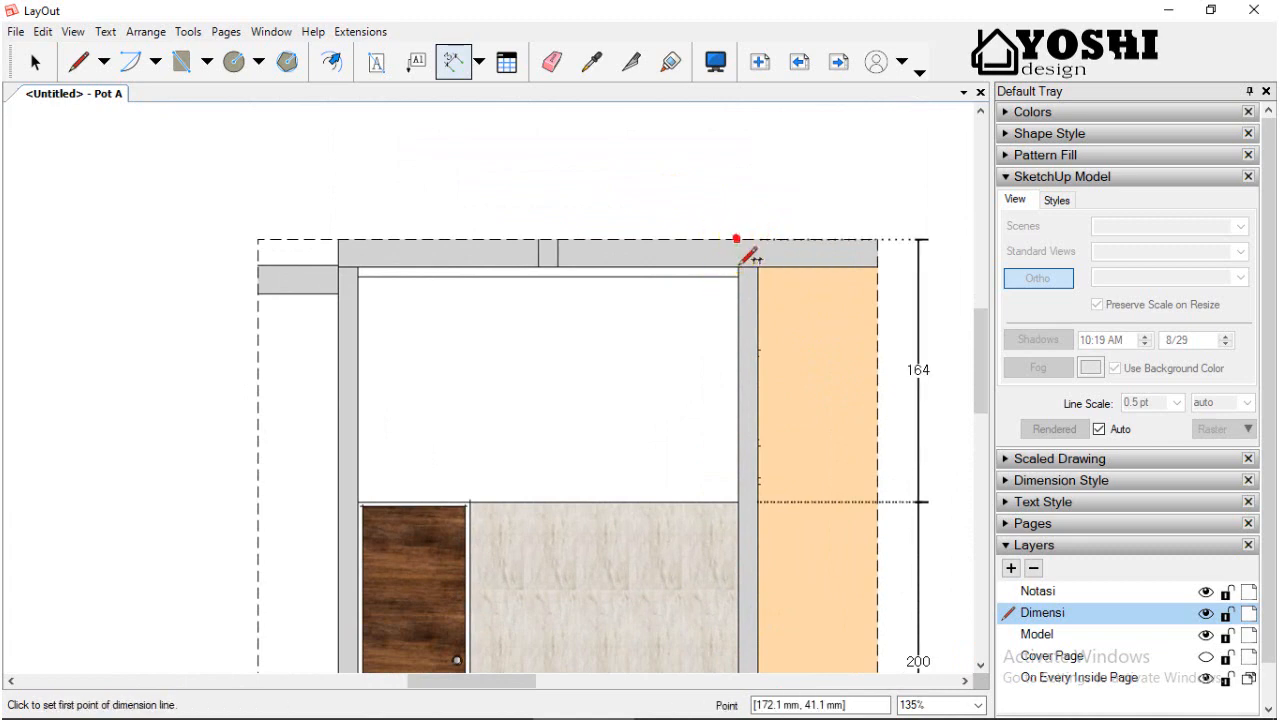
- Add an overall vertical dimension from the ceiling slab's underside to the floor, outside the chained height dimensions
scroll(745, 258, "down", 1)
left_click(742, 272)
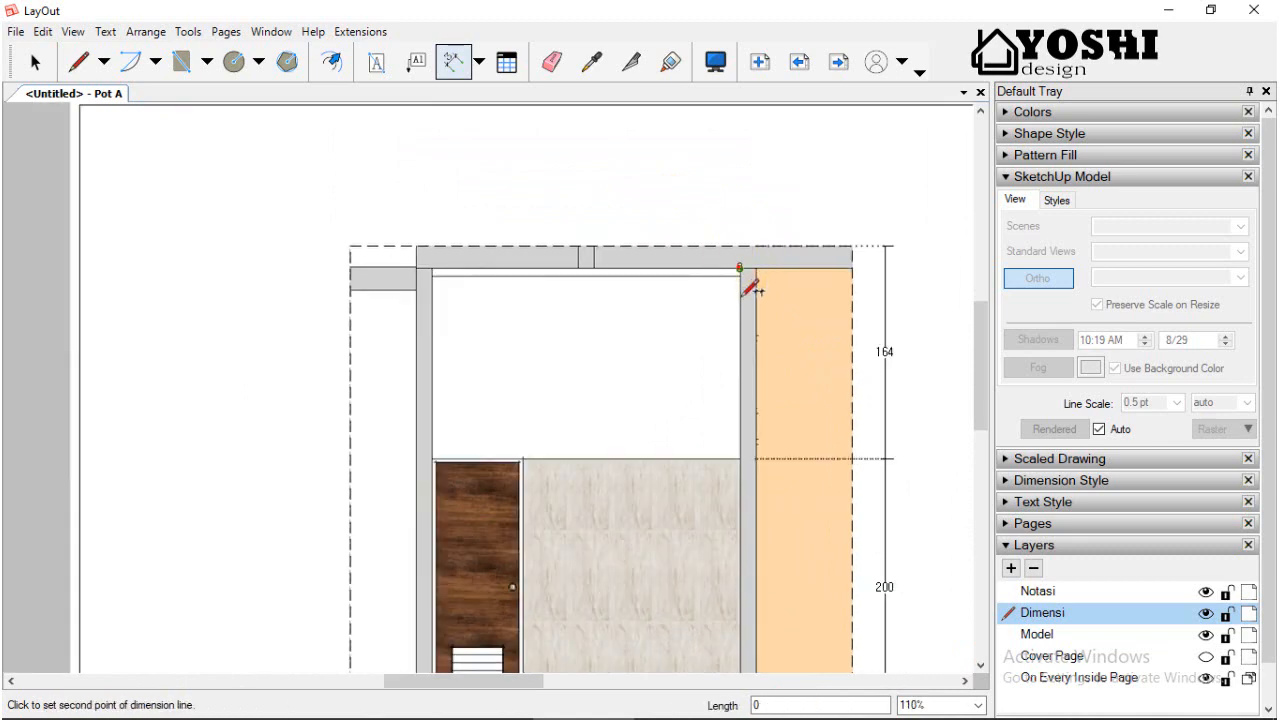
scroll(745, 450, "down", 3)
left_click(742, 572)
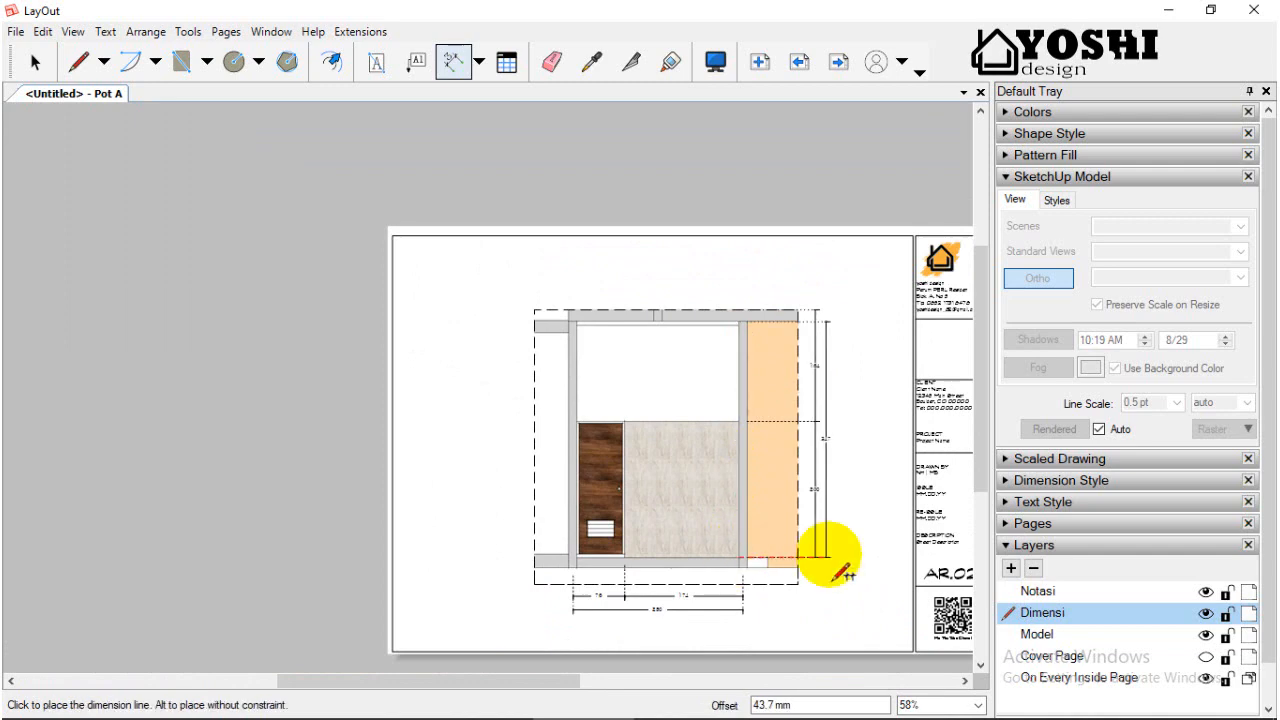
left_click(830, 557)
scroll(830, 557, "up", 4)
- Stretch the Pot A viewport's upper edge slightly upward to expose the full thickness of the ceiling slab
left_click(33, 62)
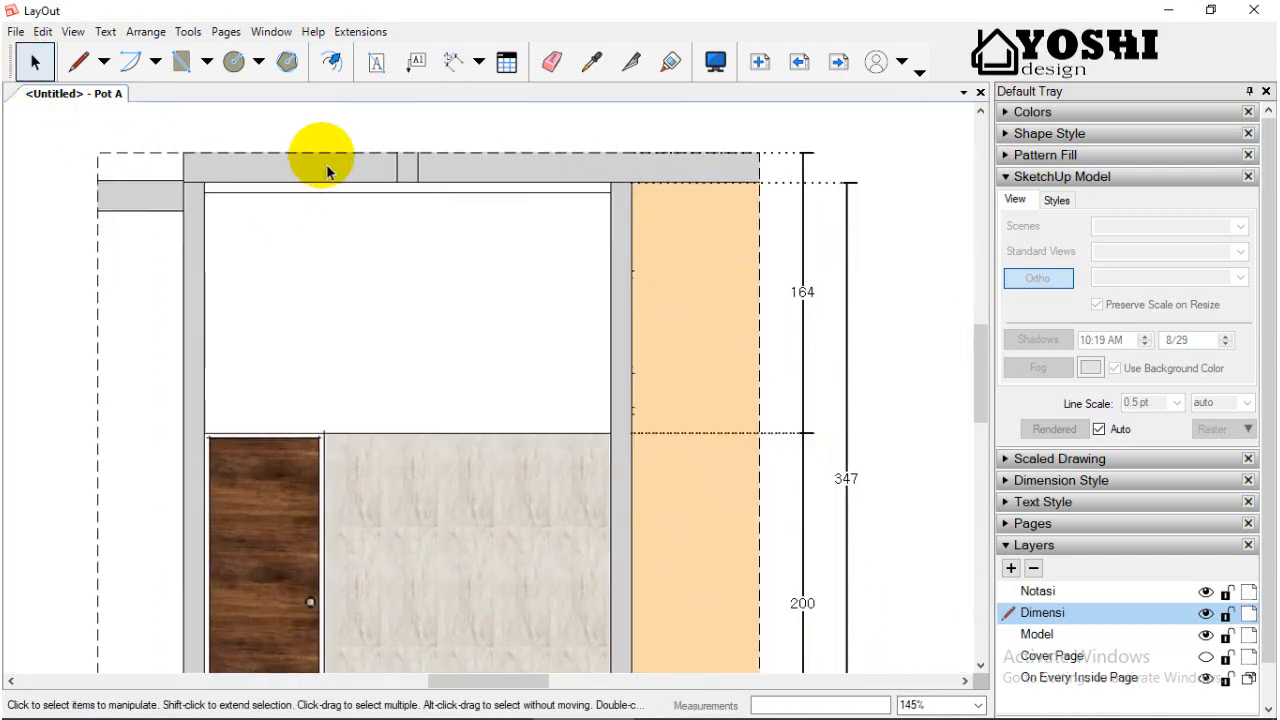
left_click(337, 160)
left_click_drag(340, 154, 346, 147)
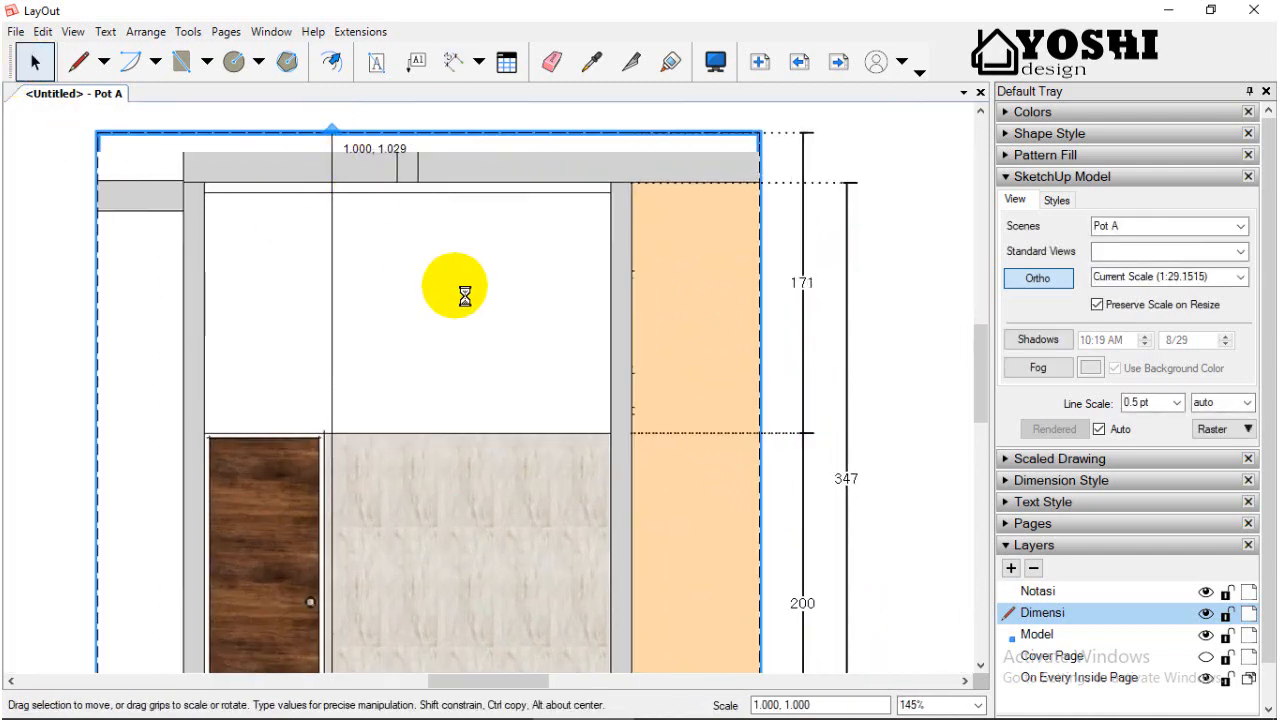
scroll(518, 372, "down", 2)
scroll(429, 234, "up", 2)
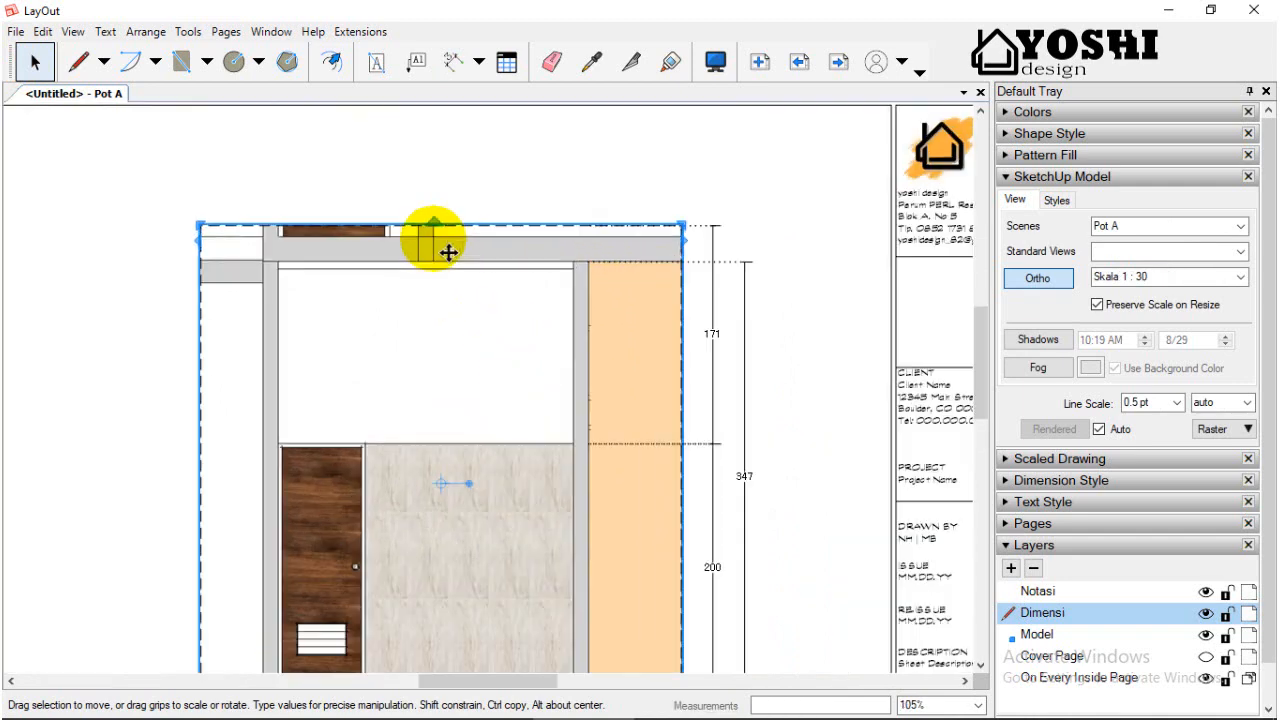
- Move the upper height dimension's top reference point down to the underside of the ceiling slab
left_click(847, 240)
left_click(653, 222)
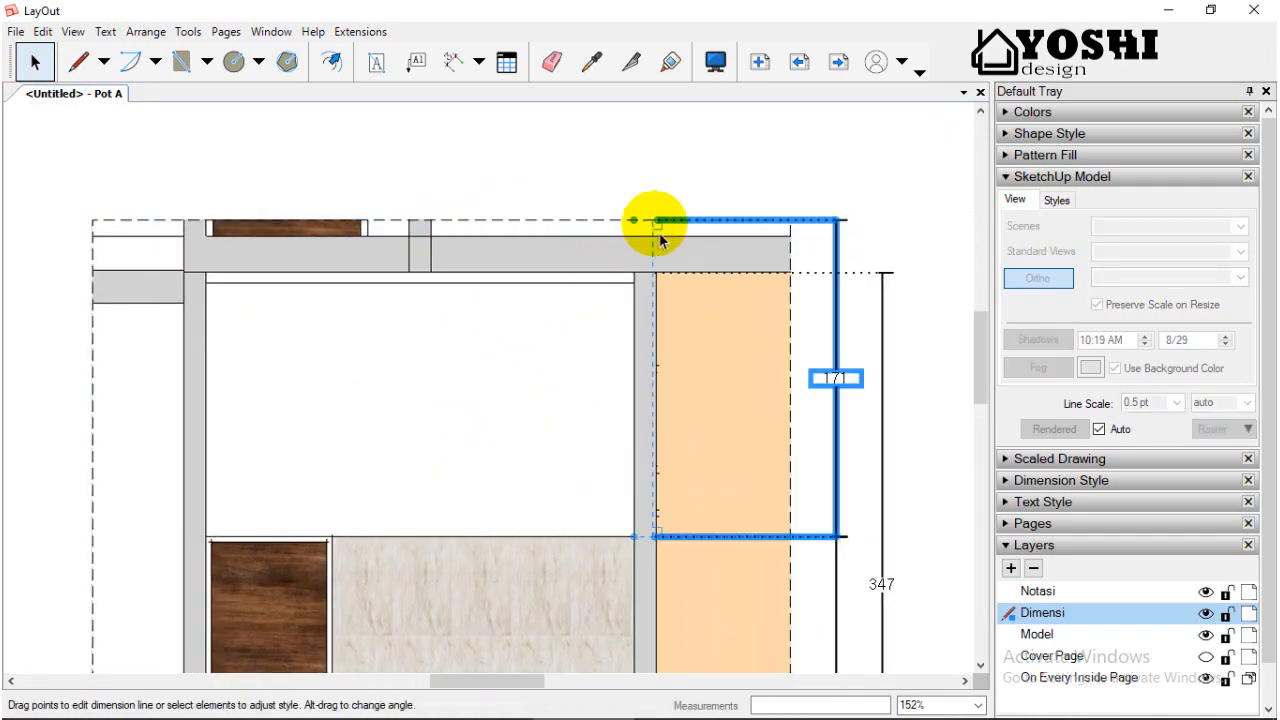
left_click(636, 224)
left_click(840, 282)
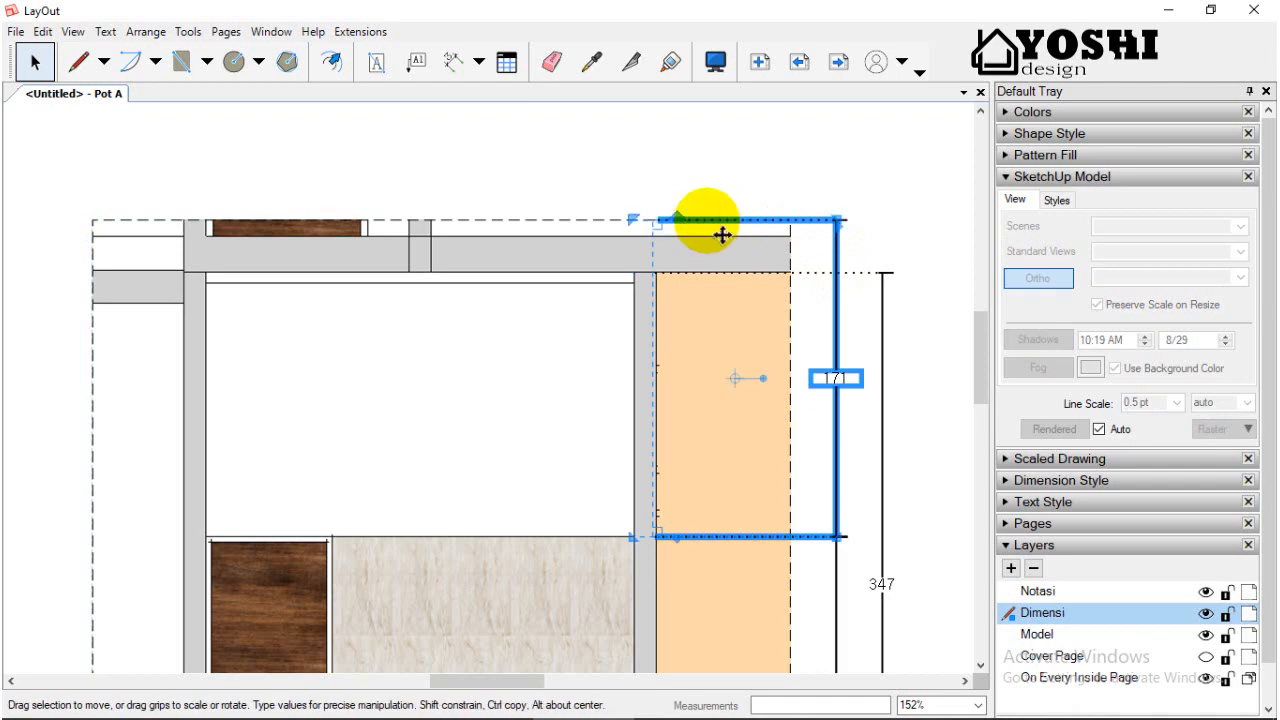
double_click(847, 274)
left_click_drag(633, 220, 630, 286)
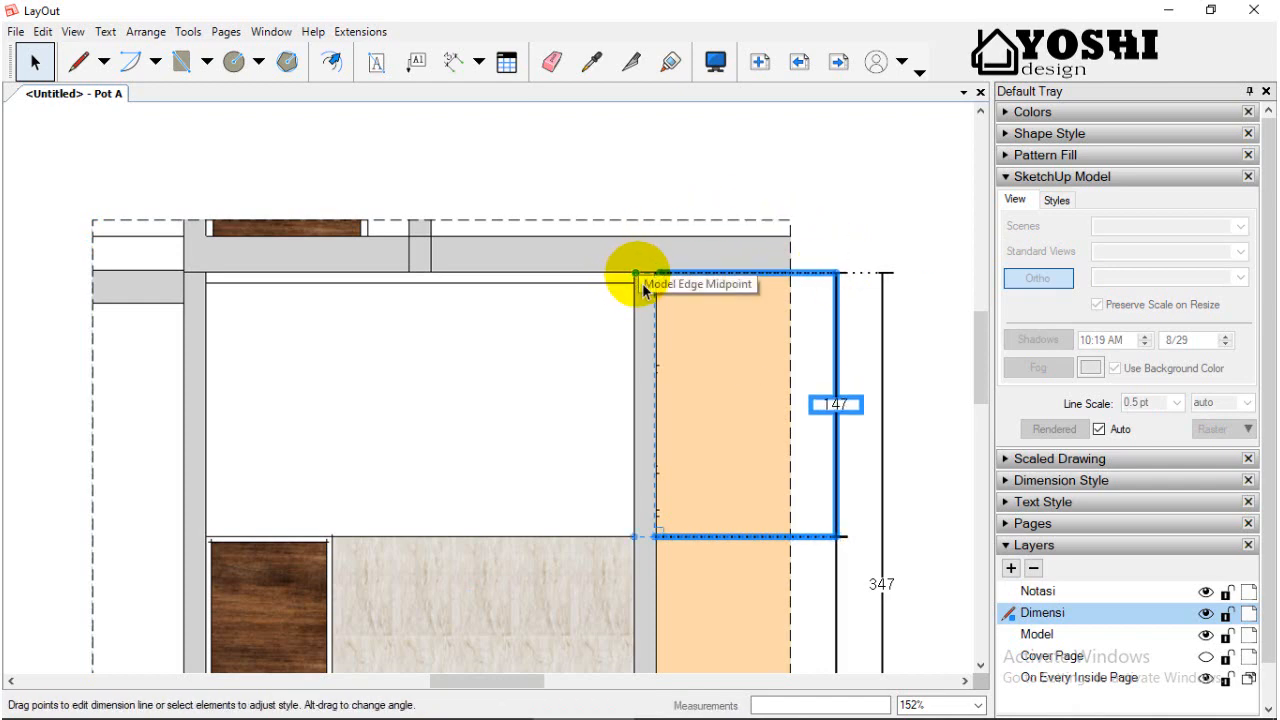
scroll(643, 290, "down", 3)
left_click(66, 306)
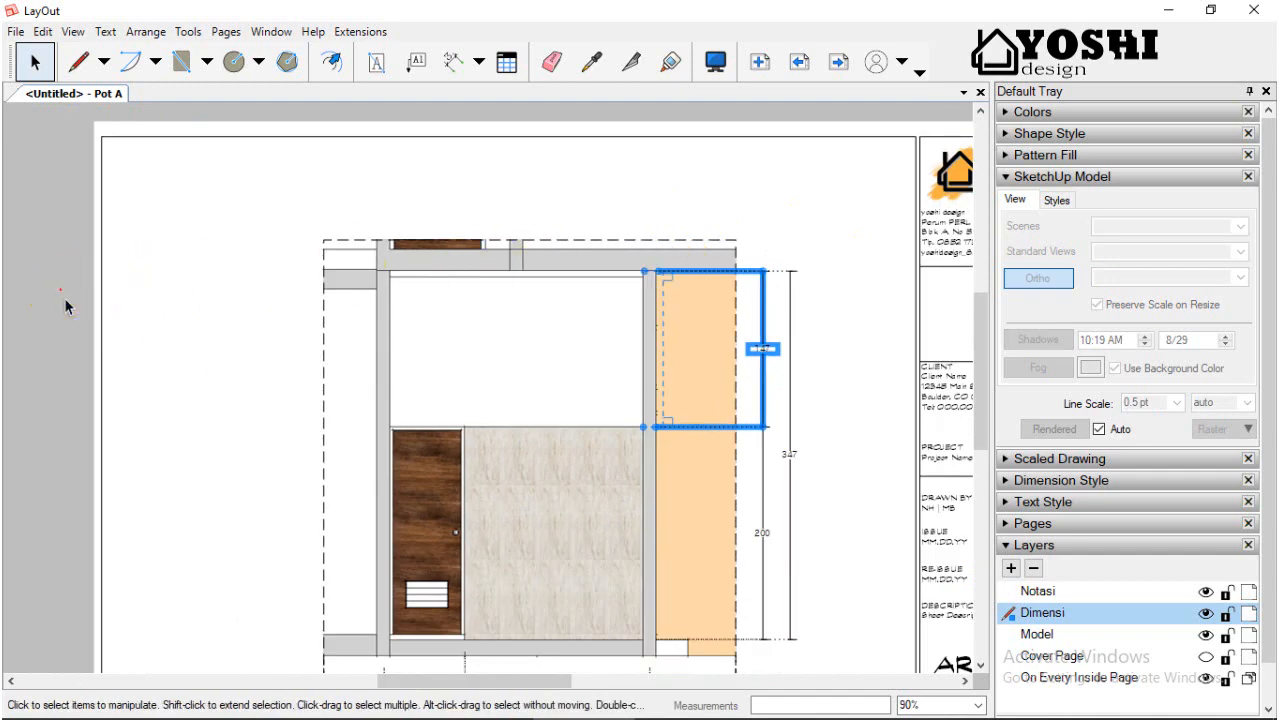
- Crop the Pot A viewport's upper edge down to the top face of the ceiling slab
scroll(789, 313, "down", 1)
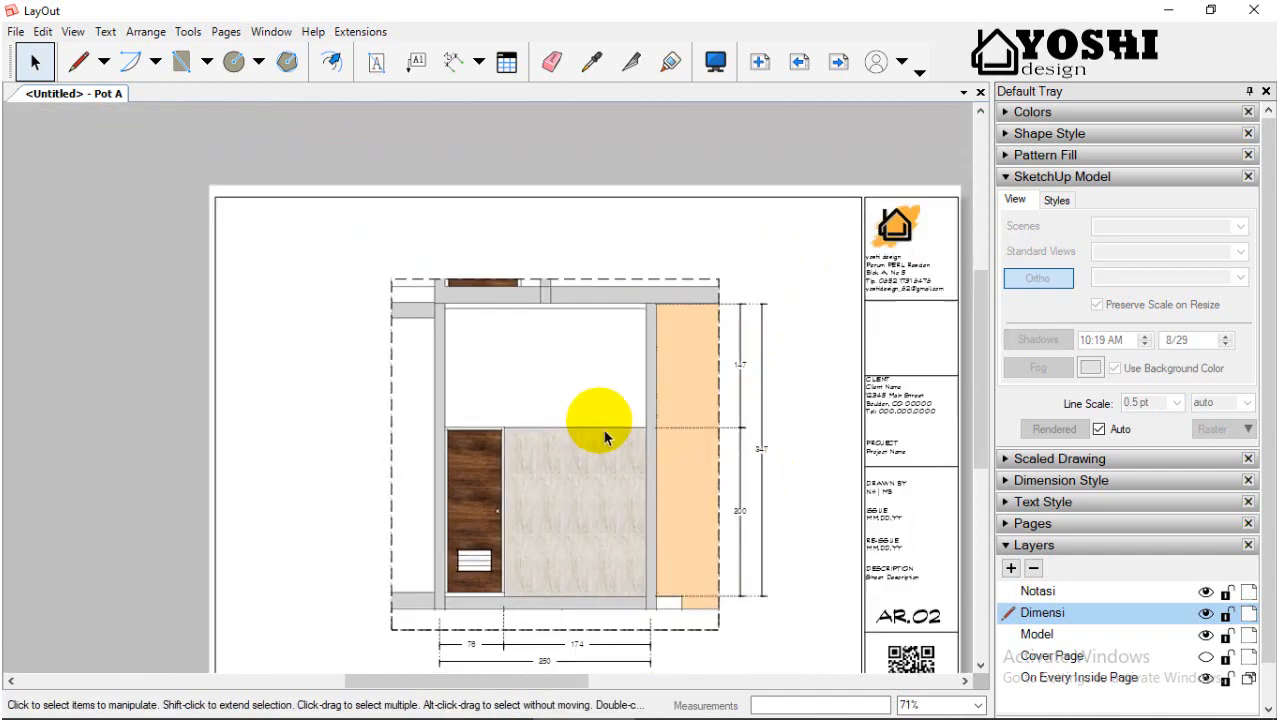
scroll(560, 275, "up", 3)
left_click(597, 290)
left_click_drag(600, 296, 608, 312)
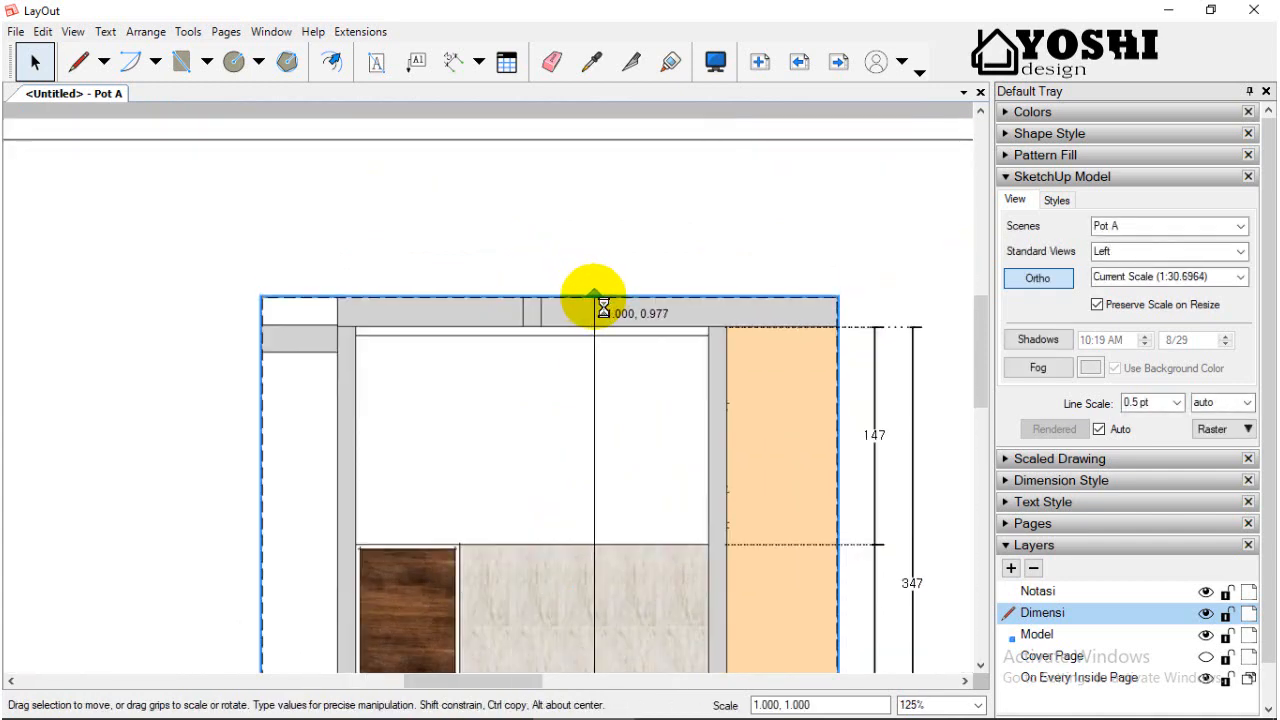
scroll(608, 308, "down", 12)
left_click(287, 308)
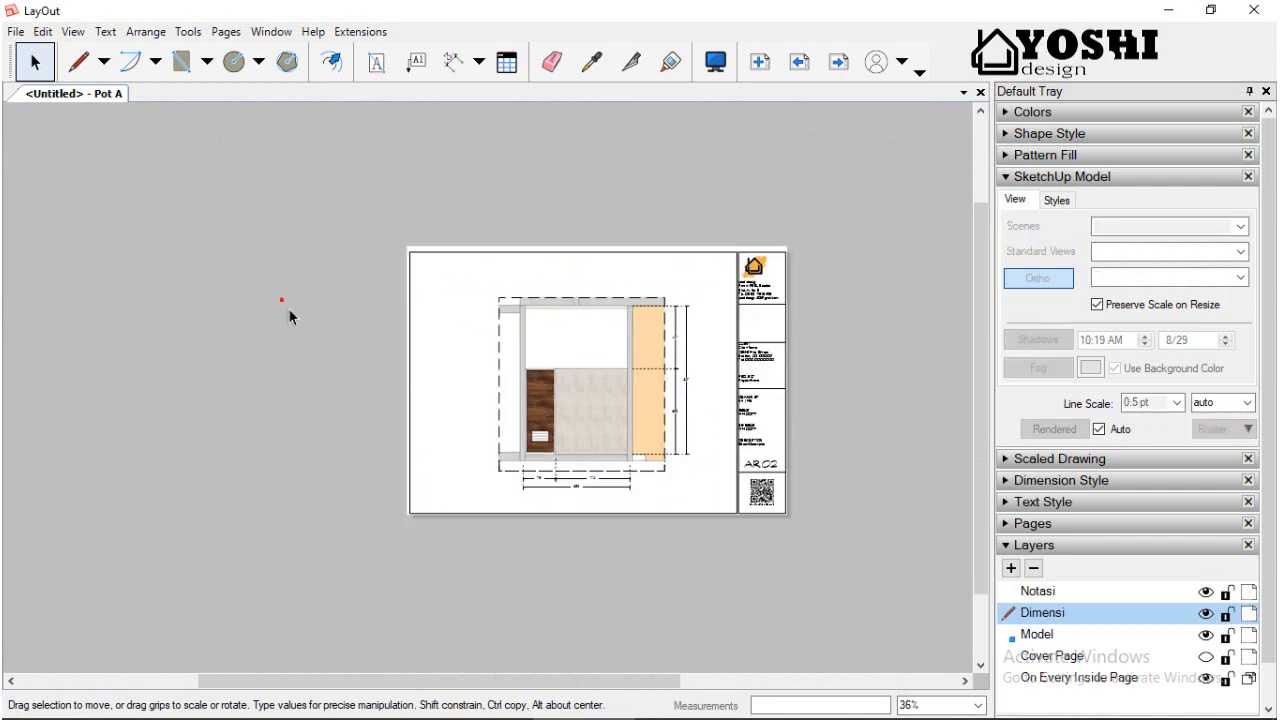
scroll(609, 414, "up", 5)
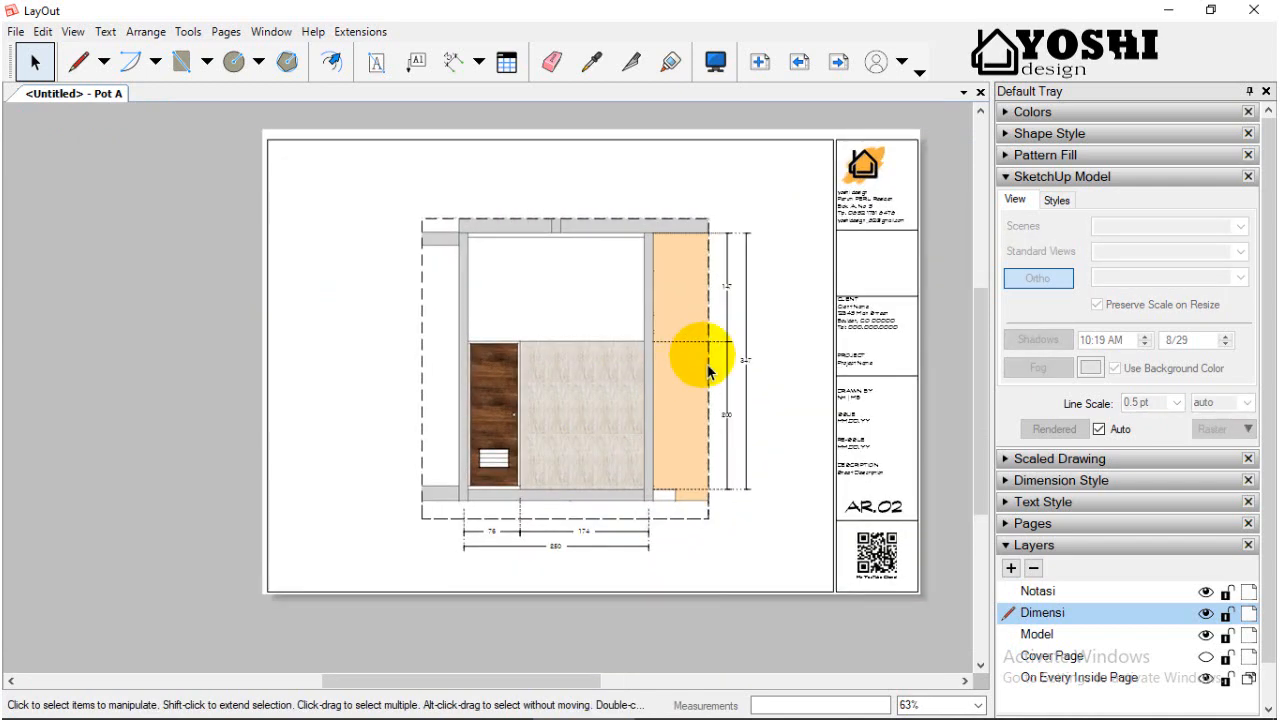
- Go to the Pot B page and activate the Dimension tool near the base of its section
left_click(838, 62)
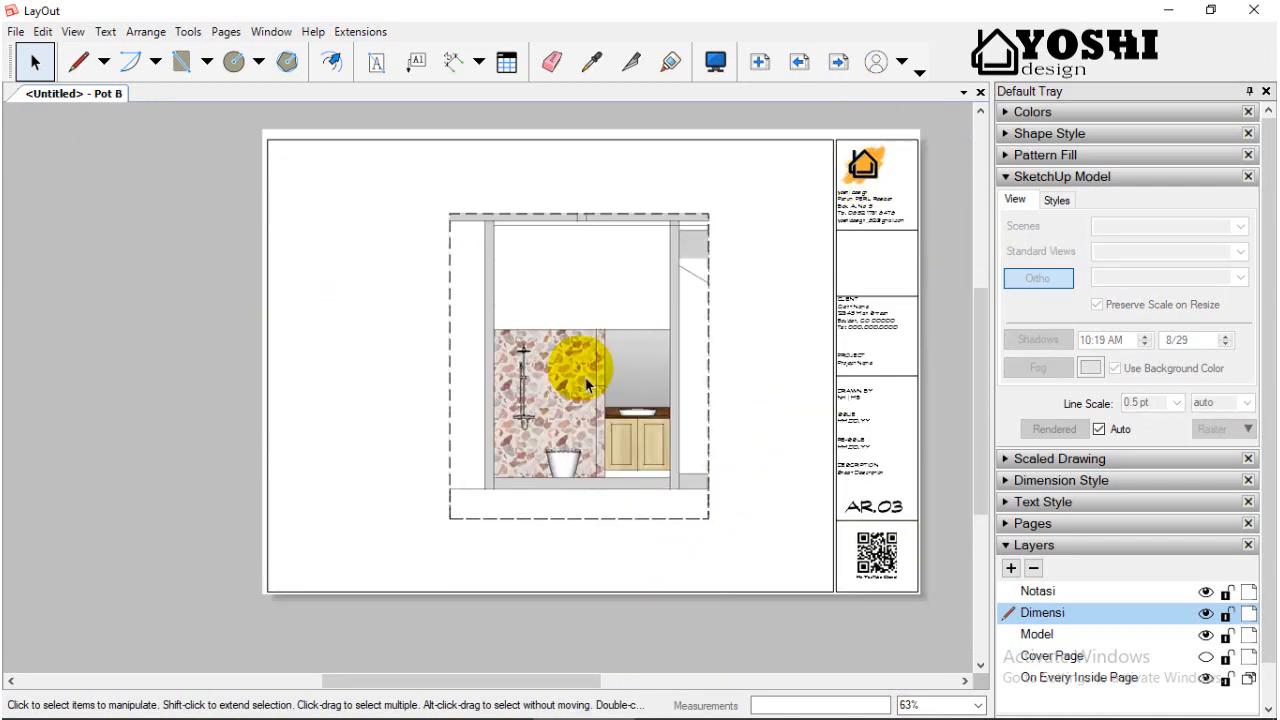
left_click(453, 62)
scroll(651, 449, "up", 8)
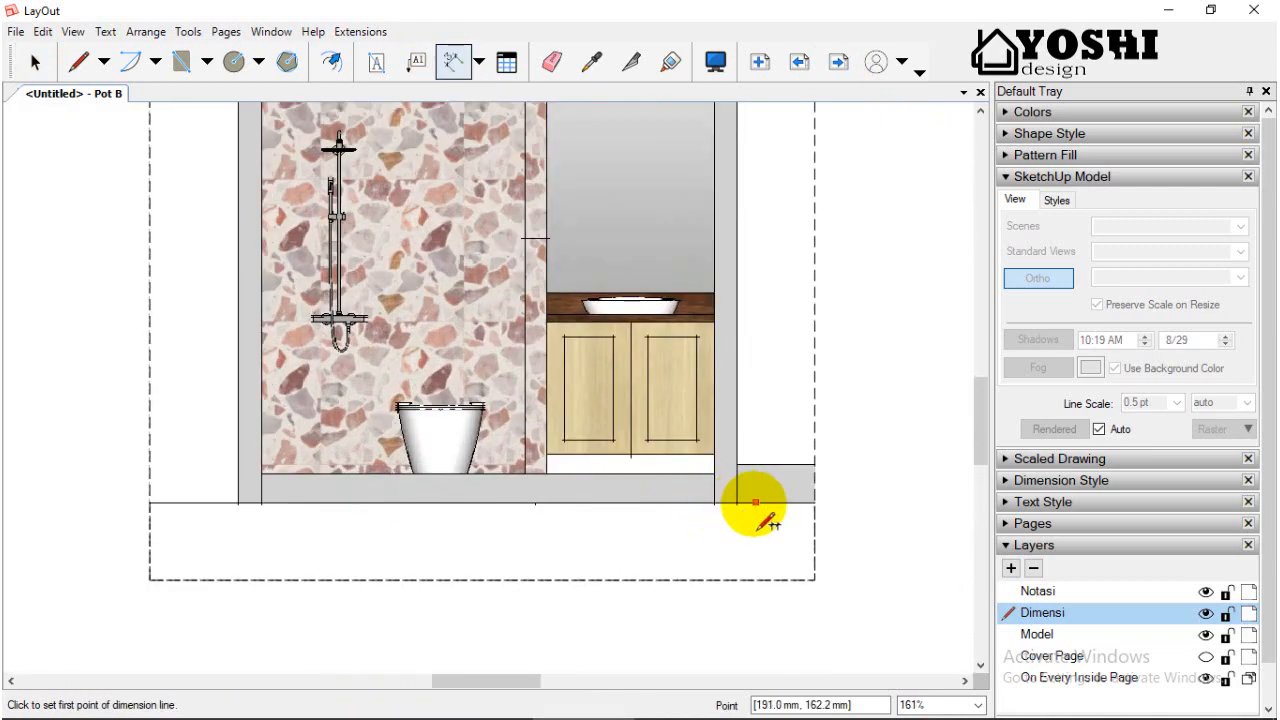
scroll(262, 516, "down", 4)
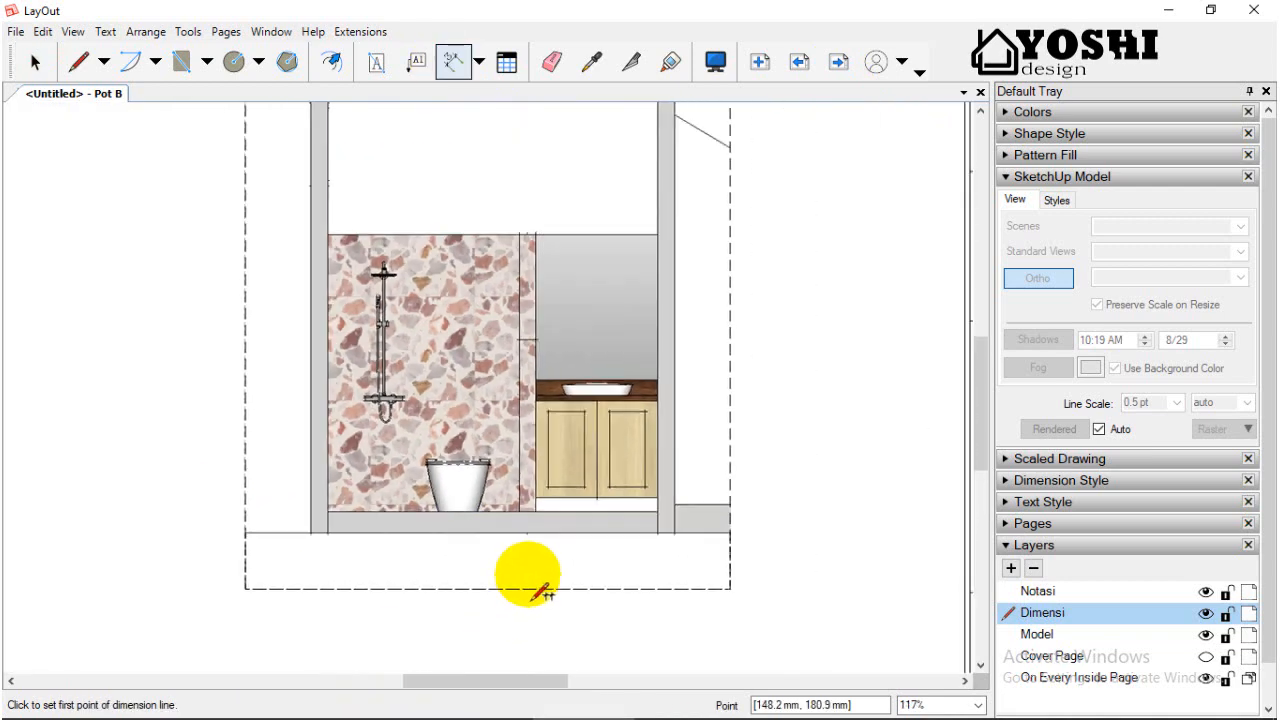
scroll(410, 258, "up", 1)
scroll(457, 590, "up", 4)
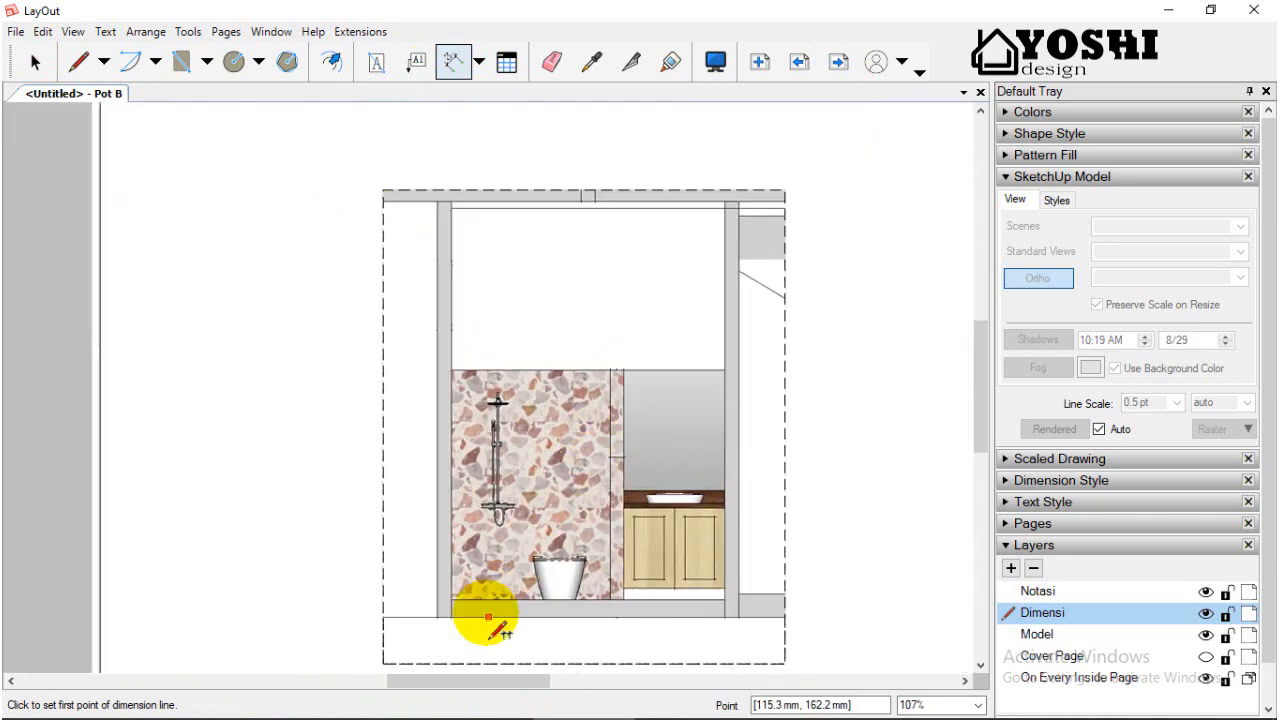
- Add chained horizontal dimensions just below the floor slab, from the left wall's centre to the partition and on to the right wall's centre
left_click(440, 597)
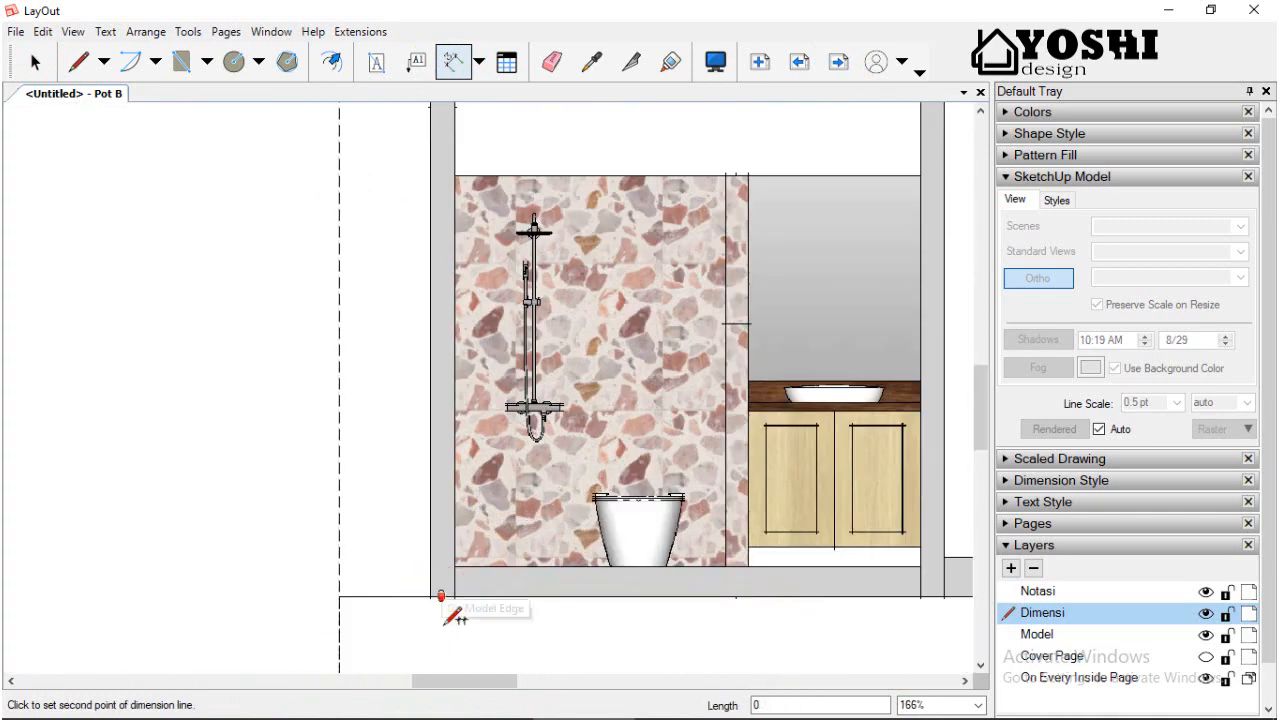
left_click(736, 597)
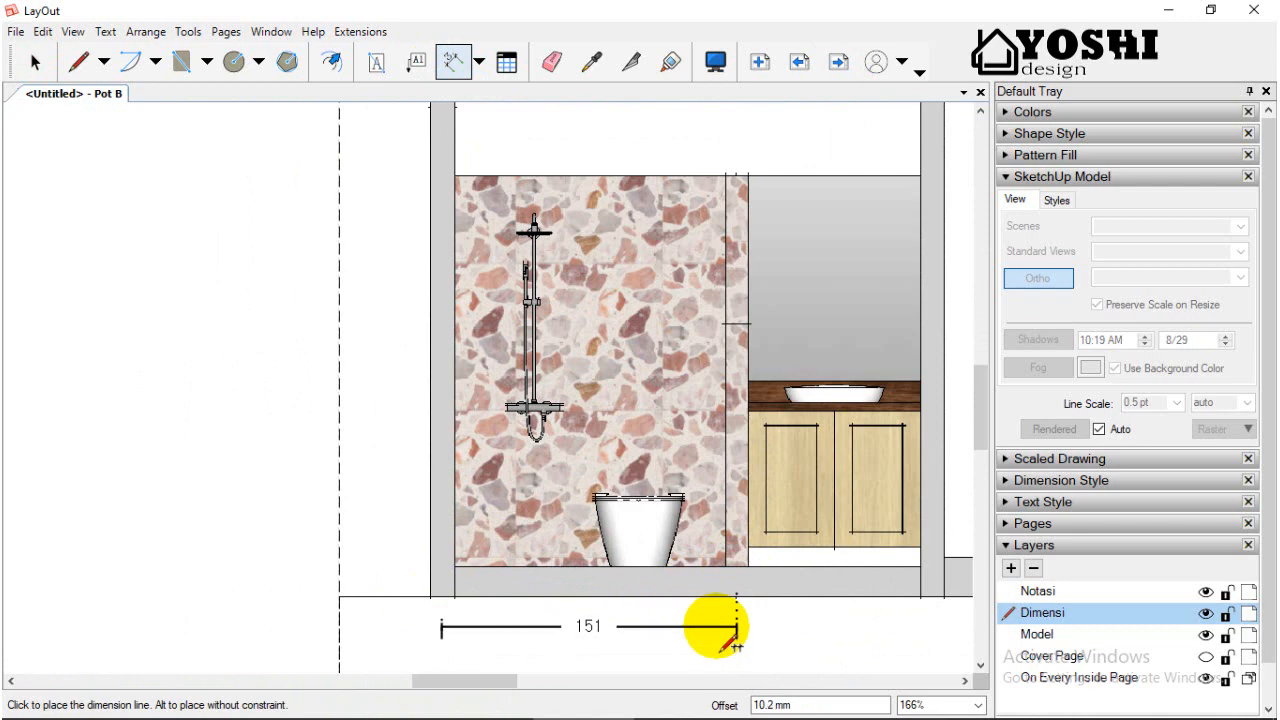
left_click(736, 626)
double_click(933, 597)
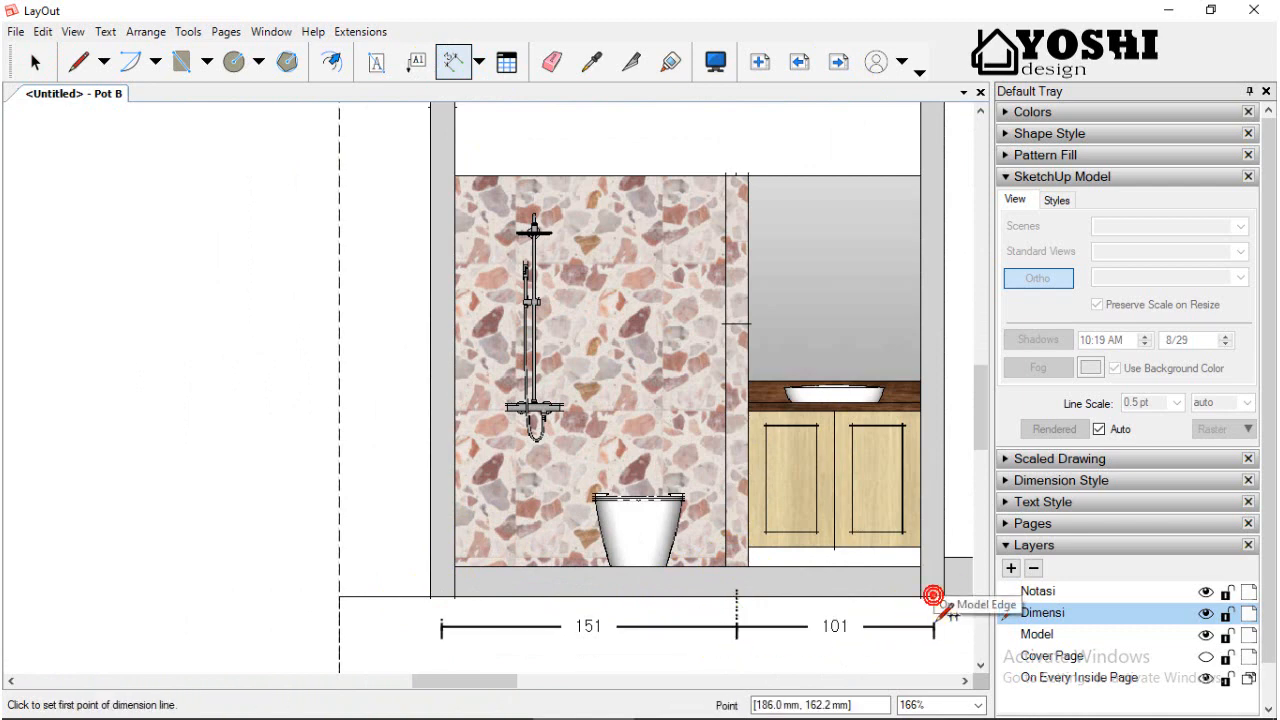
- Override the chained dimension texts with 100 for the vanity bay and 150 for the shower and toilet bay
left_click(34, 62)
scroll(737, 597, "up", 1)
left_click(870, 634)
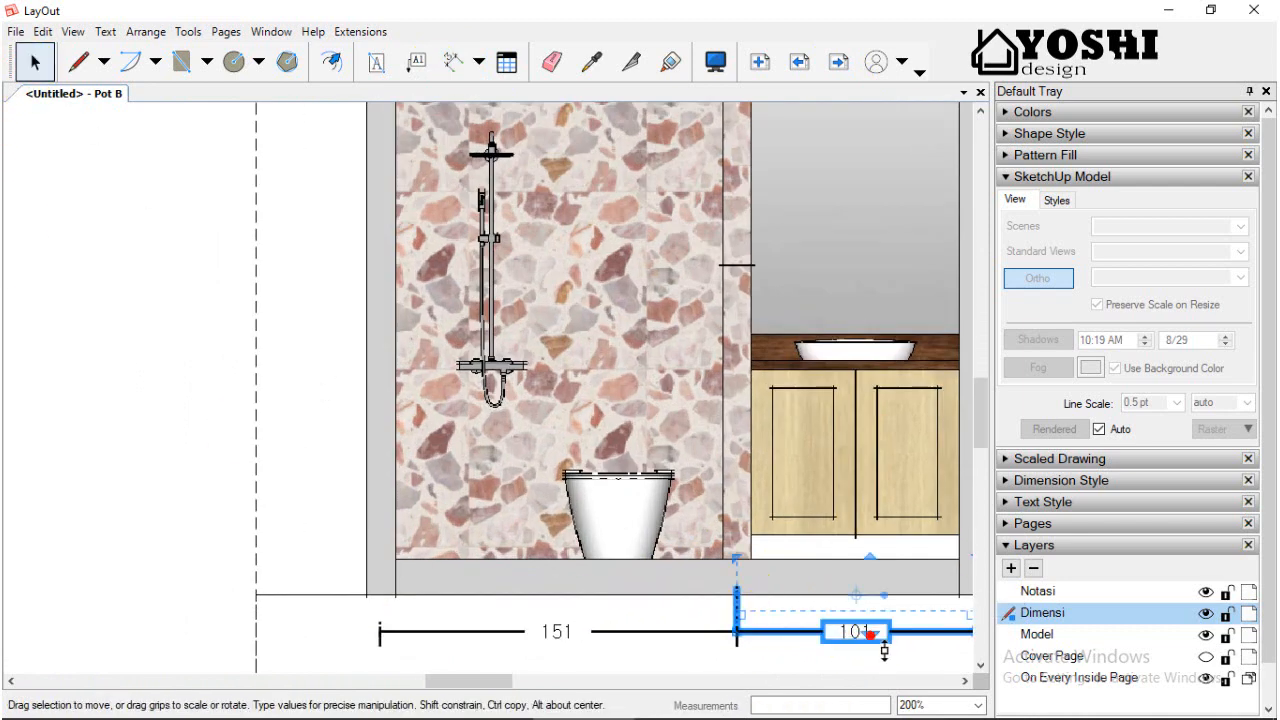
double_click(884, 646)
double_click(880, 640)
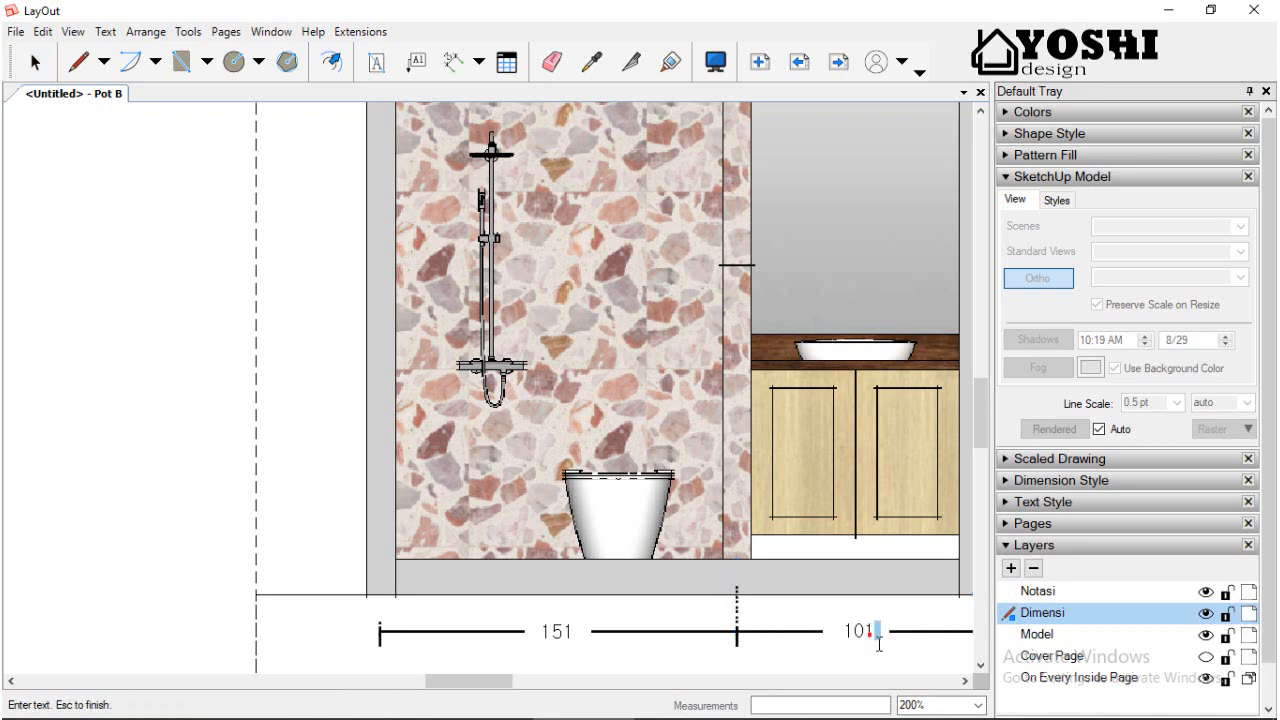
double_click(860, 630)
left_click(568, 638)
double_click(566, 637)
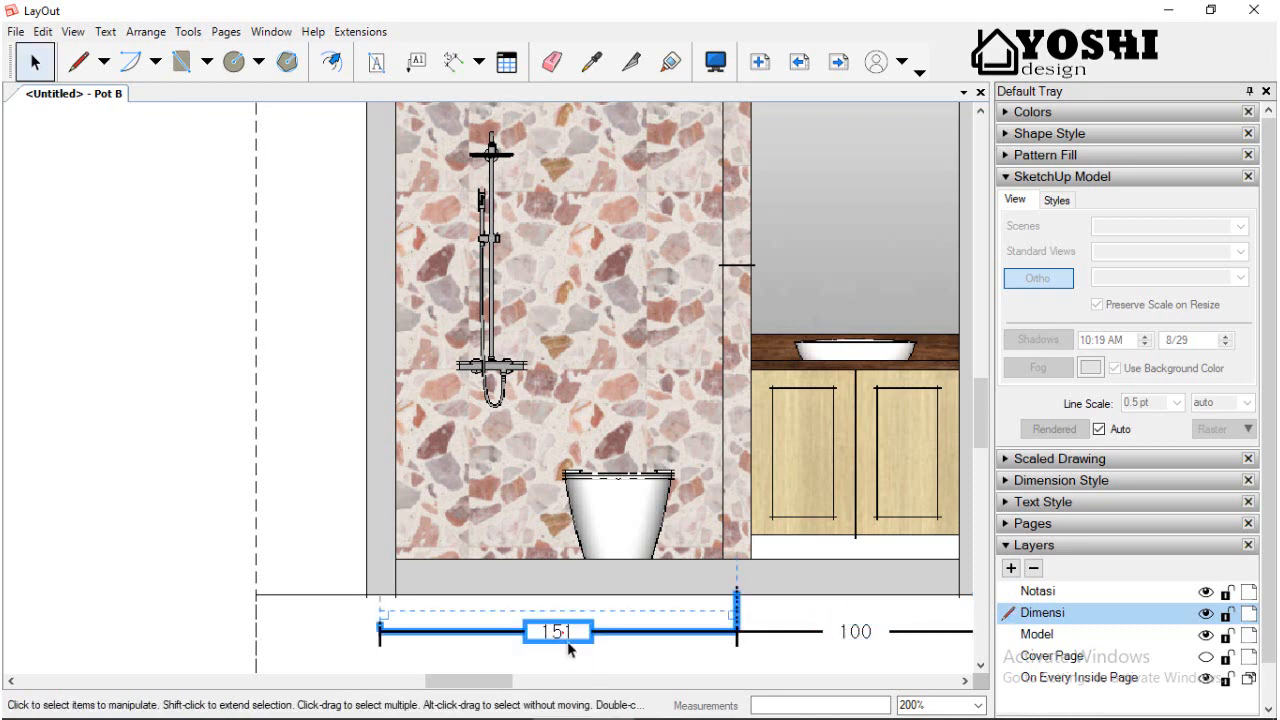
double_click(572, 641)
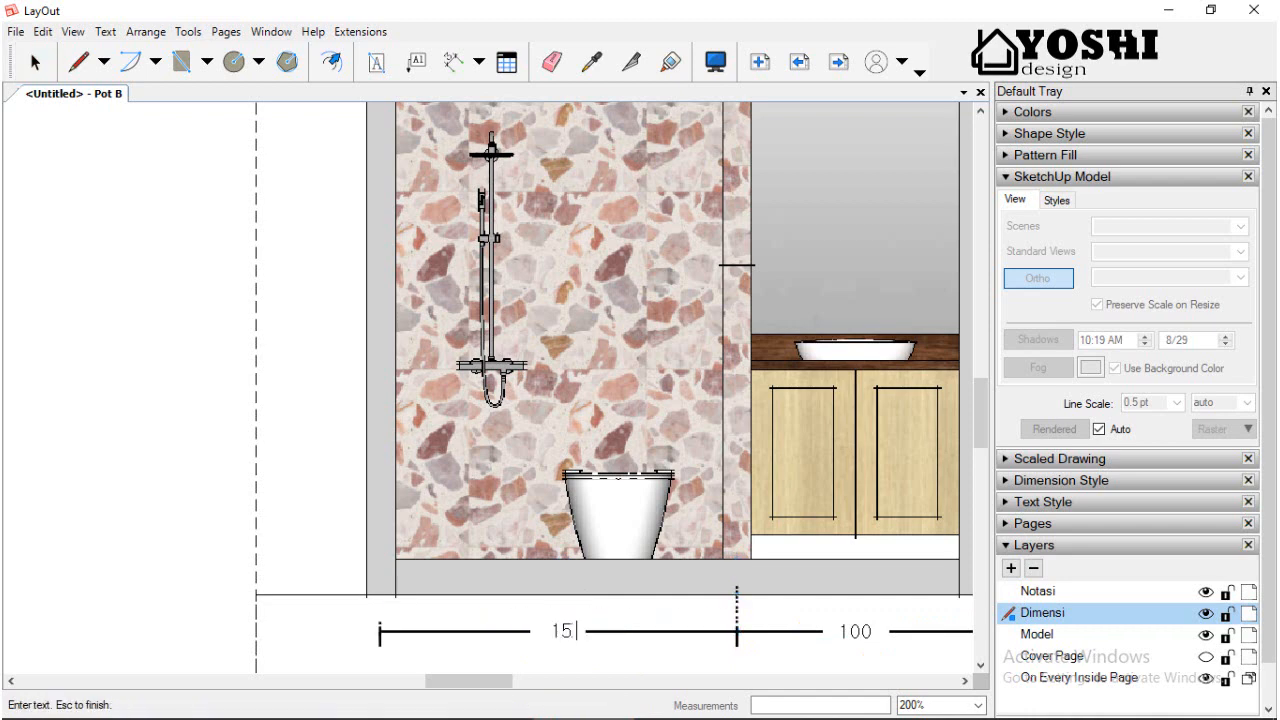
left_click(134, 557)
scroll(205, 532, "down", 3)
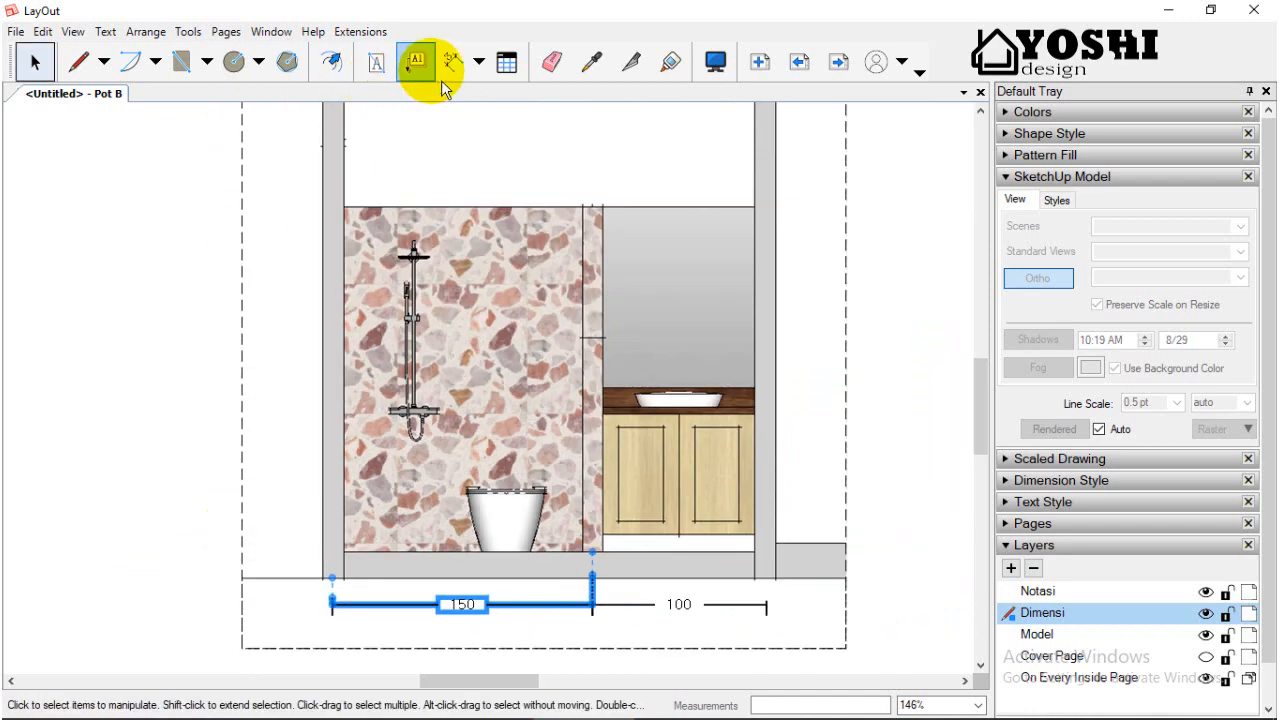
- Add an overall horizontal dimension between the centres of the left and right walls, below the chained dimensions
left_click(449, 63)
left_click(336, 578)
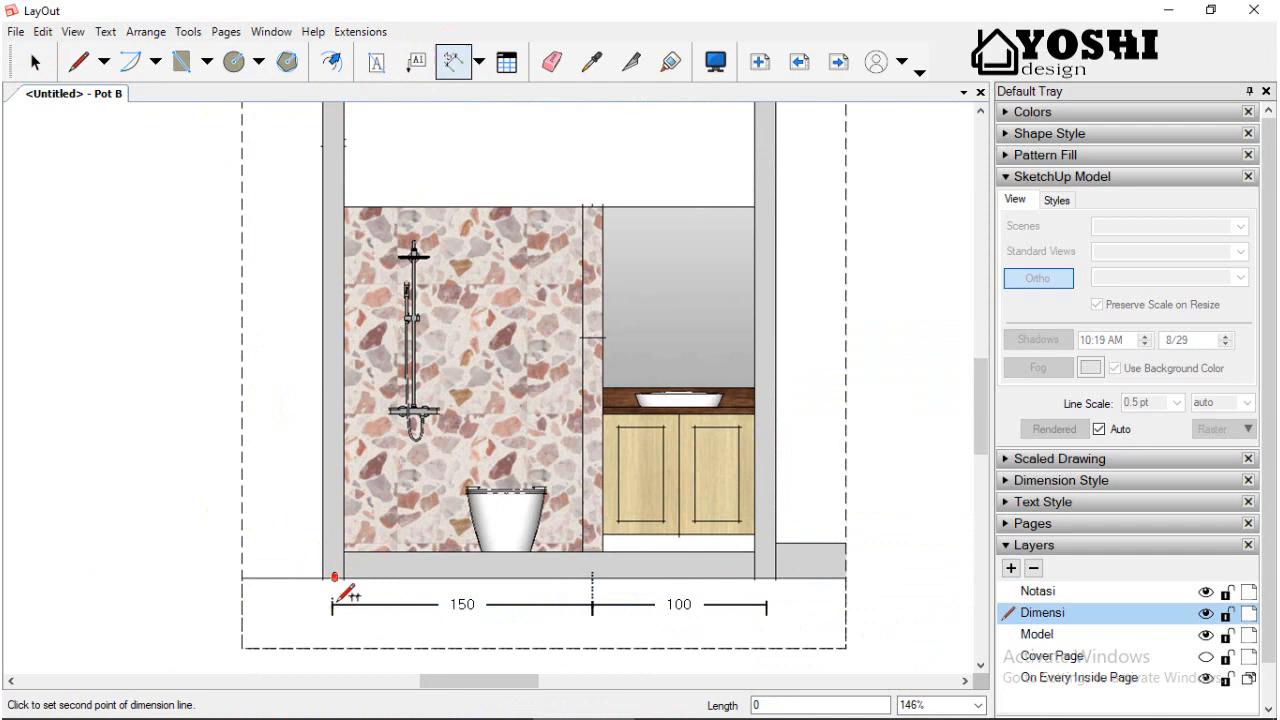
left_click(765, 578)
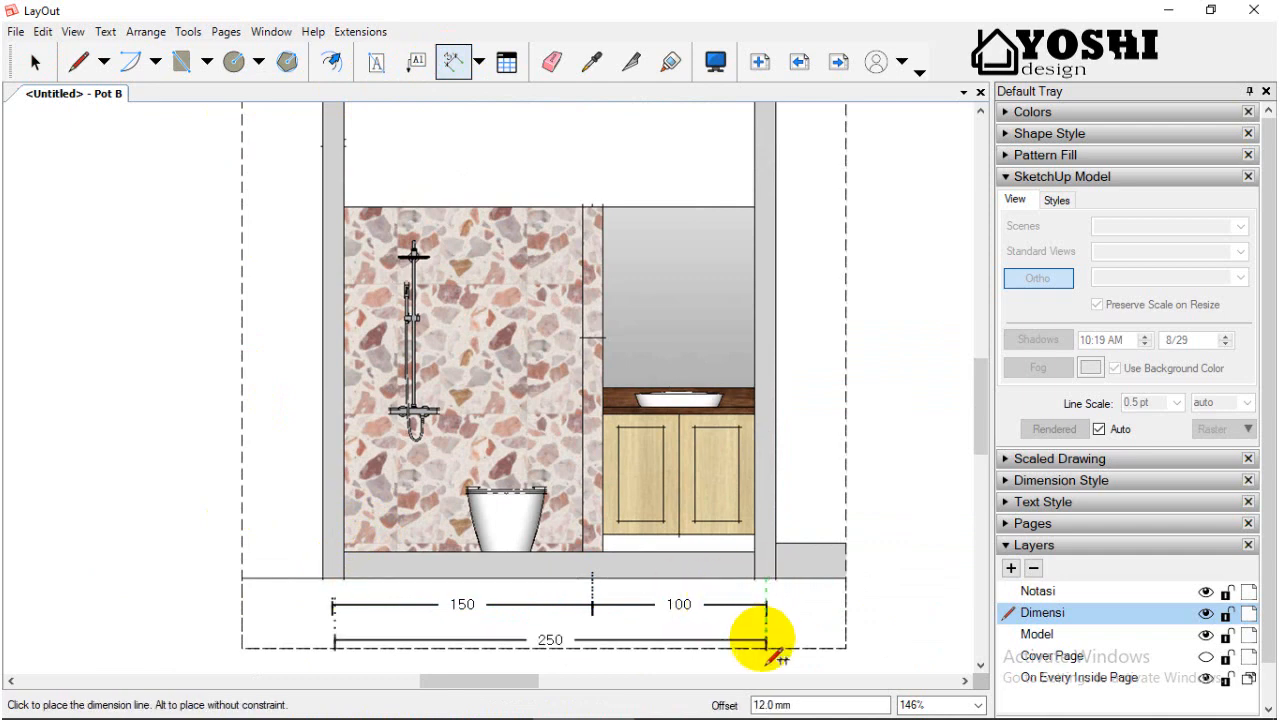
scroll(762, 648, "down", 1)
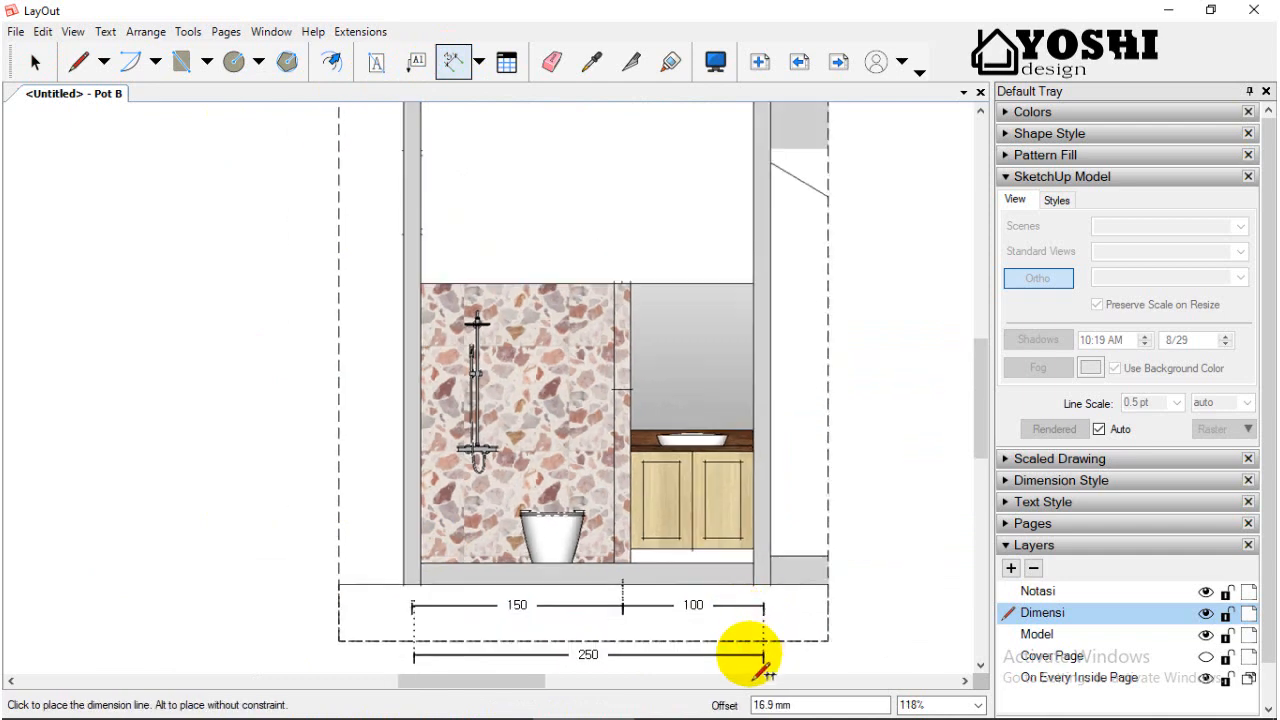
scroll(755, 668, "down", 2)
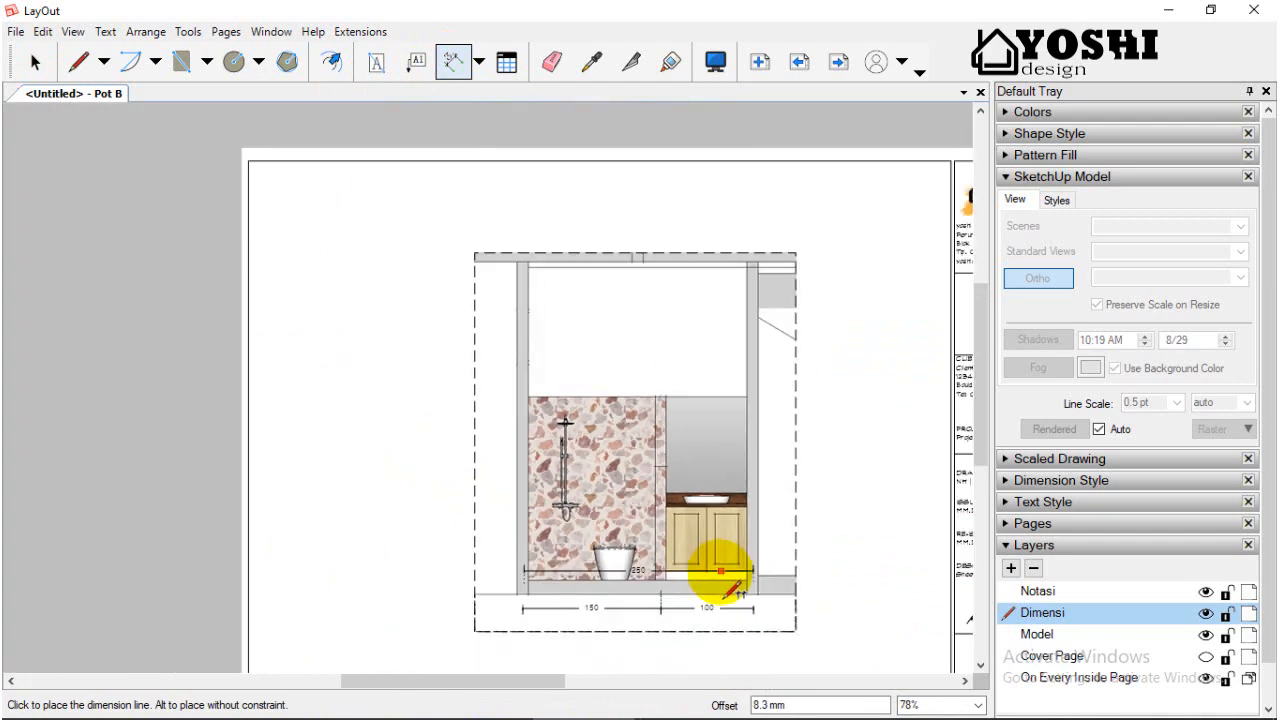
left_click(720, 643)
- Undo all the horizontal dimensions placed below the Pot B section
scroll(672, 643, "up", 1)
scroll(652, 495, "down", 1)
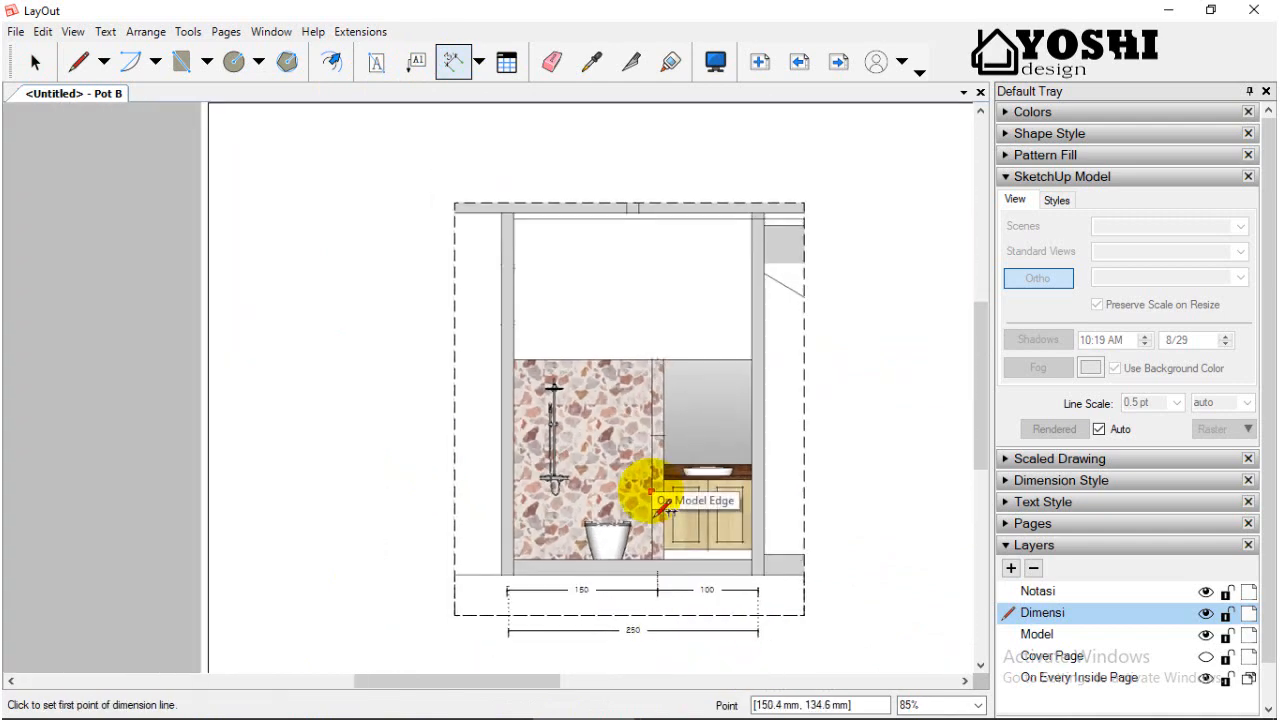
key("ctrl+z")
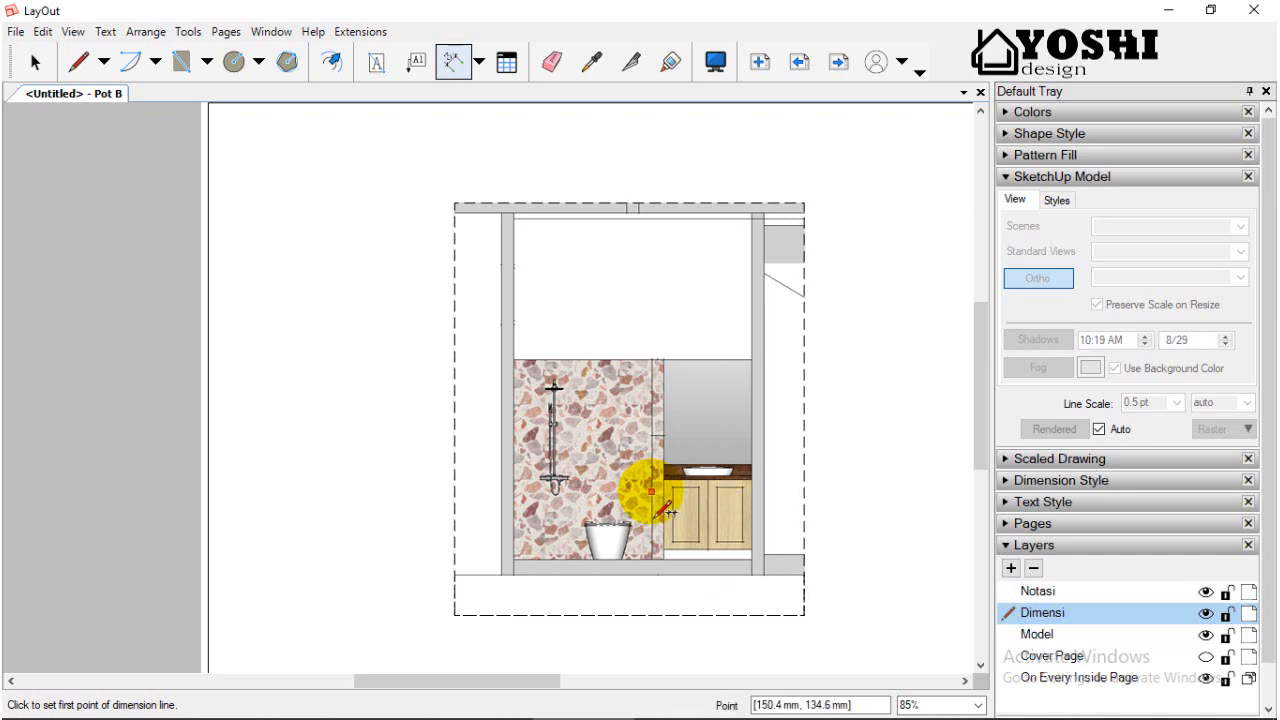
- Dimension the shower and toilet bay from the partition to the left wall's centre, with the dimension line below the viewport's lower edge
scroll(630, 590, "up", 2)
left_click(687, 550)
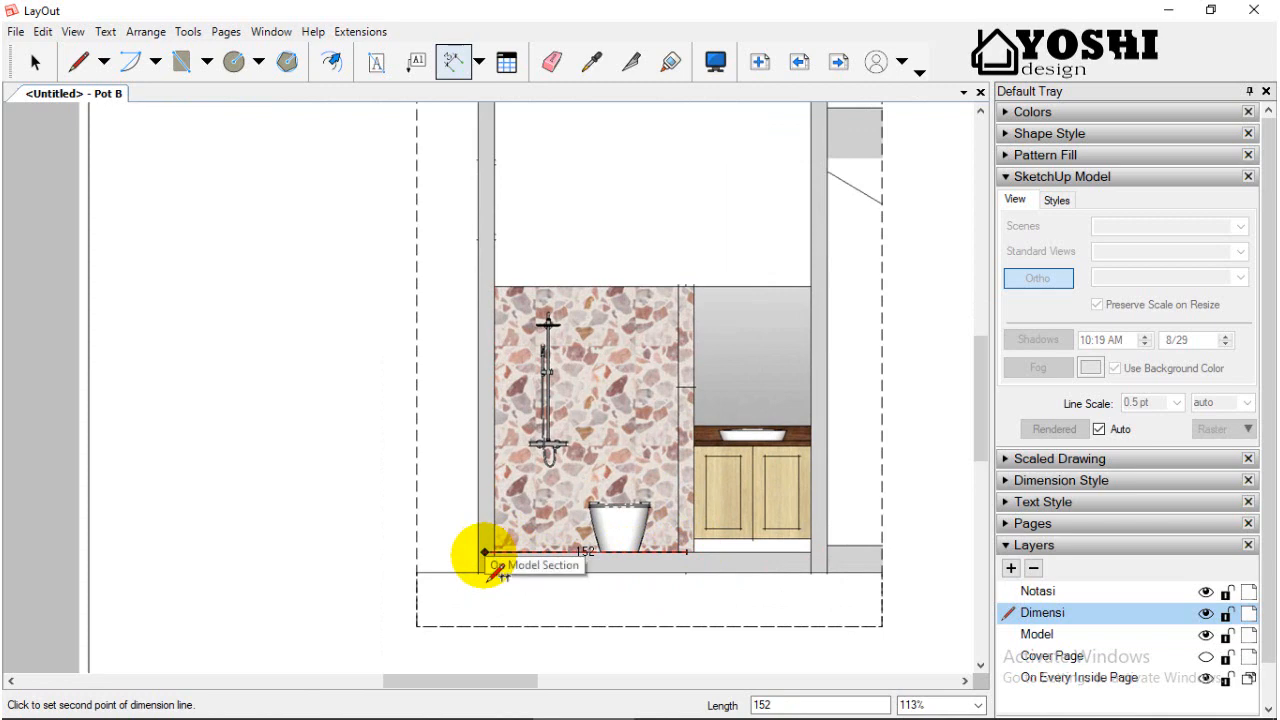
scroll(485, 553, "up", 2)
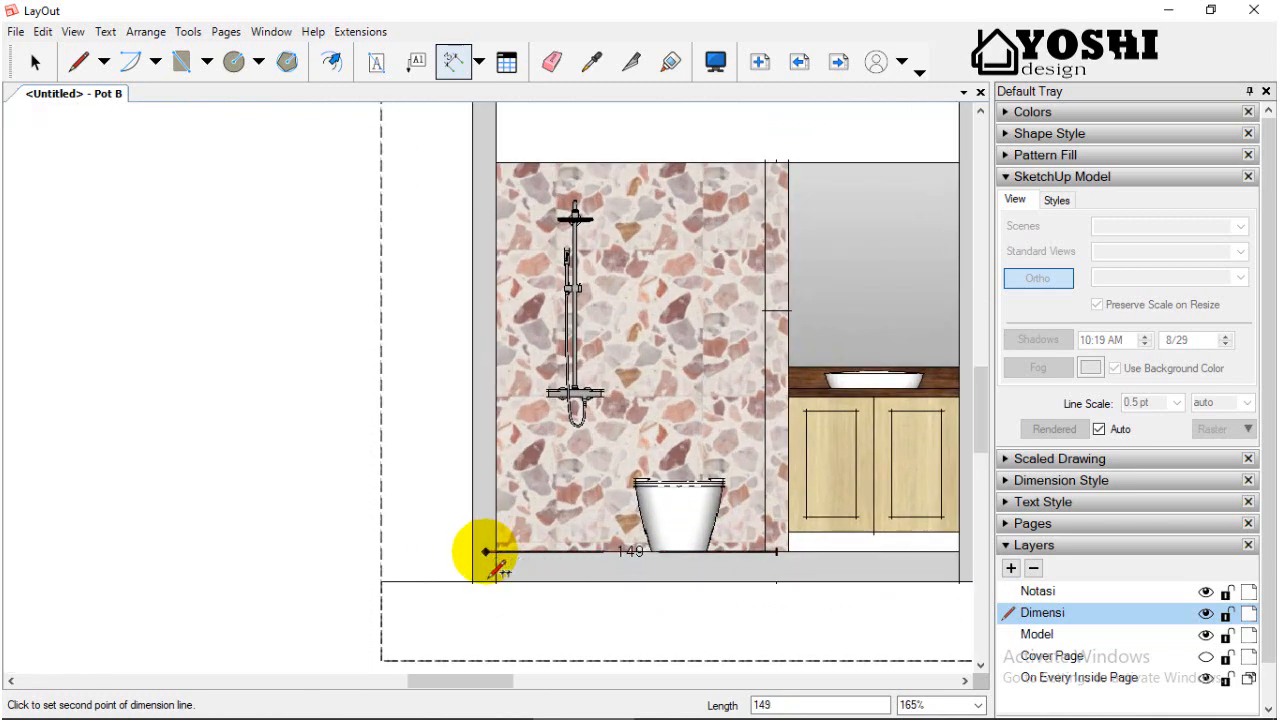
left_click(485, 553)
scroll(486, 580, "down", 4)
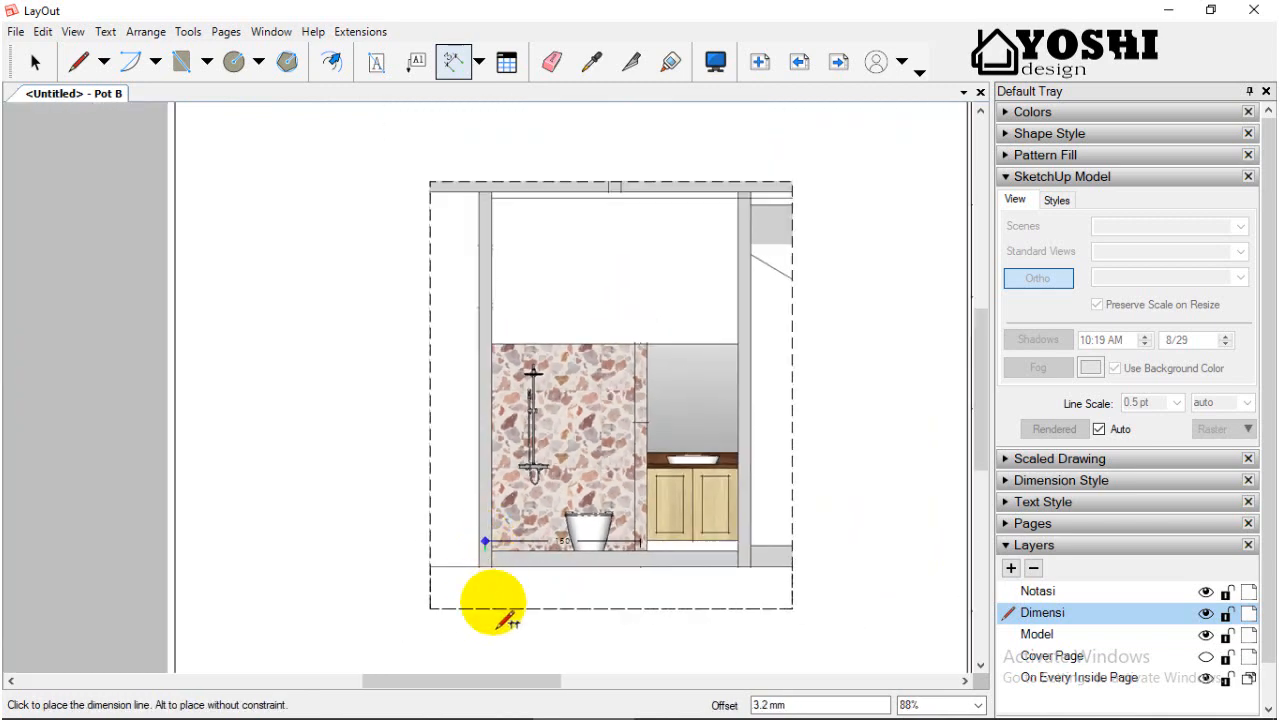
left_click(495, 638)
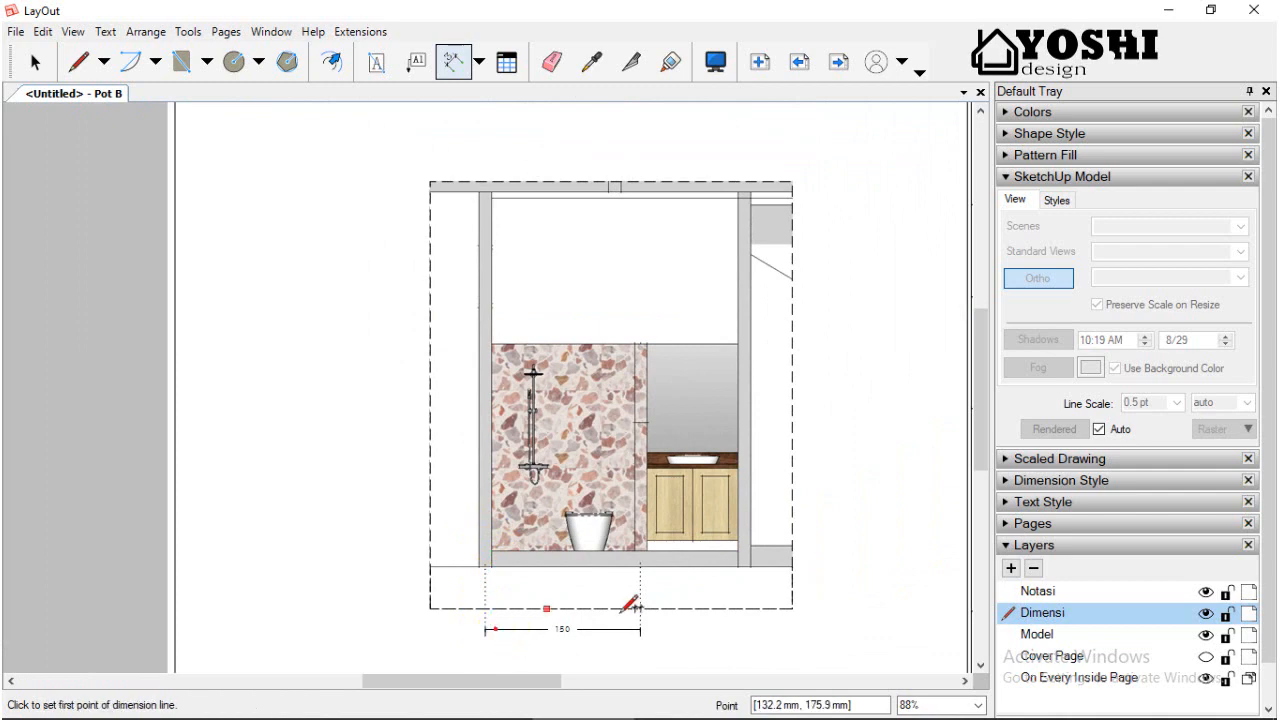
- Dimension the vanity bay from the partition to the right wall's centre, aligned with the shower bay's dimension line
scroll(632, 552, "up", 2)
left_click(632, 551)
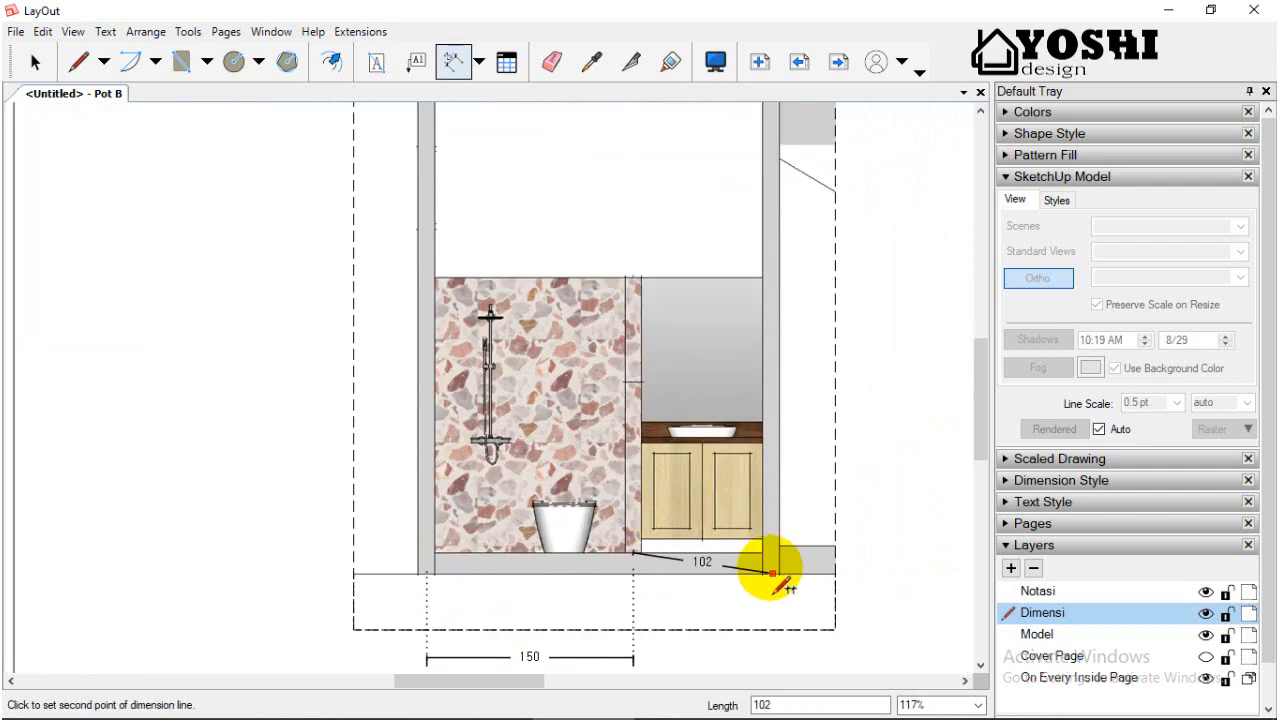
left_click(771, 552)
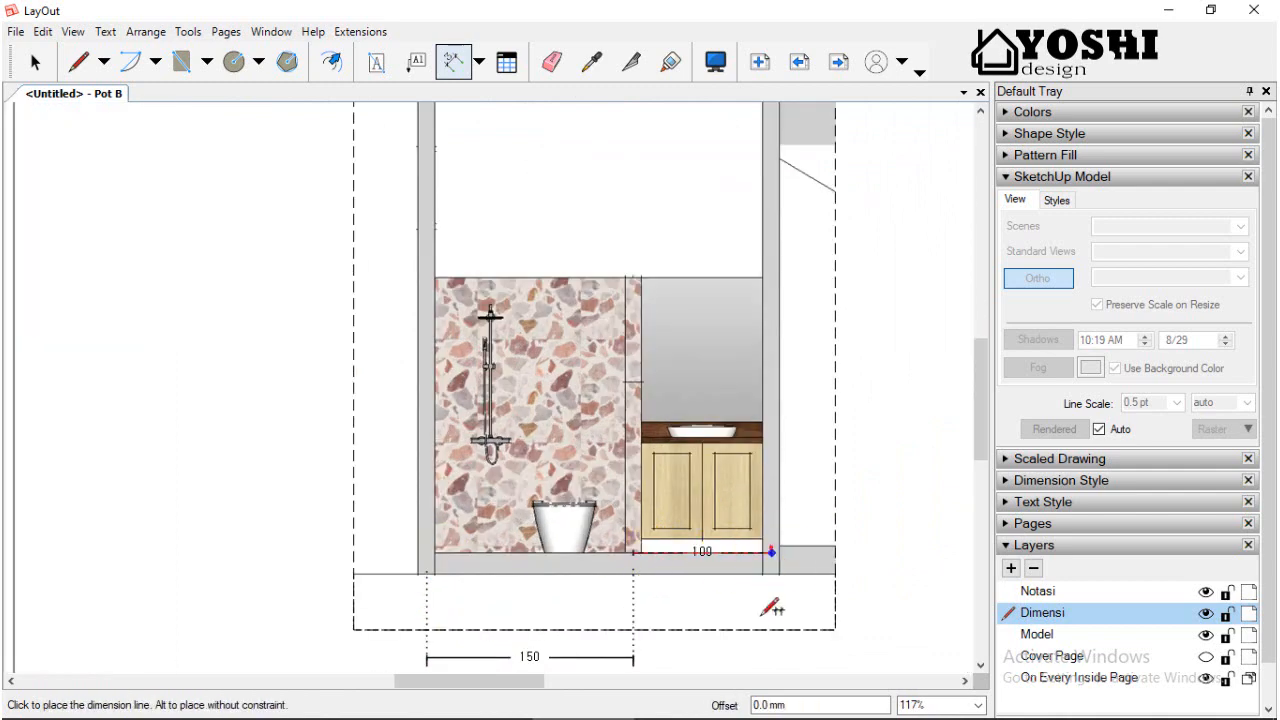
left_click(634, 657)
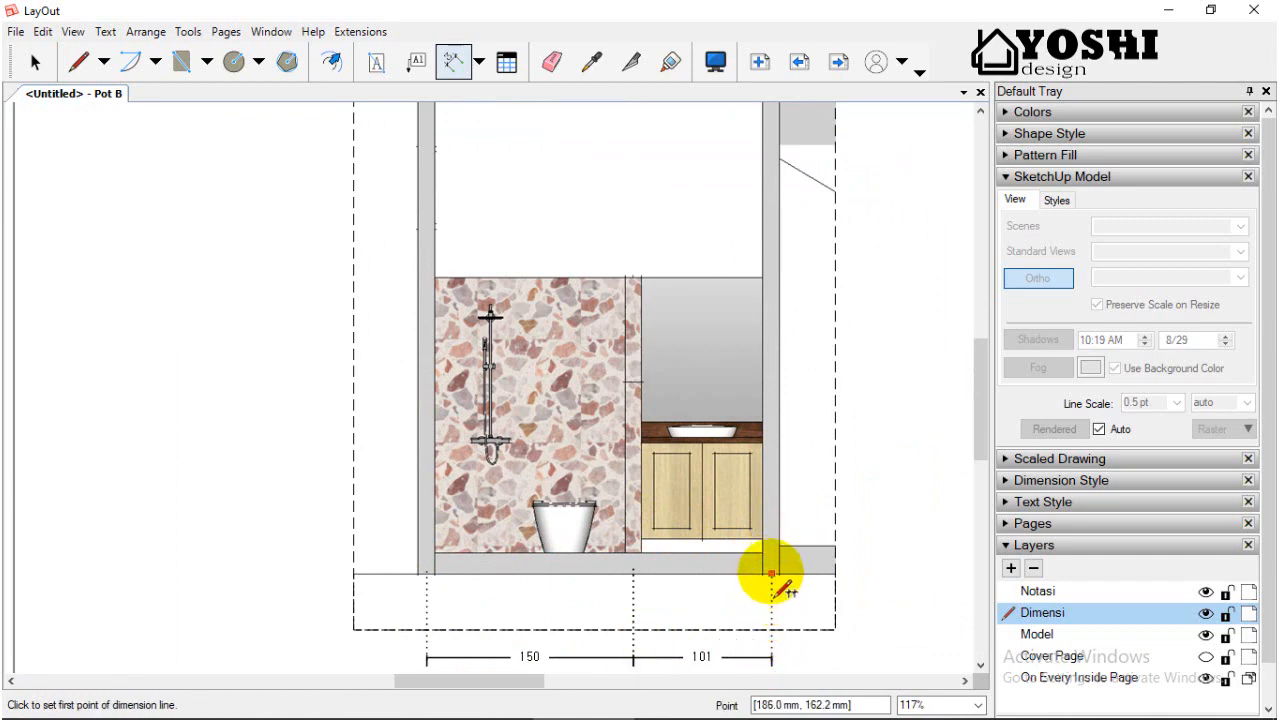
left_click(771, 574)
left_click(427, 572)
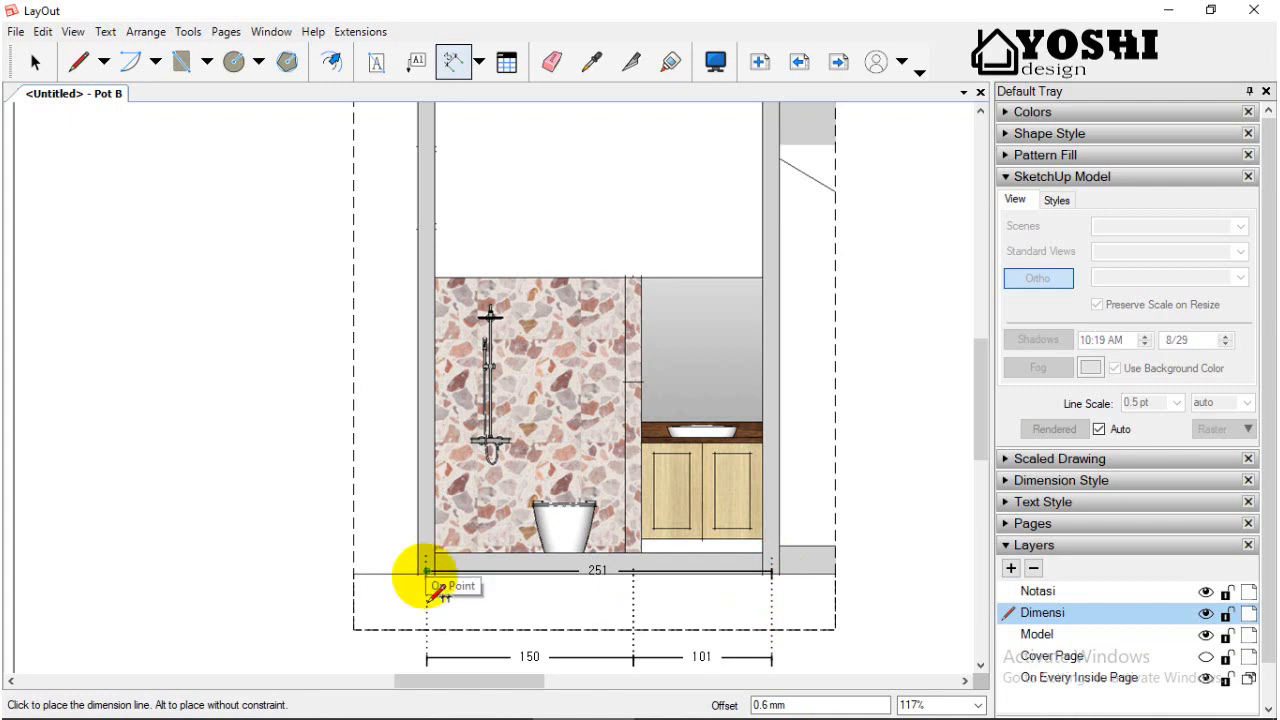
key("Escape")
- Try to add an overall horizontal dimension from the right wall's centre to the left wall's centre, below the chained dimensions
left_click(771, 574)
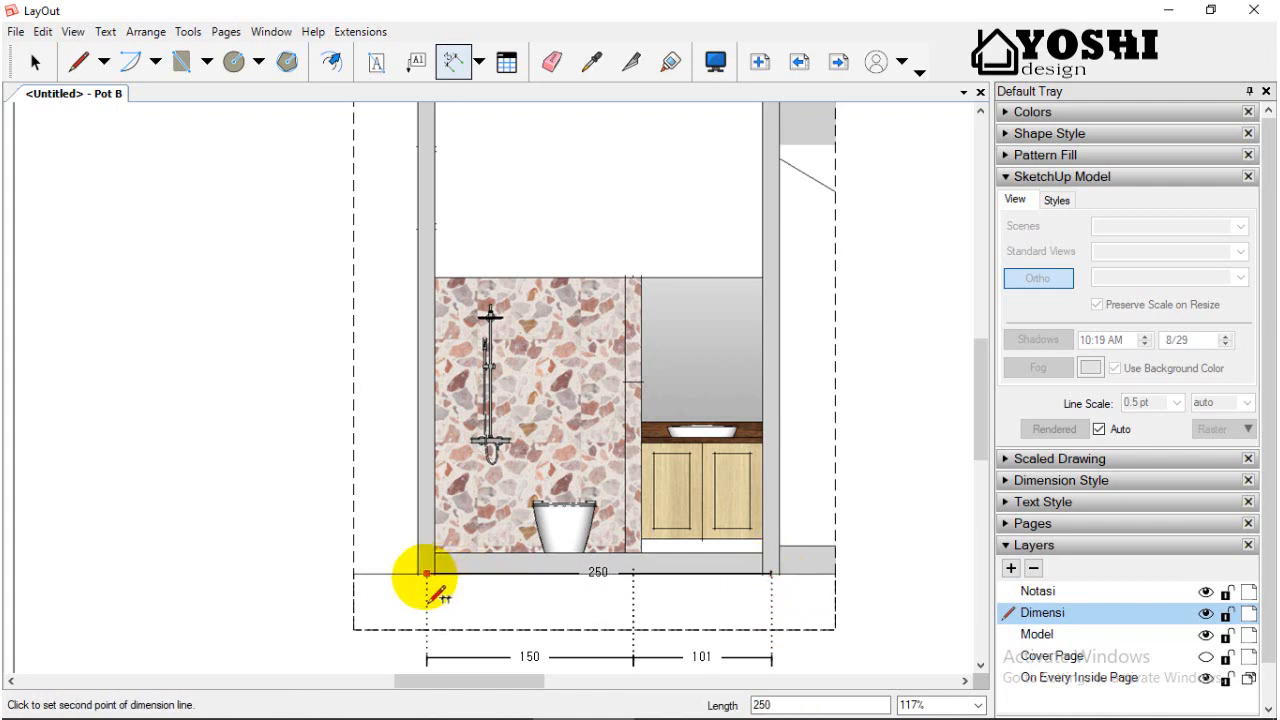
left_click(427, 572)
scroll(451, 443, "down", 3)
left_click(470, 616)
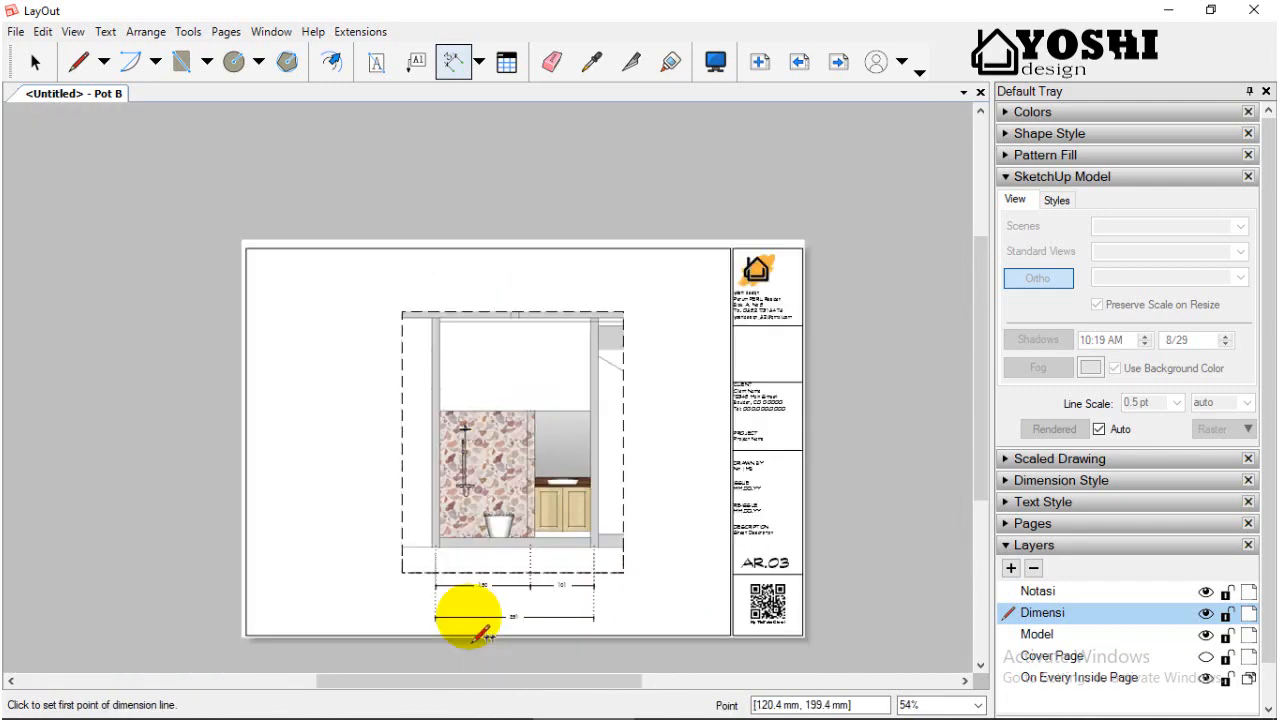
scroll(467, 614, "up", 4)
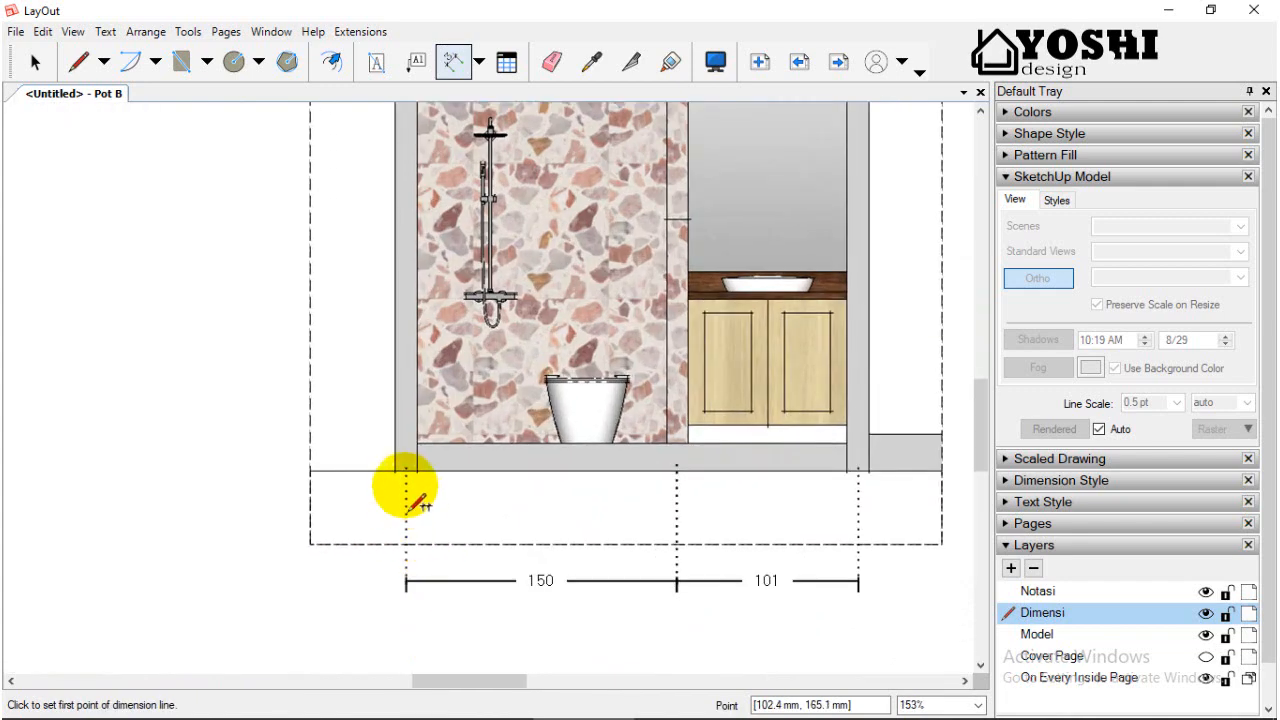
left_click(406, 486)
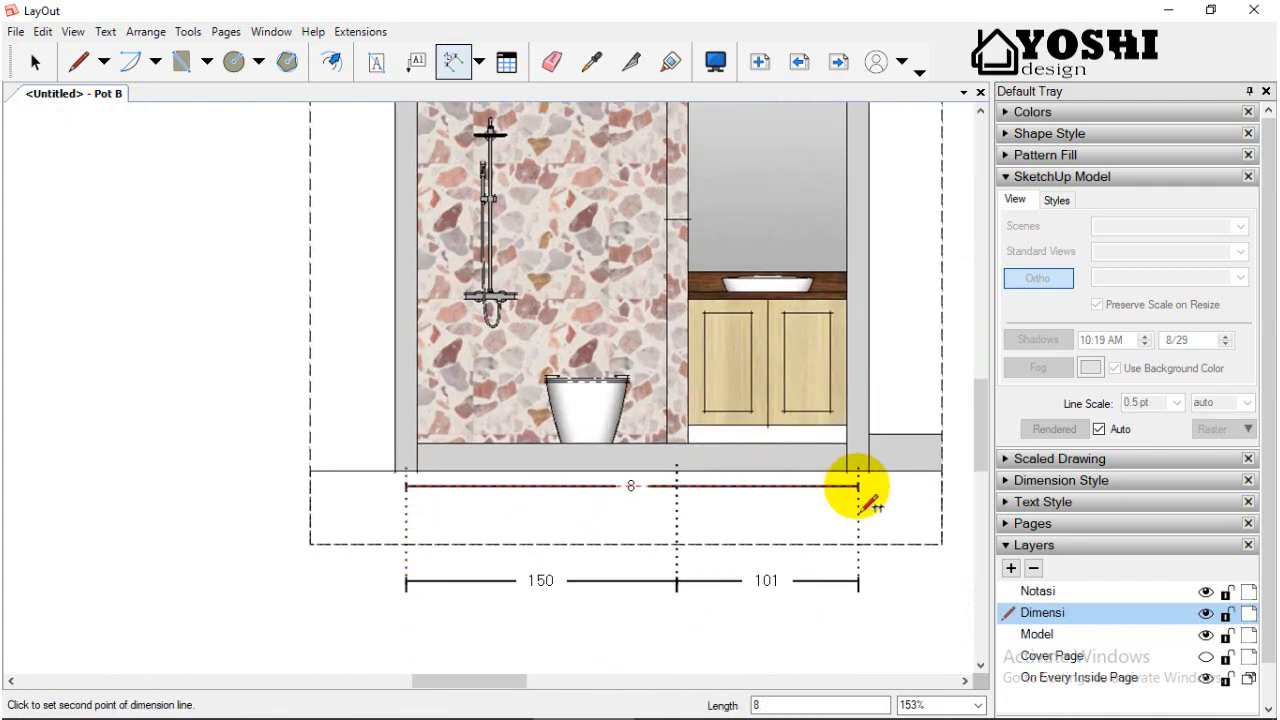
key("Escape")
- Add an overall horizontal dimension from the left wall's centre to the right wall's centre, below the chained dimensions
left_click(406, 467)
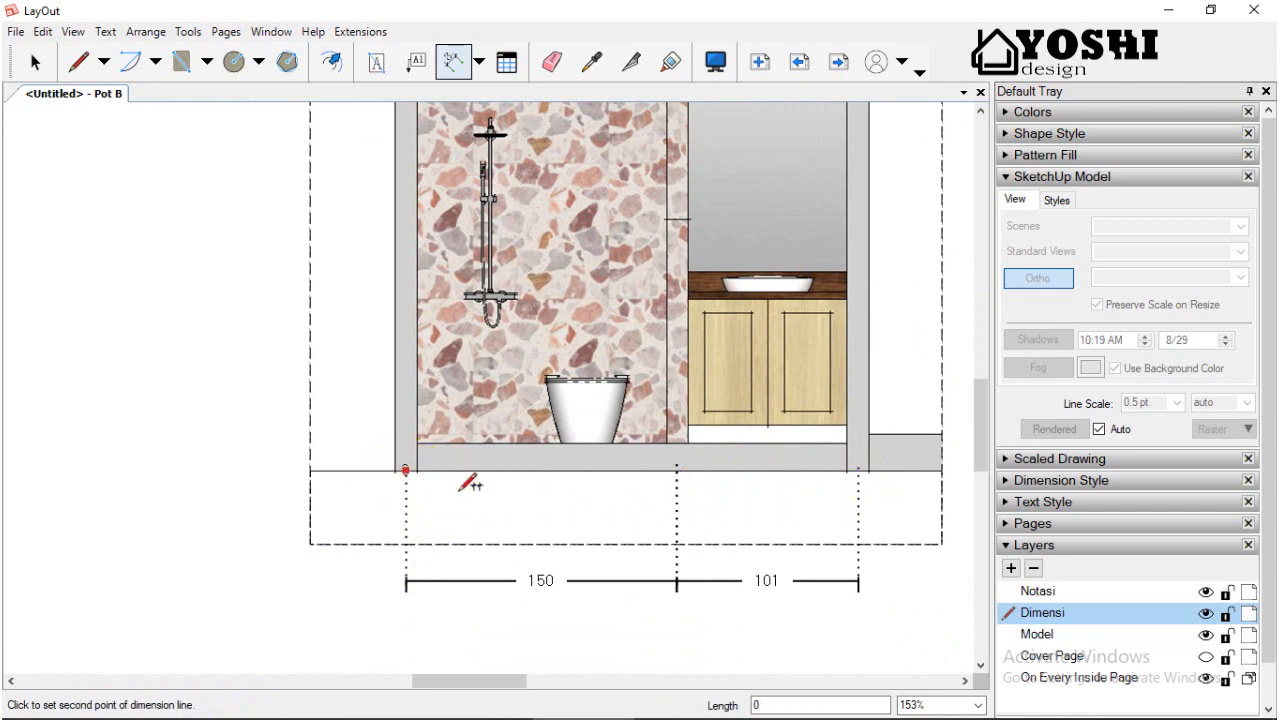
left_click(858, 470)
left_click(858, 621)
scroll(783, 530, "down", 2)
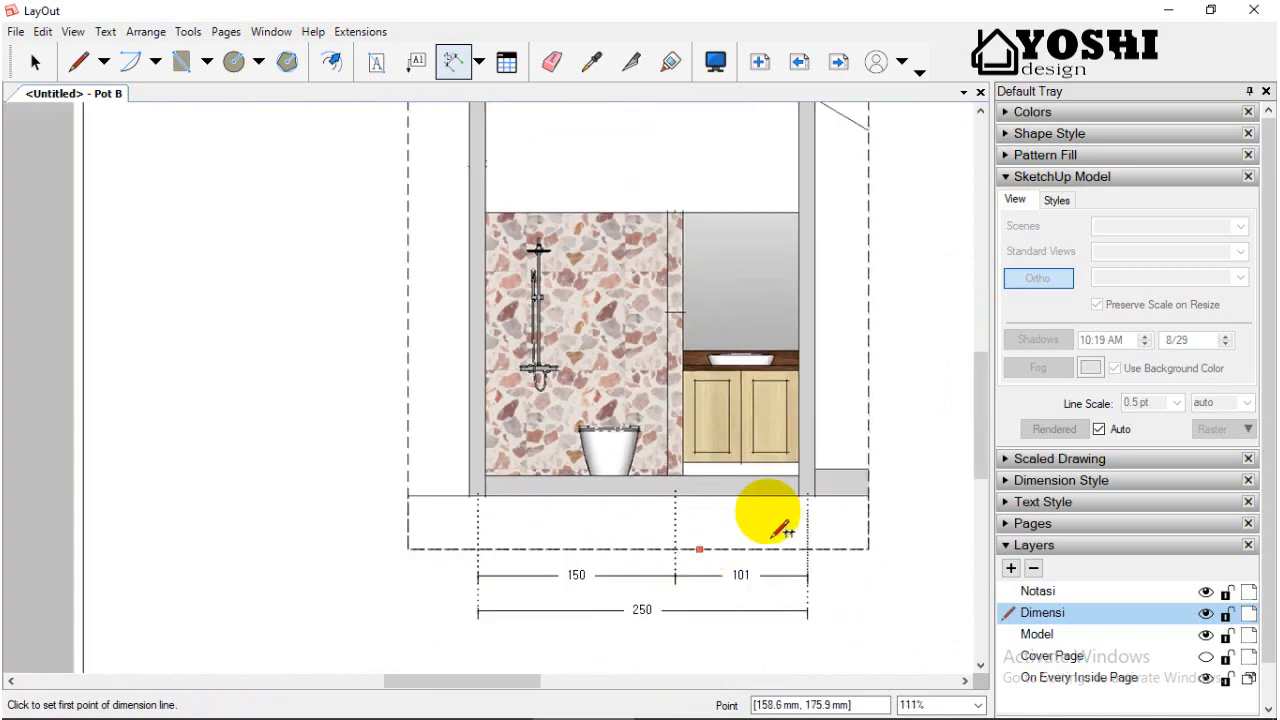
- Add a vertical dimension from the floor to the underside of the vanity cabinet, placed outside the viewport beyond the right wall
scroll(800, 455, "up", 3)
left_click(794, 494)
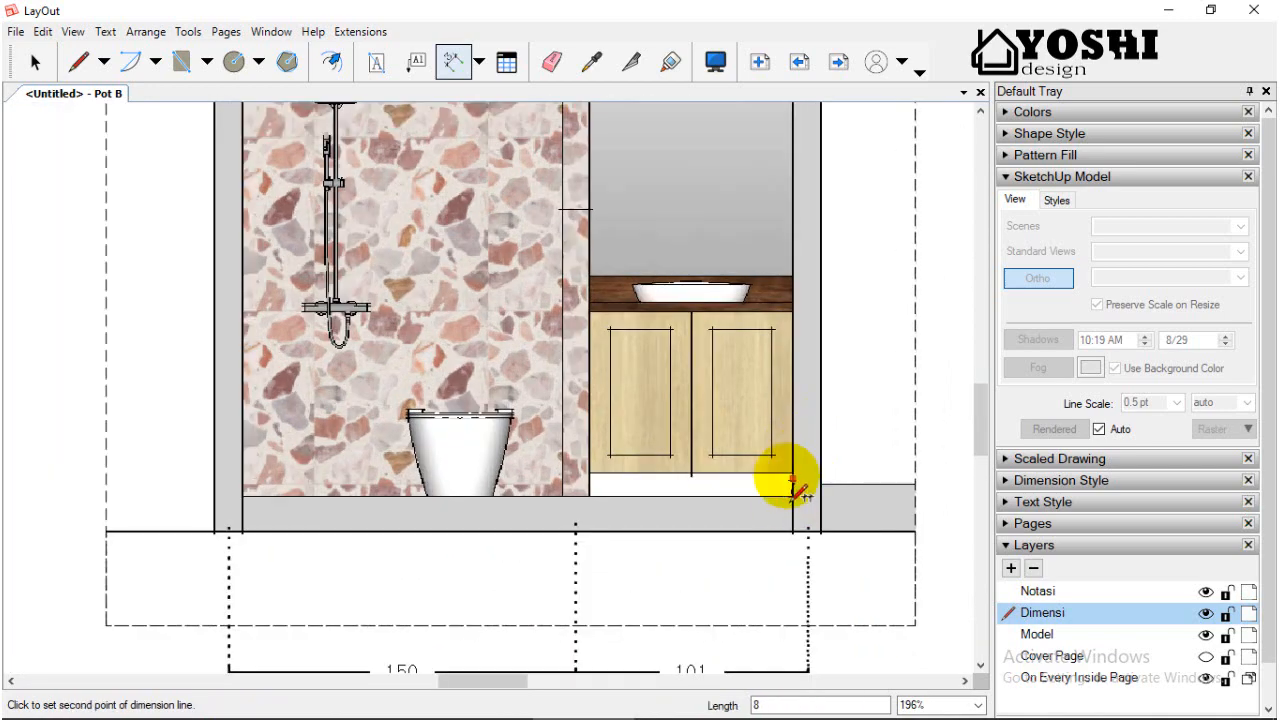
left_click(793, 478)
scroll(800, 490, "down", 3)
left_click(903, 490)
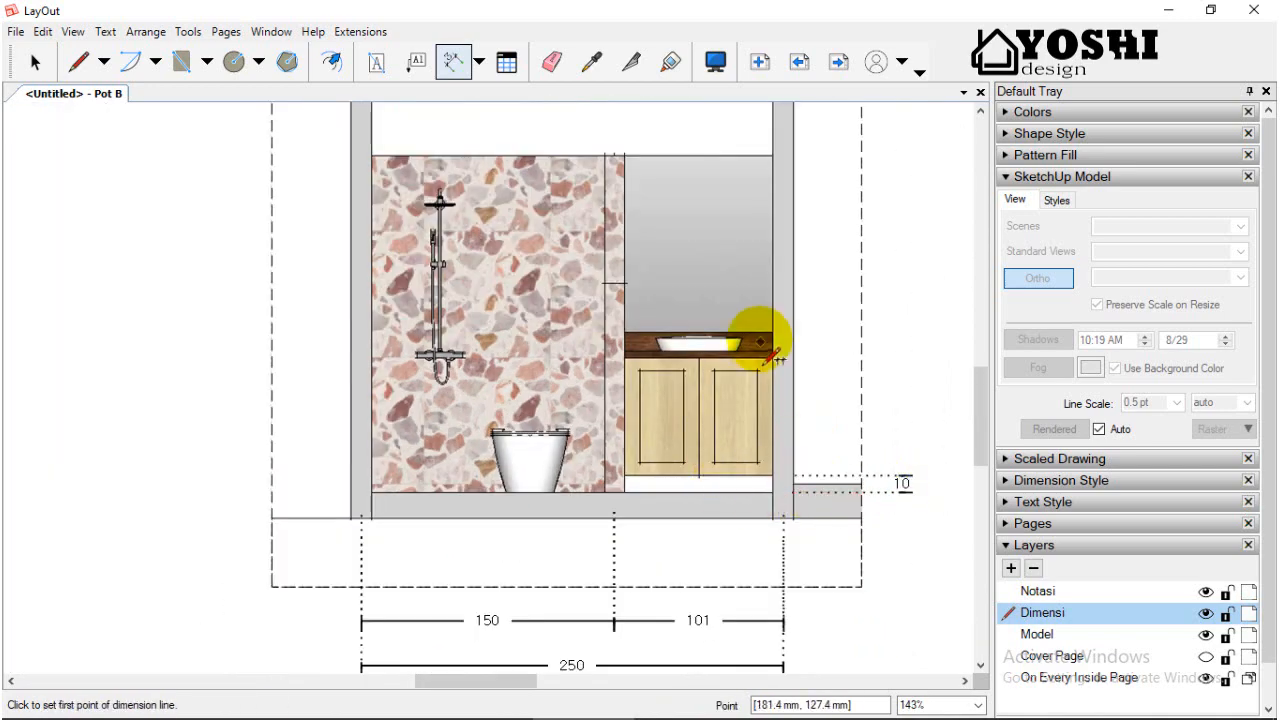
scroll(785, 370, "up", 5)
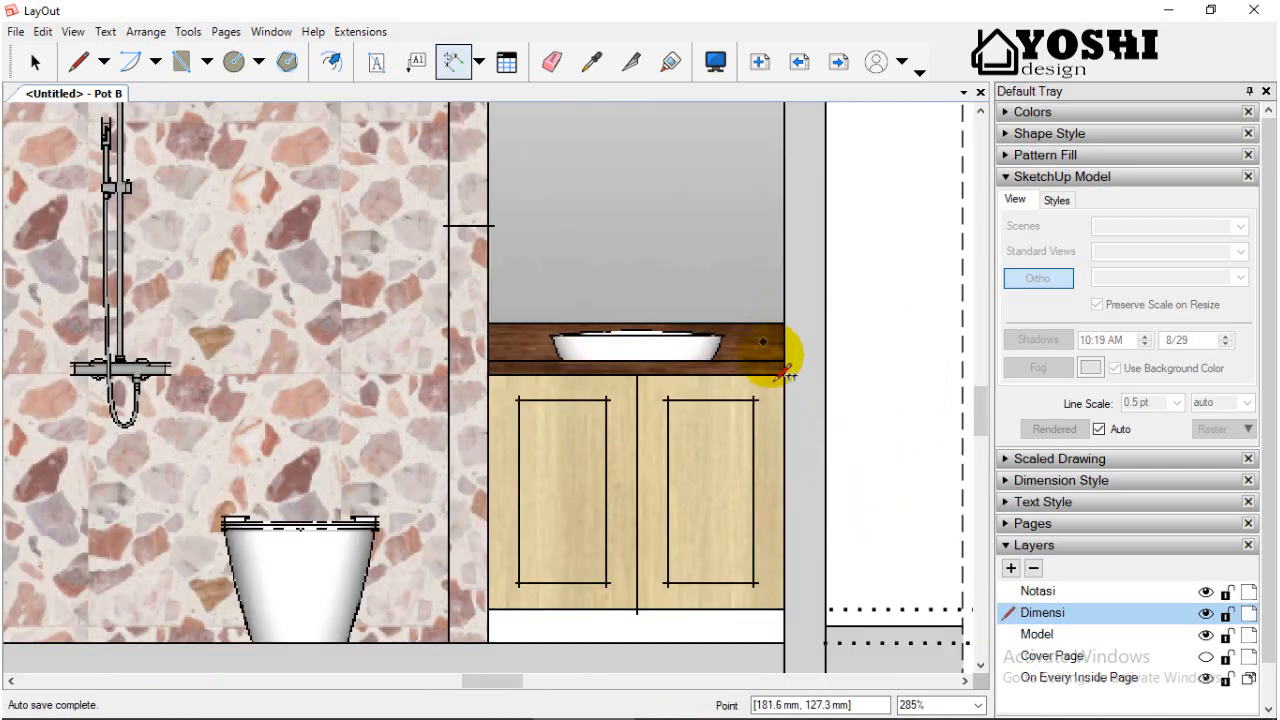
- Continue the vertical dimension chain up to the top of the wooden vanity backsplash and to the partition's horizontal joint line
left_click(782, 322)
scroll(660, 350, "down", 3)
scroll(612, 364, "up", 2)
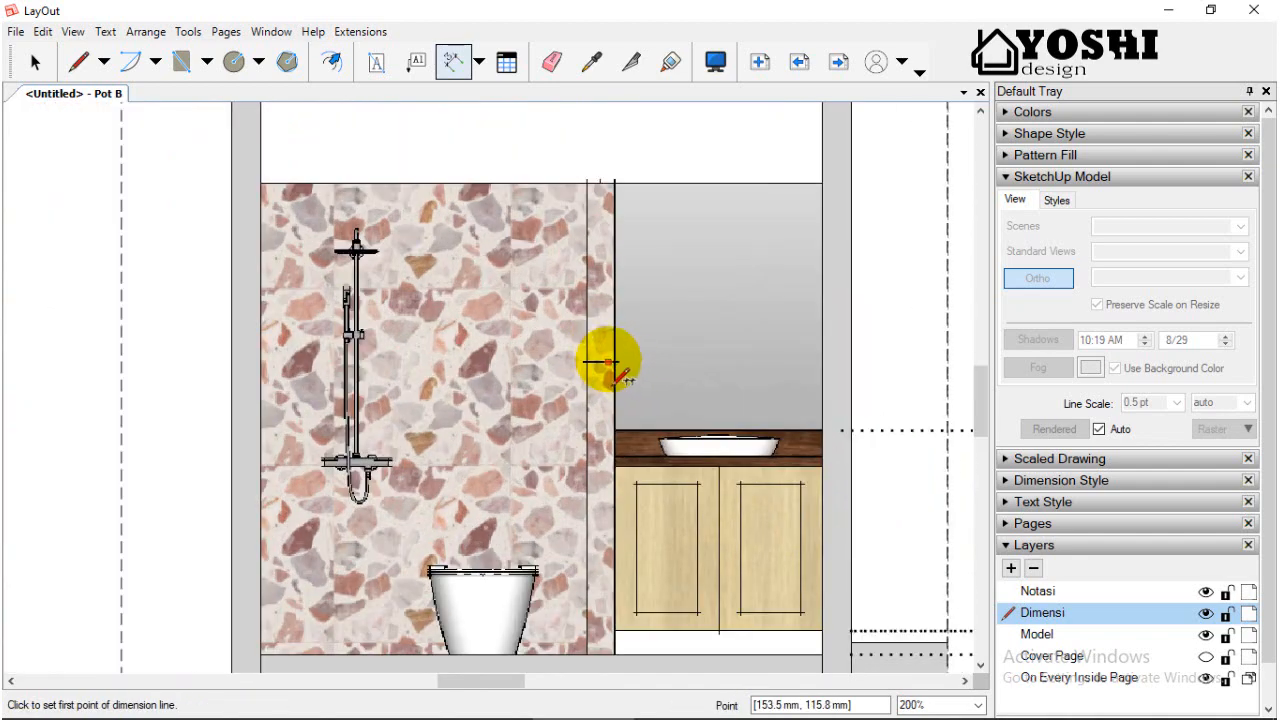
double_click(608, 362)
scroll(694, 492, "down", 5)
scroll(692, 340, "up", 4)
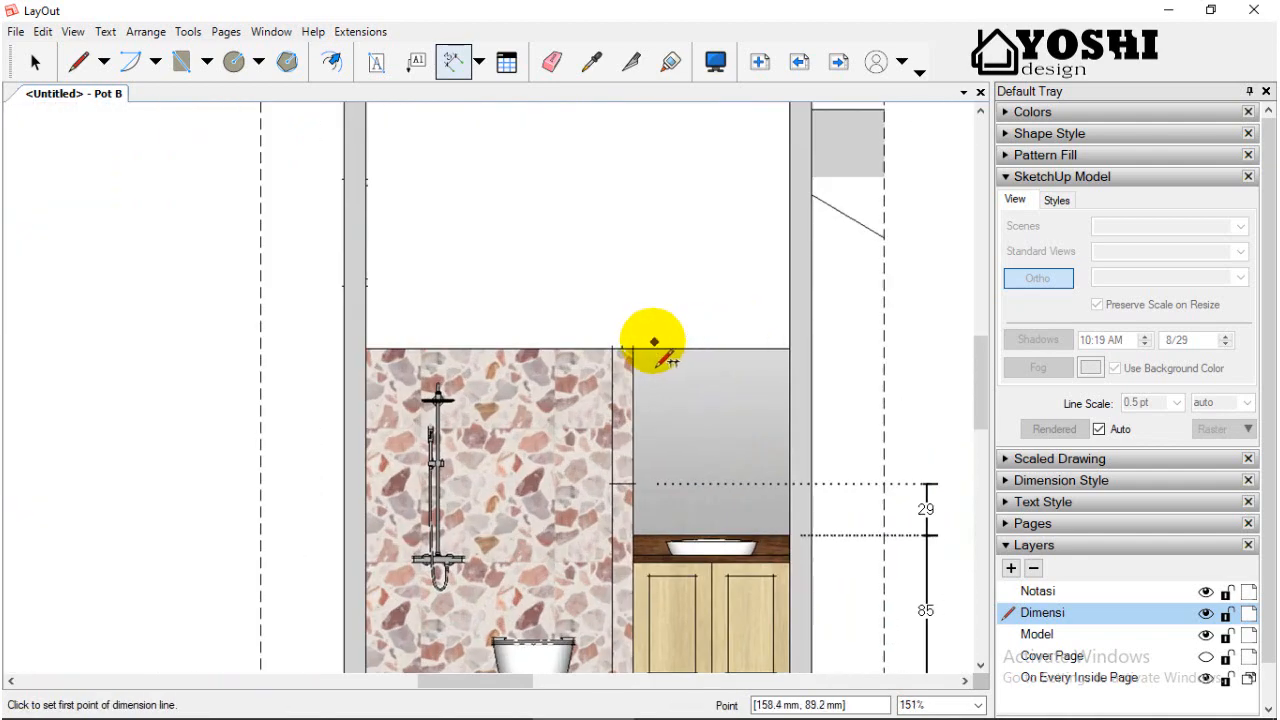
- Extend the vertical dimension chain to the top edge of the tiled wall and to the underside of the ceiling slab
double_click(652, 346)
scroll(714, 432, "down", 3)
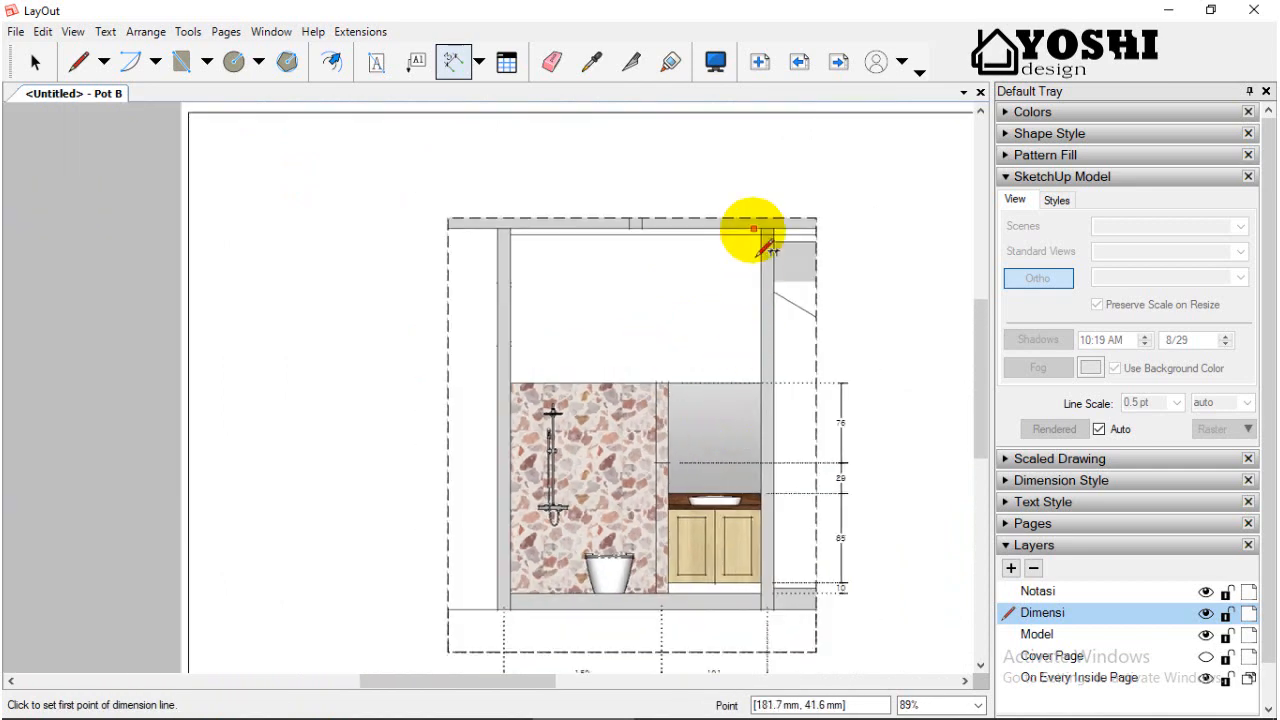
scroll(765, 246, "up", 3)
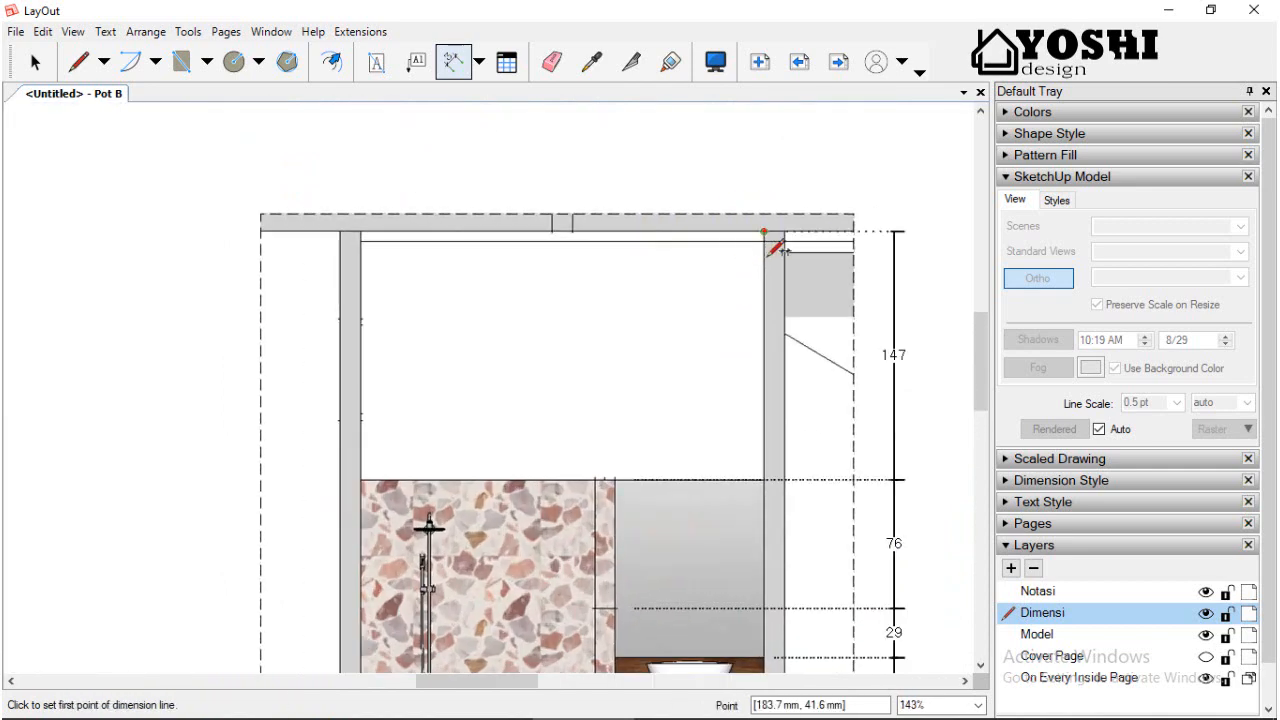
- Add an overall vertical dimension from the ceiling slab's underside to the floor, outside the chained vertical dimensions
scroll(749, 440, "down", 3)
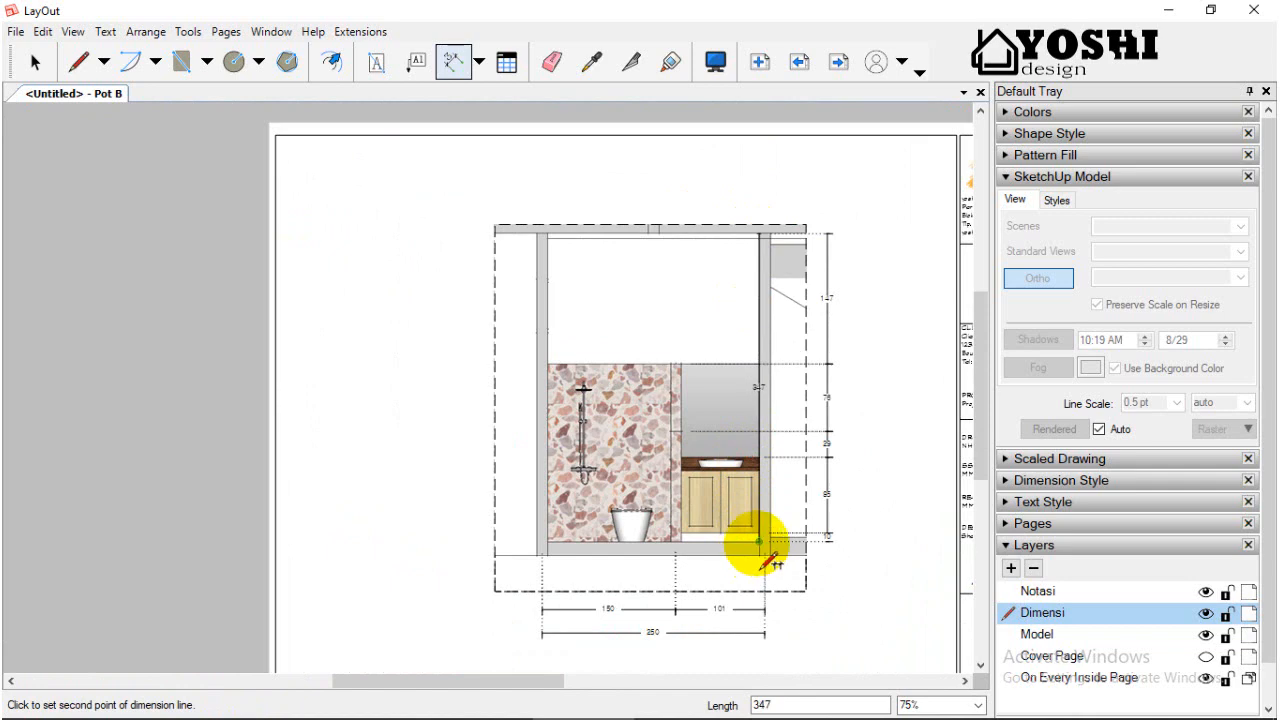
left_click(757, 543)
left_click(855, 567)
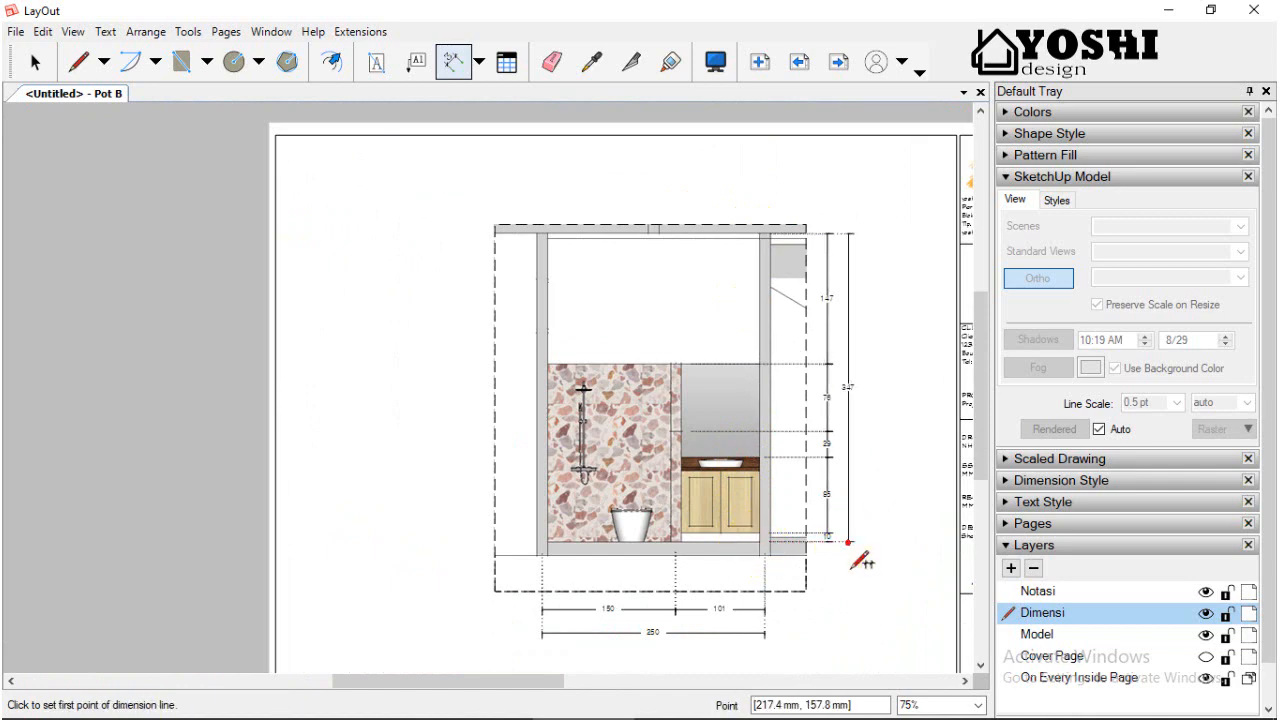
left_click(849, 543)
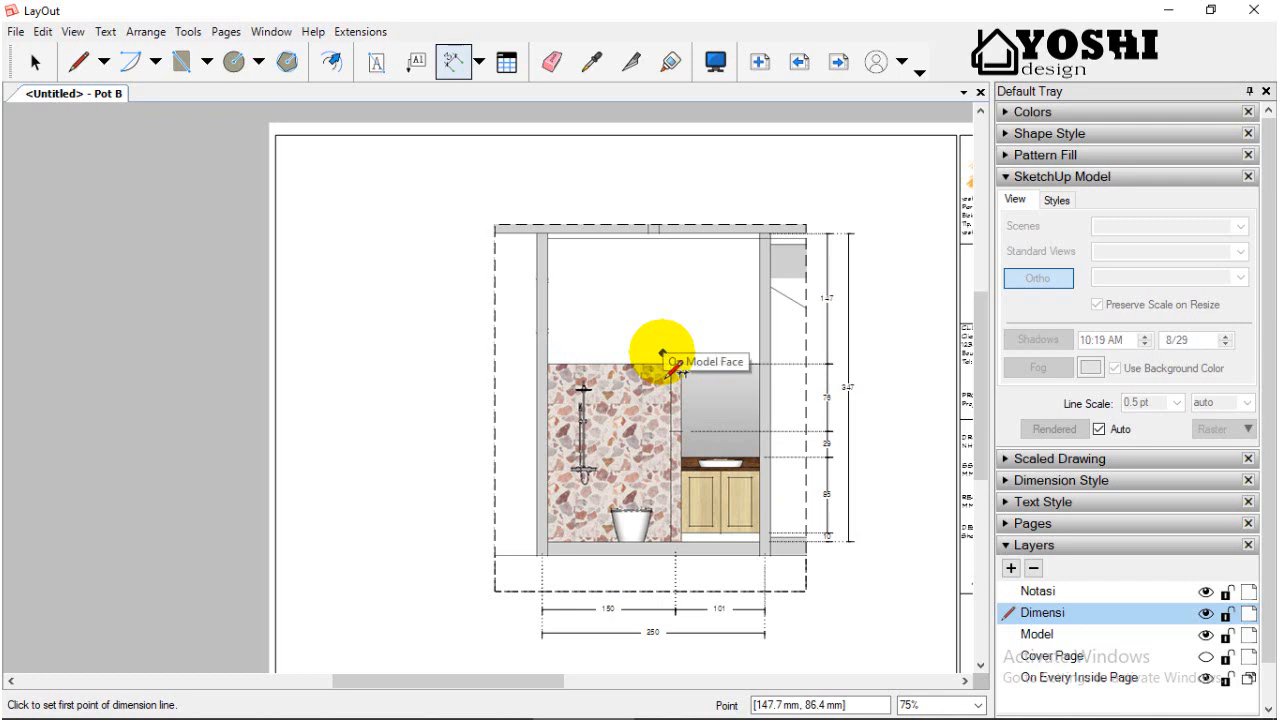
scroll(662, 248, "up", 2)
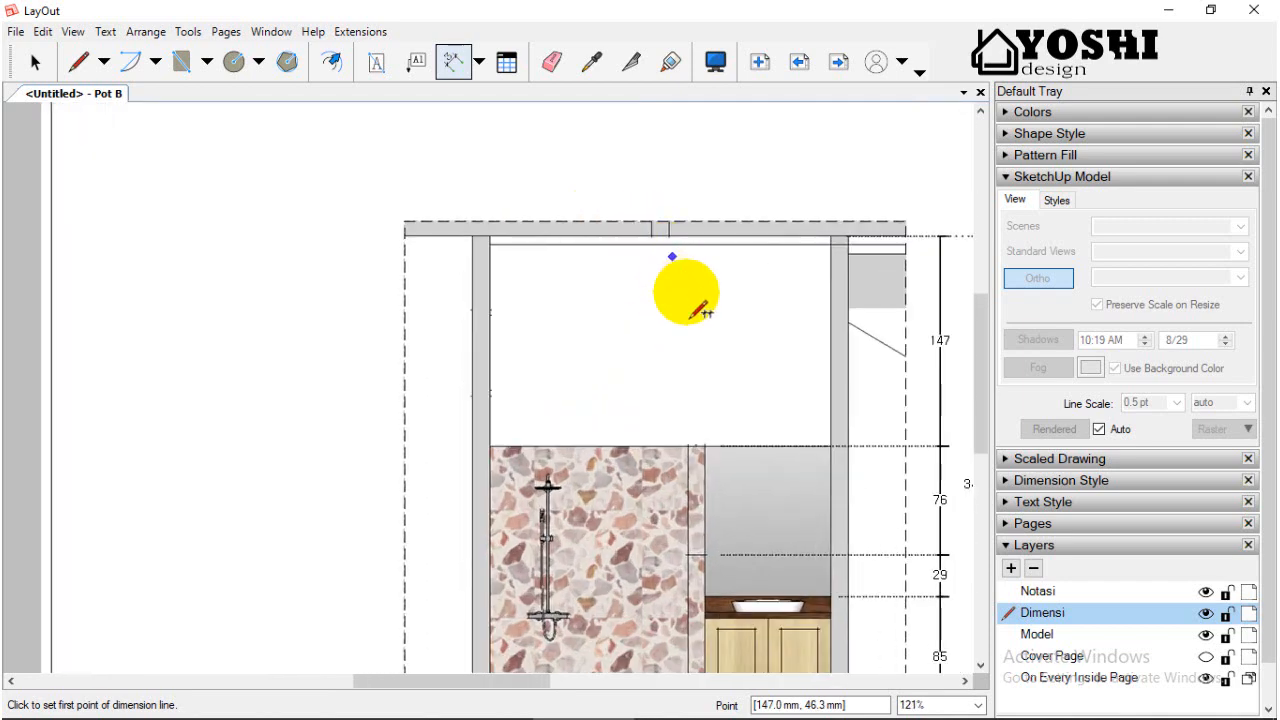
scroll(686, 289, "down", 1)
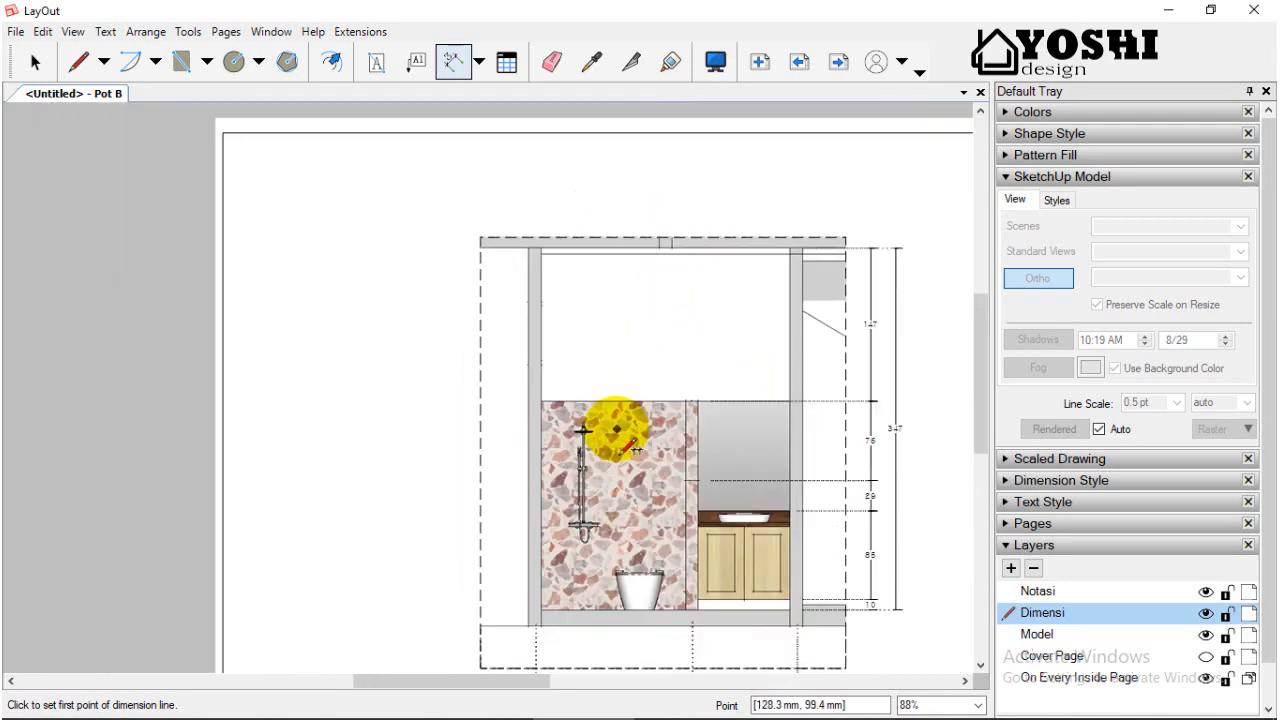
scroll(537, 452, "up", 2)
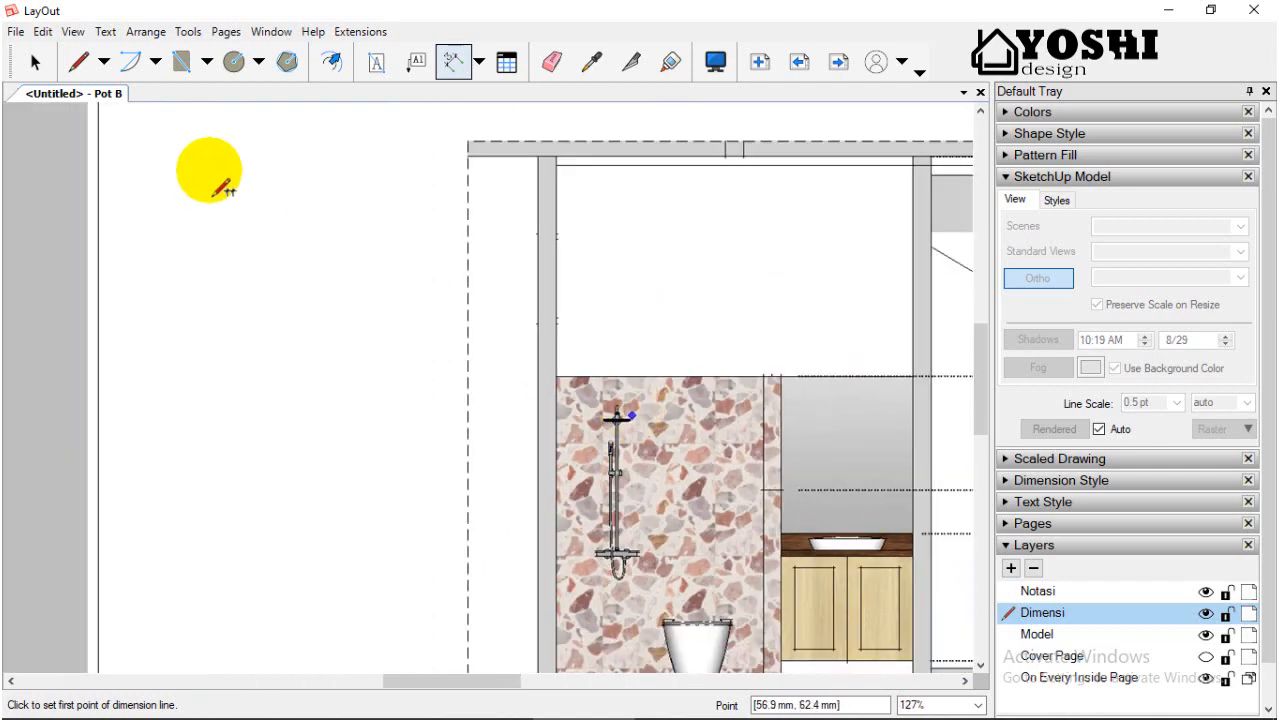
- On the Pot C sheet, dimension the shower bay from the right wall's centre to the partition's centre, placed below the viewport
left_click(35, 62)
scroll(611, 443, "up", 1)
scroll(586, 428, "down", 2)
left_click(838, 62)
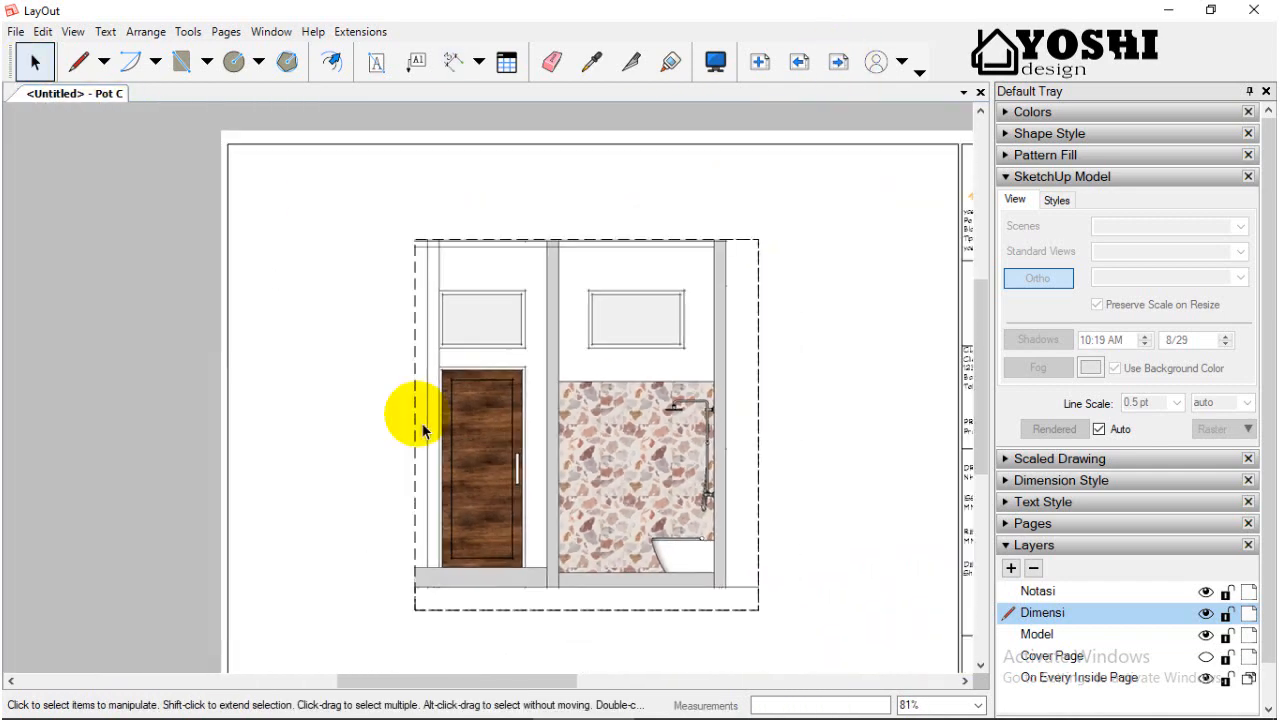
scroll(414, 414, "down", 2)
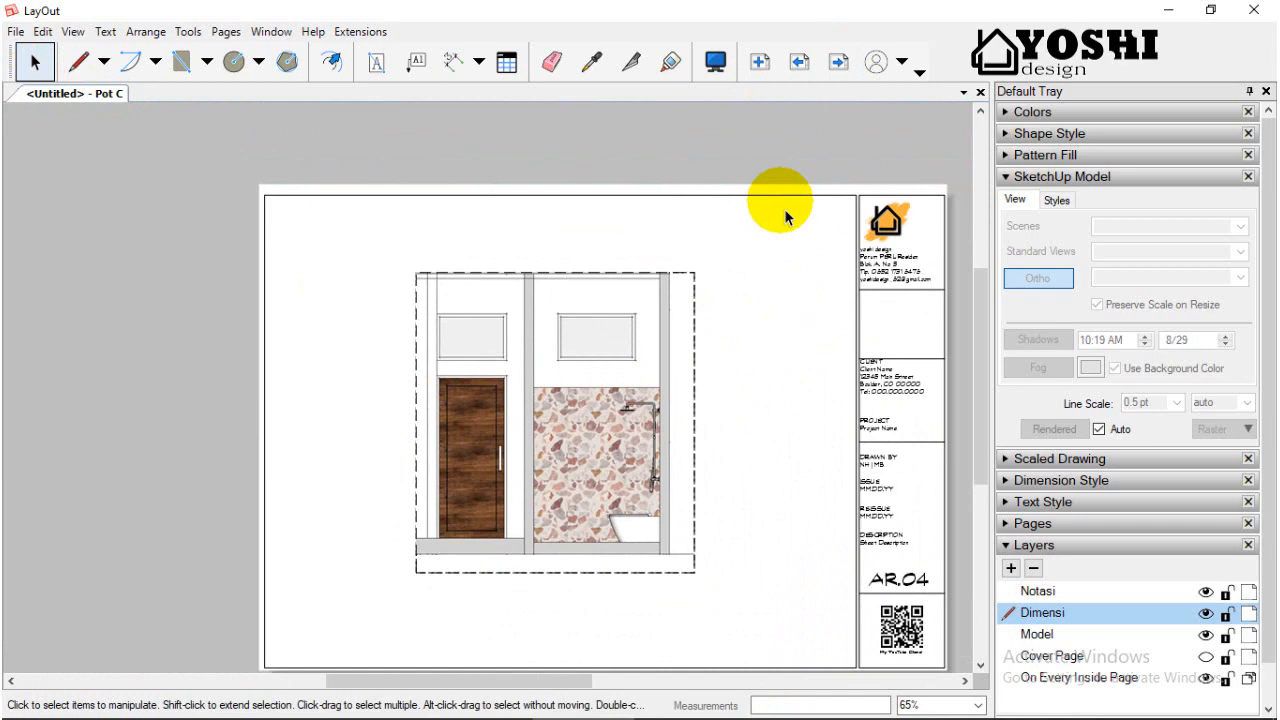
left_click(453, 62)
scroll(786, 540, "up", 3)
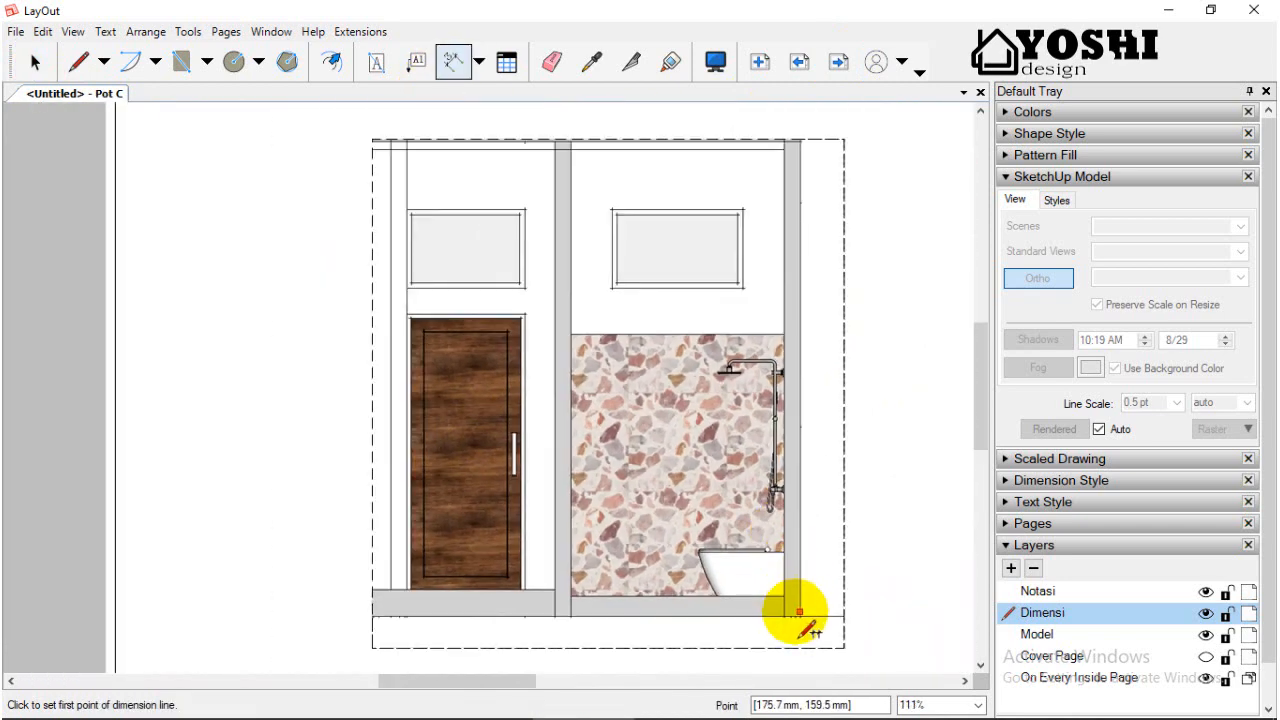
left_click(792, 615)
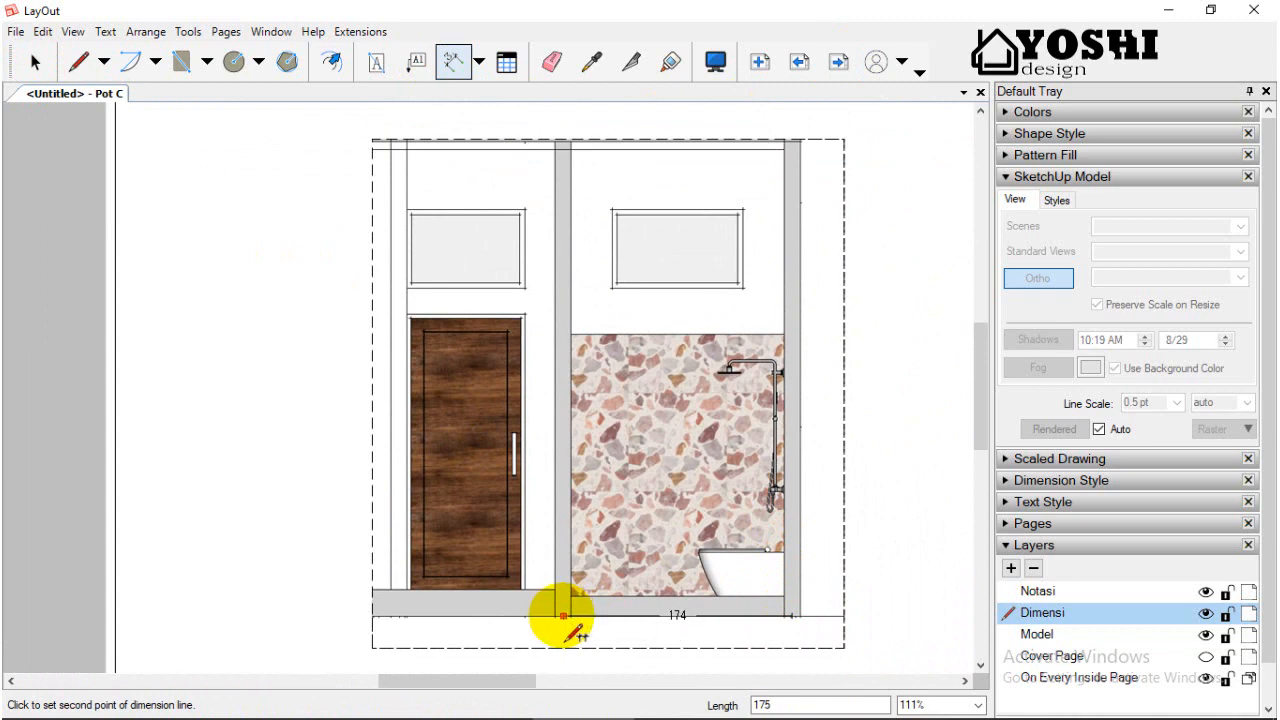
left_click(563, 617)
scroll(557, 588, "down", 2)
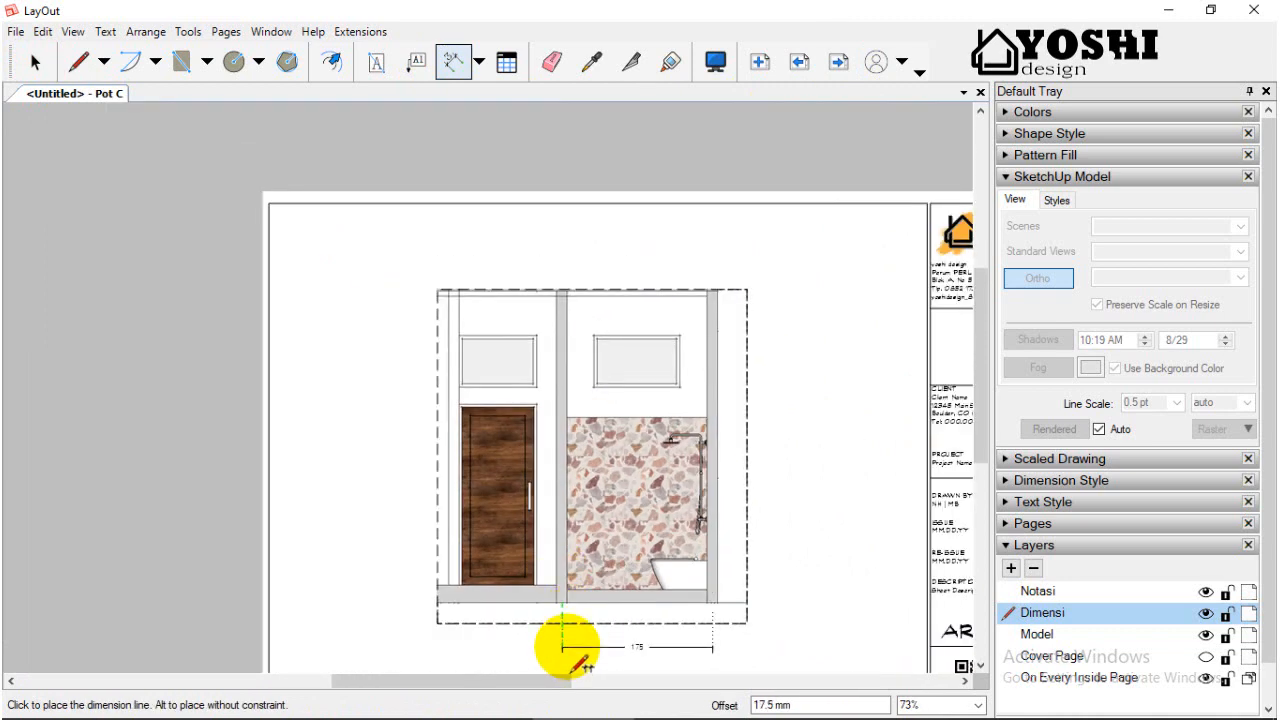
left_click(567, 648)
- Continue the horizontal dimension to the door bay's left wall centre, and add an overall horizontal dimension between the outer walls below it
scroll(445, 595, "up", 1)
left_click(451, 585)
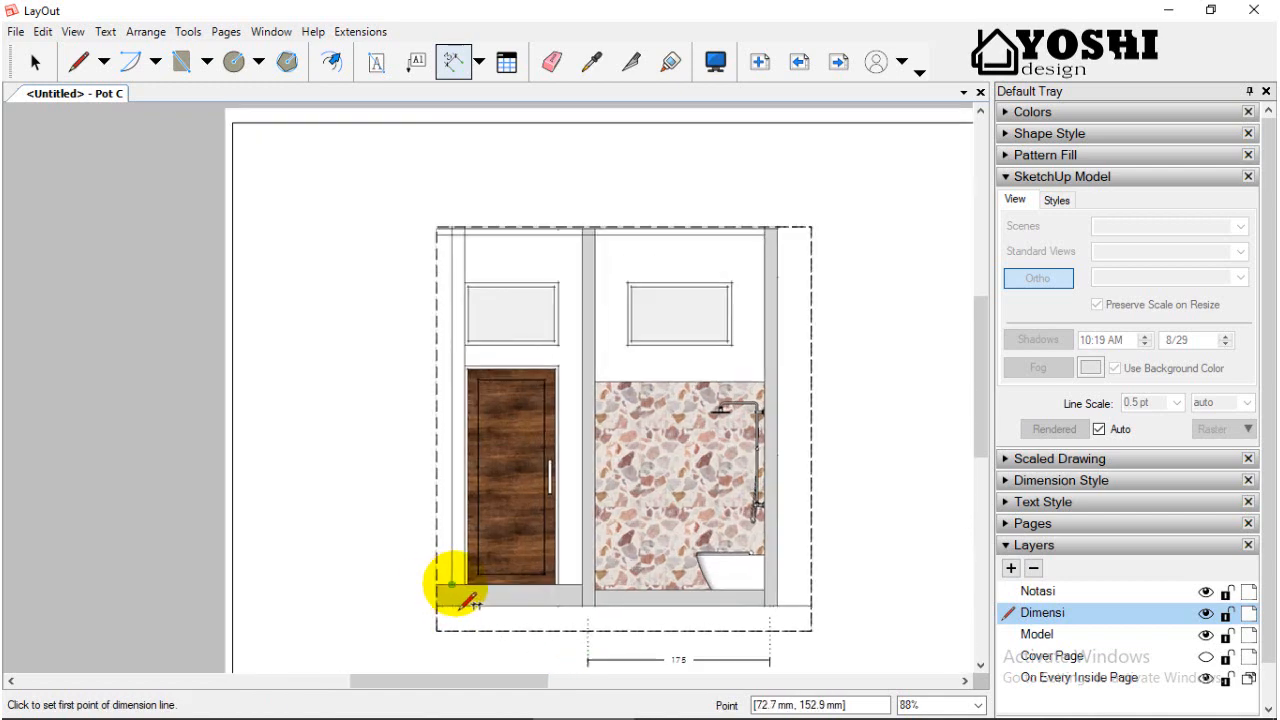
left_click(769, 603)
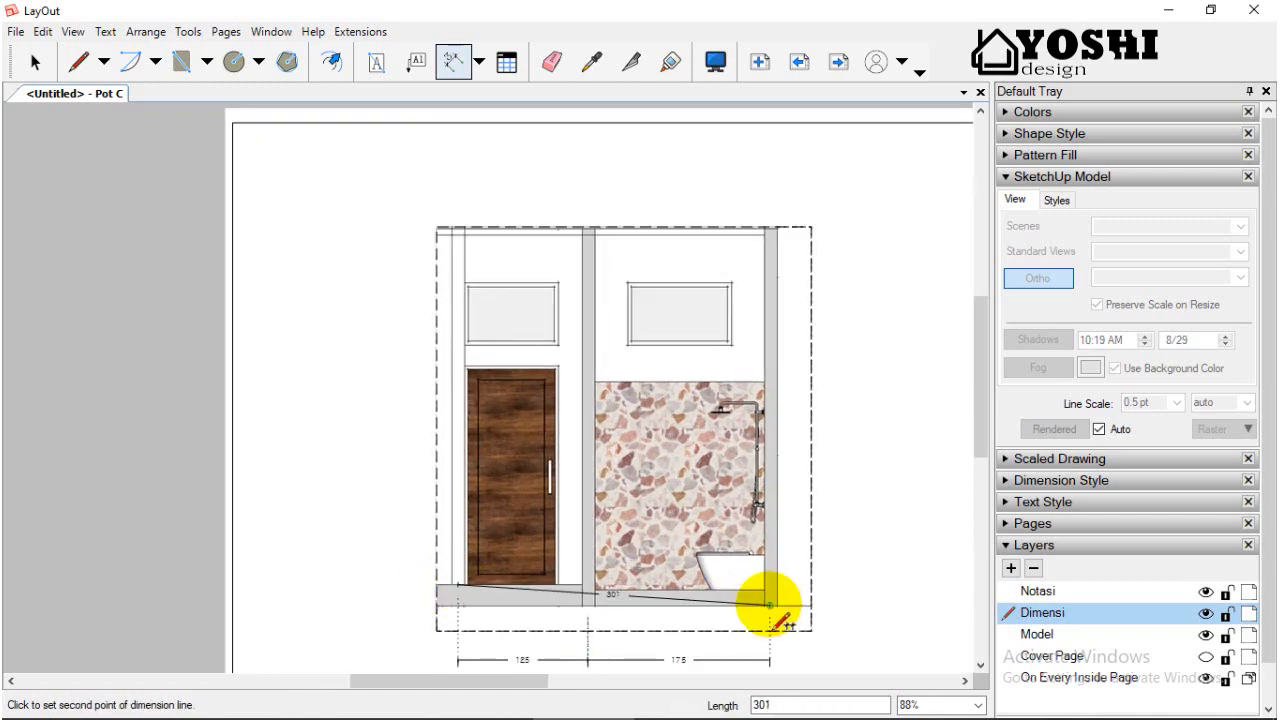
scroll(769, 600, "down", 2)
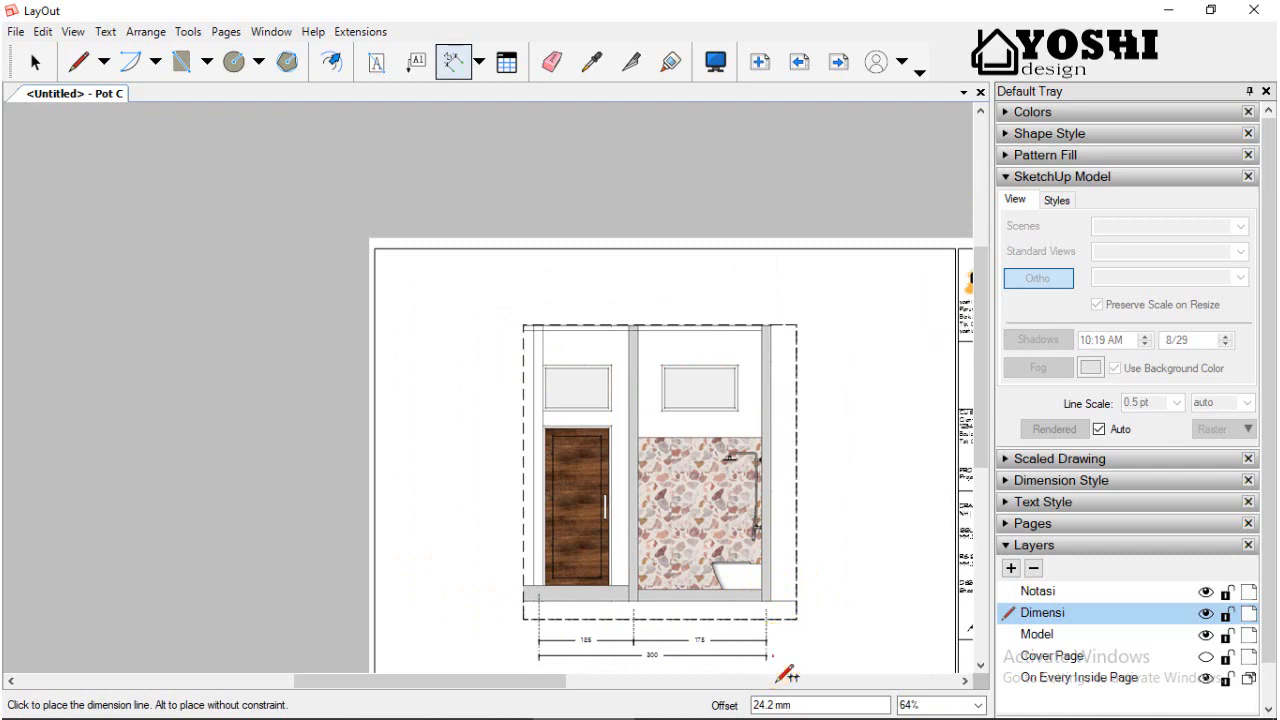
left_click(773, 660)
- Add a vertical dimension from the shower bay's floor to the toilet's rim, placed outside the viewport beyond the right wall
scroll(763, 590, "up", 2)
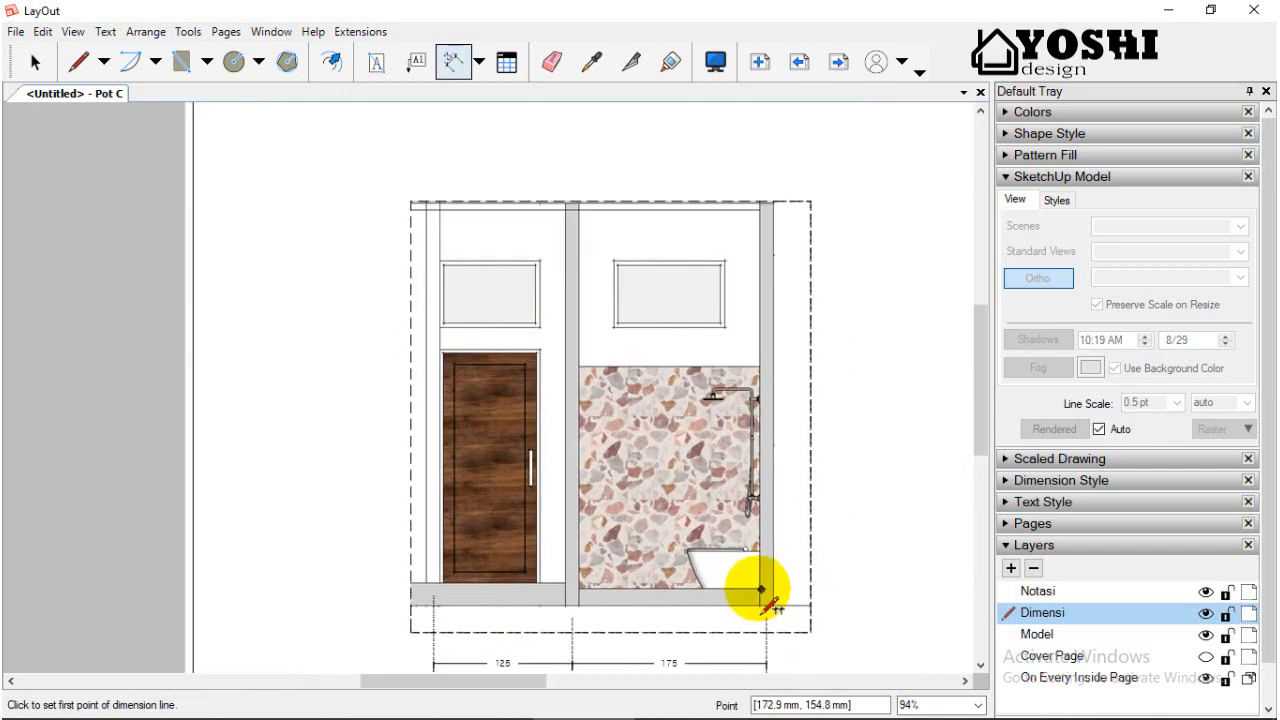
scroll(762, 596, "up", 1)
left_click(757, 589)
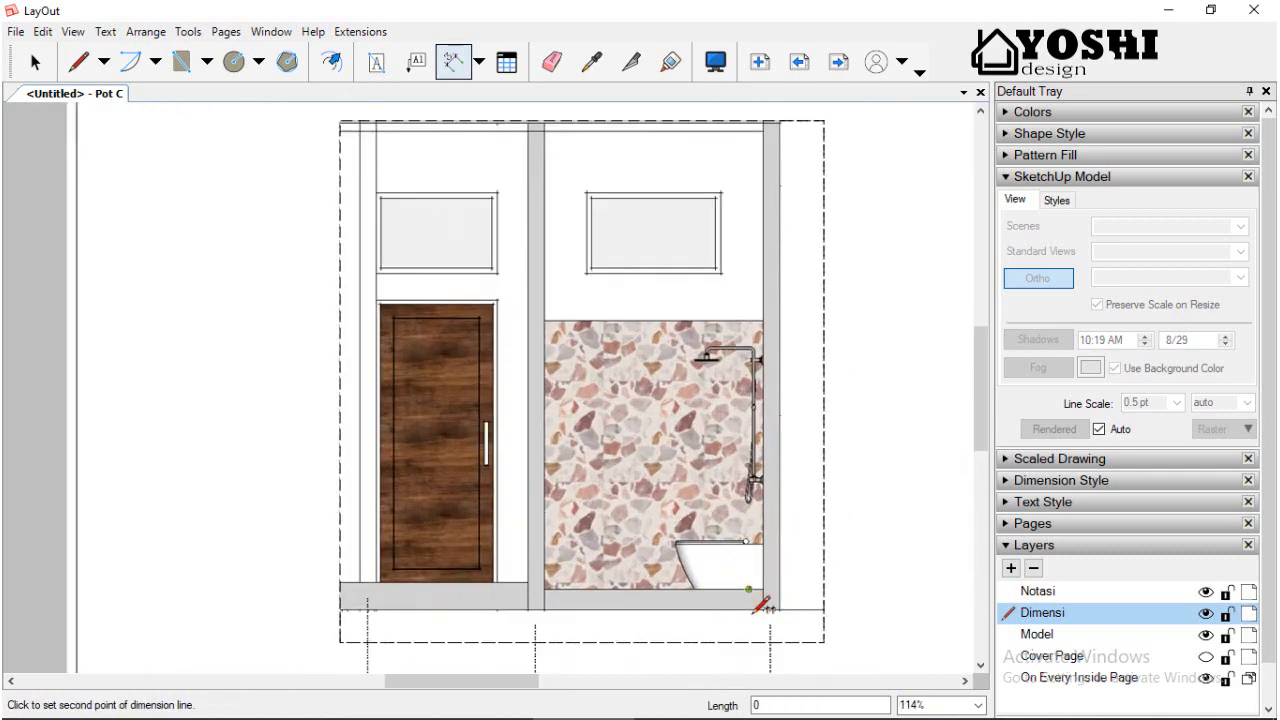
left_click(760, 552)
left_click(846, 545)
- Continue the vertical dimension chain up to the shower mixer and to the shower arm's wall mount
scroll(757, 460, "up", 3)
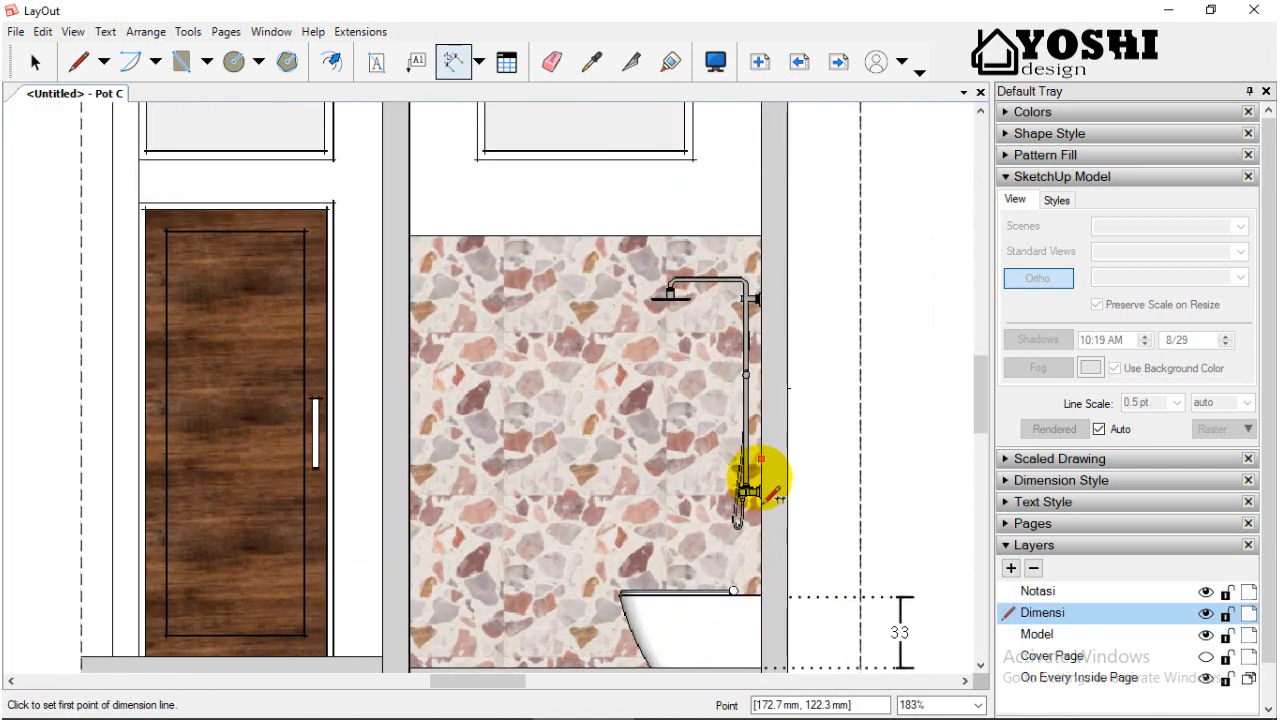
double_click(765, 492)
double_click(760, 296)
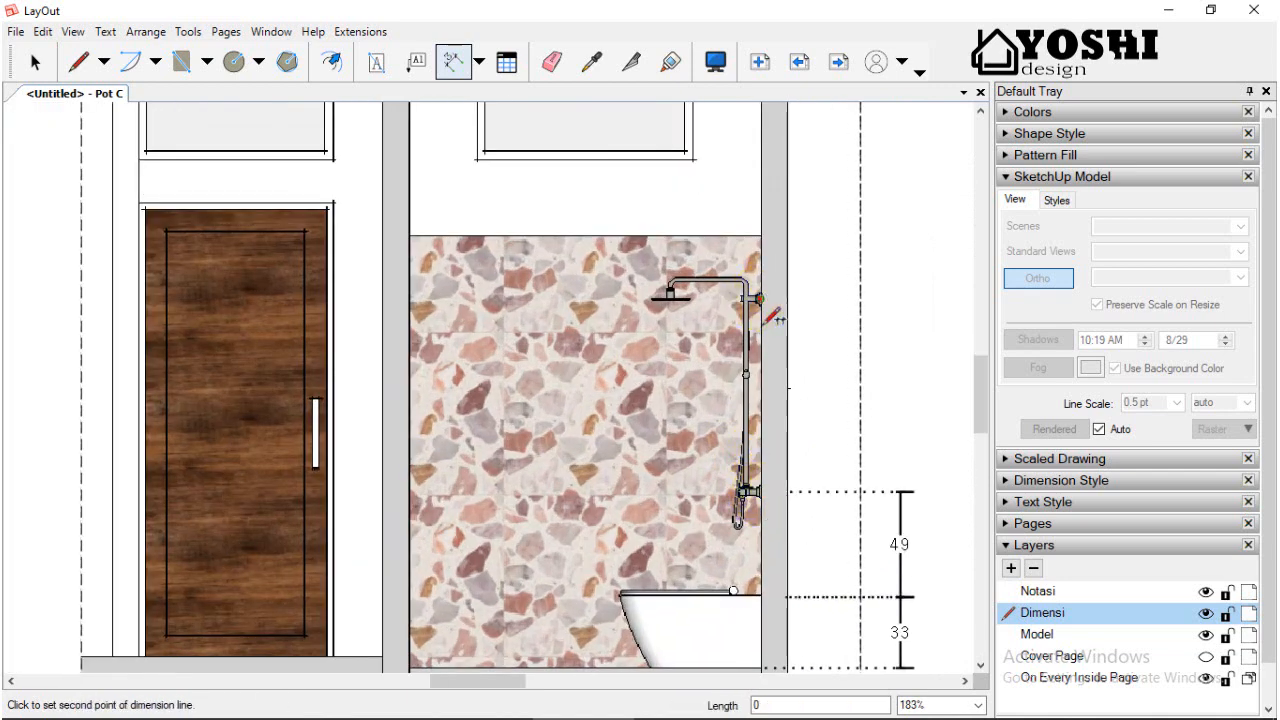
scroll(786, 446, "down", 2)
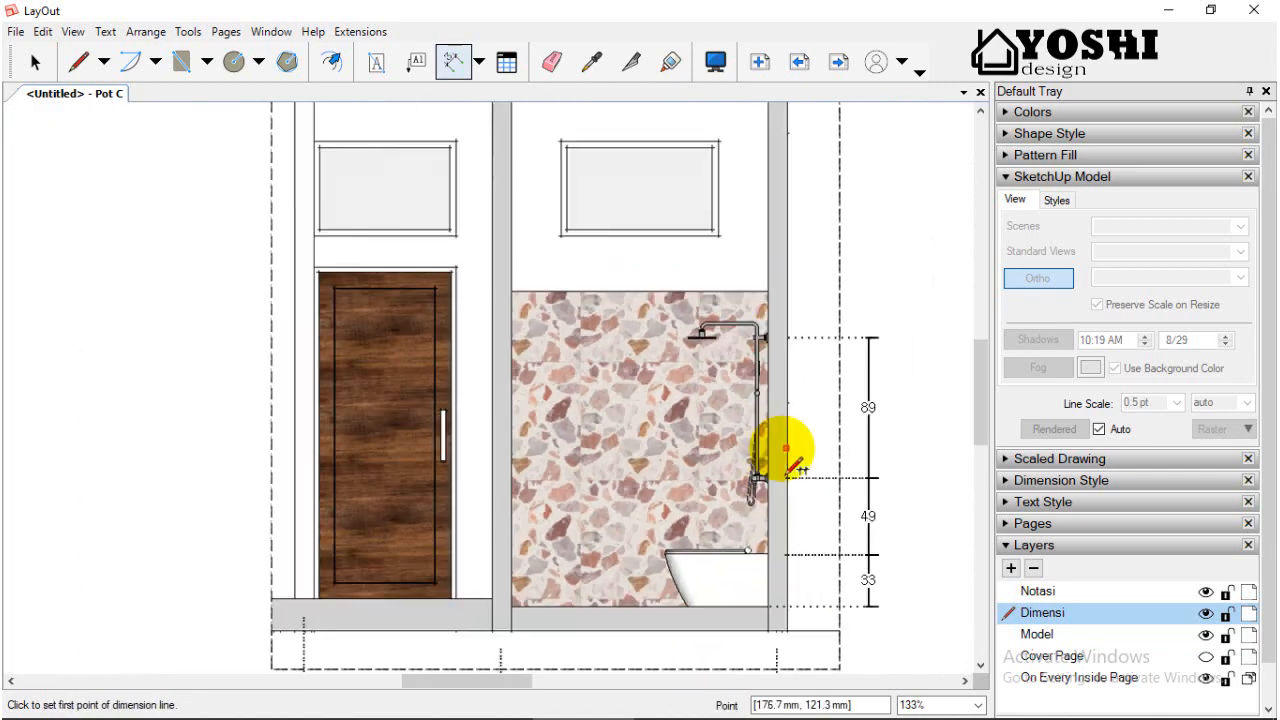
- Extend the vertical dimension chain to the top edge of the tiled wall and to the lower edge of the shower bay's window
double_click(764, 293)
scroll(765, 315, "down", 2)
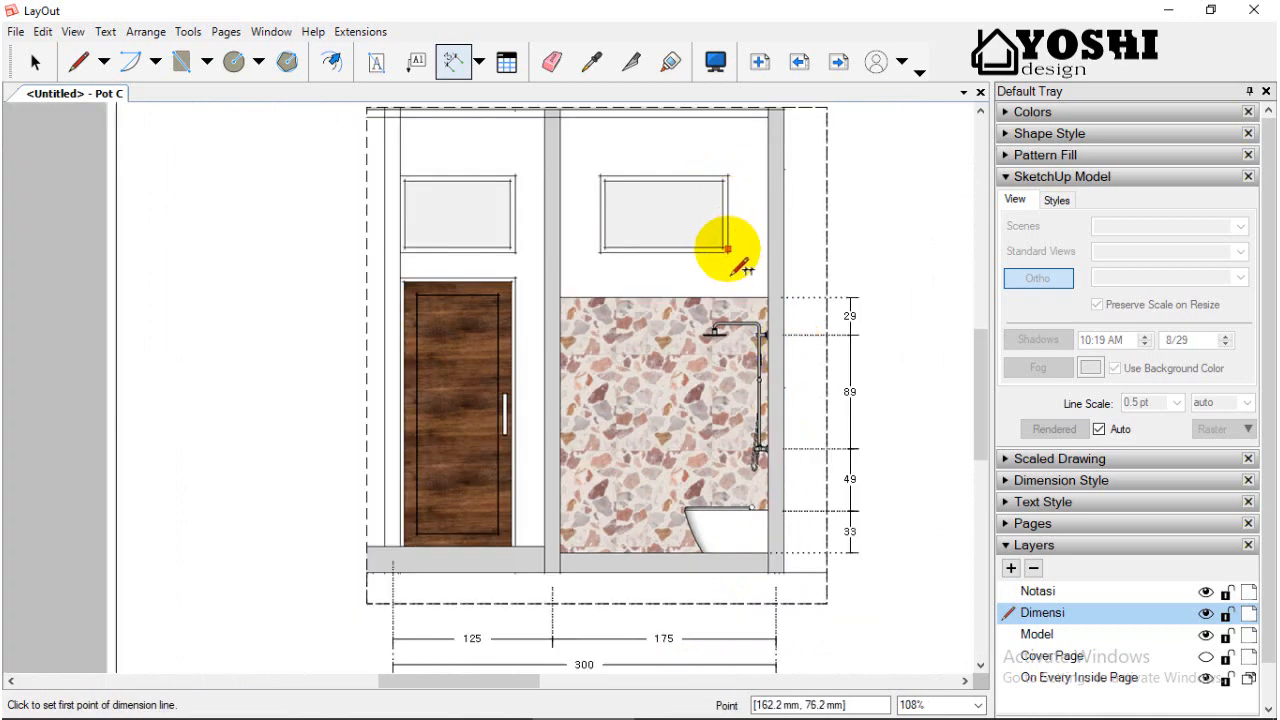
double_click(727, 249)
scroll(740, 175, "up", 1)
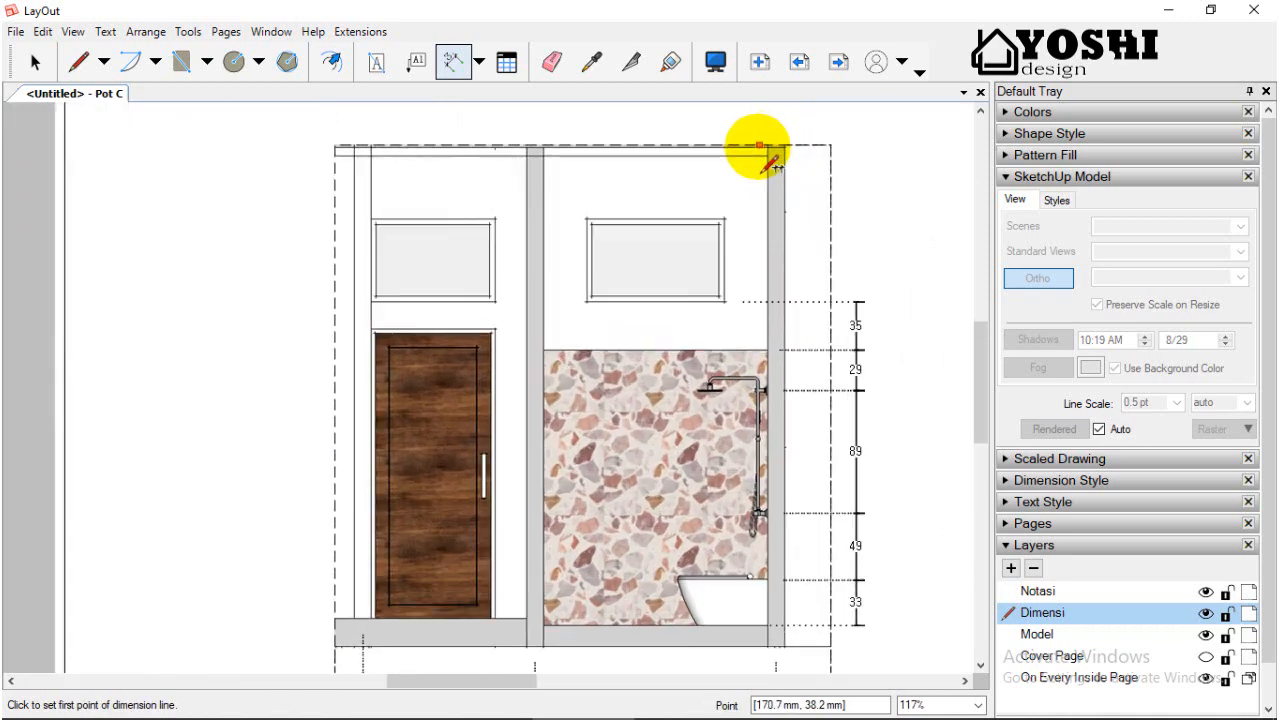
- Extend the vertical dimension chain to the window's upper edge and to the top of the right wall
double_click(723, 219)
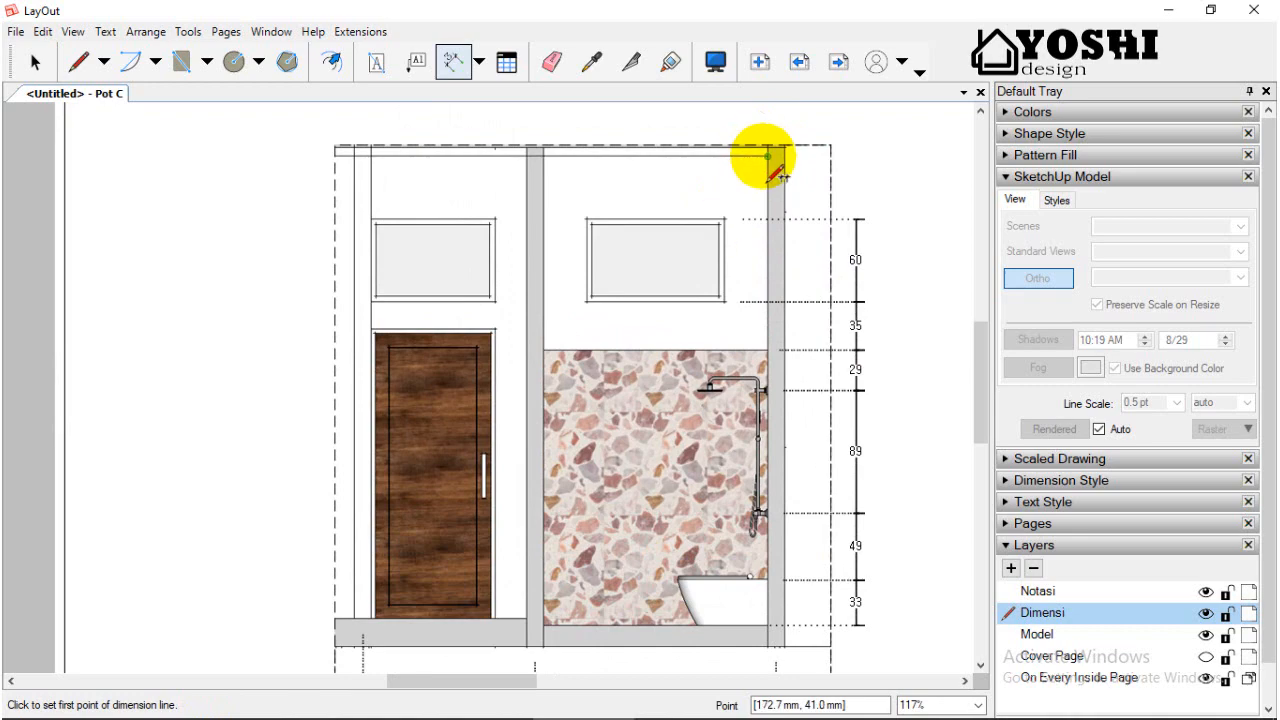
scroll(773, 150, "up", 3)
double_click(770, 146)
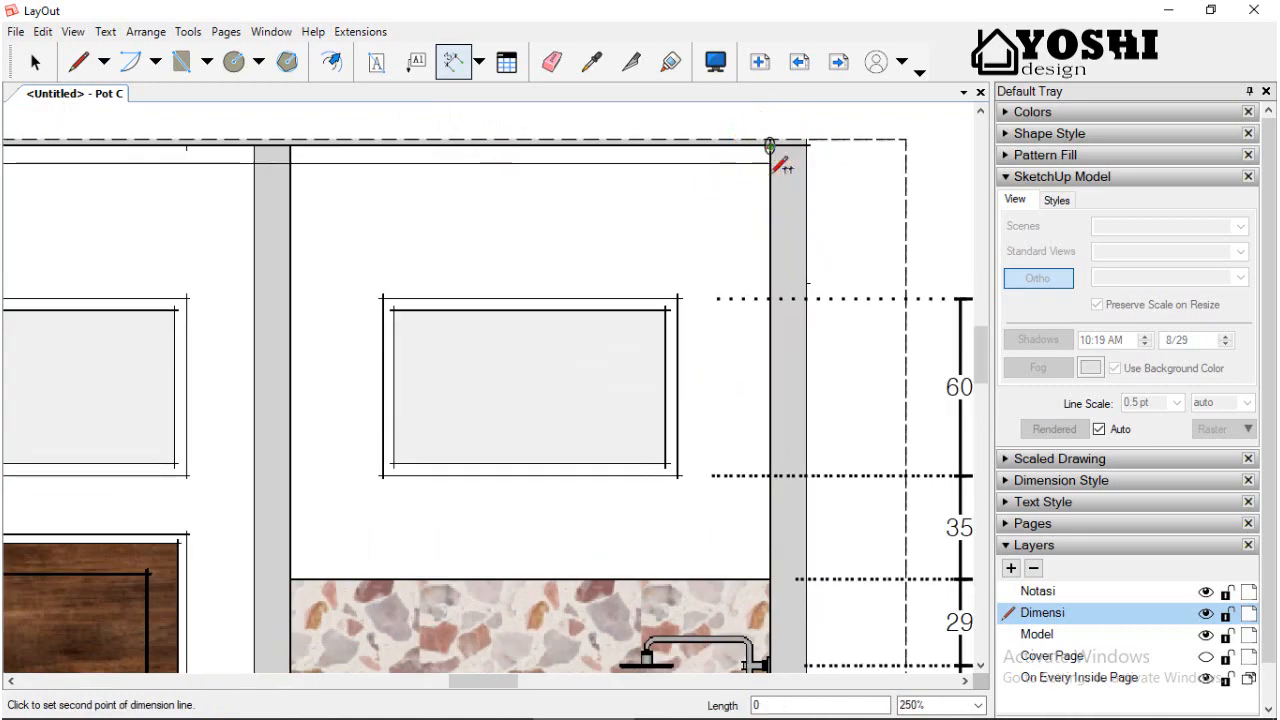
- Add an overall vertical dimension from the right wall's top to the shower bay's floor, outside the chained dimensions on Pot C
scroll(772, 150, "down", 3)
scroll(770, 560, "down", 1)
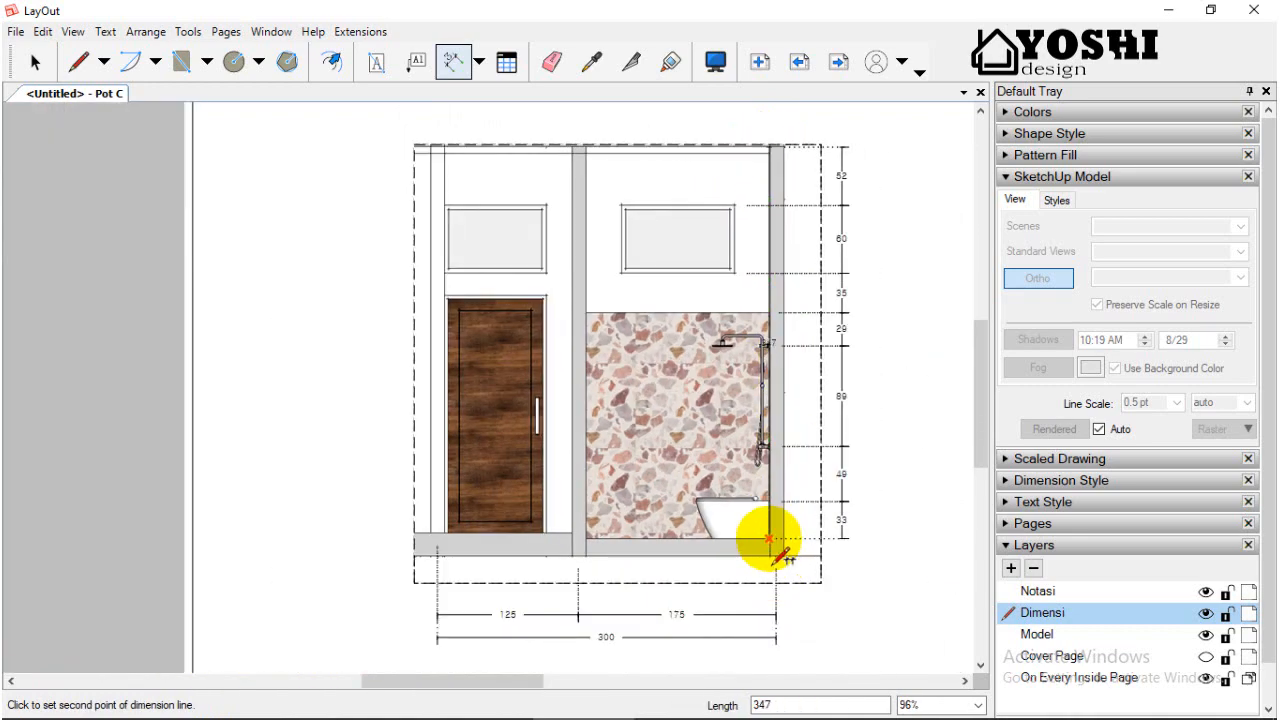
left_click(770, 540)
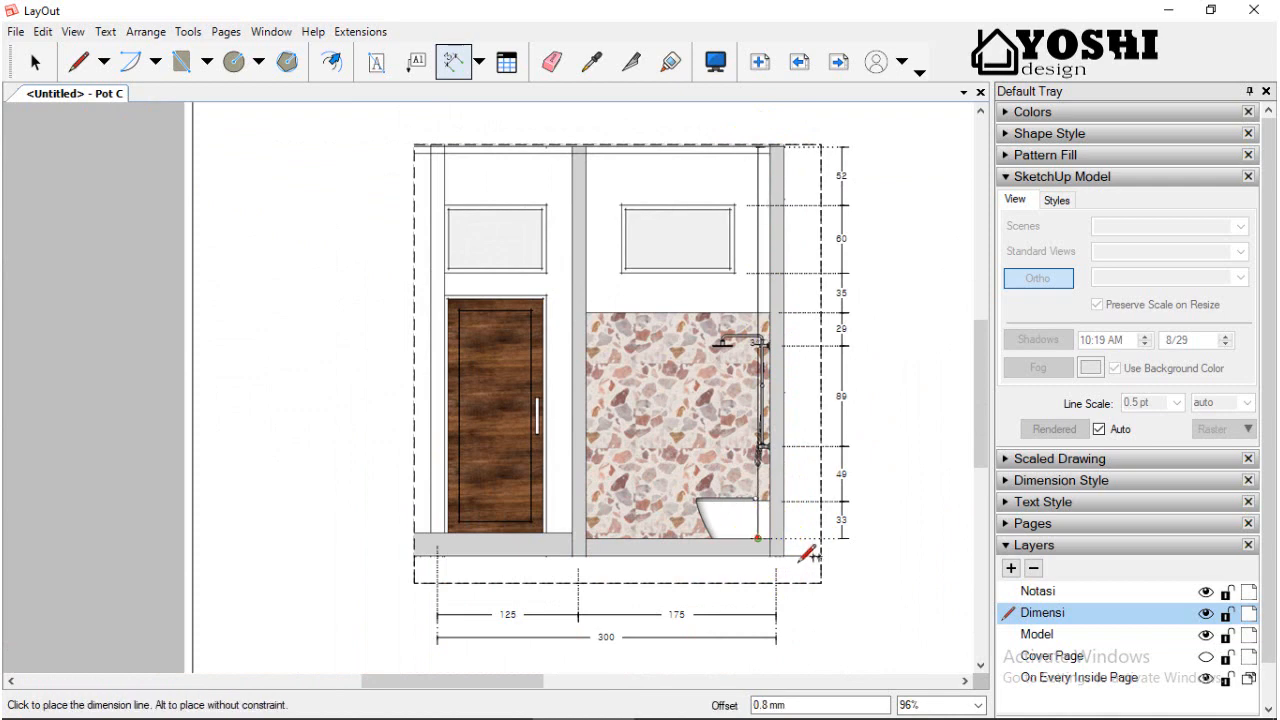
left_click(873, 540)
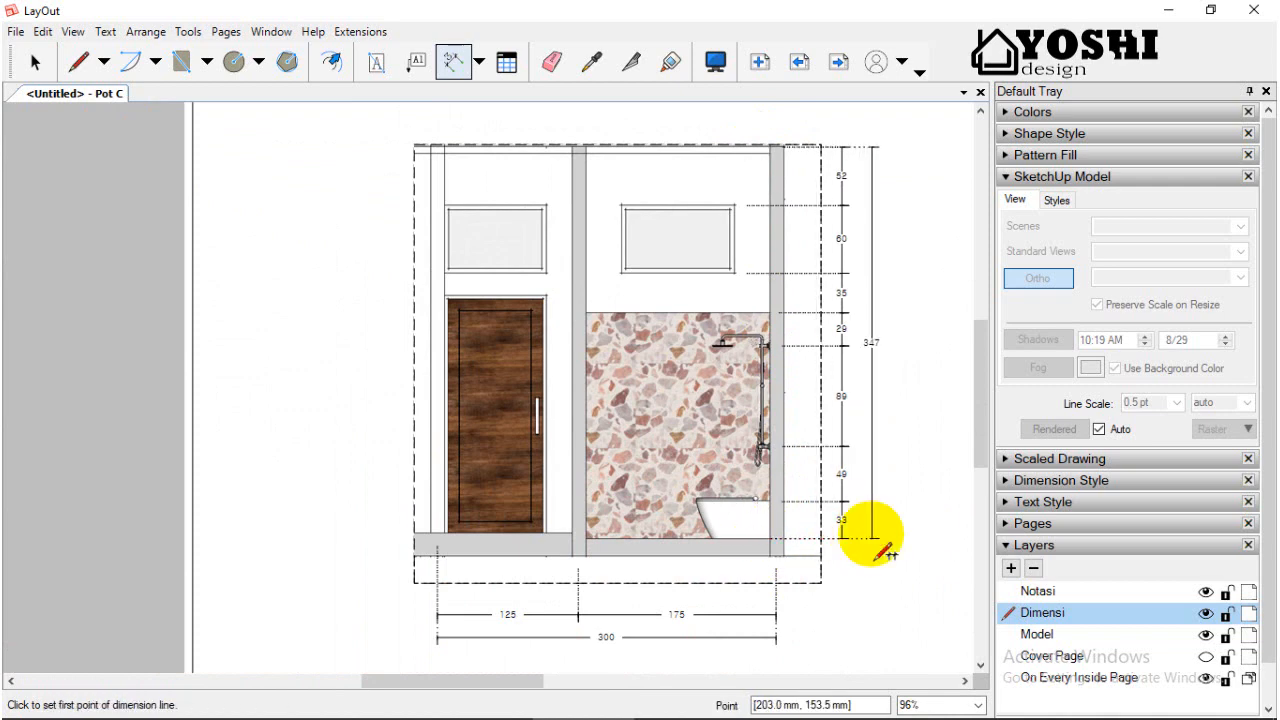
scroll(809, 457, "up", 4)
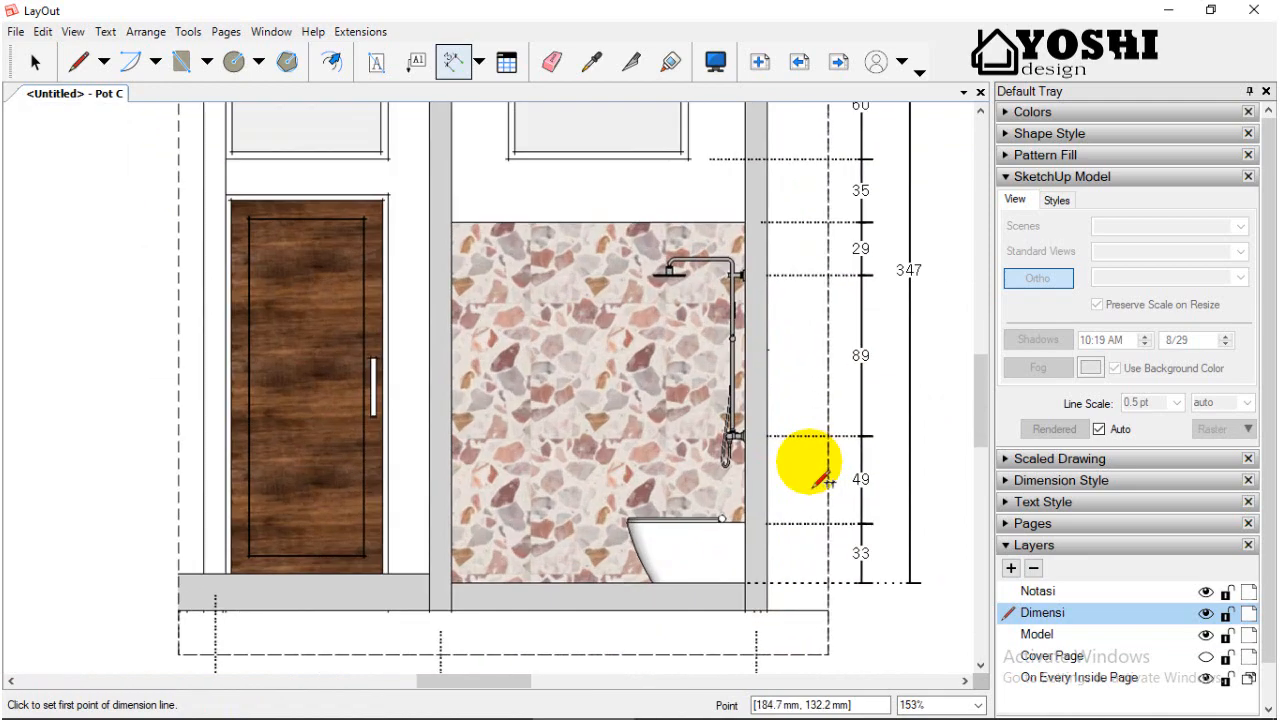
scroll(766, 451, "down", 3)
scroll(478, 425, "down", 3)
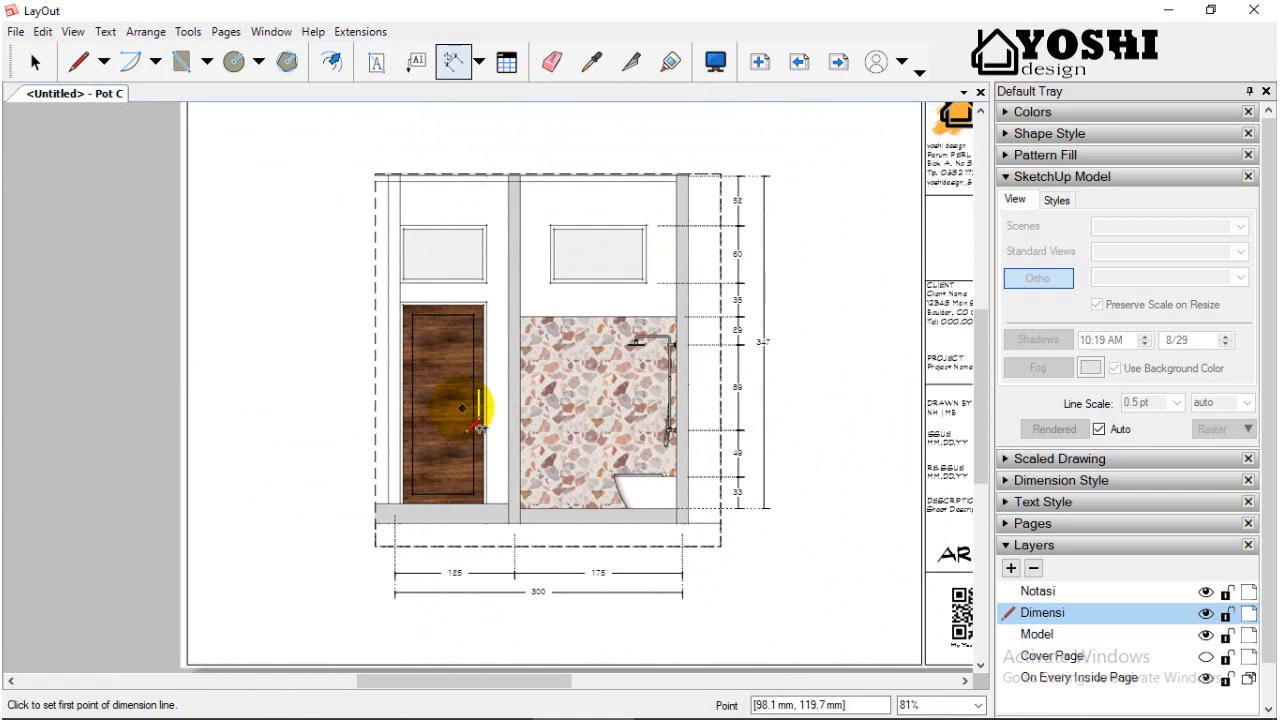
- Go to the Pot D sheet and dimension the overall width between the two wall centres below the section
left_click(850, 71)
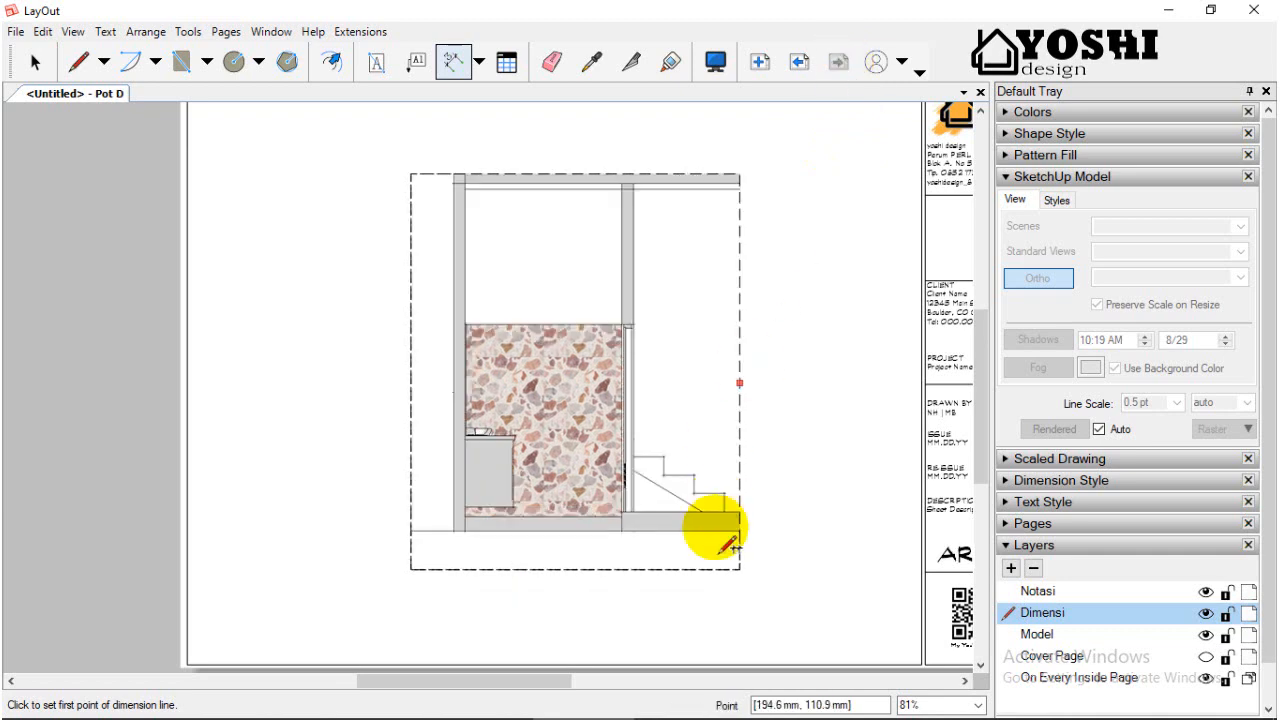
scroll(550, 563, "up", 4)
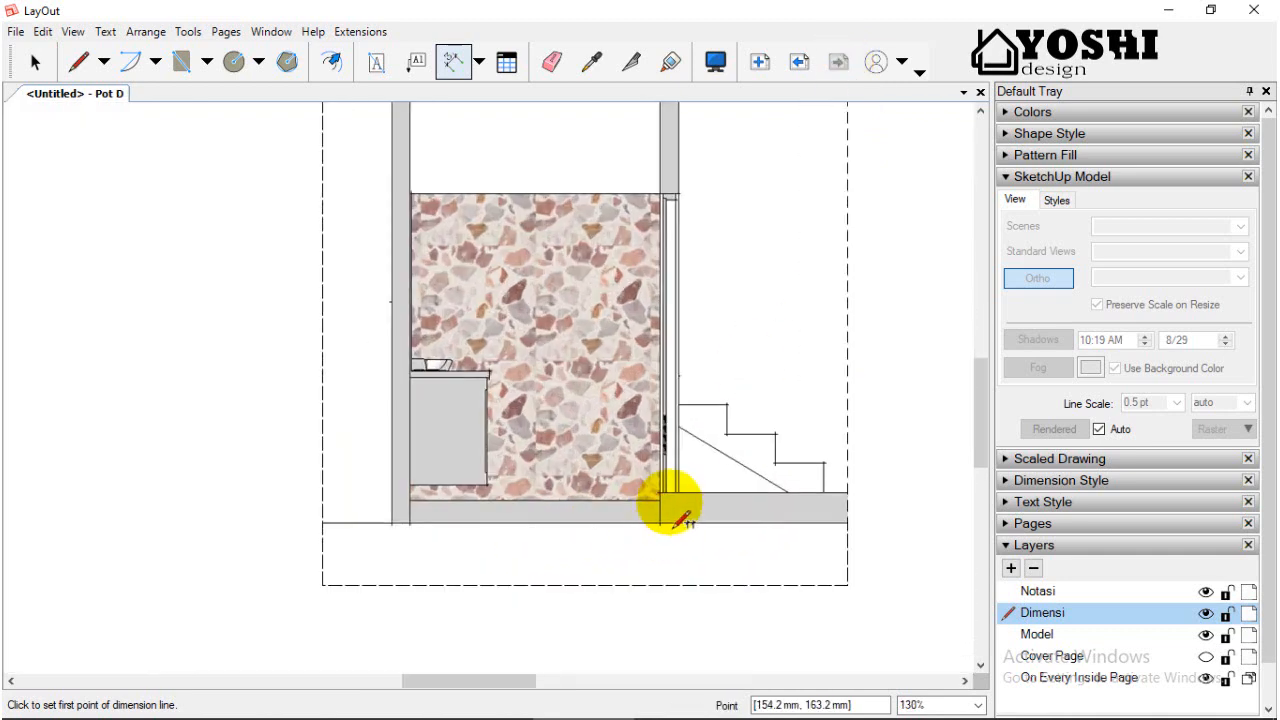
left_click(668, 492)
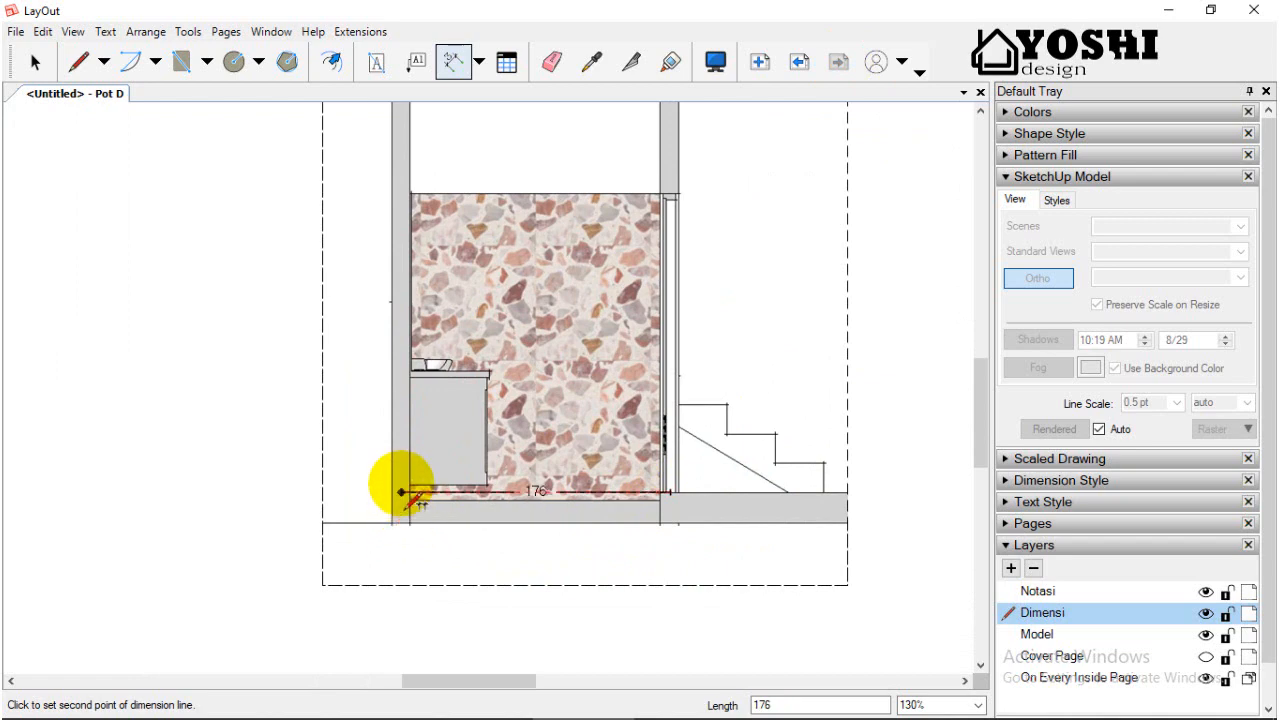
double_click(403, 489)
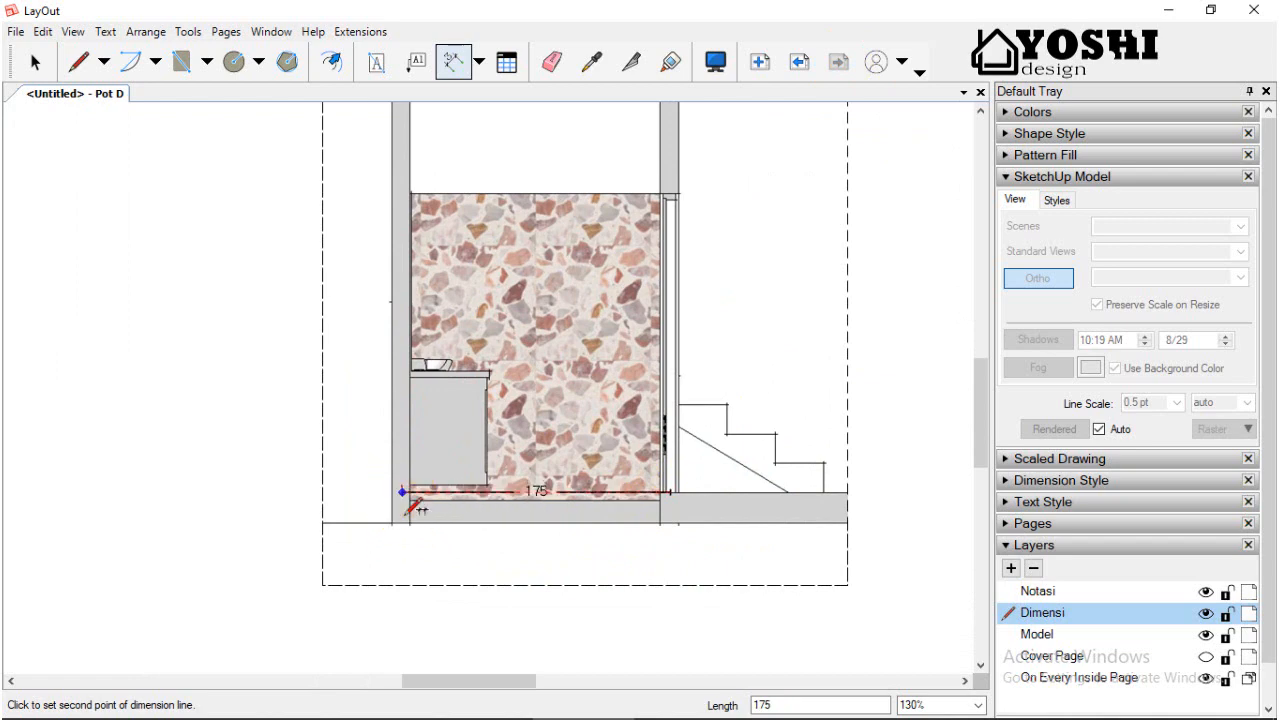
left_click(410, 586)
scroll(402, 575, "down", 1)
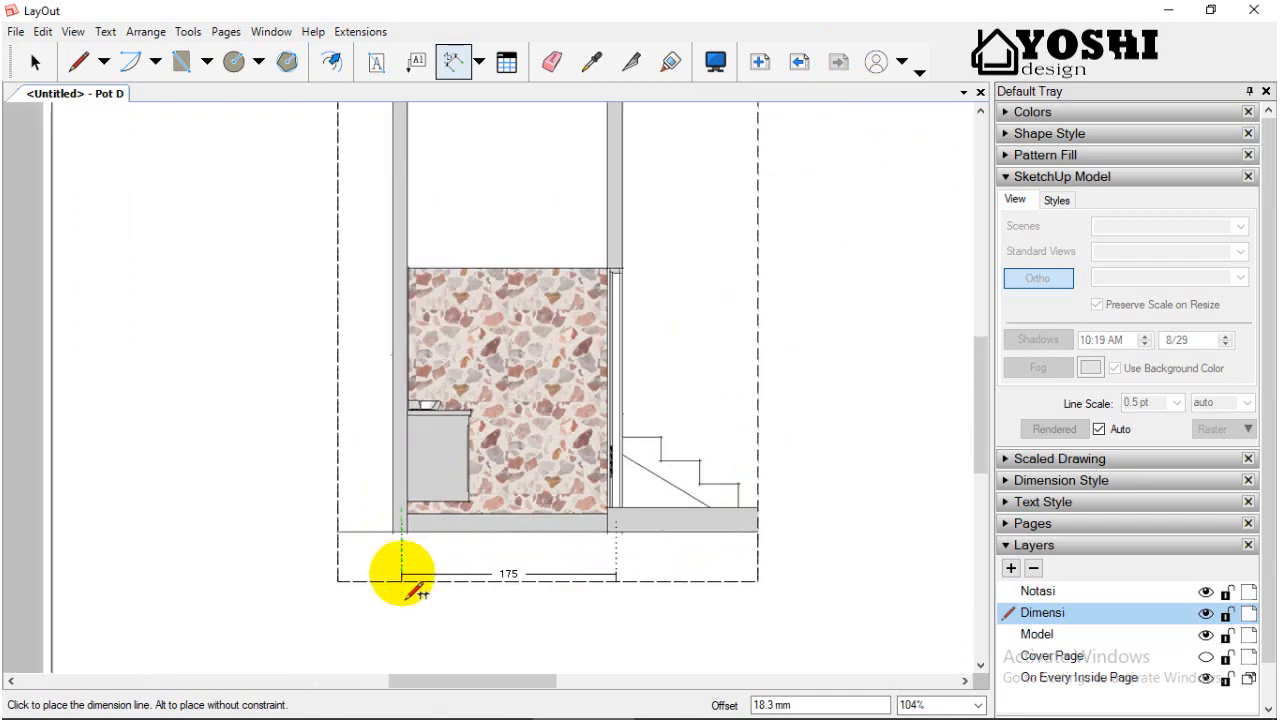
left_click(410, 652)
- Add a horizontal dimension from the door-side wall's centre to the cabinet's front edge, placed above the overall width dimension
scroll(627, 524, "up", 1)
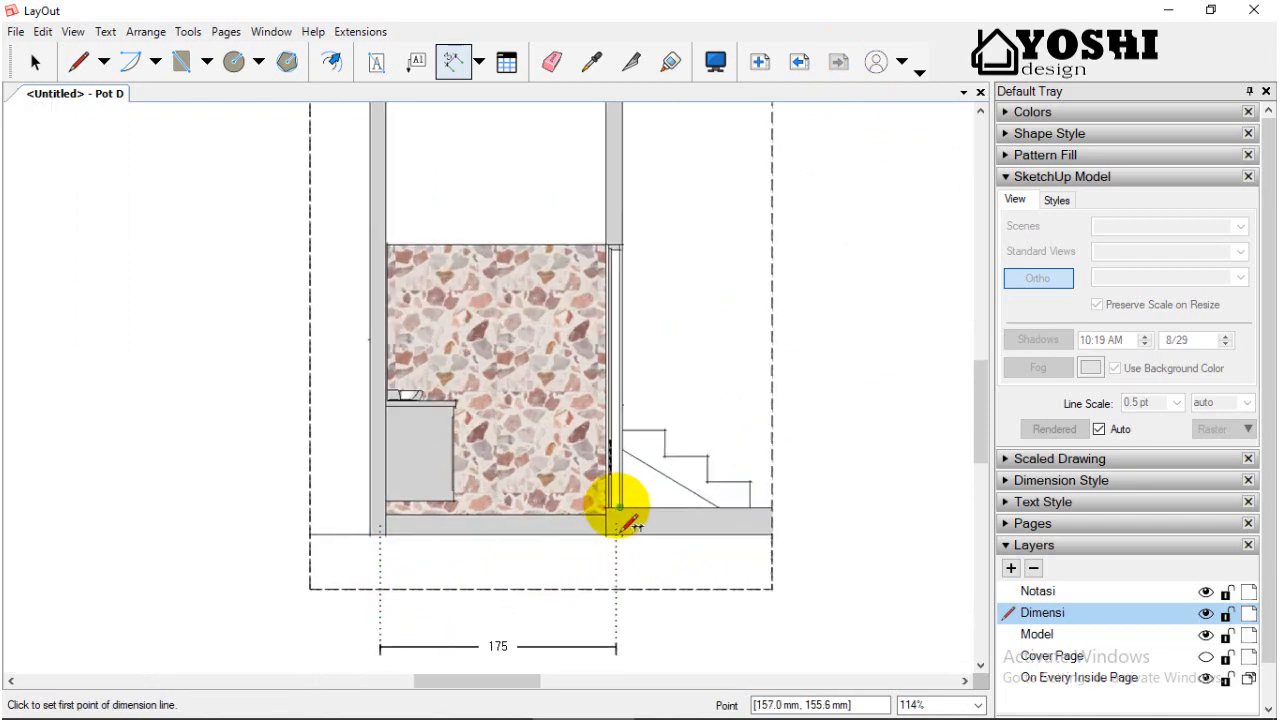
scroll(627, 524, "up", 5)
left_click(614, 508)
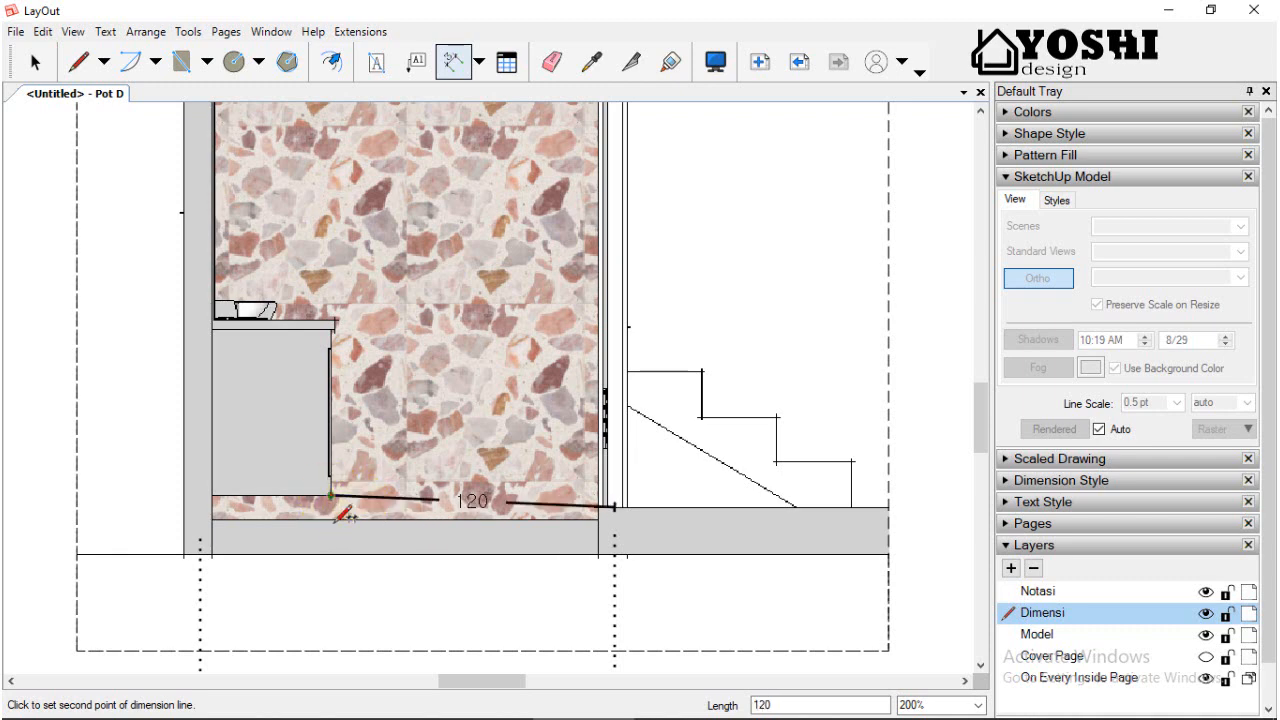
left_click(332, 496)
scroll(345, 562, "down", 6)
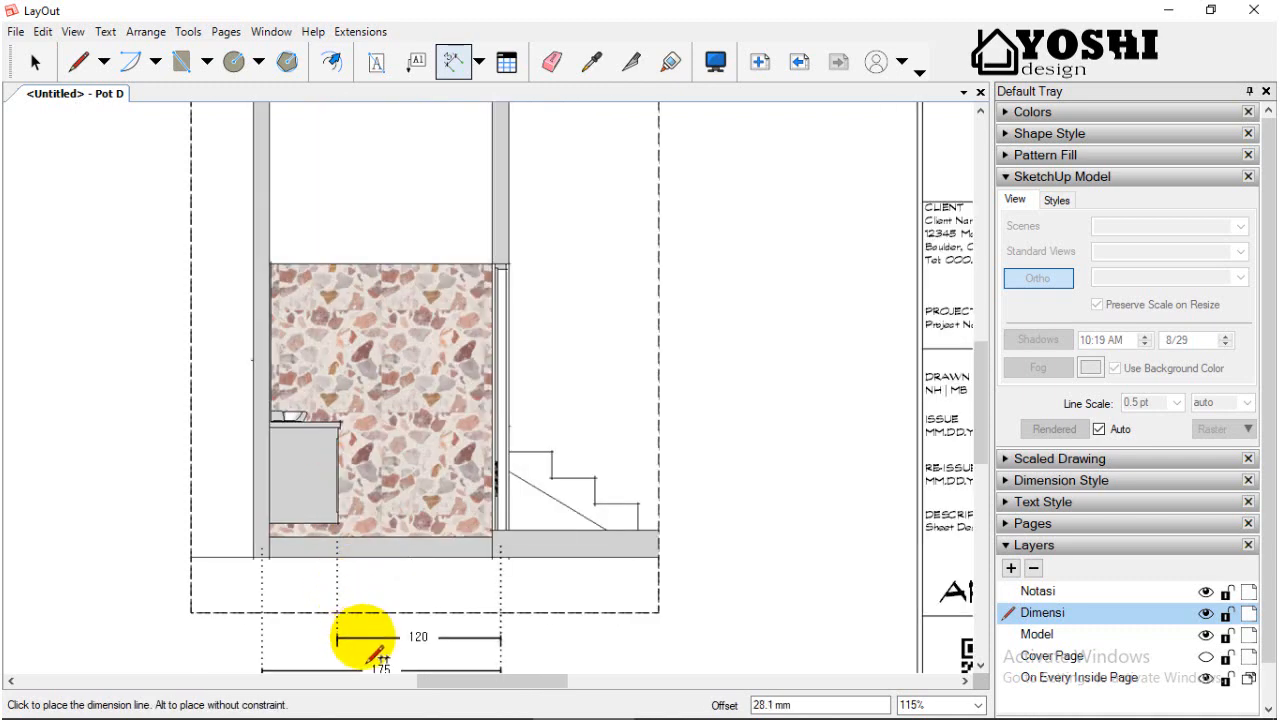
left_click(362, 637)
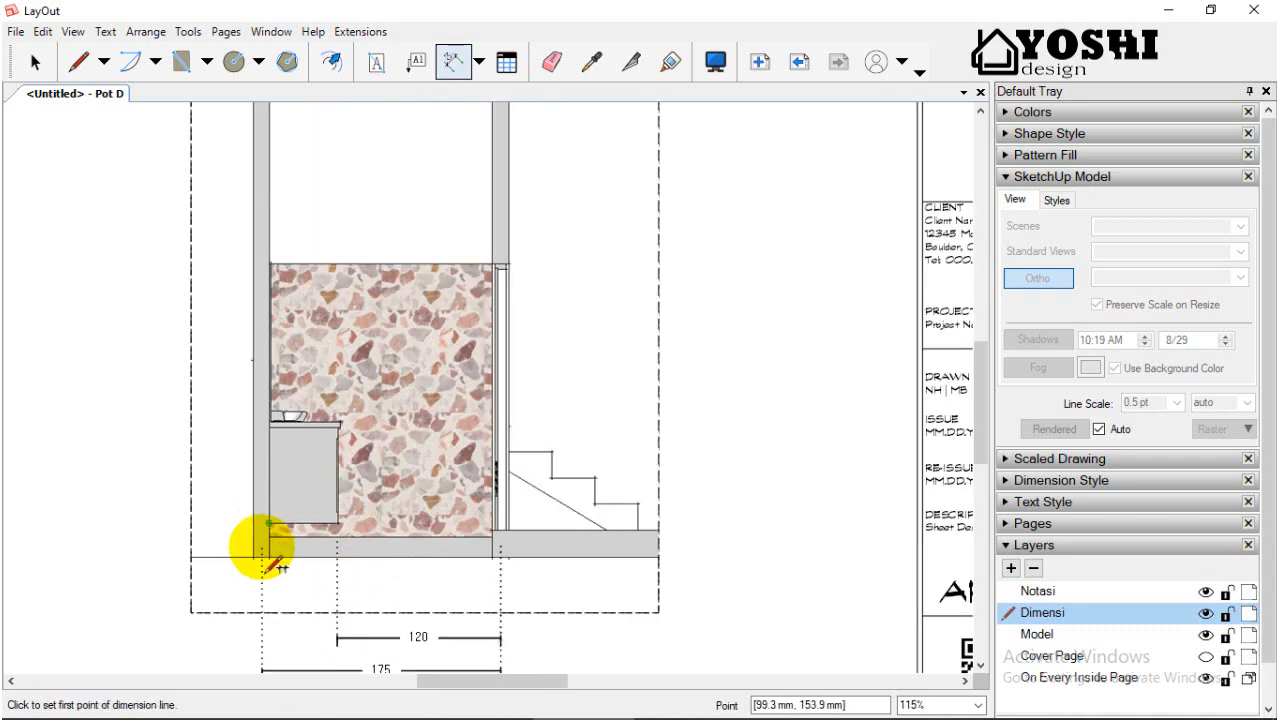
- Complete the inner dimension row from the left wall's centre to the cabinet's front edge
left_click(265, 545)
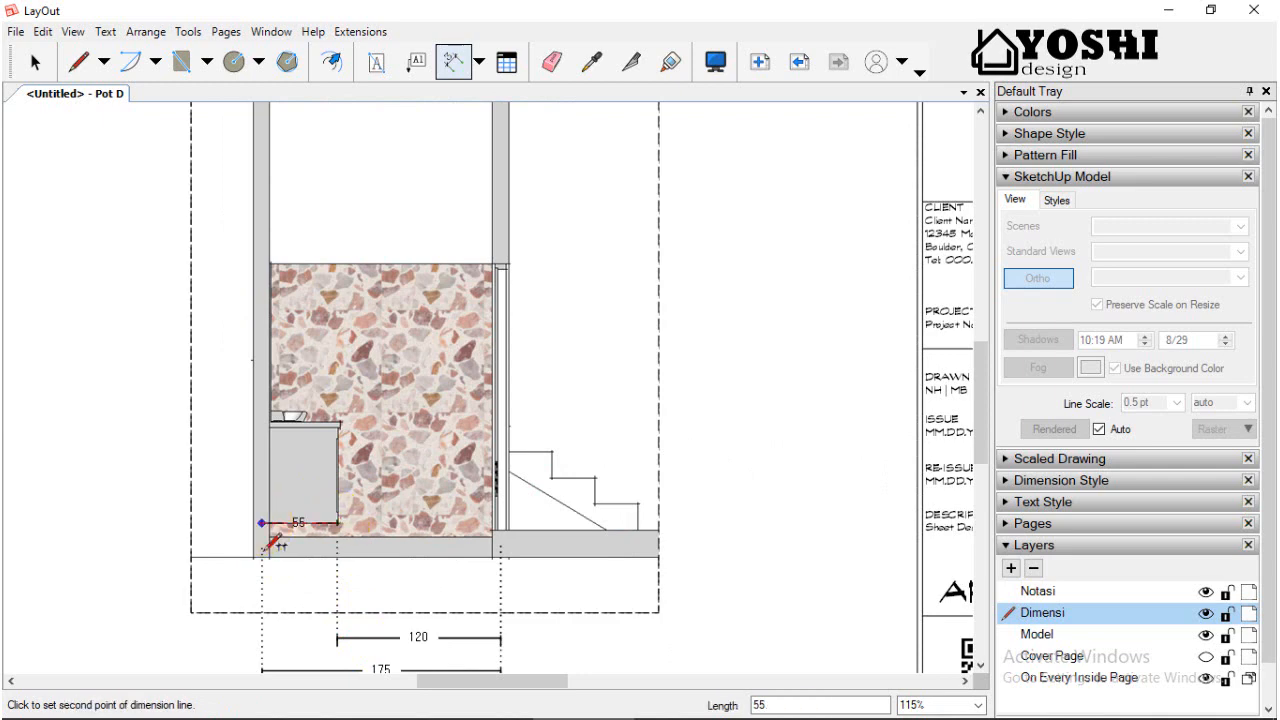
left_click(337, 522)
left_click(337, 636)
- Dimension the height from floor to countertop outside the left wall, and continue the chain to the tiled wall's top edge
scroll(357, 445, "down", 1)
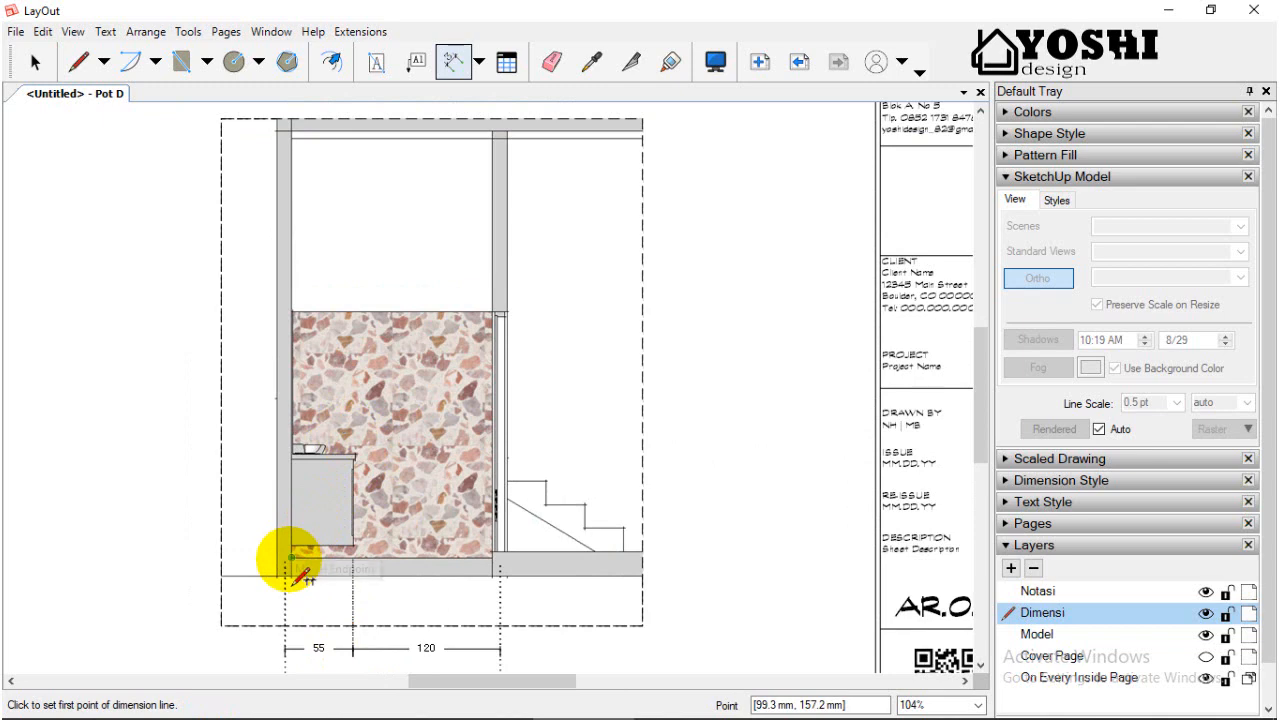
left_click(291, 557)
left_click(293, 453)
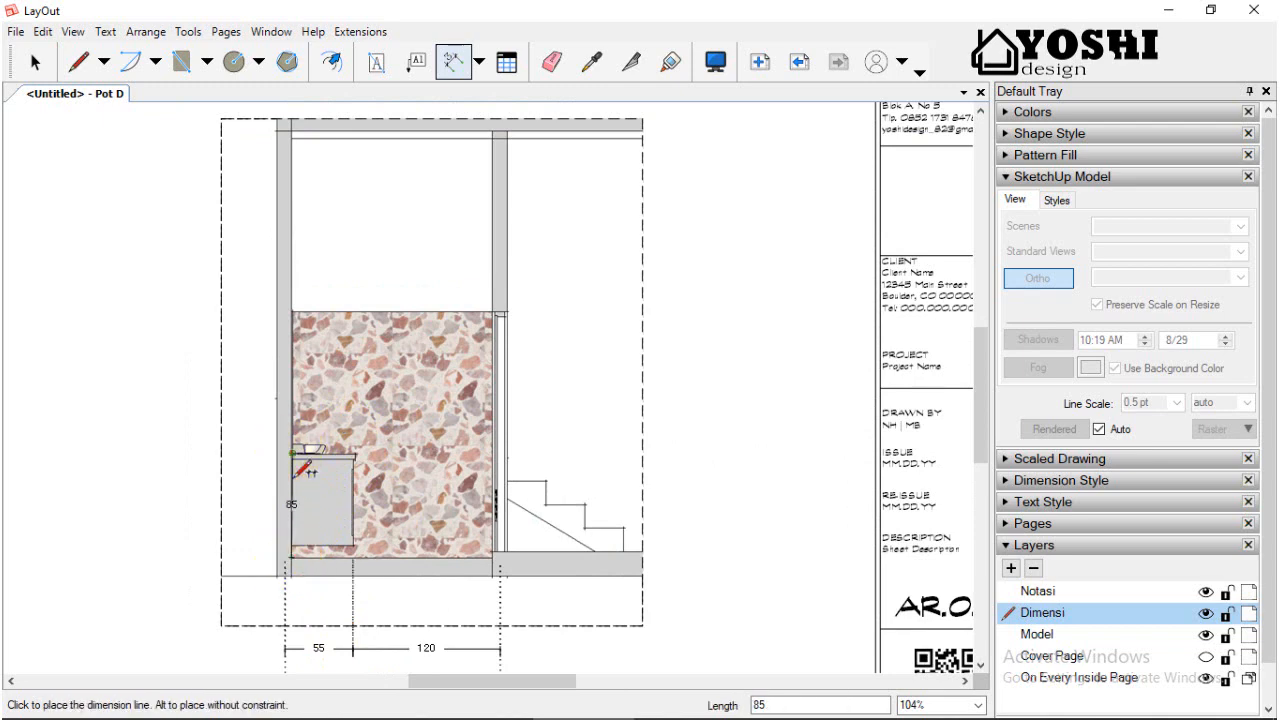
left_click(201, 454)
double_click(293, 312)
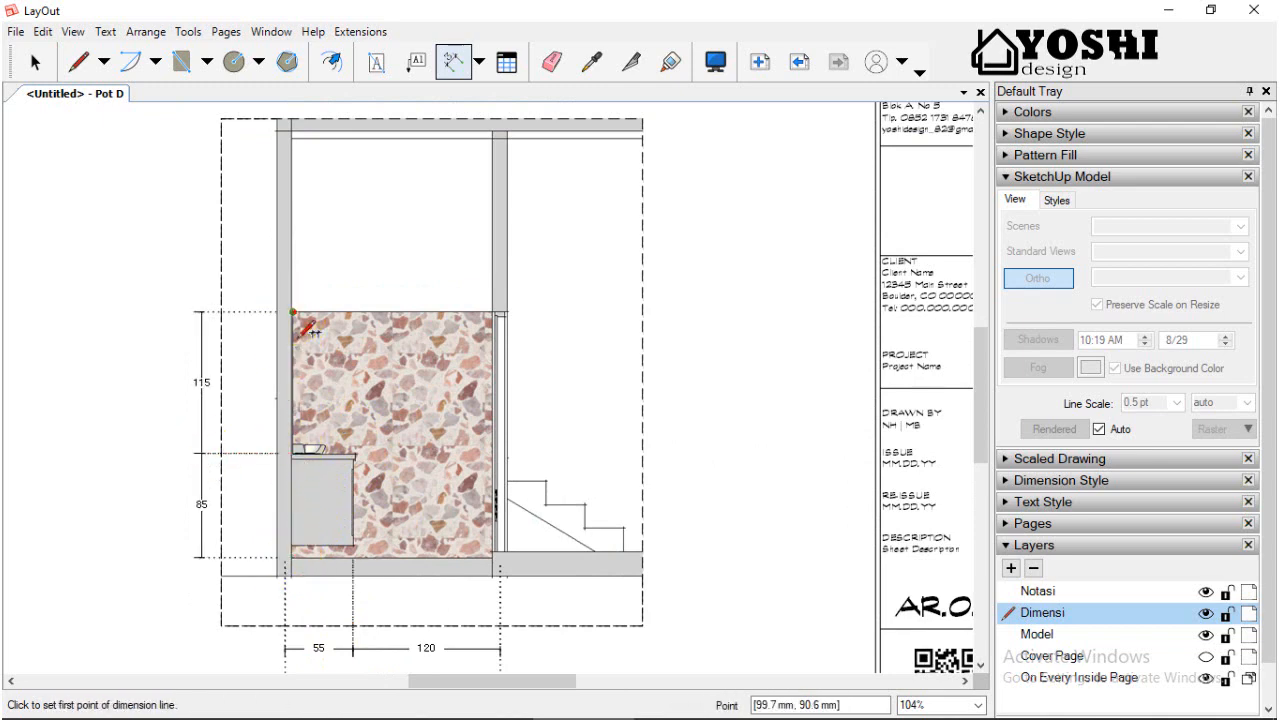
- Extend the vertical chain to the left wall's top and add an overall height dimension down to the floor outside it
scroll(300, 324, "down", 2)
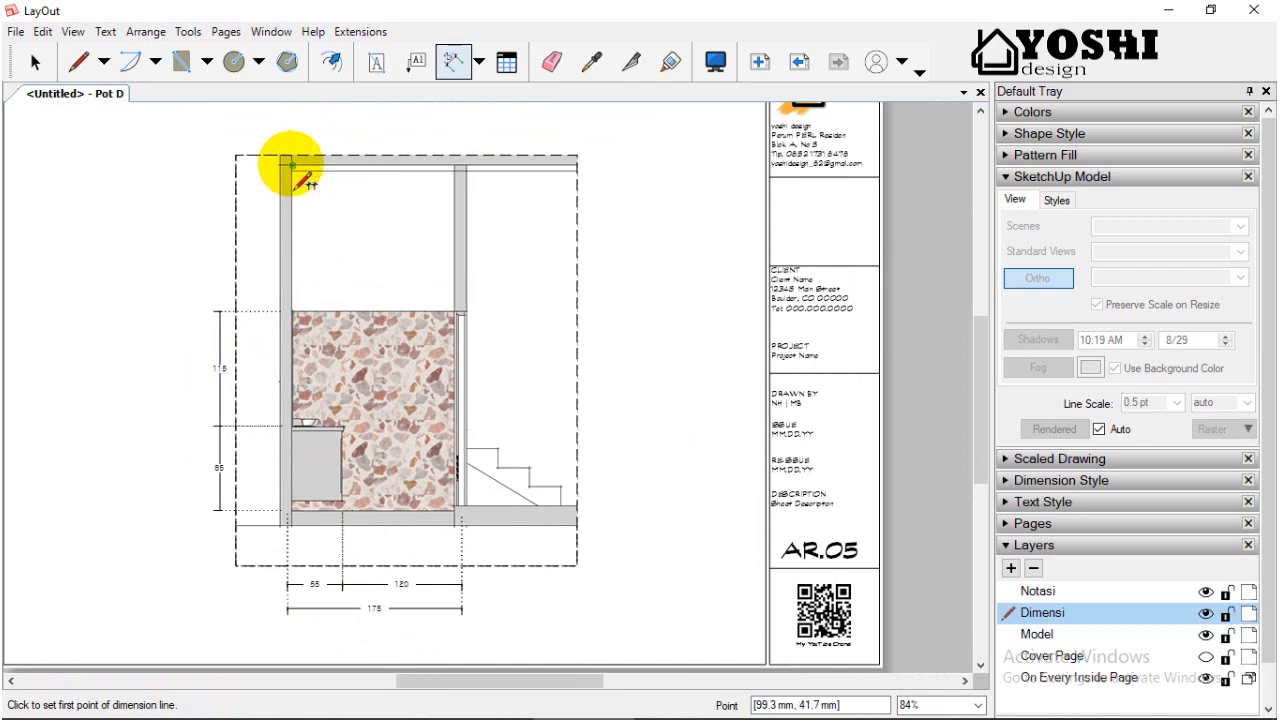
left_click(291, 165)
left_click(290, 510)
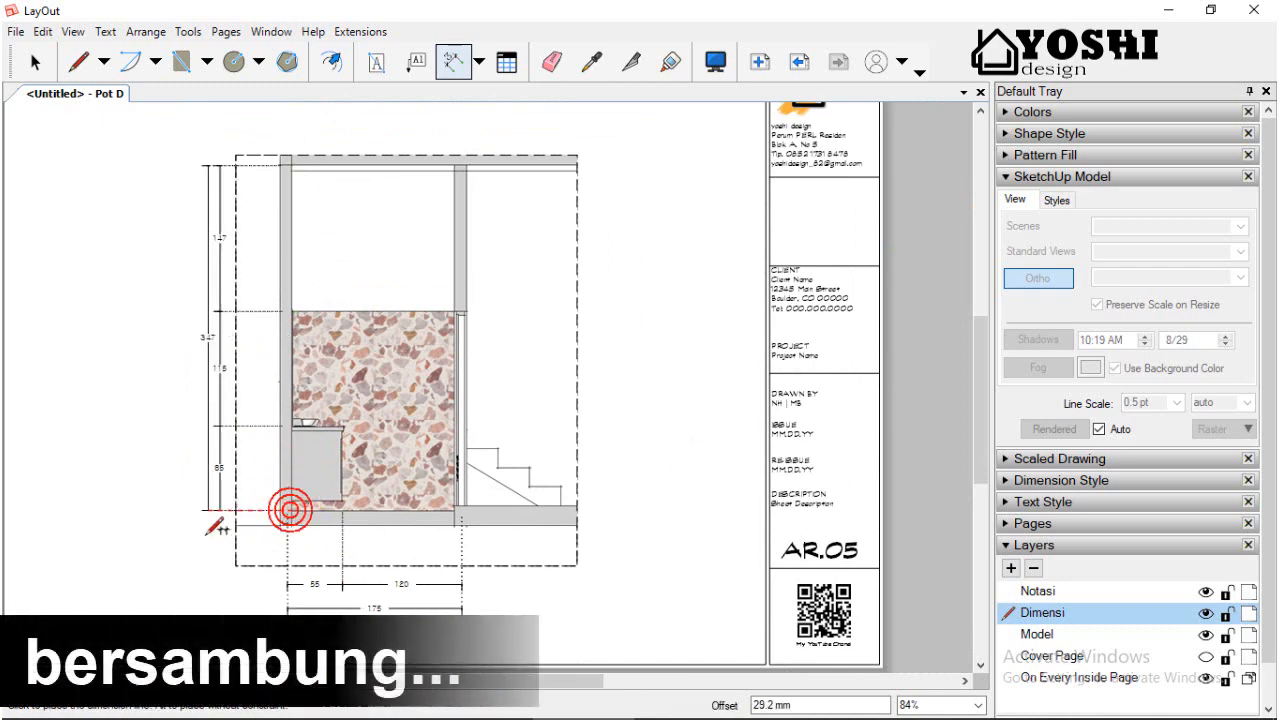
left_click(196, 508)
- Leave the dimension tool, check the dimensioned Pot D sheet, and return to Pot C to examine its dimensions
scroll(466, 443, "up", 5)
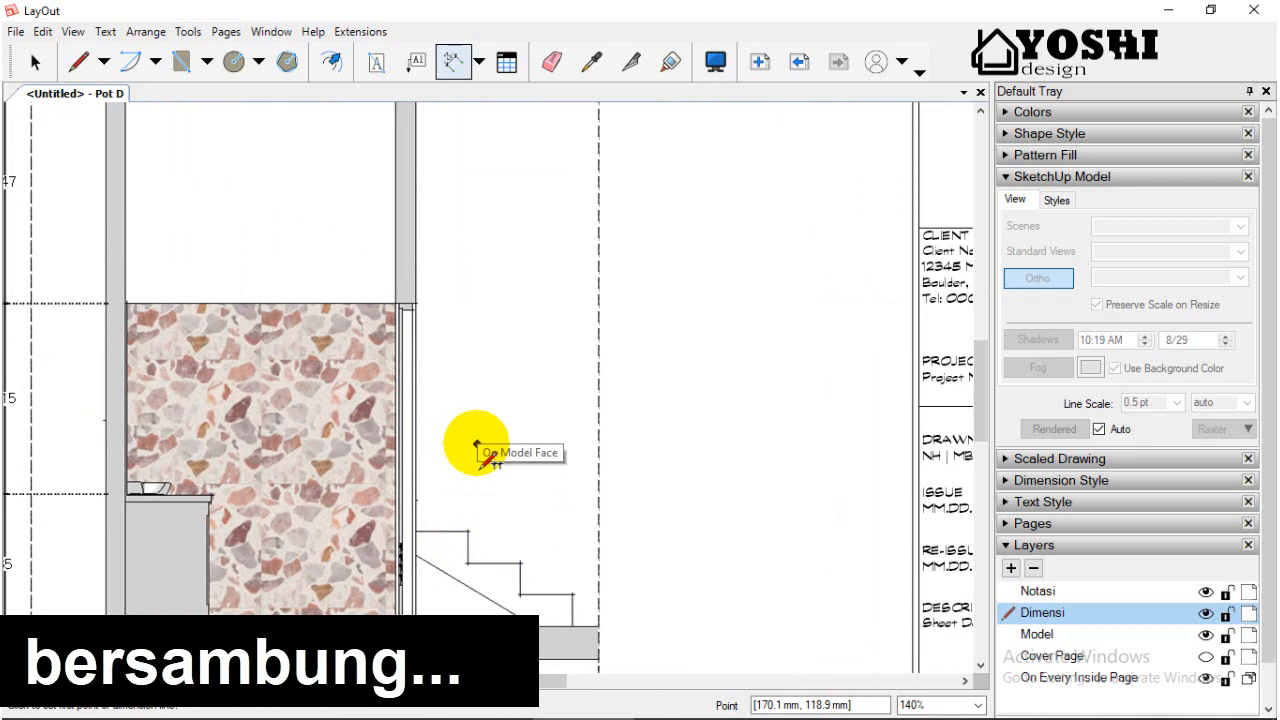
scroll(478, 445, "down", 5)
key("space")
scroll(563, 453, "down", 2)
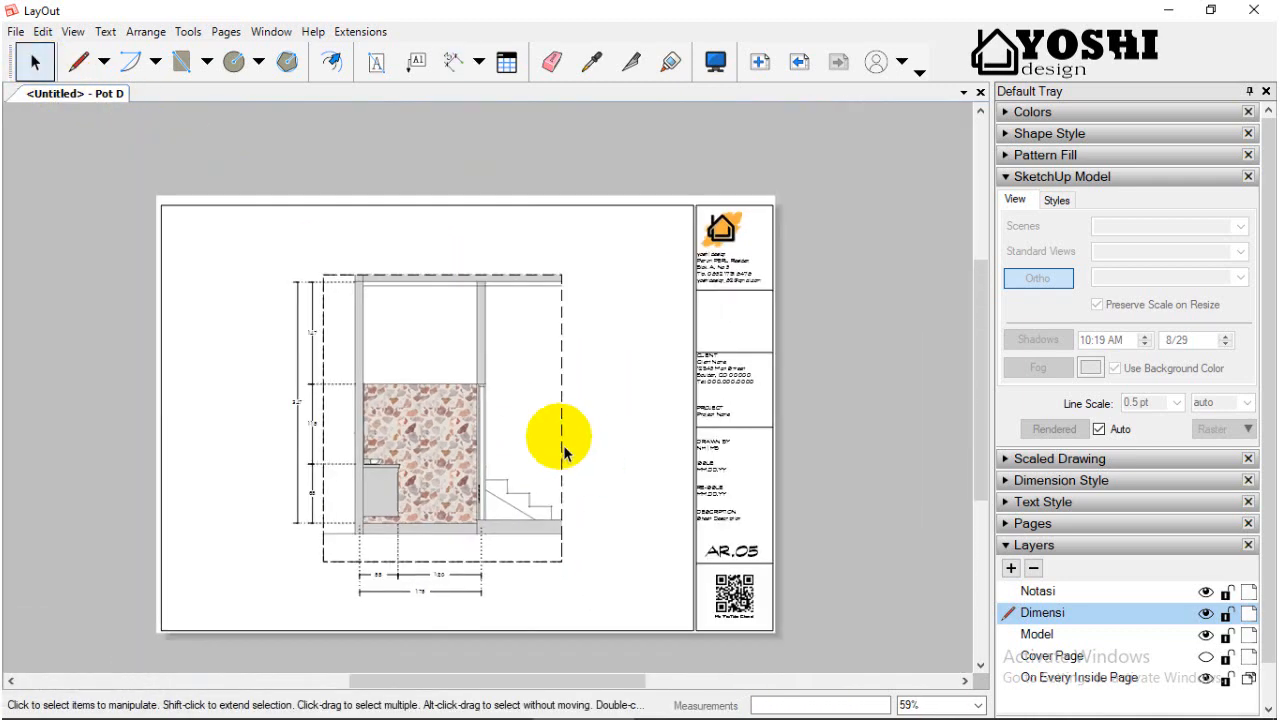
left_click(799, 62)
scroll(535, 420, "up", 5)
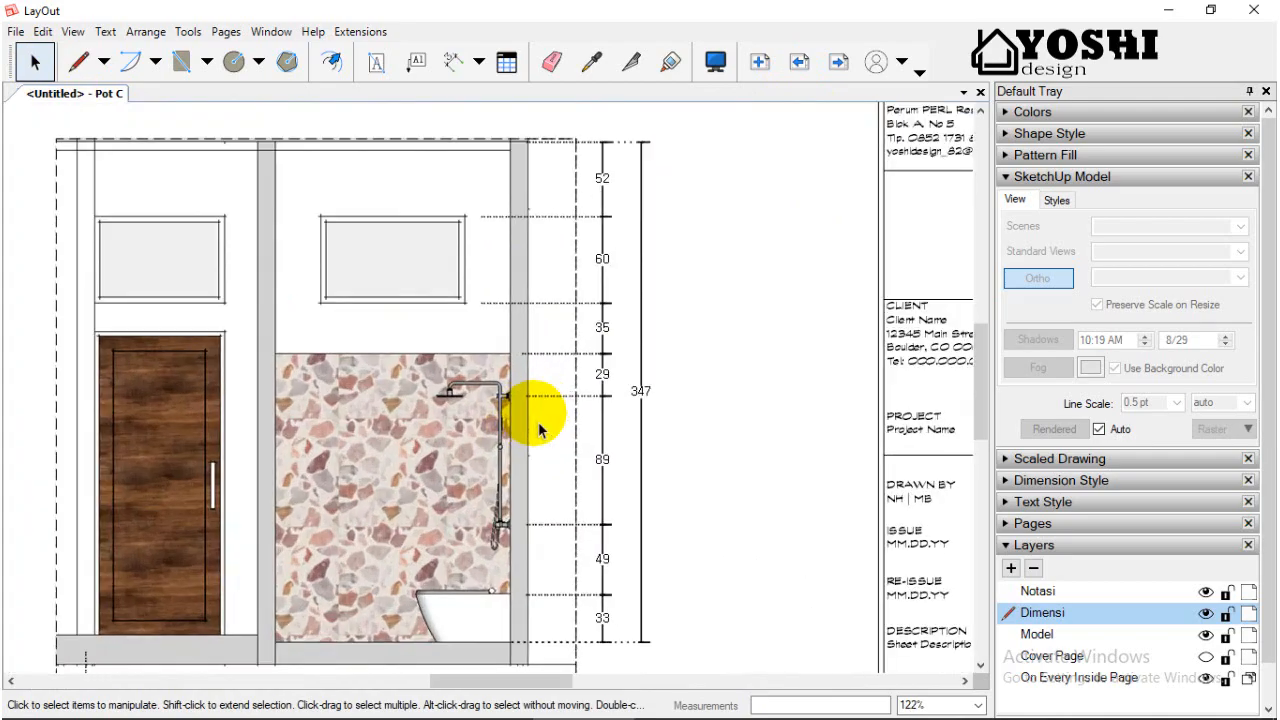